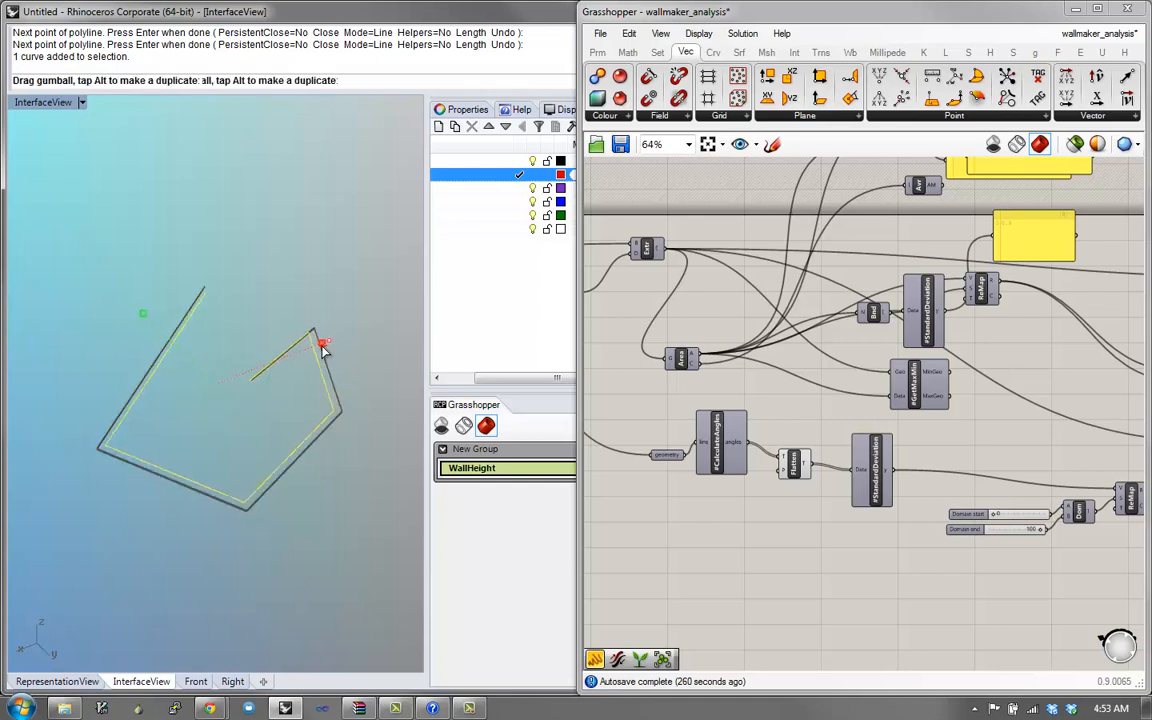
- Deselect the open wall polyline and draw a straight line across it
key("Escape")
right_click_drag(262, 388, 184, 375)
key("Escape")
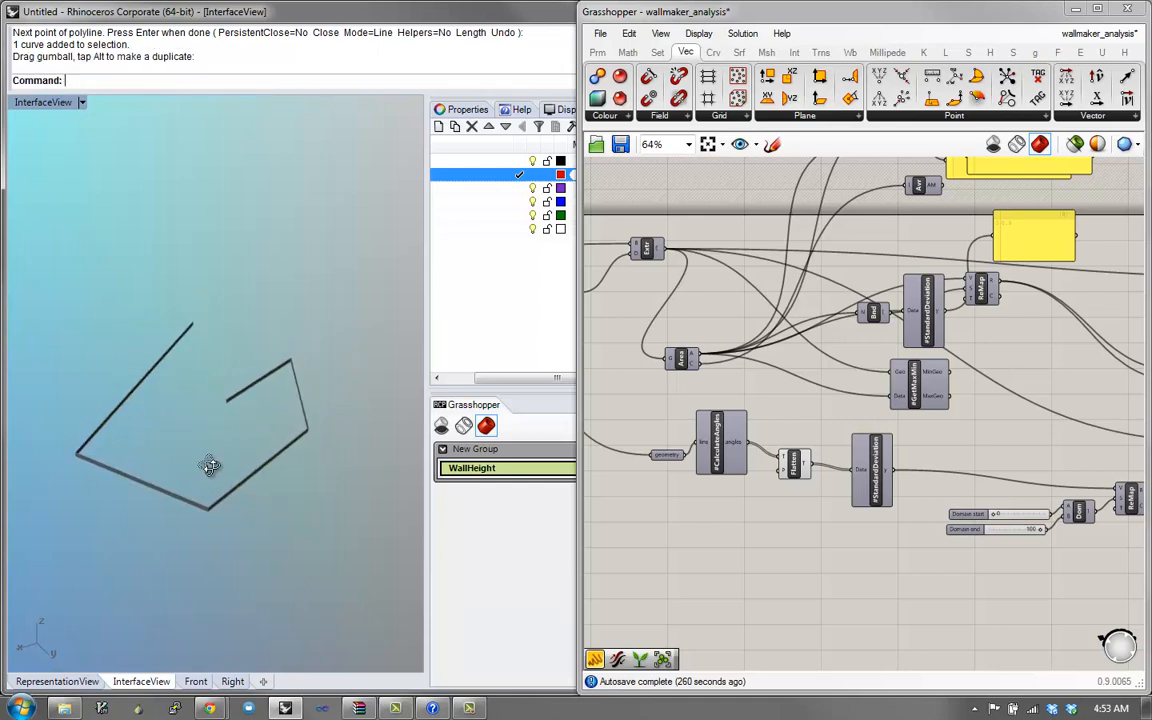
right_click_drag(210, 465, 218, 530)
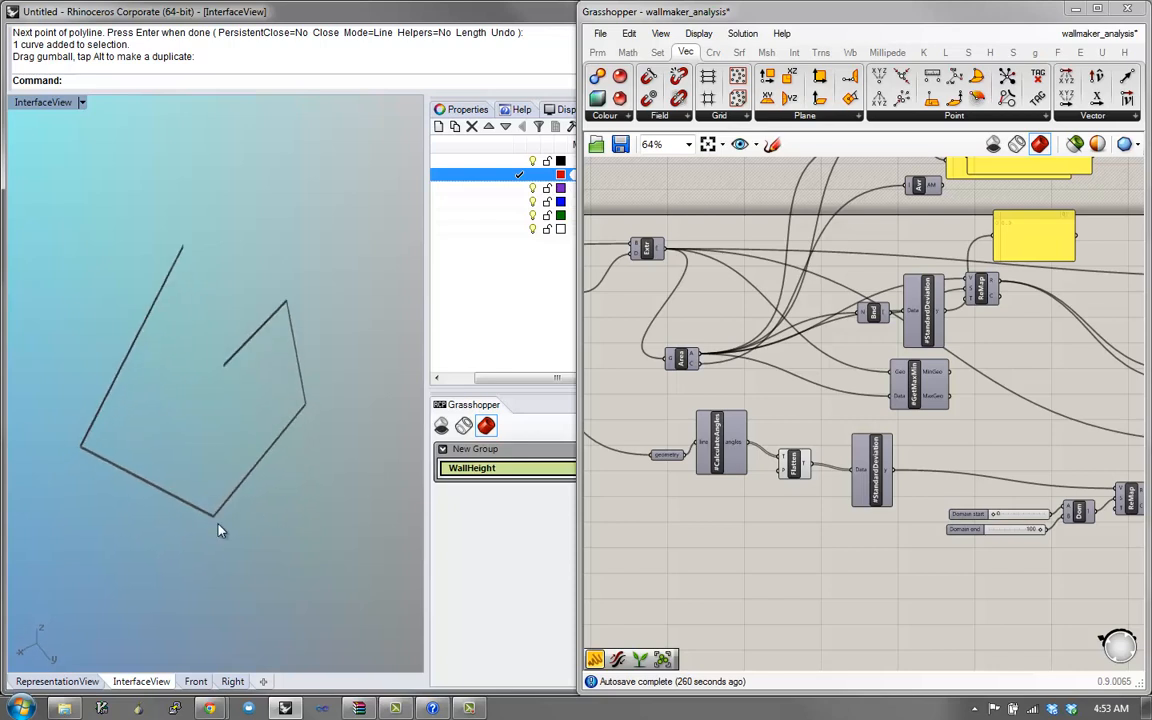
mouse_move(245, 445)
right_mouse_down()
mouse_move(200, 496)
mouse_move(262, 442)
mouse_move(261, 428)
right_mouse_up()
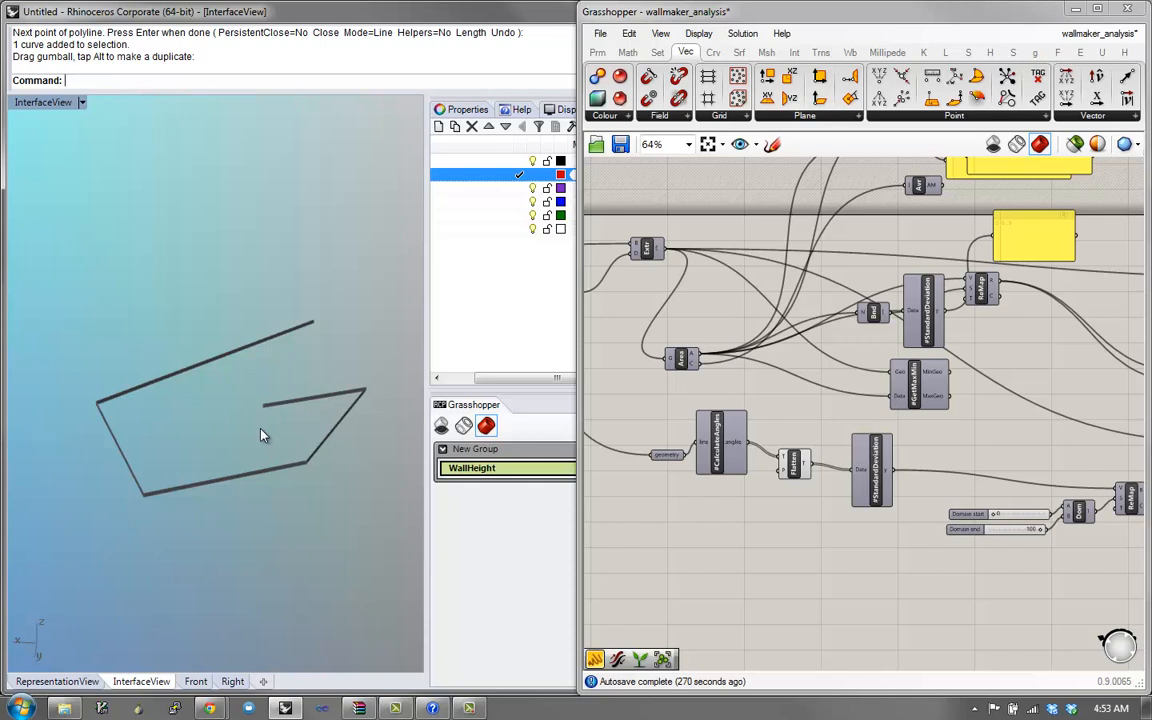
right_click_drag(260, 435, 254, 393)
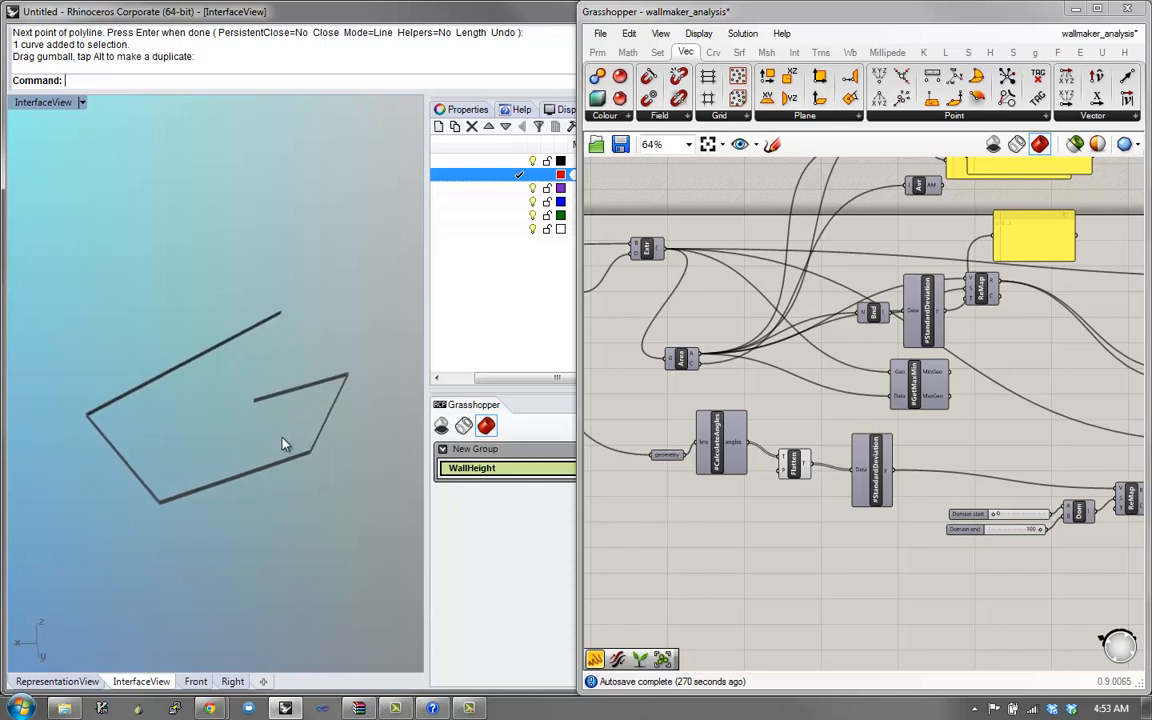
type("P")
key("Return")
left_click(208, 278)
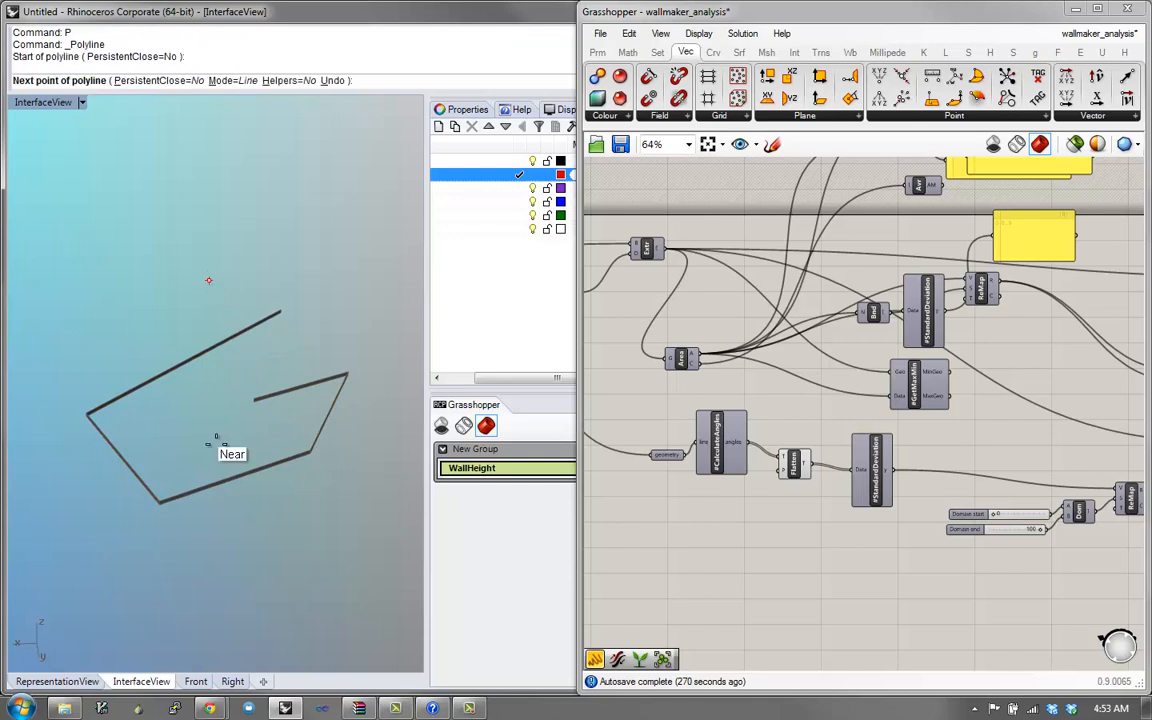
left_click(224, 543)
right_click(193, 540)
- Draw two more long straight lines crossing the open wall outline at different angles
mouse_move(203, 460)
right_mouse_down()
mouse_move(106, 416)
mouse_move(110, 484)
right_mouse_up()
type("P")
key("Return")
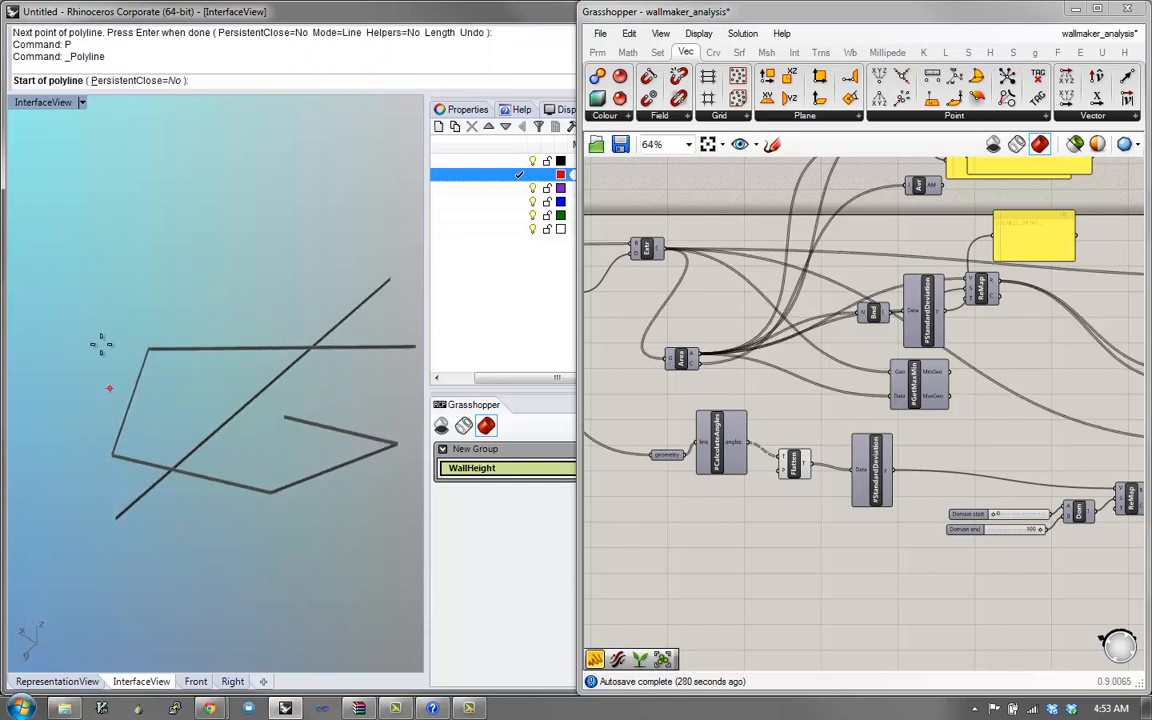
left_click(78, 301)
left_click(311, 540)
right_click(311, 541)
right_click_drag(235, 533, 218, 470)
type("P")
key("Return")
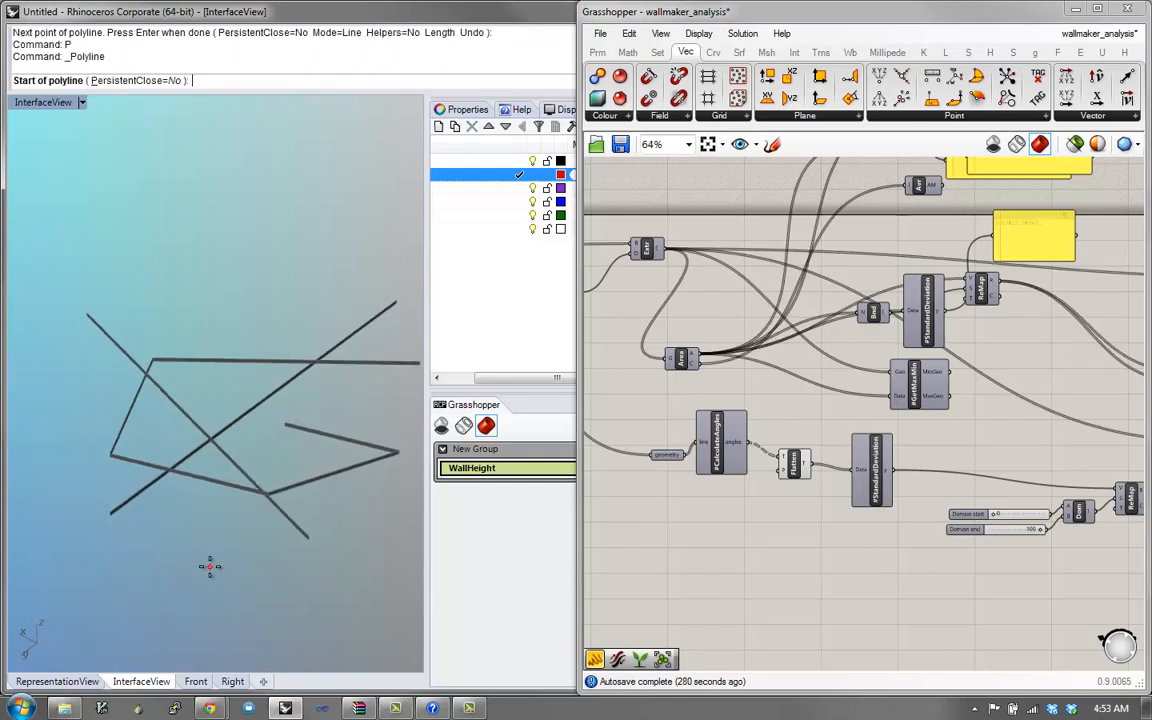
left_click(210, 563)
left_click(287, 290)
right_click(290, 441)
- Draw a shorter straight line across the far corner of the wall outline
right_click_drag(290, 441, 33, 399)
type("P")
key("Return")
left_click(55, 369)
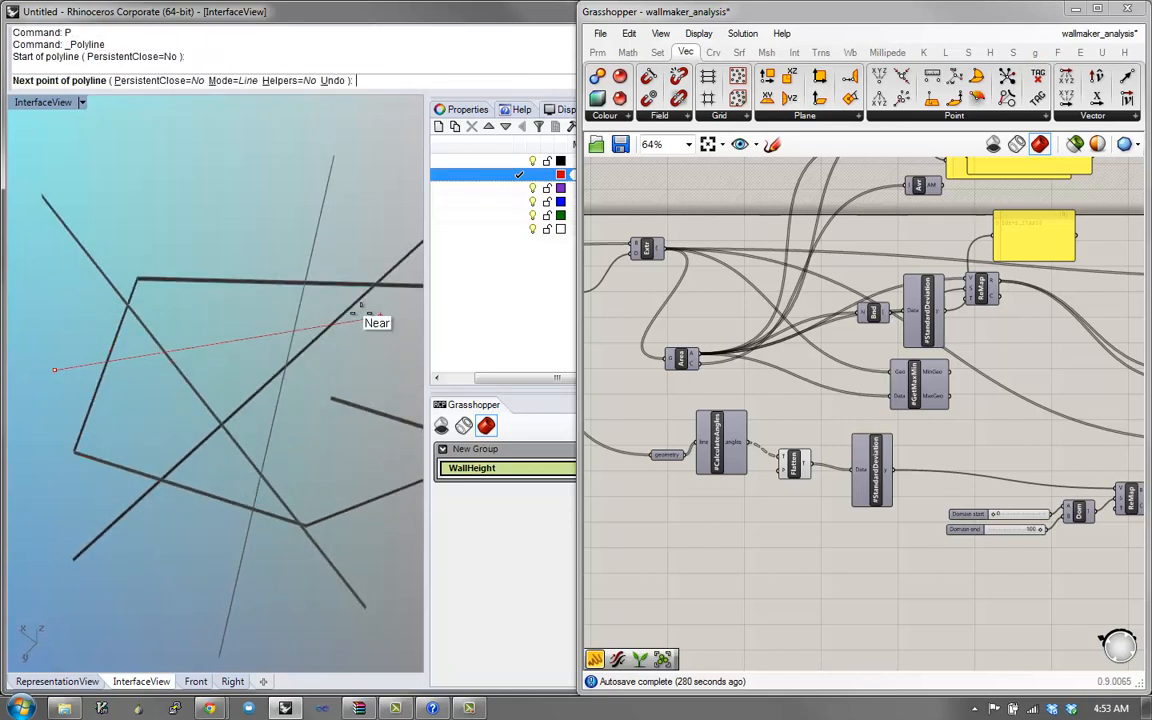
left_click(279, 267)
right_click(215, 292)
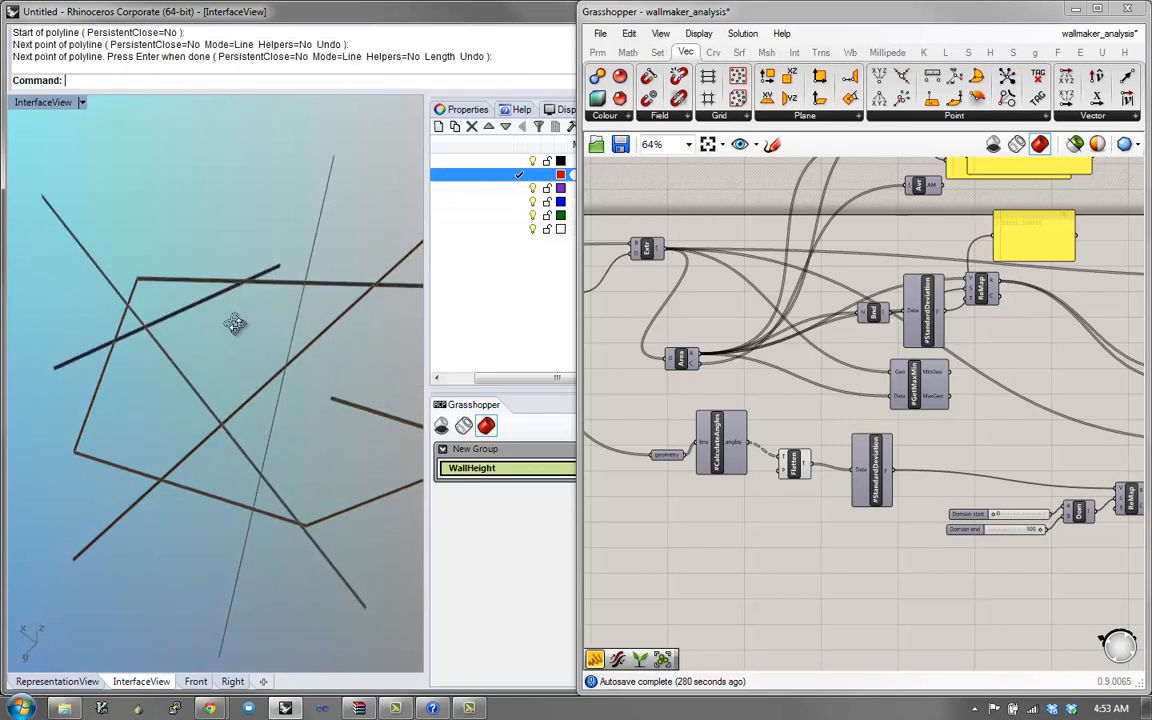
- Draw a bent two-segment polyline starting outside the outline and ending inside it
right_click_drag(215, 292, 181, 334)
right_click_drag(257, 398, 178, 391)
type("P")
key("Return")
left_click(292, 580)
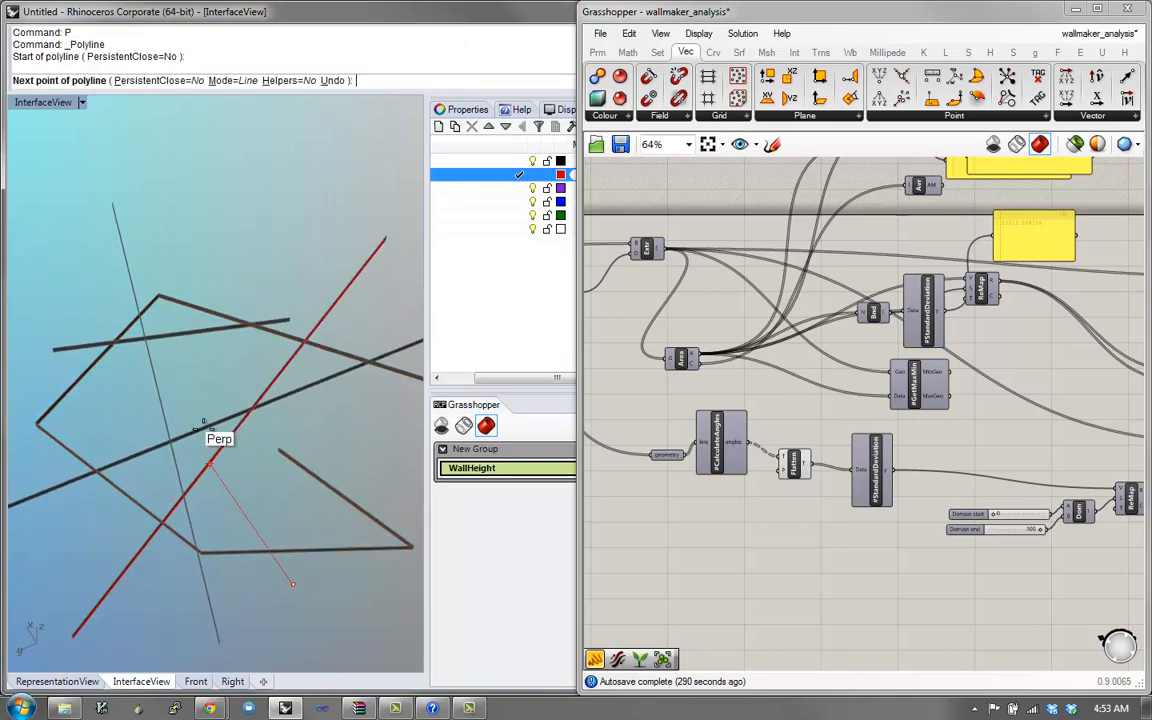
left_click(181, 381)
left_click(95, 395)
right_click(156, 453)
- Draw a short line that continues outward from the end of the bent polyline
right_click_drag(156, 455, 130, 415)
type("P")
key("Return")
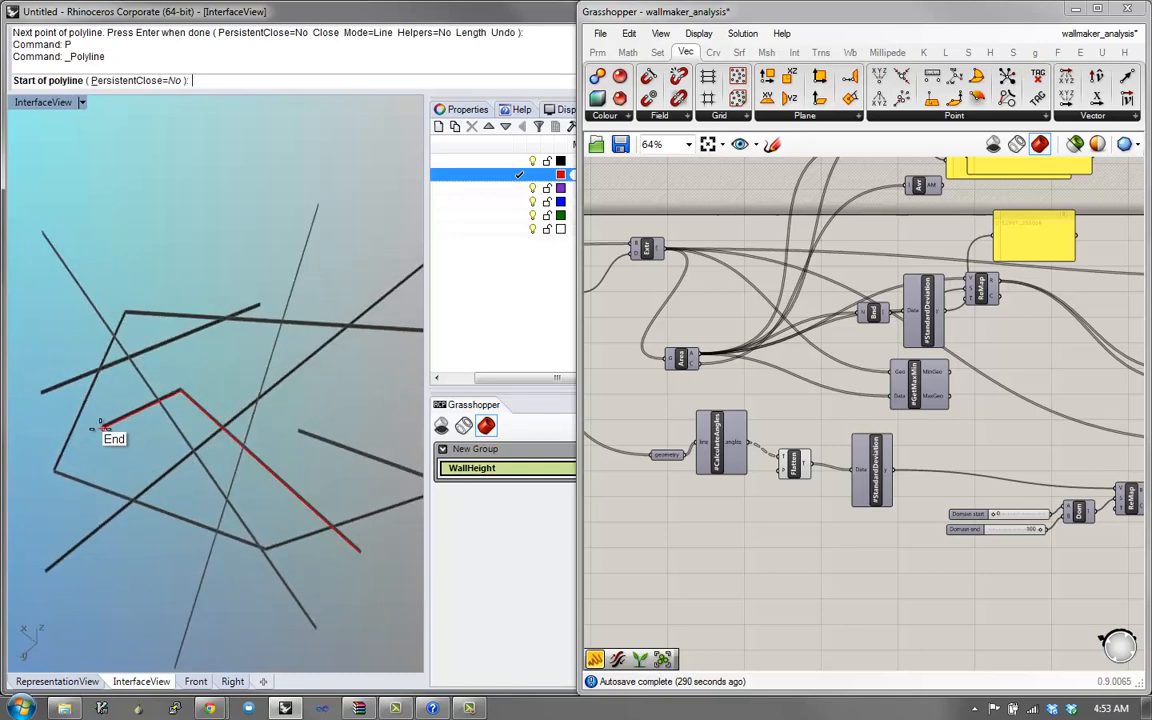
left_click(101, 428)
left_click(39, 436)
right_click(134, 432)
- Draw a circle beside the cluster of crossing lines
mouse_move(134, 432)
right_mouse_down()
mouse_move(228, 344)
mouse_move(231, 540)
mouse_move(136, 446)
mouse_move(180, 404)
mouse_move(200, 437)
mouse_move(200, 489)
mouse_move(207, 424)
mouse_move(140, 418)
right_mouse_up()
scroll(235, 392, "up", 5)
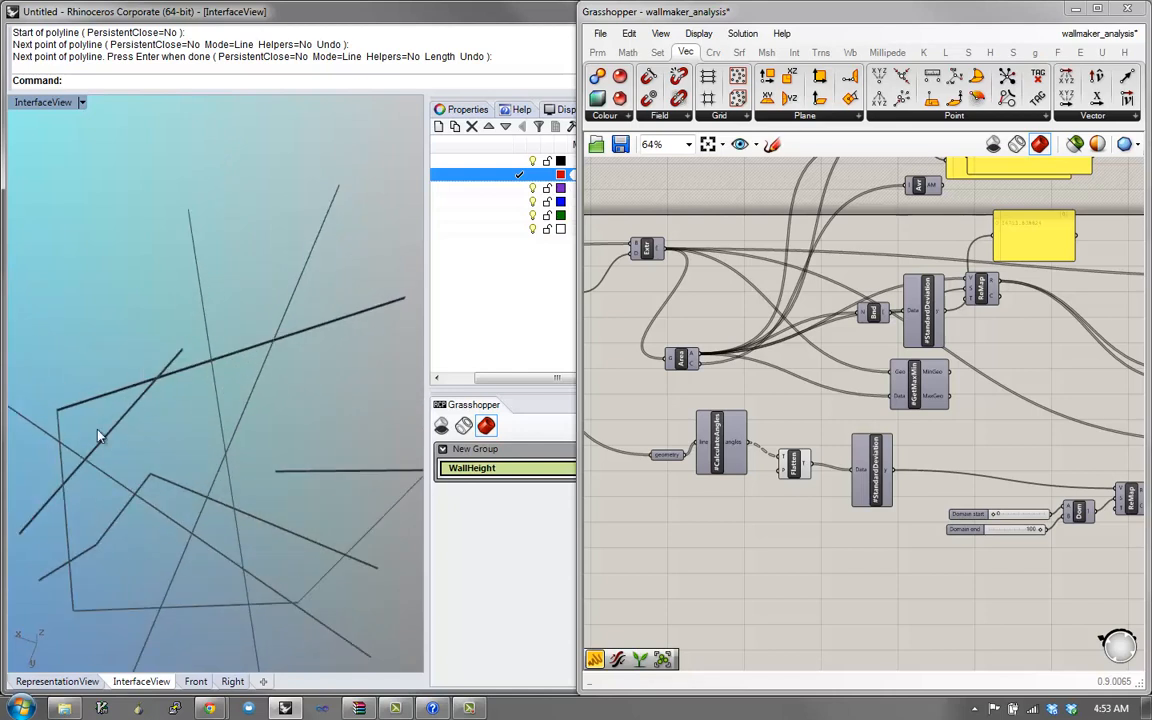
right_click_drag(76, 539, 133, 461, "shift")
scroll(92, 489, "down", 6)
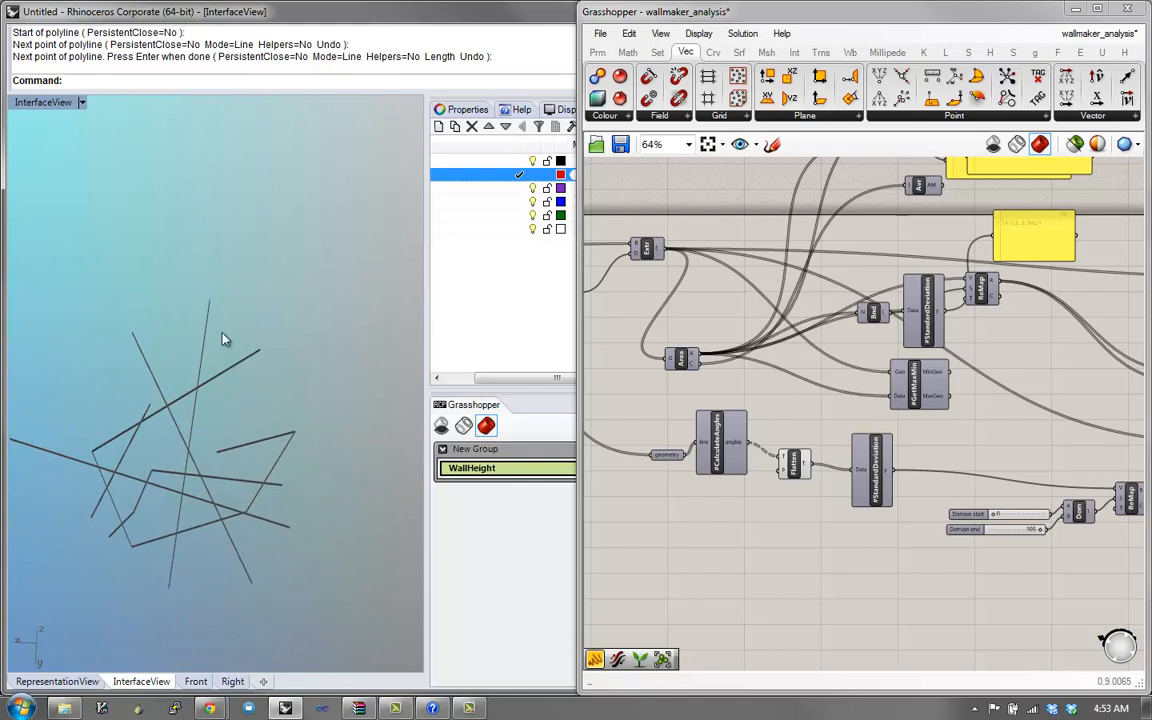
type("ircle")
key("Return")
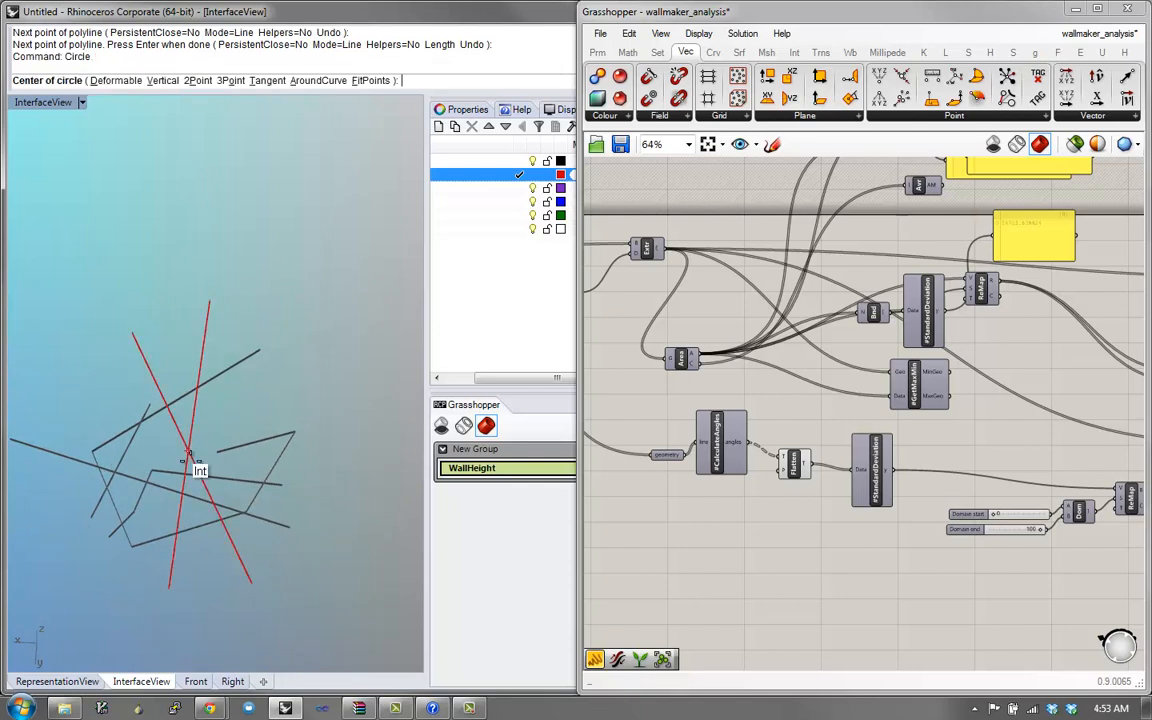
left_click(282, 236)
left_click(349, 318)
- Draw two further circles overlapping the area around the first circle
key("Return")
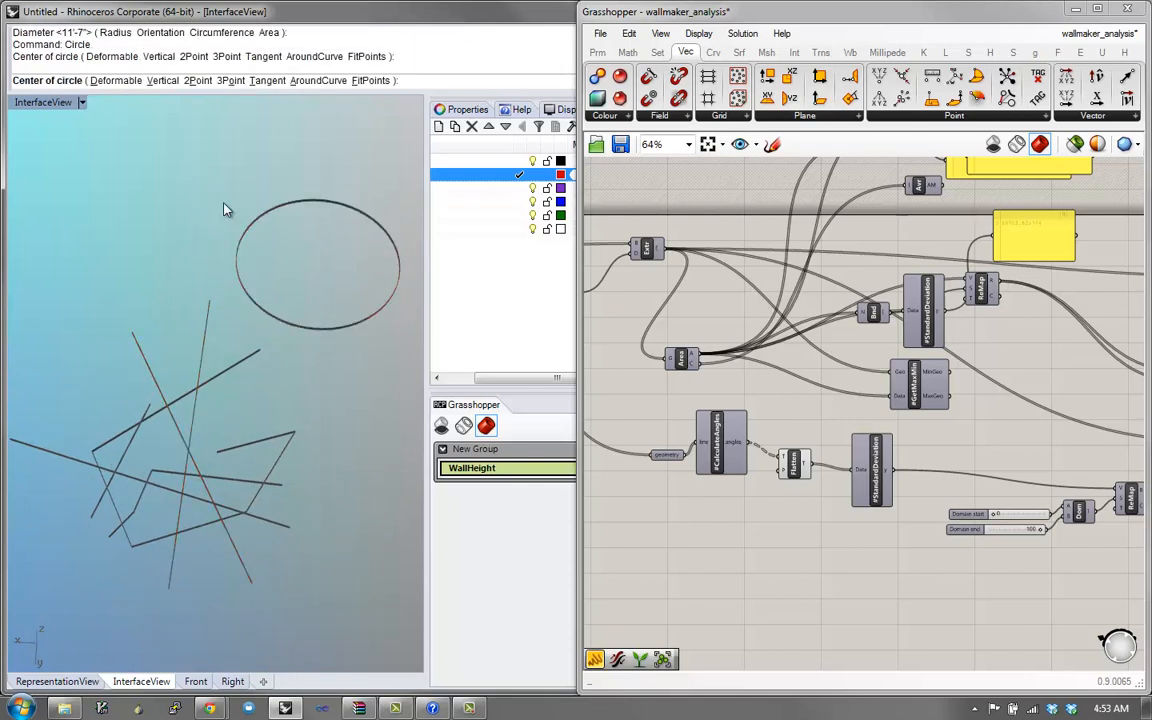
left_click(296, 252)
left_click(195, 180)
key("Return")
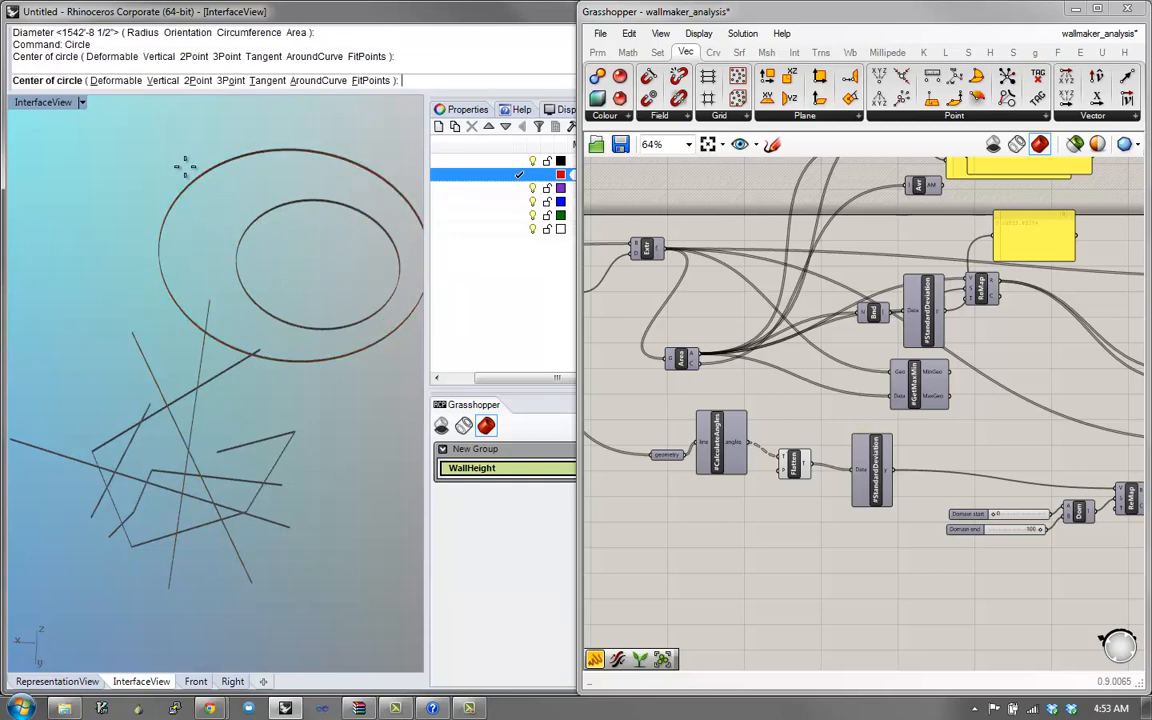
left_click(158, 152)
left_click(282, 236)
- Erase all the lines, polylines and circles in the model
scroll(282, 236, "down", 4)
left_click_drag(381, 470, 90, 182)
type("e")
key("Return")
- Draw an open three-segment wall polyline in a U shape with one long side
key("p")
key("Return")
left_click(235, 288)
left_click(129, 476)
left_click(227, 504)
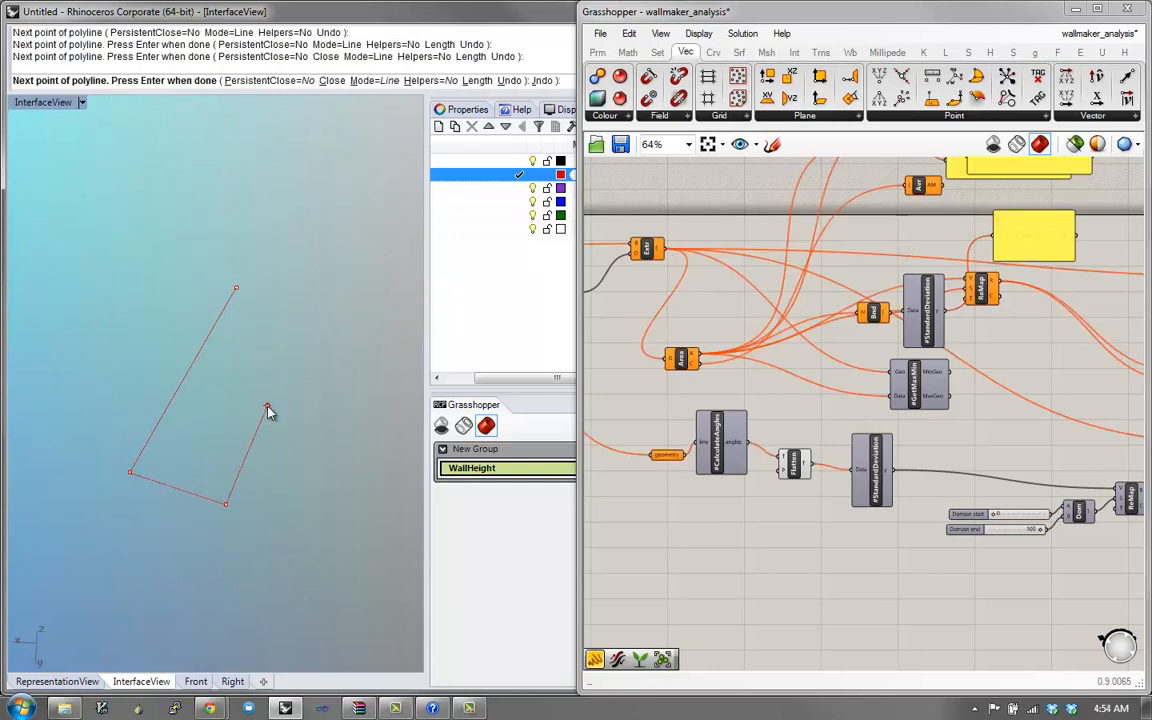
left_click(267, 406)
key("Return")
- Draw two straight wall lines that cross each other and the U-shaped polyline
key("p")
key("Return")
left_click(290, 487)
key("Return")
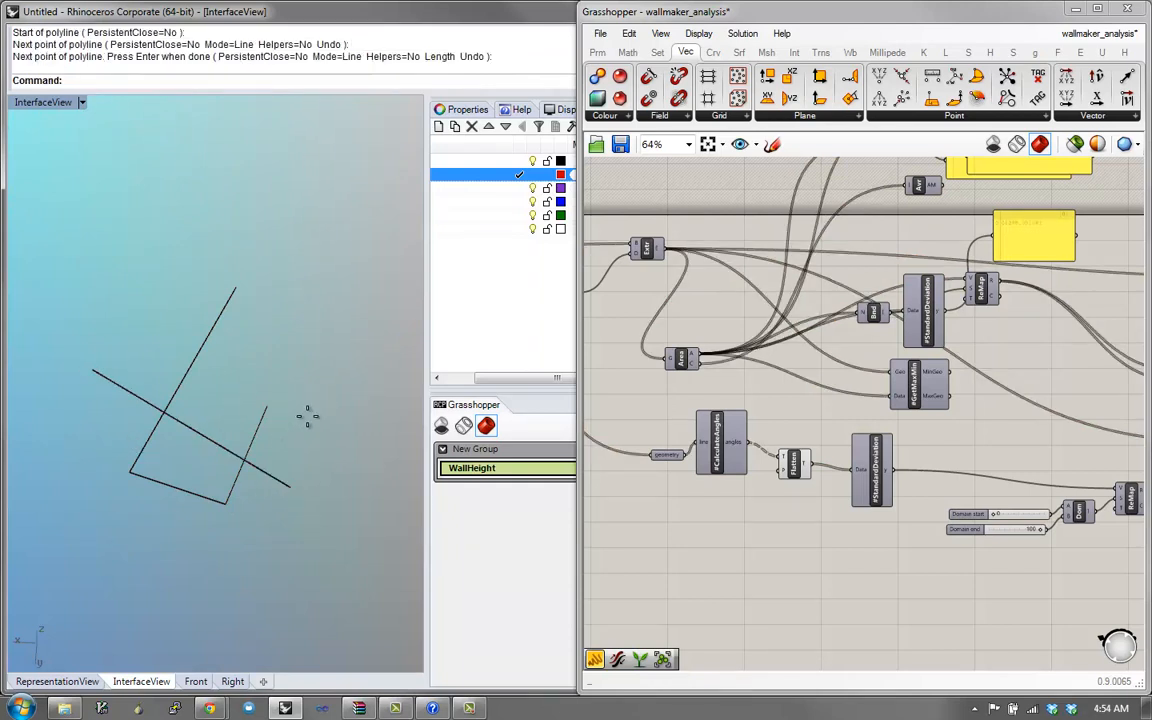
key("p")
key("Return")
left_click(316, 372)
left_click(96, 482)
key("Return")
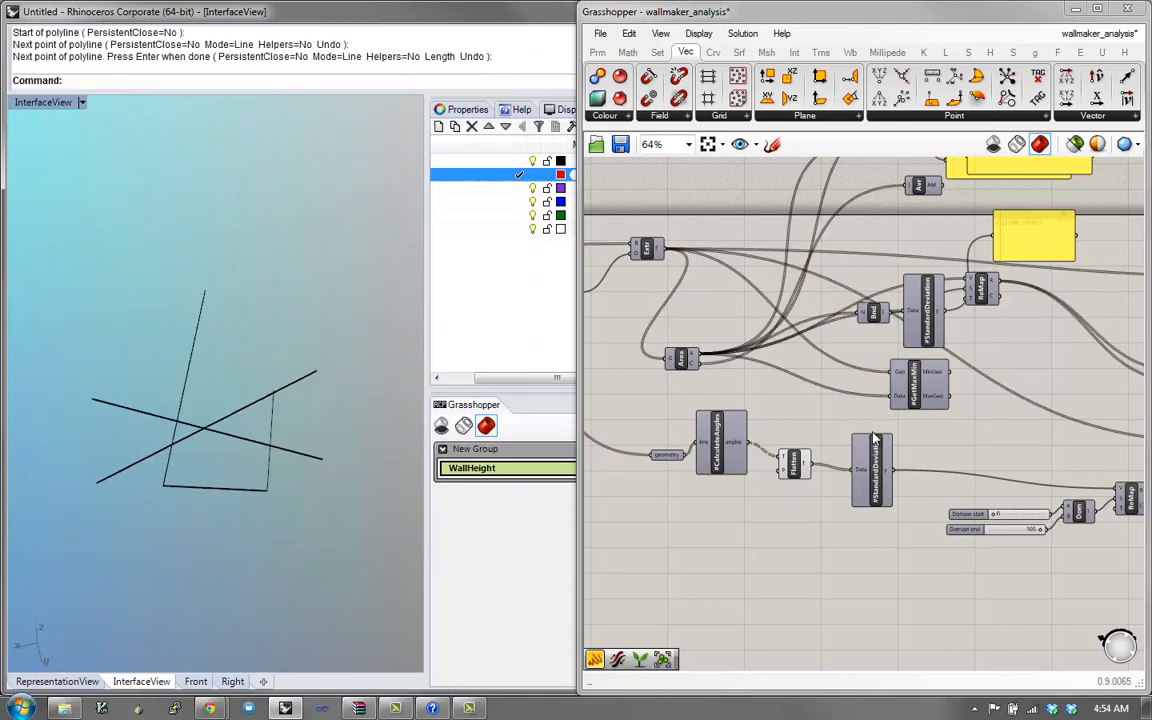
- Examine the angle calculation, Flatten, standard deviation and Area components in the Grasshopper wall analysis definition
right_click_drag(918, 446, 930, 477)
left_click_drag(888, 522, 888, 525)
left_click_drag(815, 502, 815, 520)
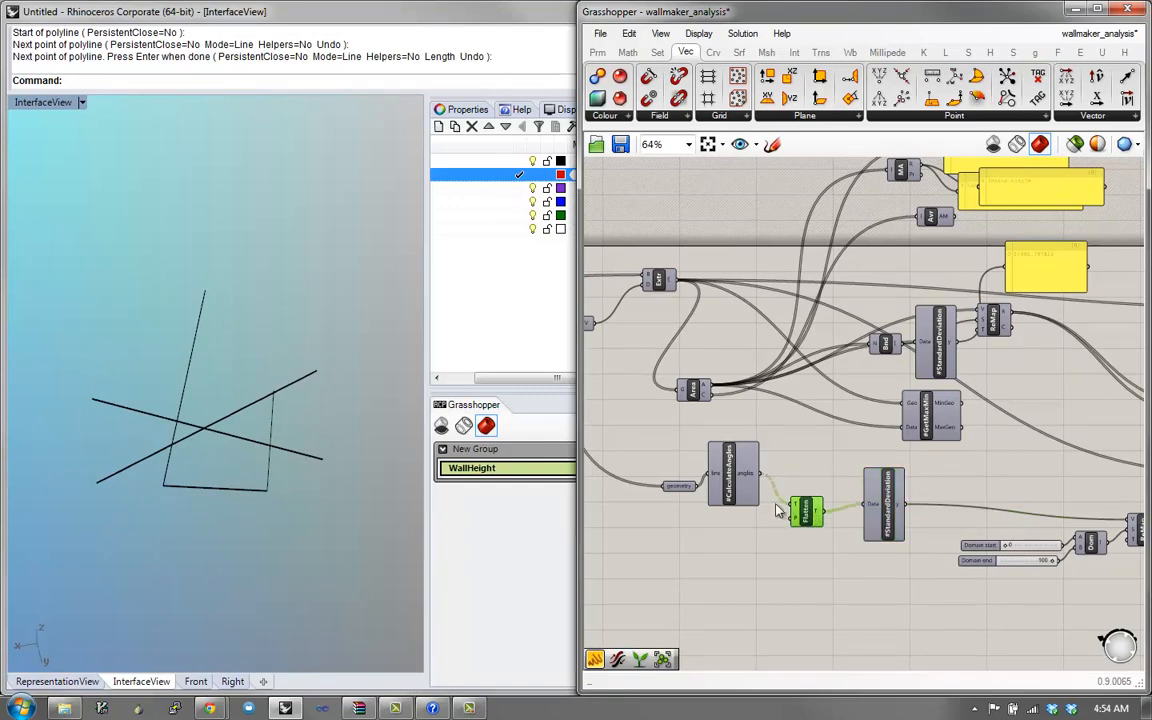
left_click_drag(732, 489, 737, 500)
left_click(682, 487)
right_click_drag(688, 506, 752, 522)
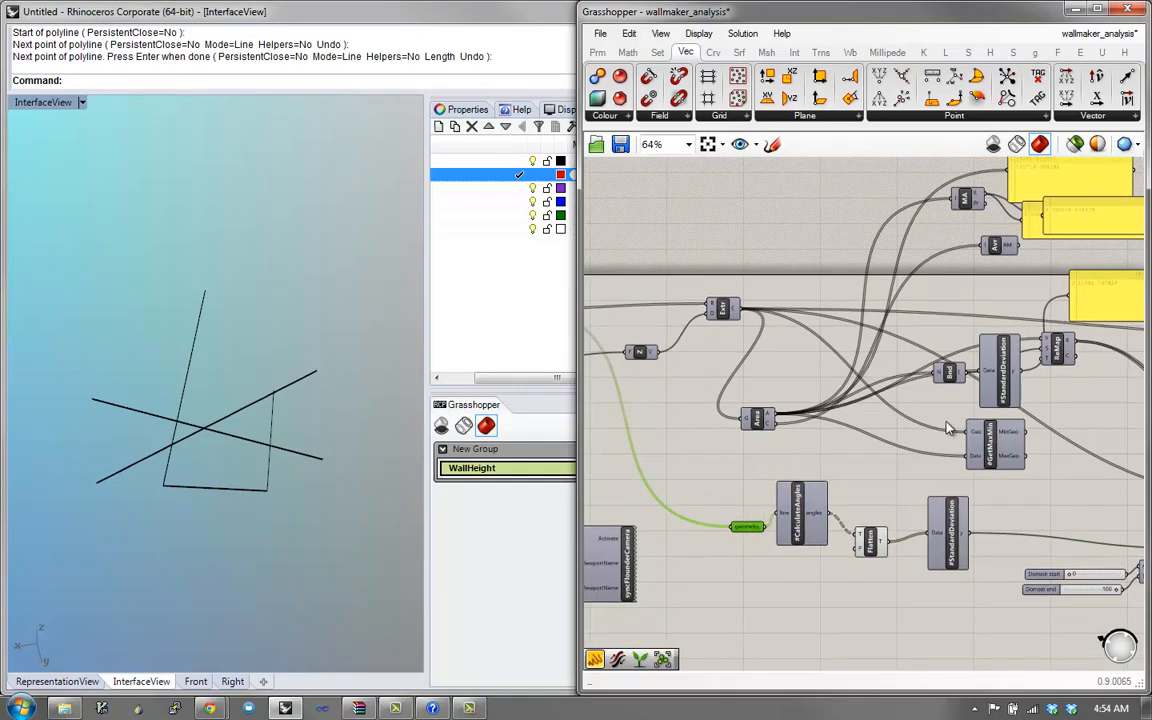
right_click_drag(962, 405, 992, 399)
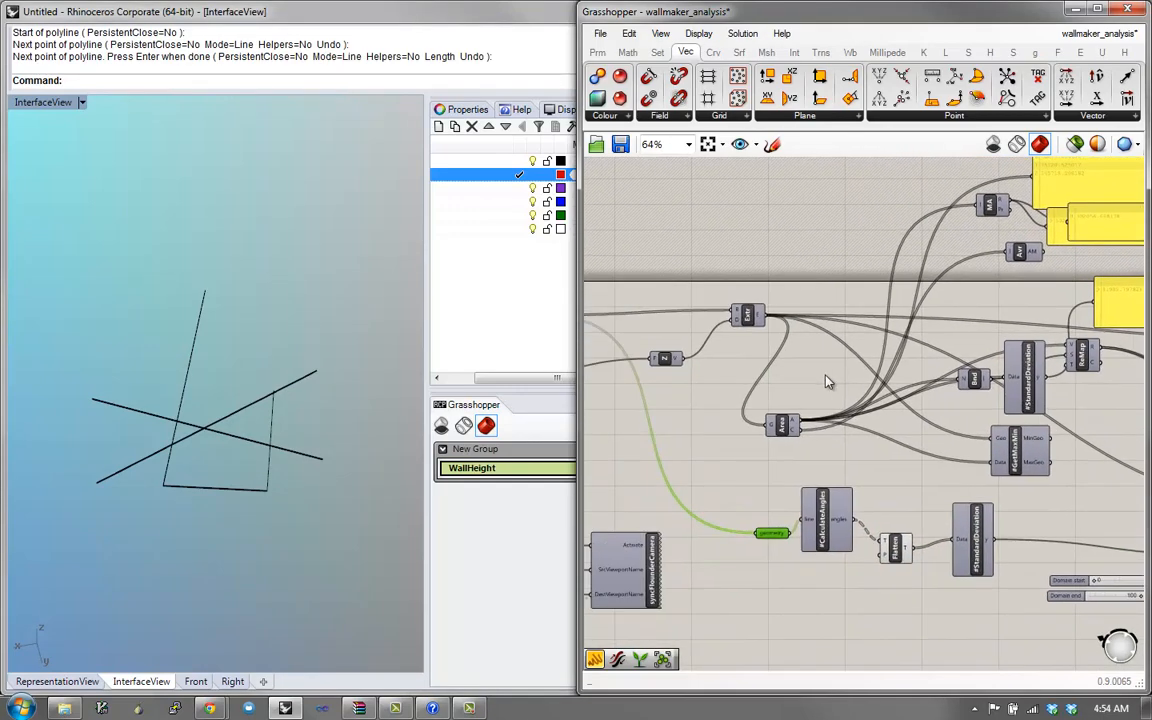
scroll(828, 382, "down", 1)
scroll(978, 360, "up", 1)
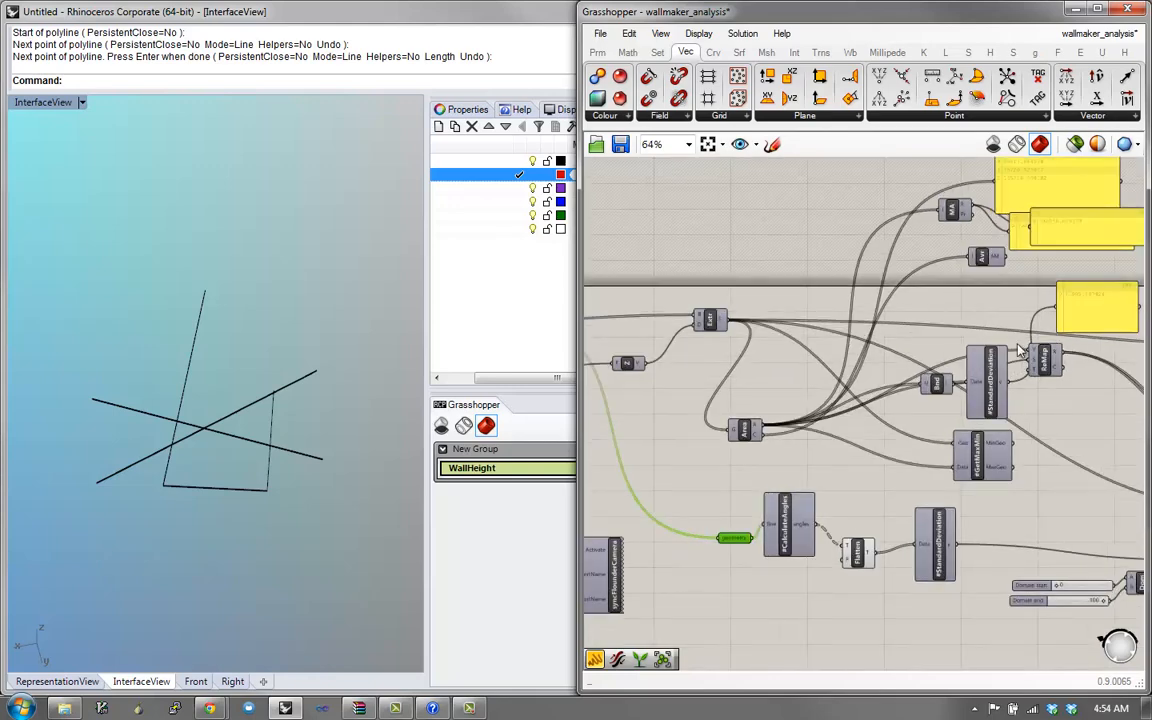
right_click_drag(1020, 350, 995, 358)
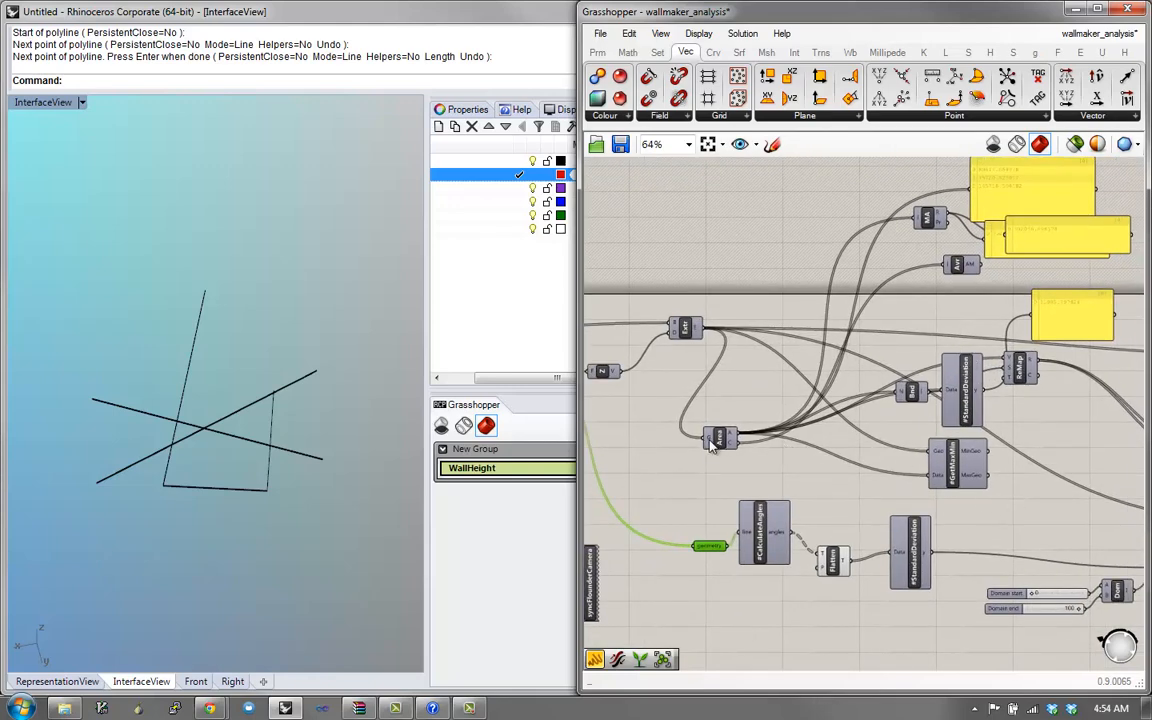
left_click_drag(720, 437, 755, 419)
- Add a Geometry parameter and connect the existing wall Geometry parameter's output to it
right_click_drag(729, 361, 824, 434)
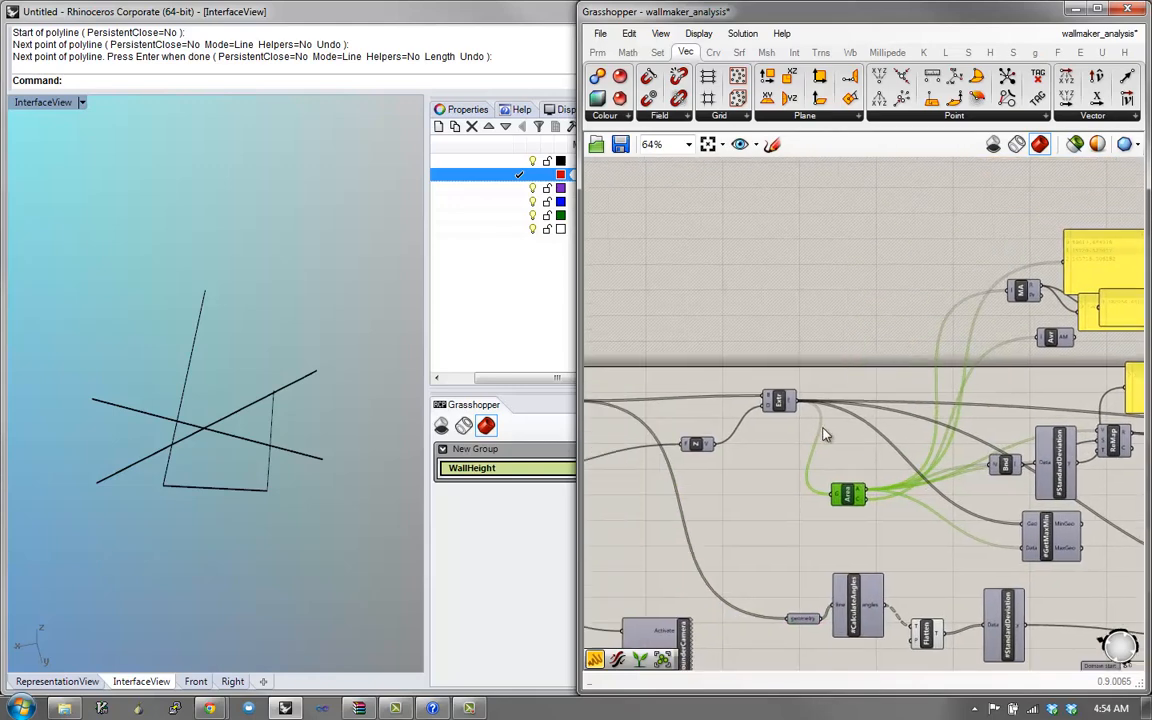
double_click(826, 317)
type("ge")
left_click(797, 253)
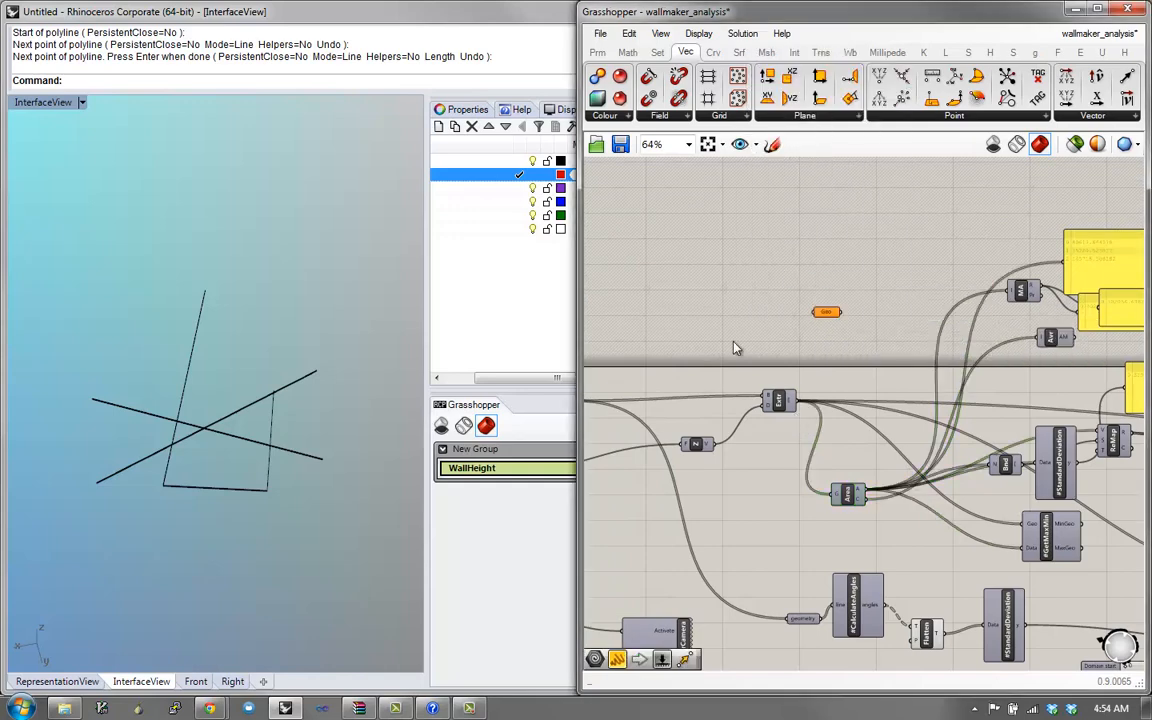
right_click_drag(597, 402, 805, 404)
left_click_drag(783, 405, 1021, 316)
scroll(1021, 322, "down", 3)
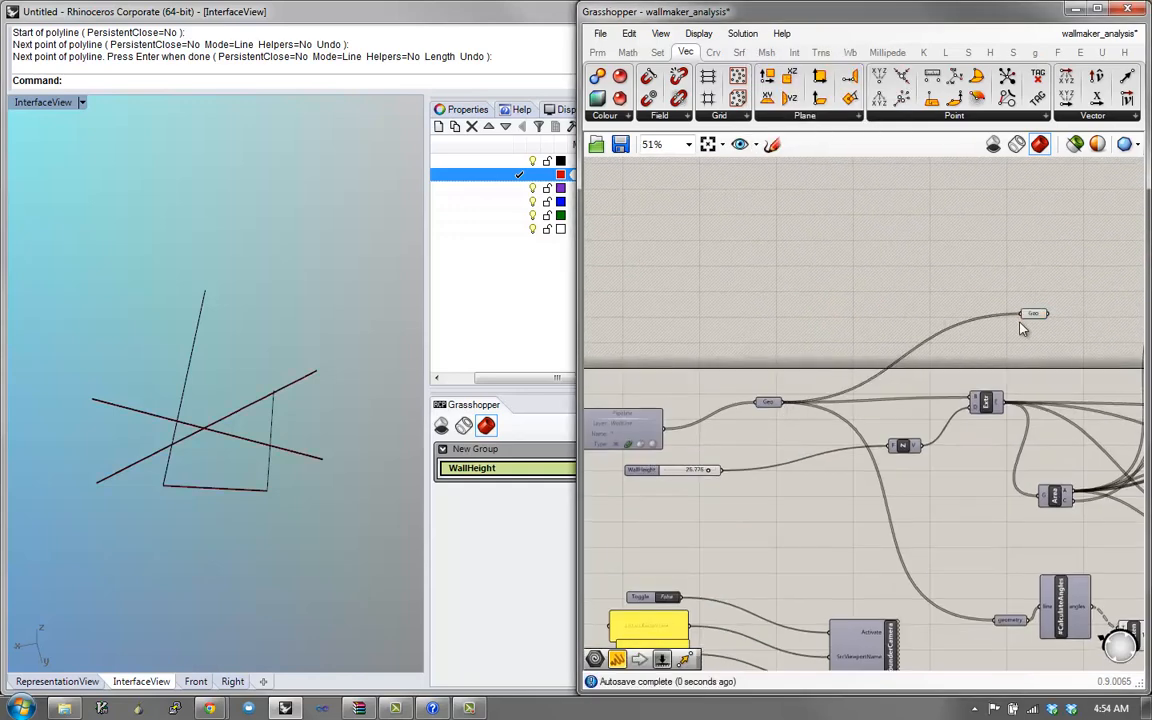
- Move the new Geometry parameter to the empty canvas area below the rest of the definition
right_click_drag(1021, 322, 898, 312)
scroll(902, 307, "up", 1)
left_click_drag(902, 304, 937, 622)
right_click_drag(937, 622, 876, 356)
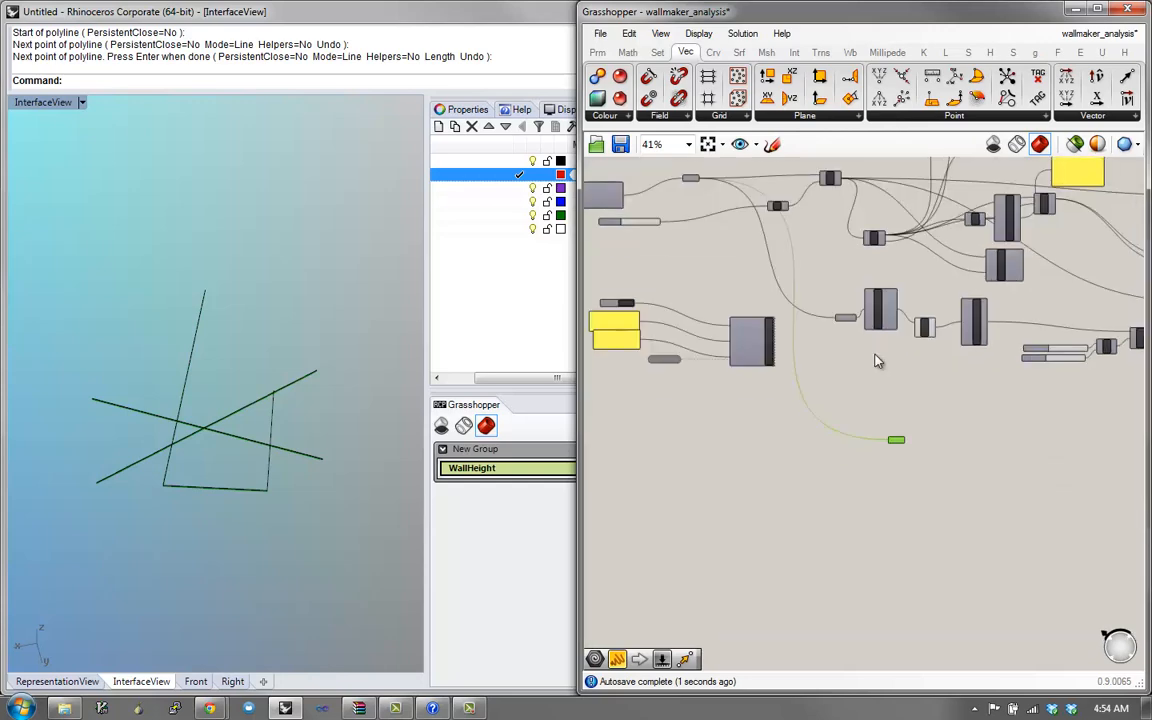
scroll(876, 356, "up", 2)
left_click_drag(876, 357, 944, 571)
scroll(945, 571, "down", 3)
right_click_drag(959, 538, 787, 372)
scroll(824, 472, "up", 5)
left_click(826, 460)
scroll(787, 378, "down", 2)
scroll(368, 455, "up", 5)
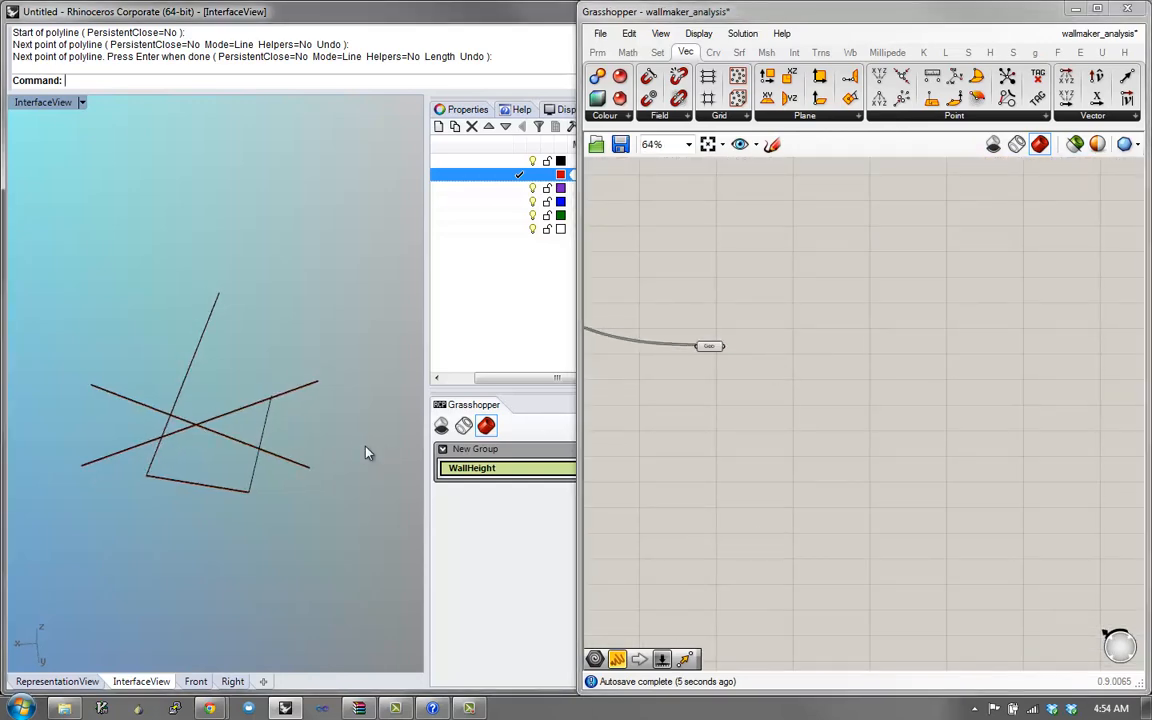
- Look through the Intersect, Vector, Surface and Curve component categories for one that divides a surface with curves
right_click_drag(213, 383, 250, 320)
right_click_drag(681, 359, 712, 397)
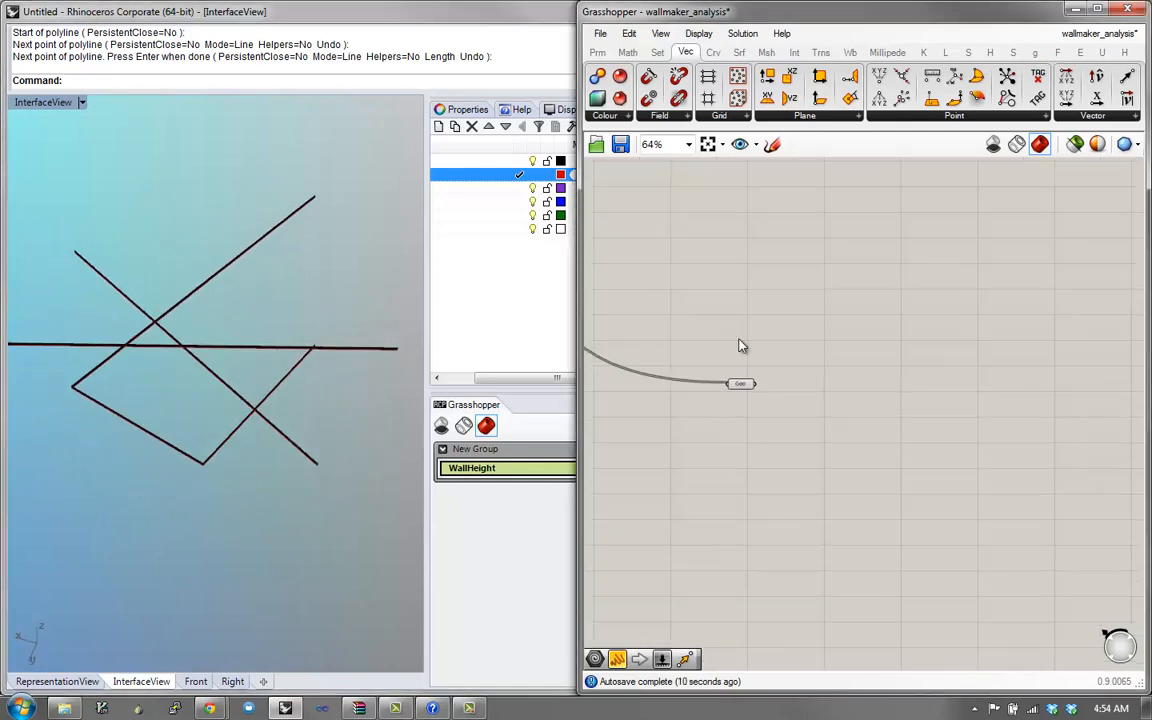
left_click(740, 382)
right_click_drag(220, 253, 211, 385)
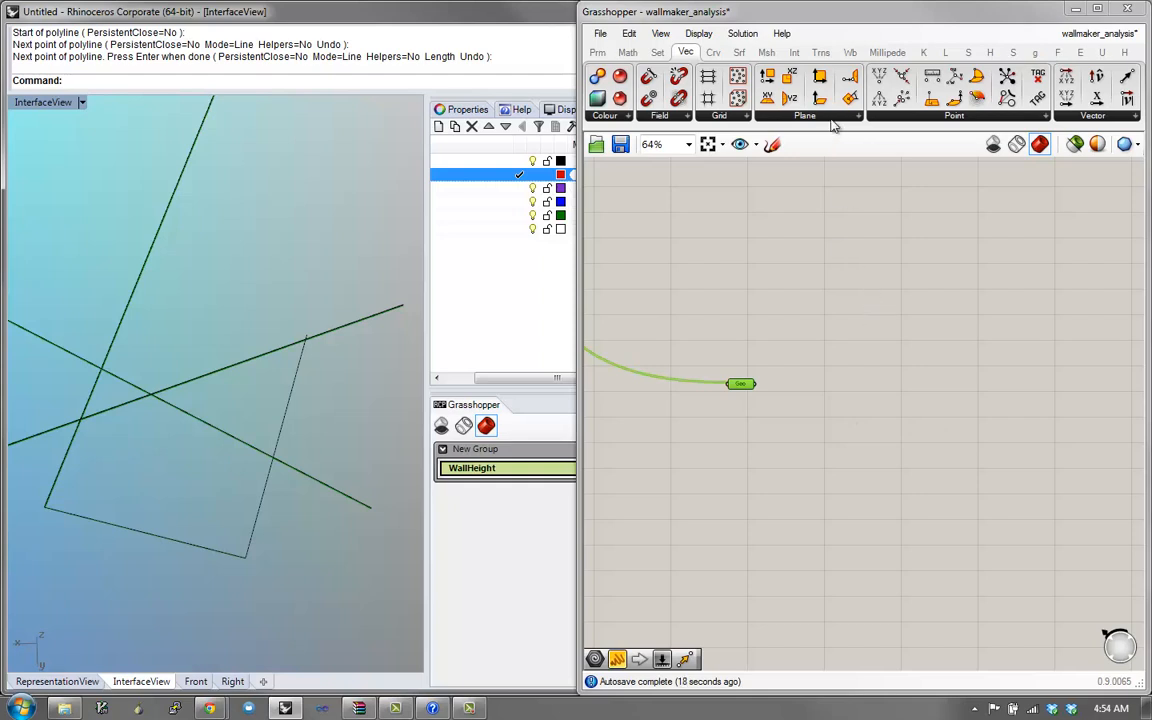
left_click(795, 57)
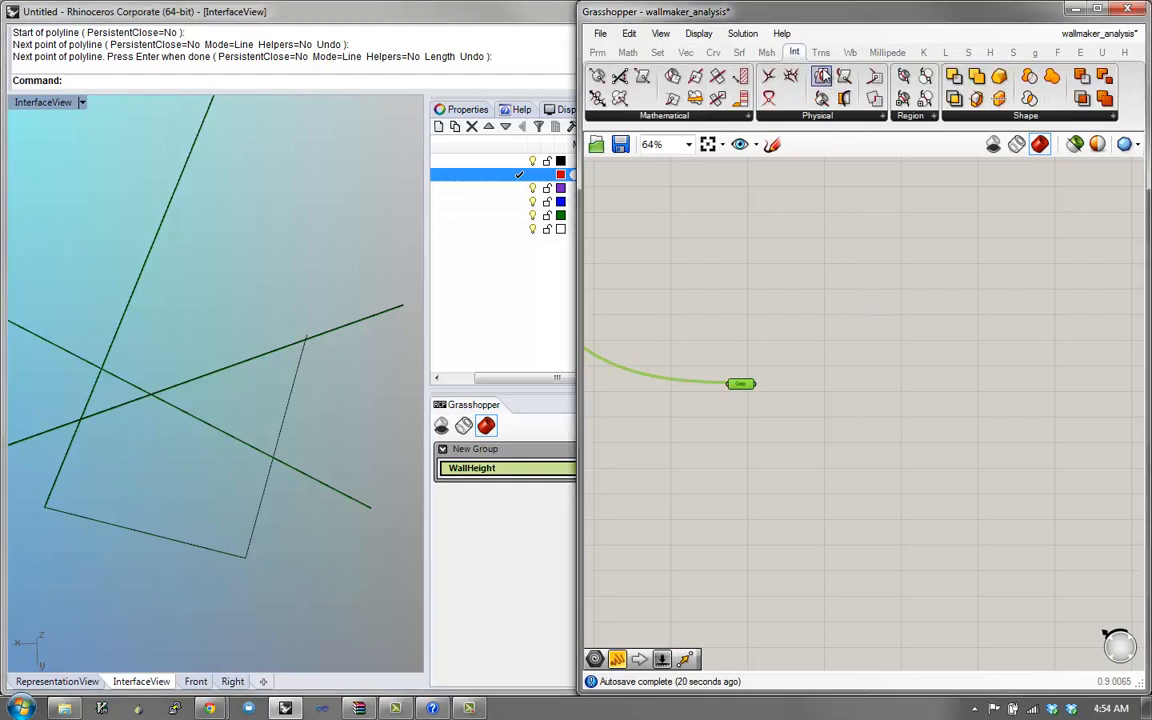
left_click(849, 53)
left_click(685, 52)
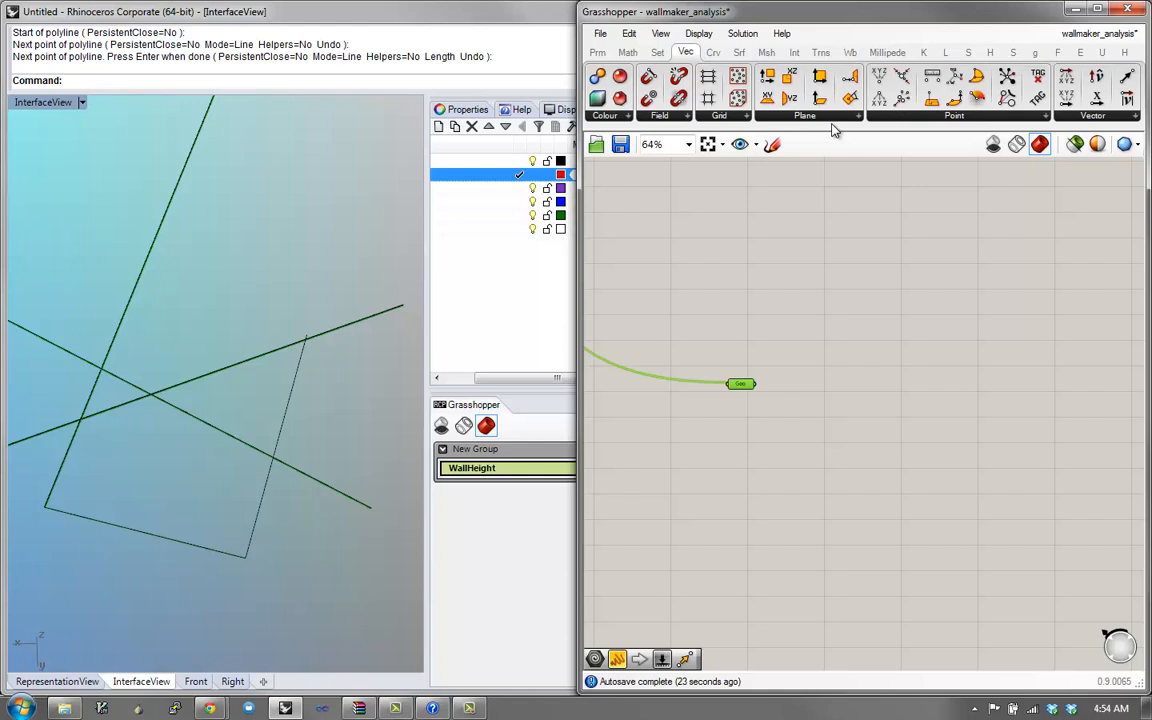
left_click(715, 52)
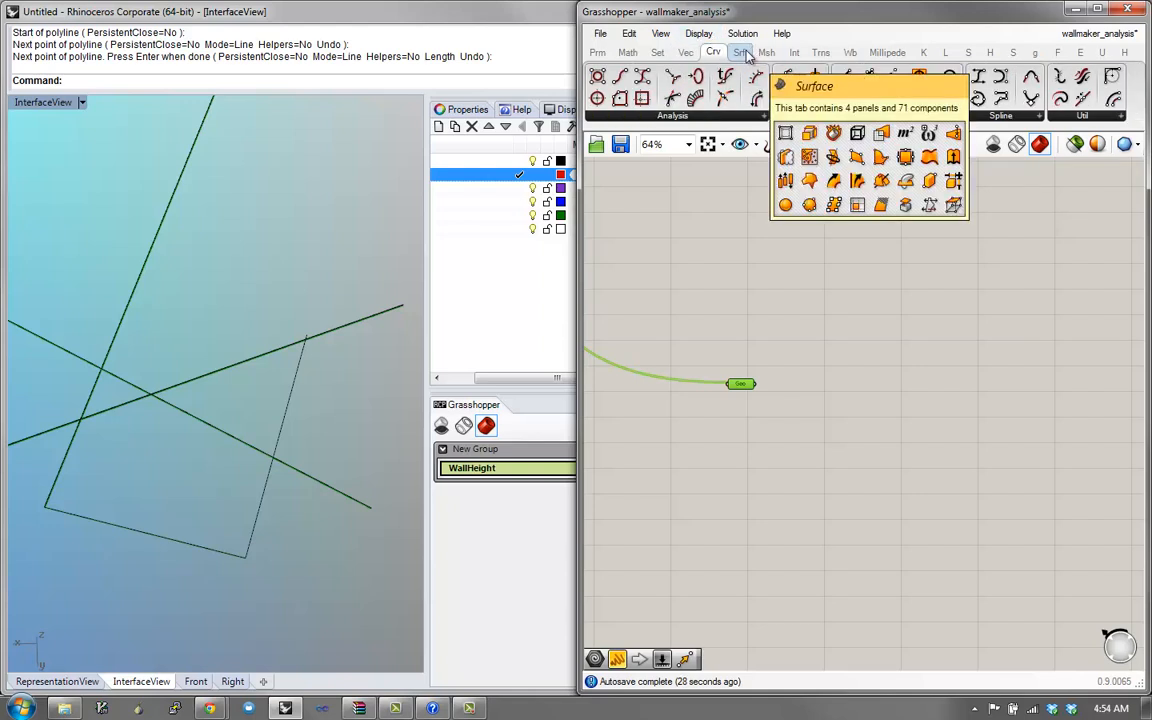
left_click(740, 52)
left_click(715, 52)
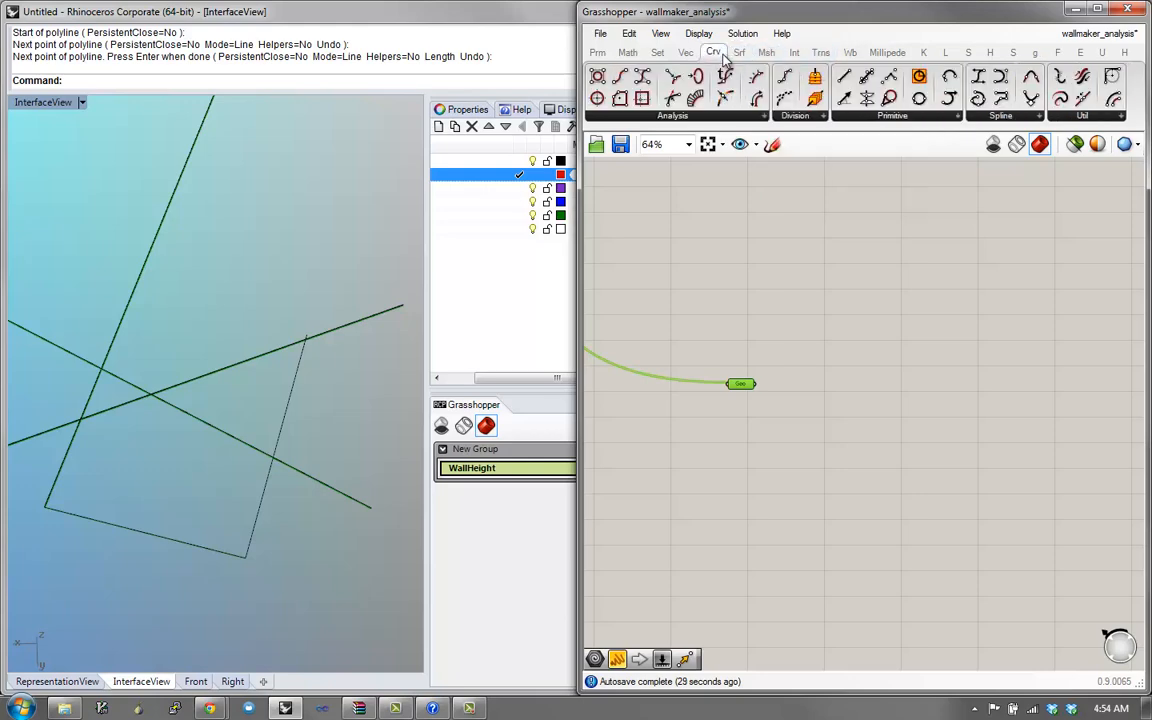
left_click(813, 115)
left_click(890, 117)
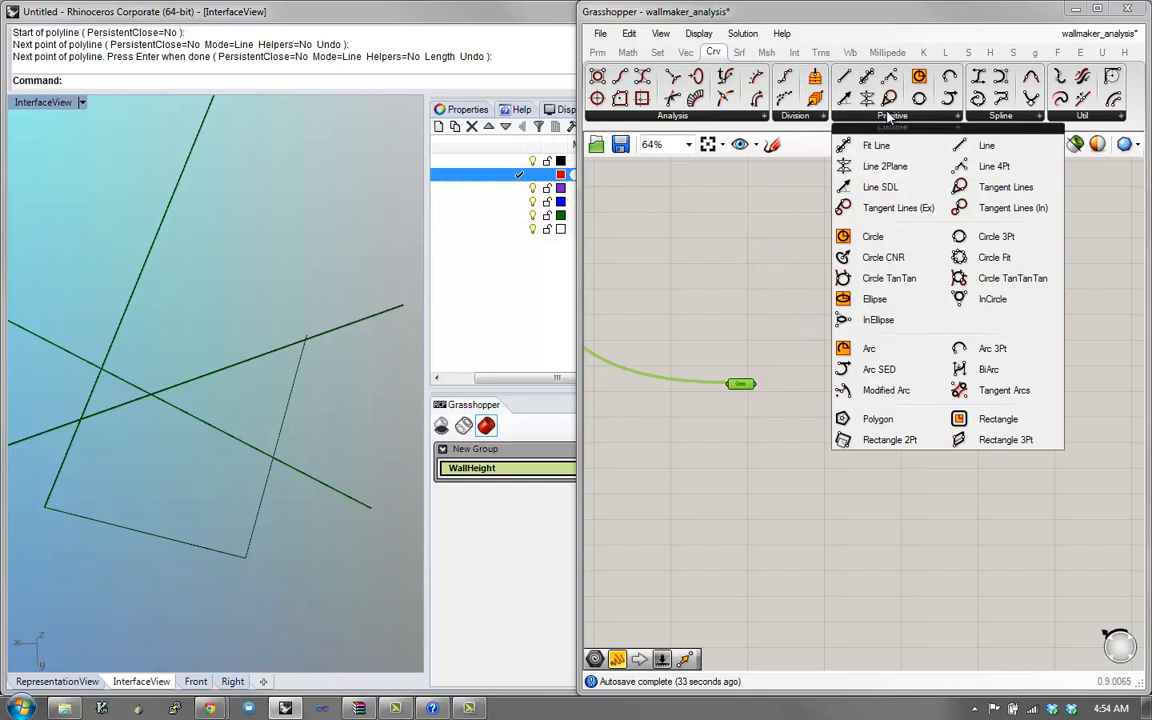
- Search the available components by the keywords "divide" and "surface"
left_click(802, 262)
double_click(797, 270)
type("su")
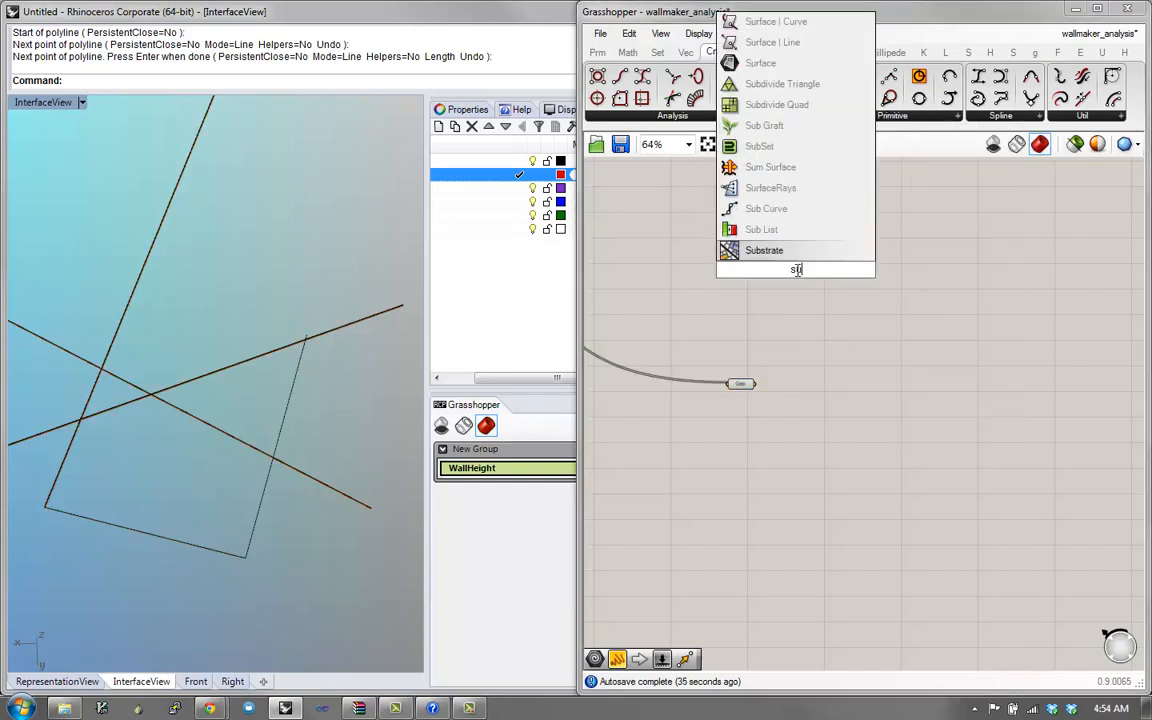
type("rfadivide")
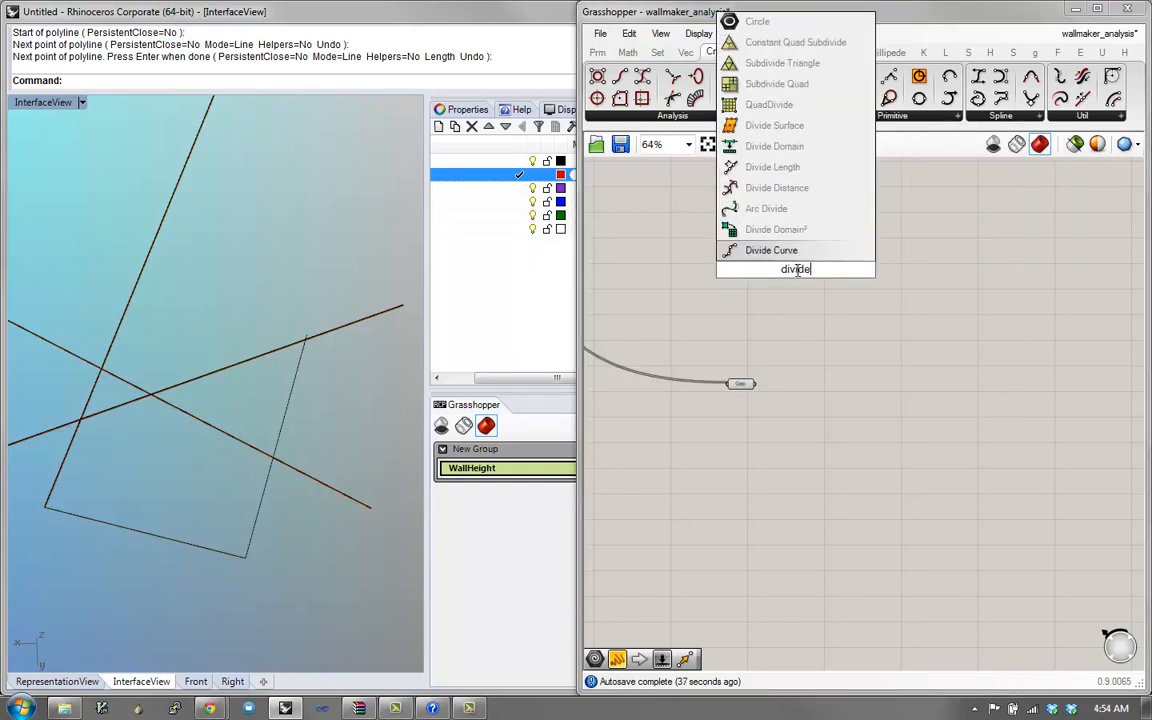
key("BackSpace")
key("BackSpace")
key("BackSpace")
key("BackSpace")
key("BackSpace")
key("BackSpace")
type("surface")
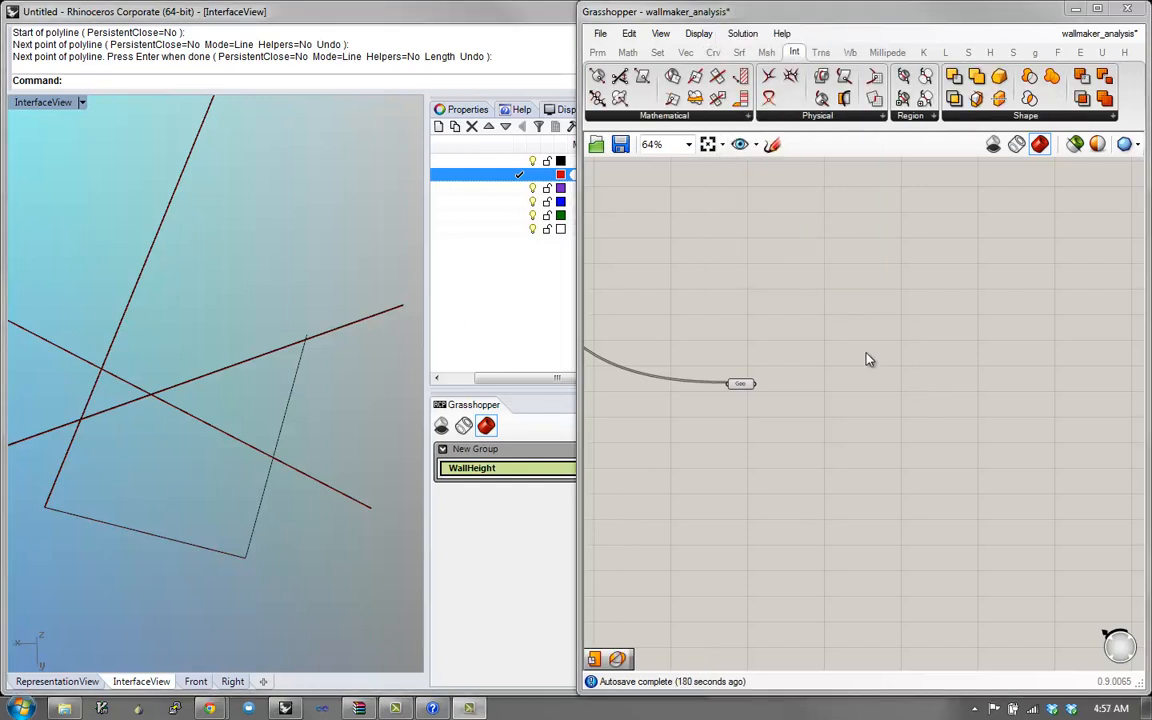
- Add a Surface Split component beside the new Geometry parameter
double_click(866, 350)
type("surface split")
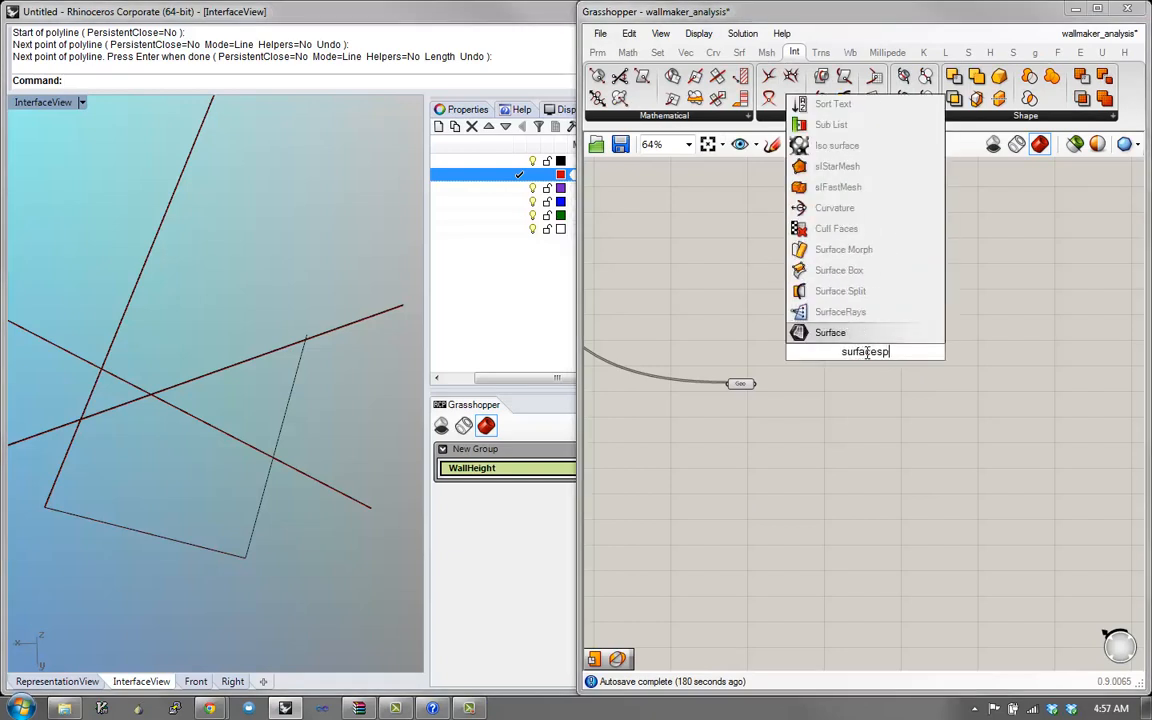
left_click(846, 311)
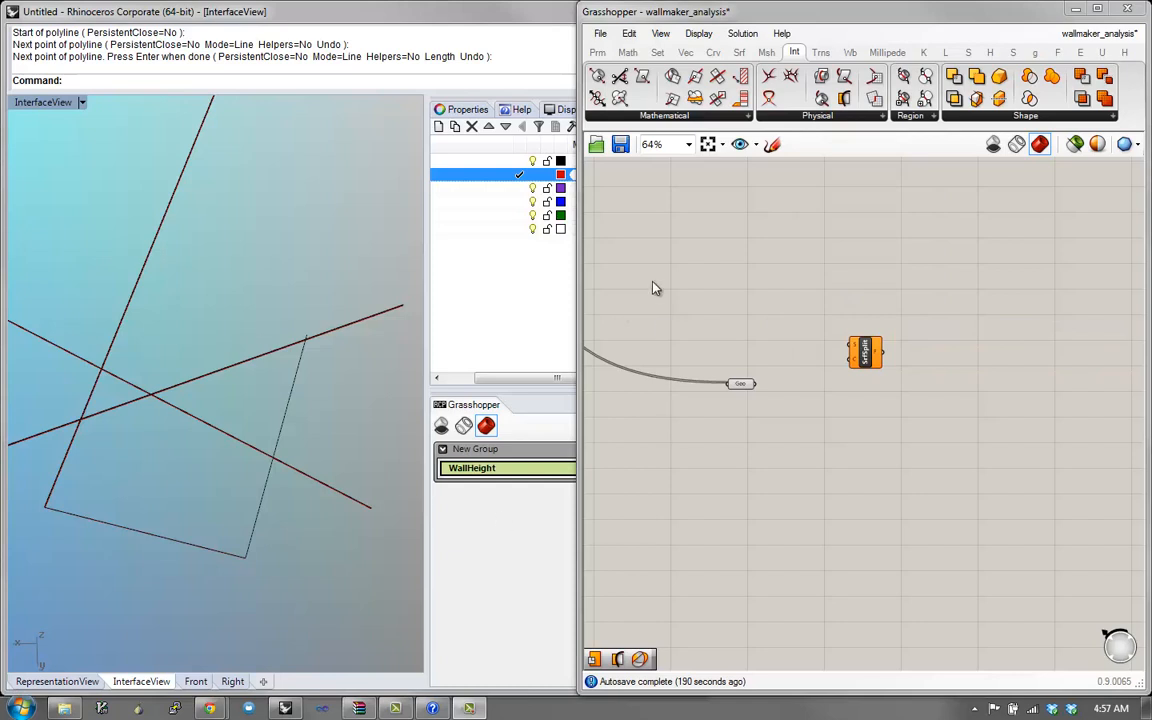
- Place a second Surface Split component from the physical intersection group and delete the duplicate
left_click(793, 117)
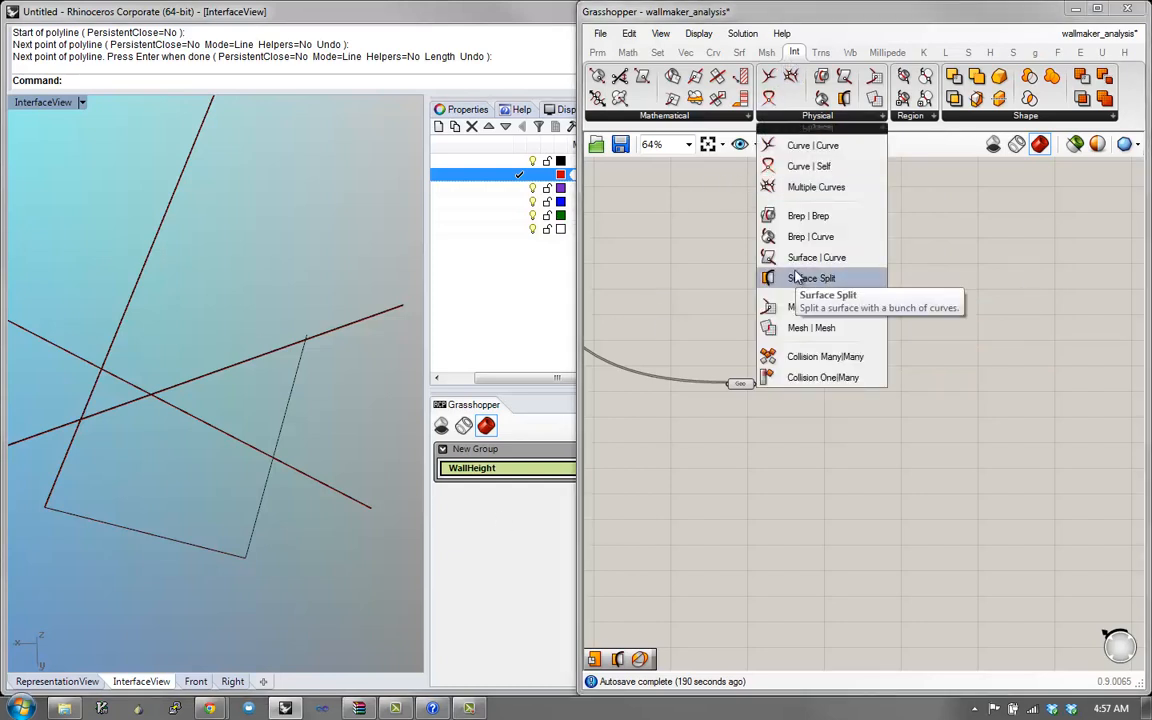
left_click(796, 278)
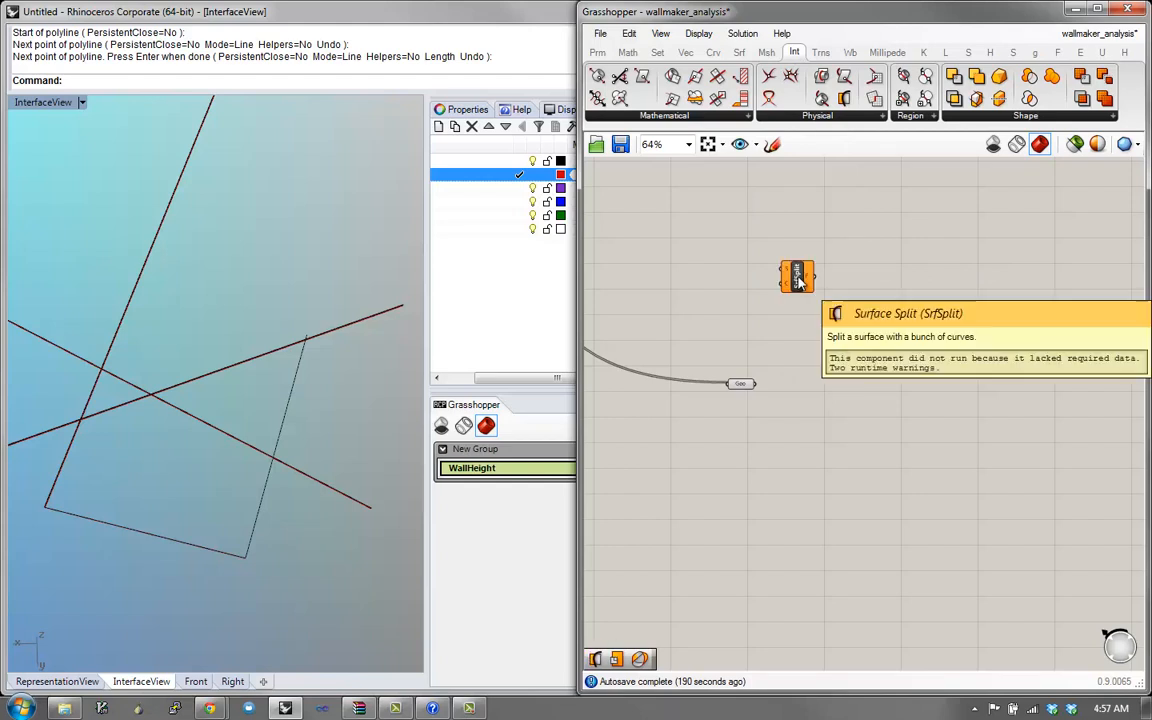
left_click(797, 277)
key("Delete")
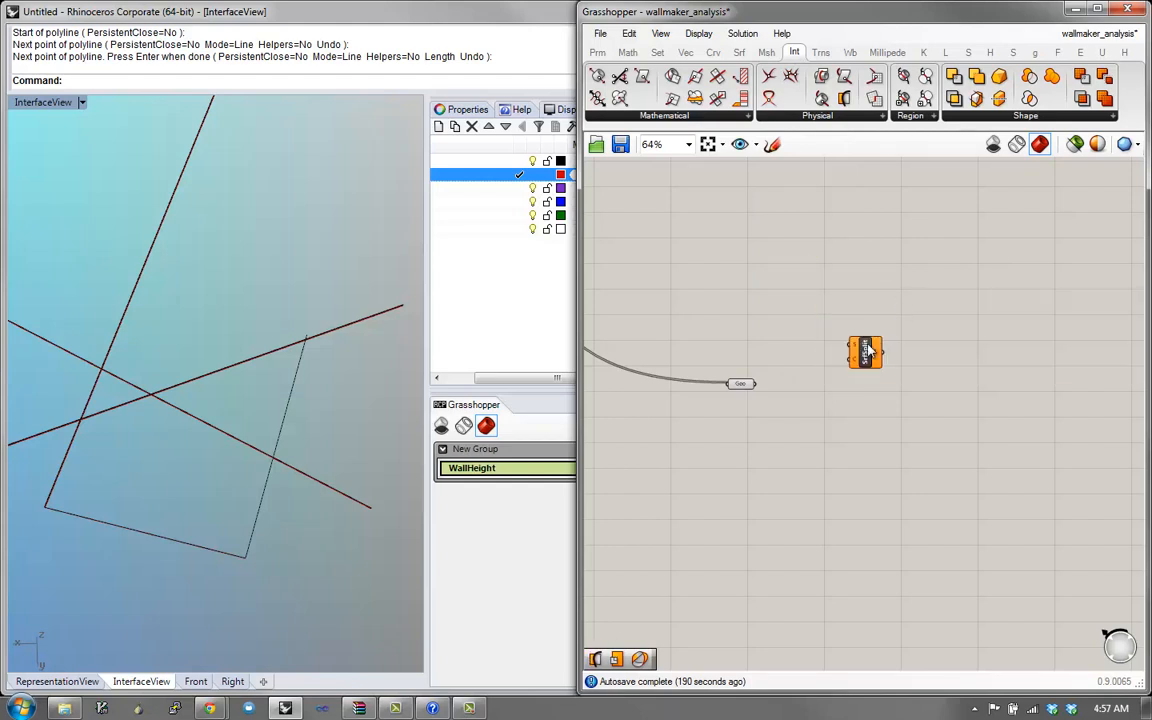
left_click_drag(859, 353, 857, 360)
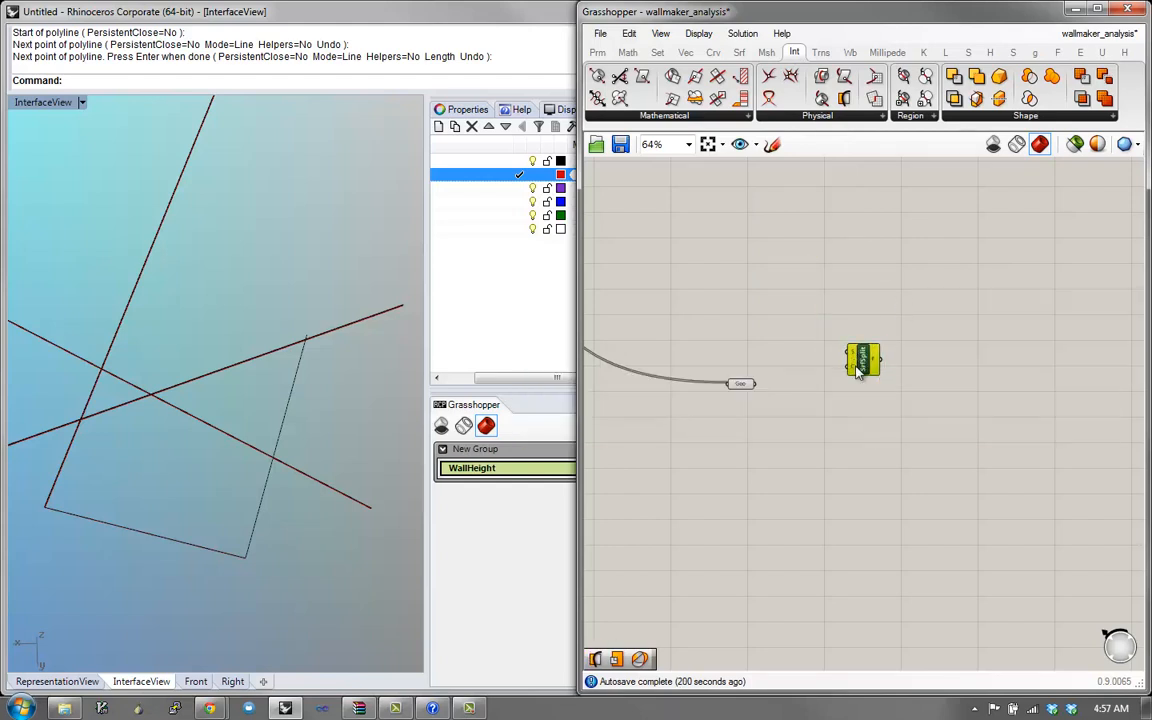
scroll(200, 308, "down", 5)
type("RE")
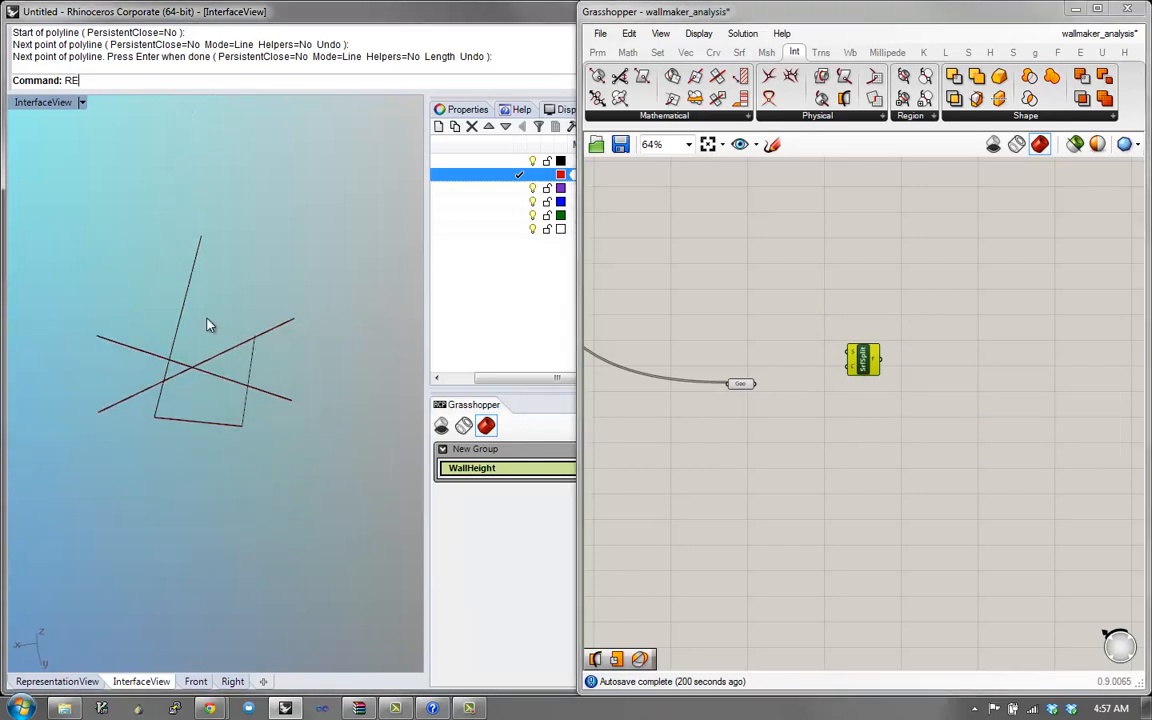
type("C")
key("Return")
key("Escape")
type("Plance")
key("Return")
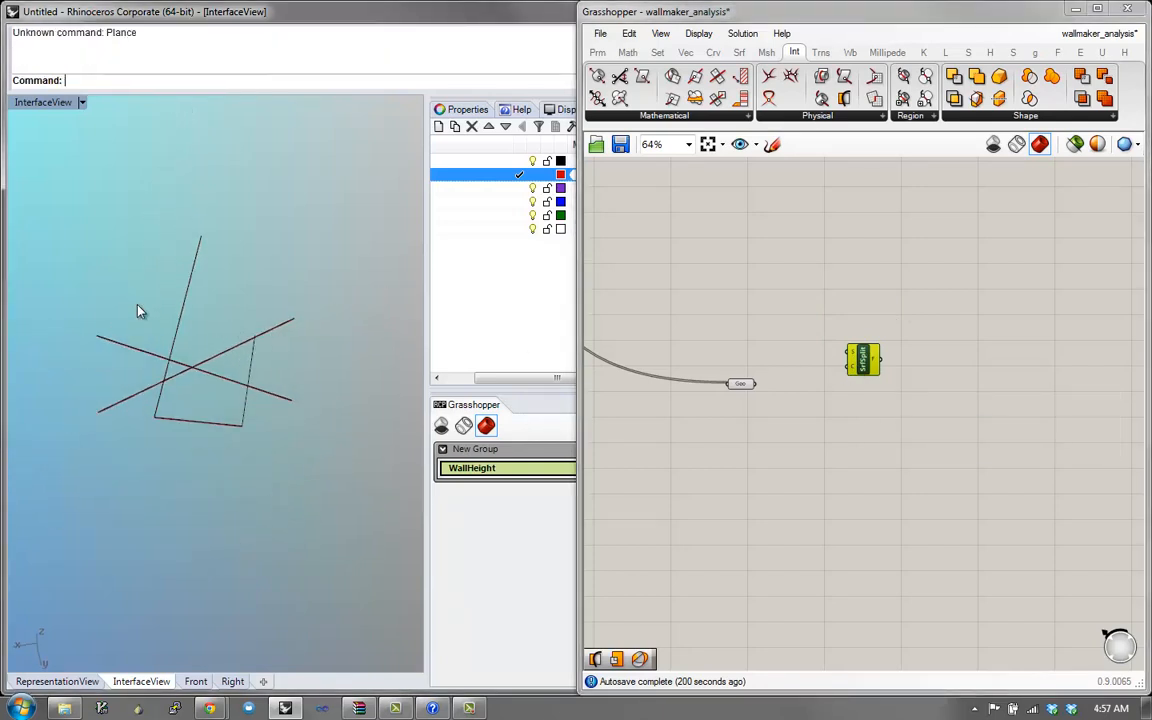
- Draw a rectangular Plane surface in Rhino spanning the area around the crossing wall lines
type("Plane")
key("Return")
left_click(33, 271)
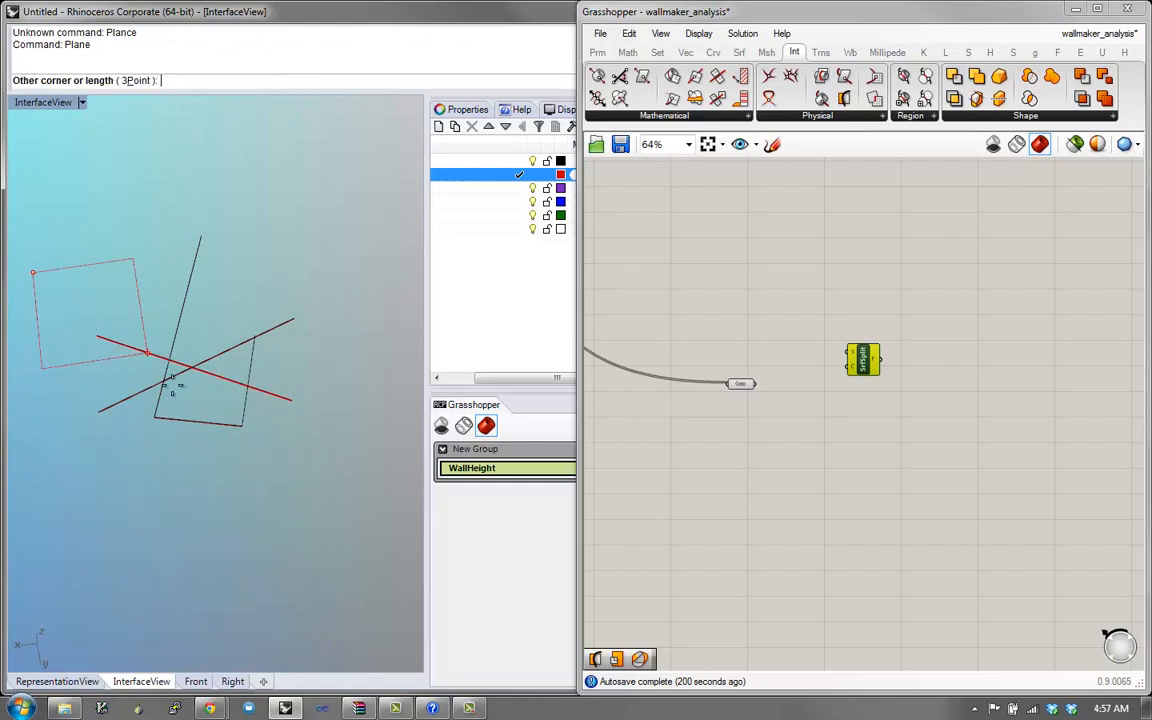
left_click(404, 464)
left_click(412, 396)
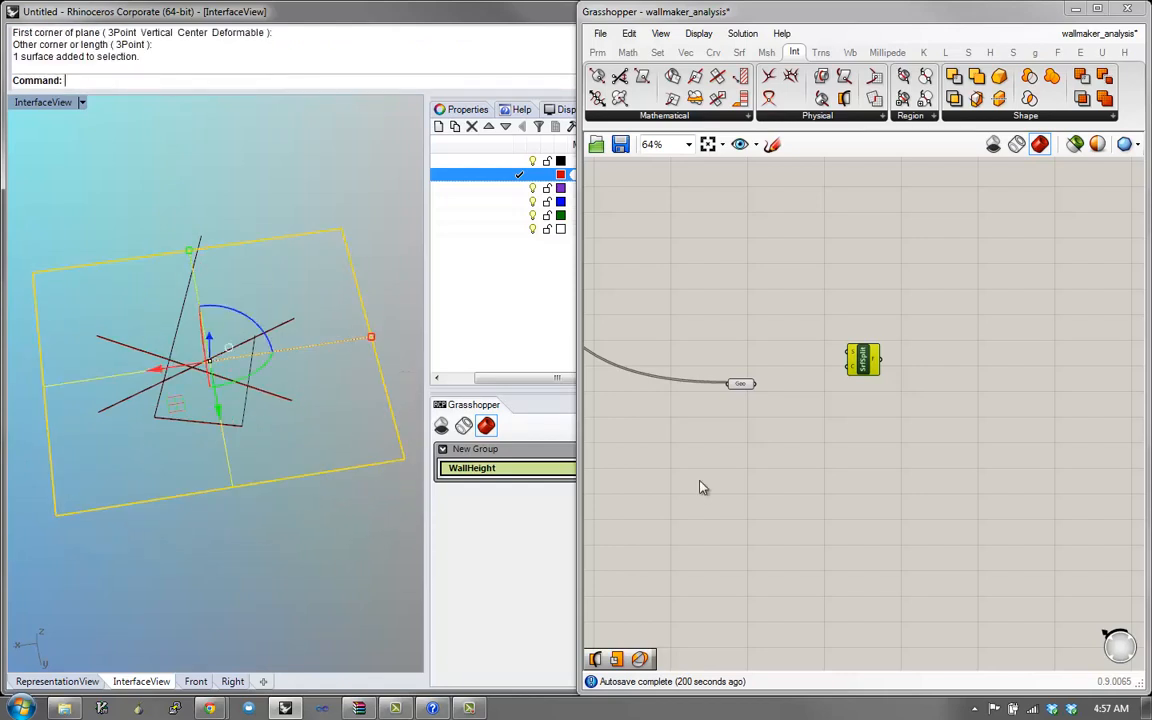
- Add another Geometry parameter in Grasshopper and assign the selected plane surface to it
double_click(790, 495)
type("ge")
left_click(783, 433)
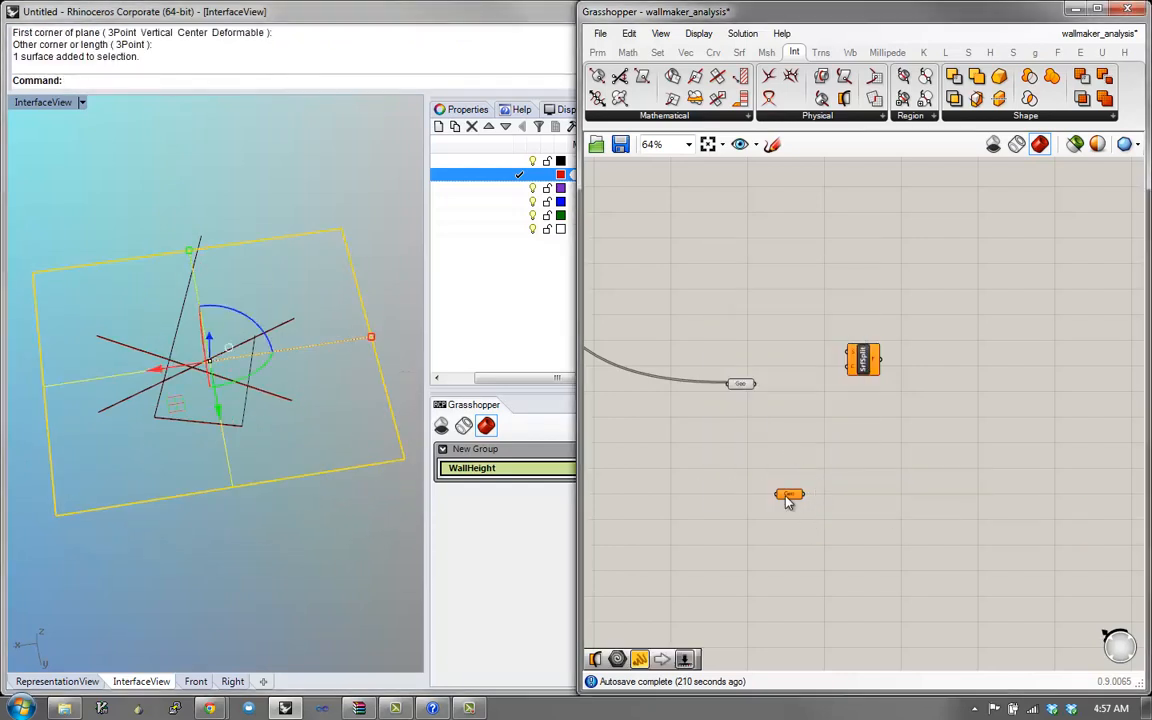
right_click(789, 497)
left_click(845, 568)
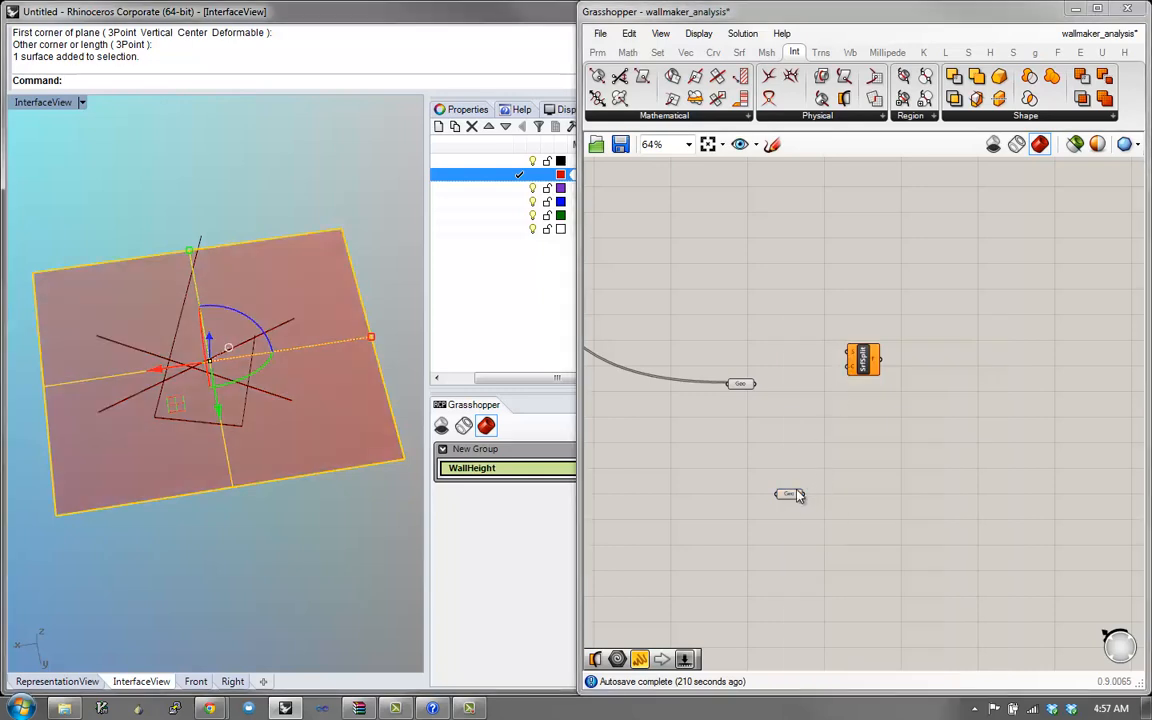
- Feed the plane's Geometry parameter into Surface Split's S input and the wall curves' Geometry parameter into its C input
left_click_drag(799, 496, 755, 350)
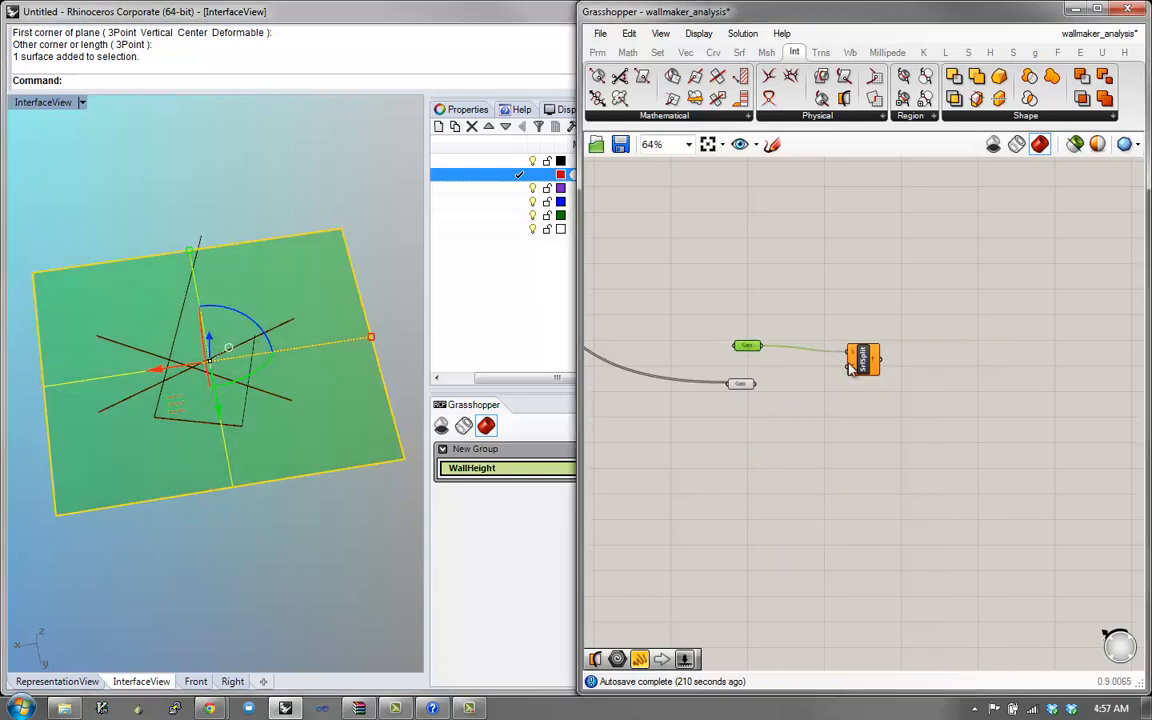
left_click_drag(850, 368, 760, 390)
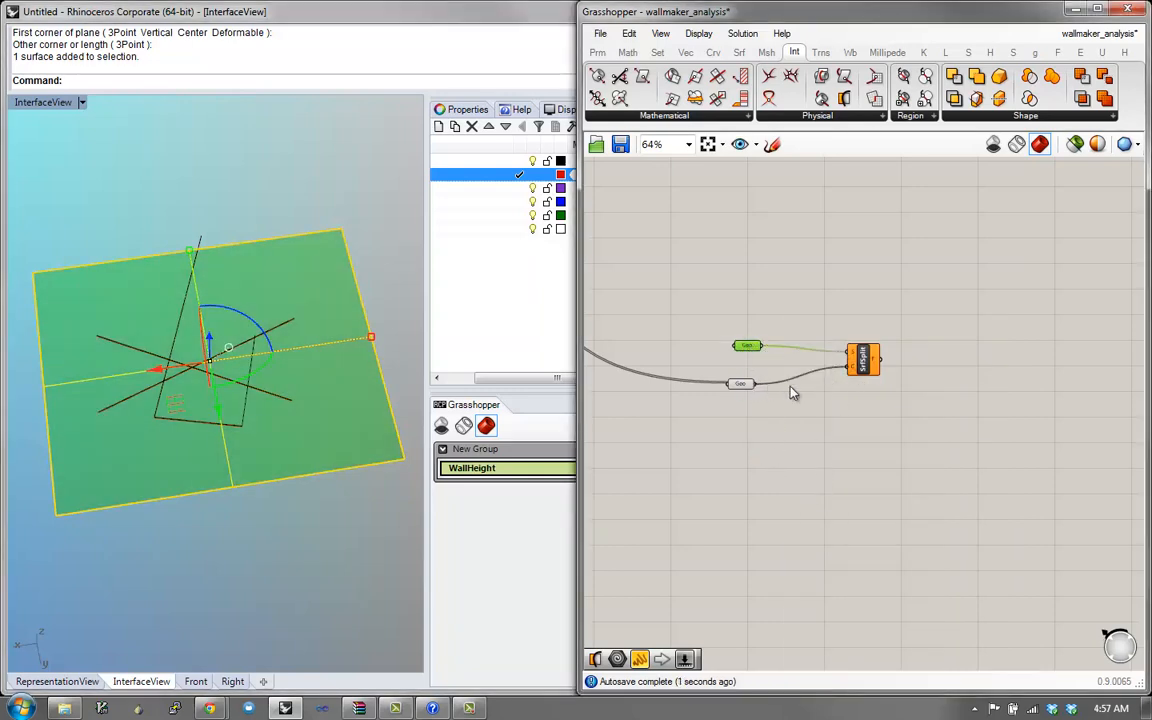
left_click(862, 366)
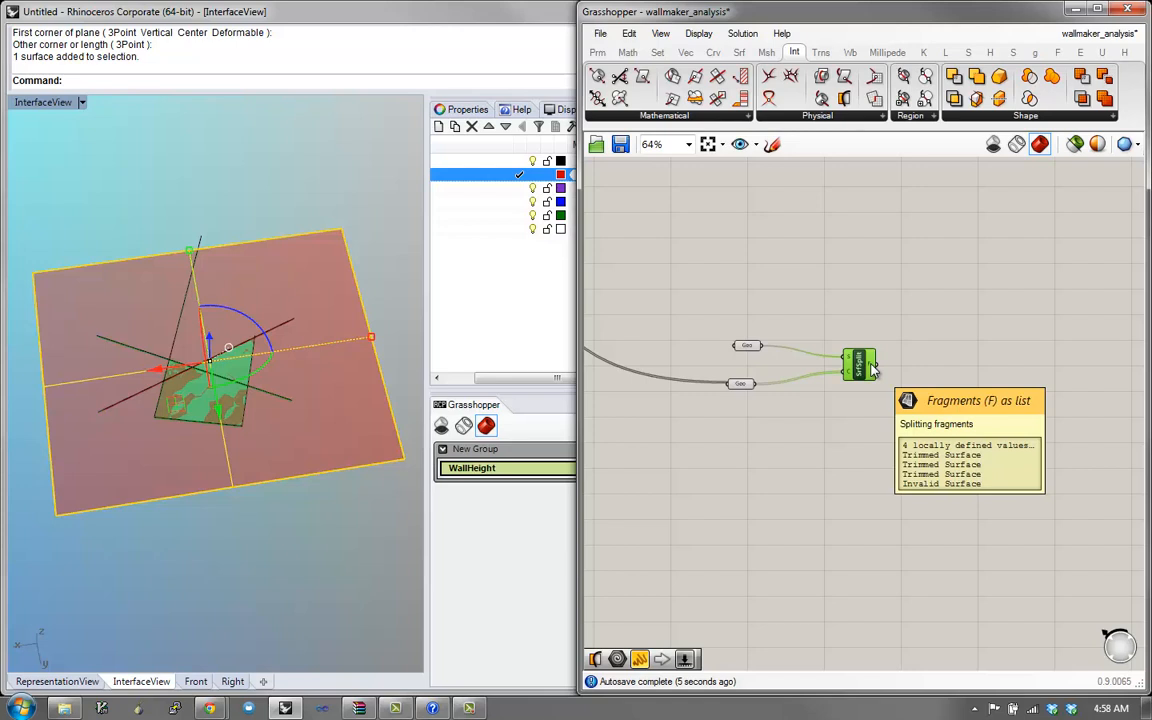
- Add a Panel and connect it to Surface Split's Fragments output, placing it beside the component
double_click(889, 362)
type("//")
key("Return")
left_click_drag(889, 362, 921, 457)
scroll(890, 374, "up", 1)
left_click_drag(932, 403, 982, 421)
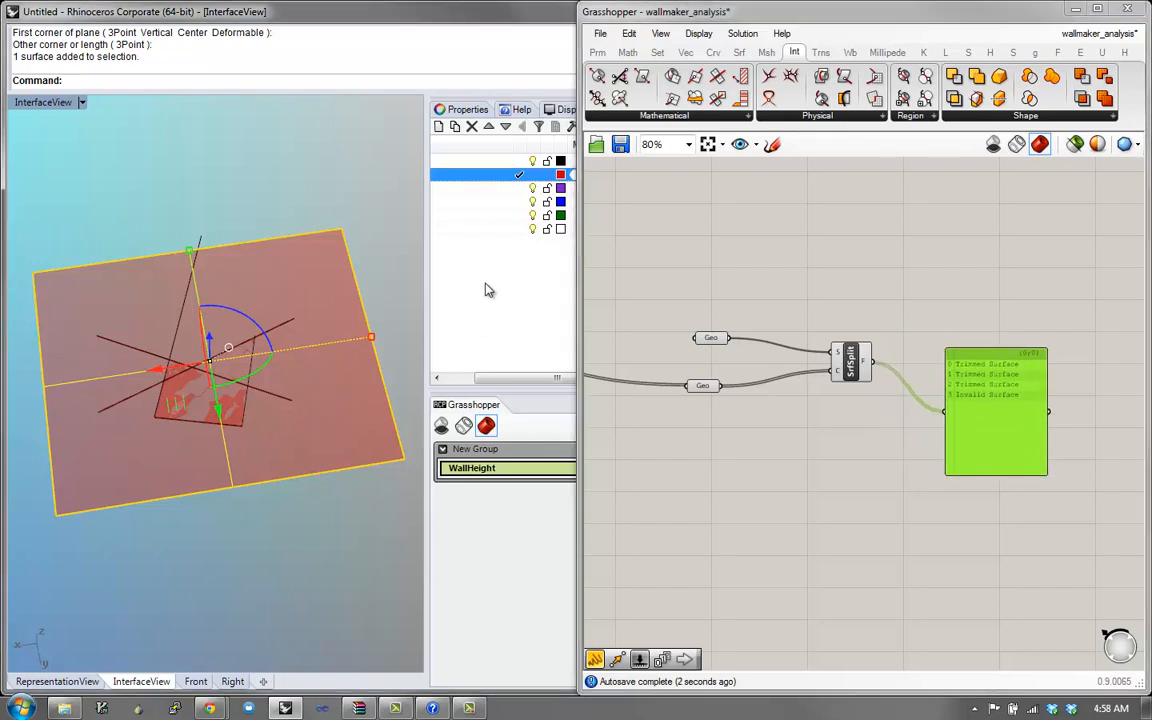
left_click(743, 226)
- Select the plane surface in Rhino and enlarge it with Scale so it extends well beyond the wall curves
right_click_drag(743, 226, 743, 295)
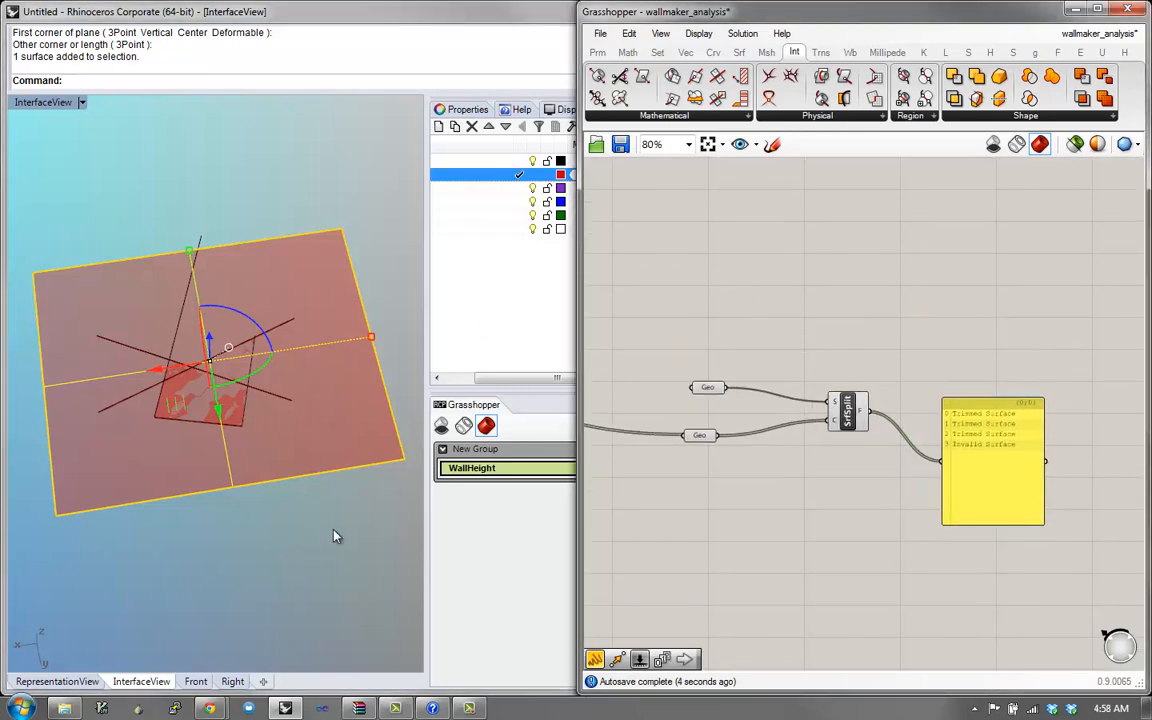
right_click_drag(604, 488, 645, 492)
left_click(403, 505)
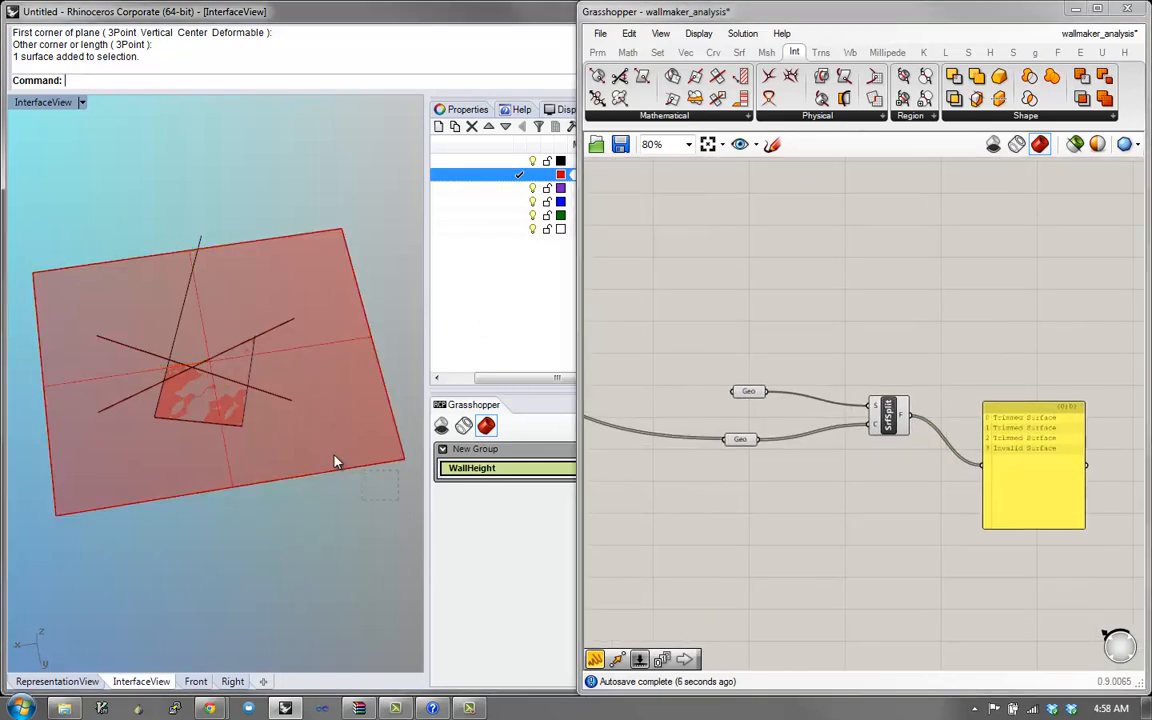
left_click(285, 441)
scroll(285, 441, "down", 4)
type("SC")
key("Return")
left_click(321, 426)
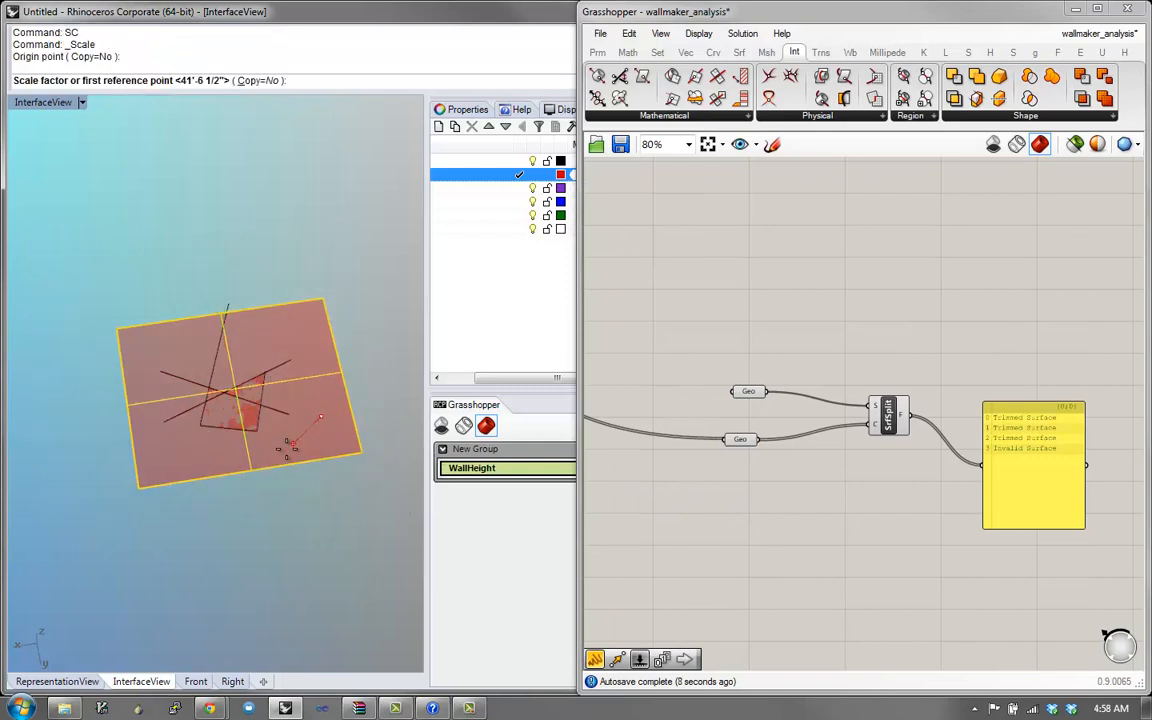
left_click(286, 451)
left_click(252, 519)
- Scale the plane surface up a second time from an origin just below the walls
type("SC")
key("Return")
left_click(237, 497)
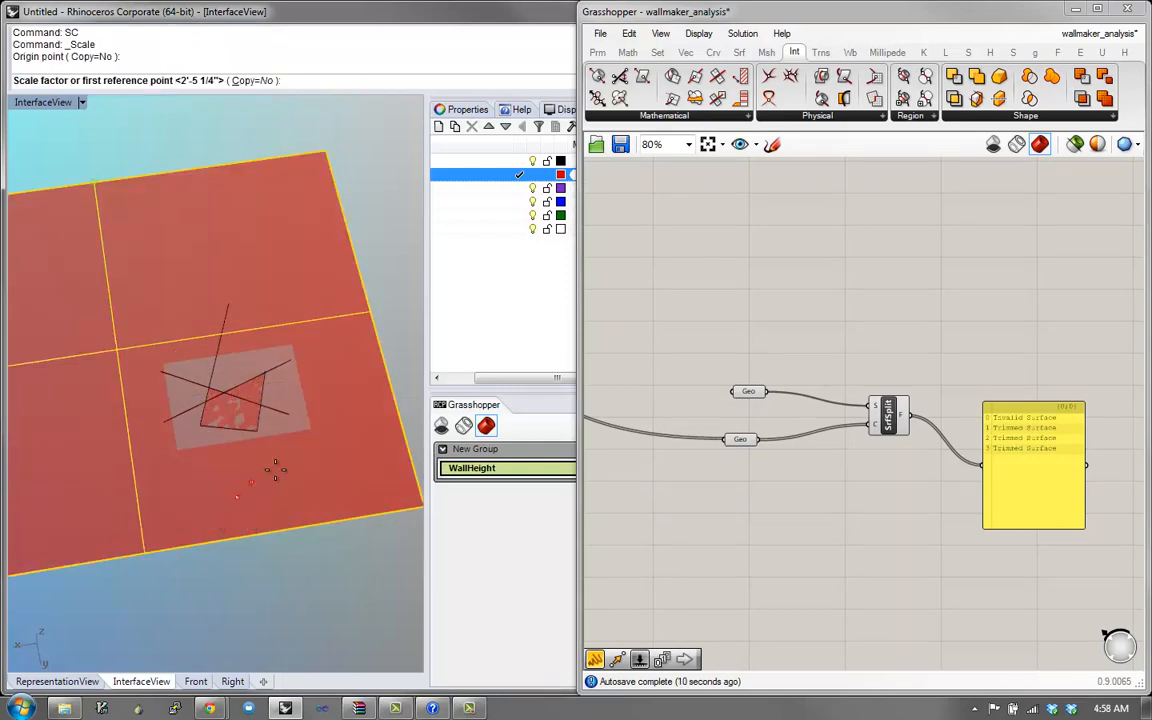
left_click(297, 455)
left_click(330, 408)
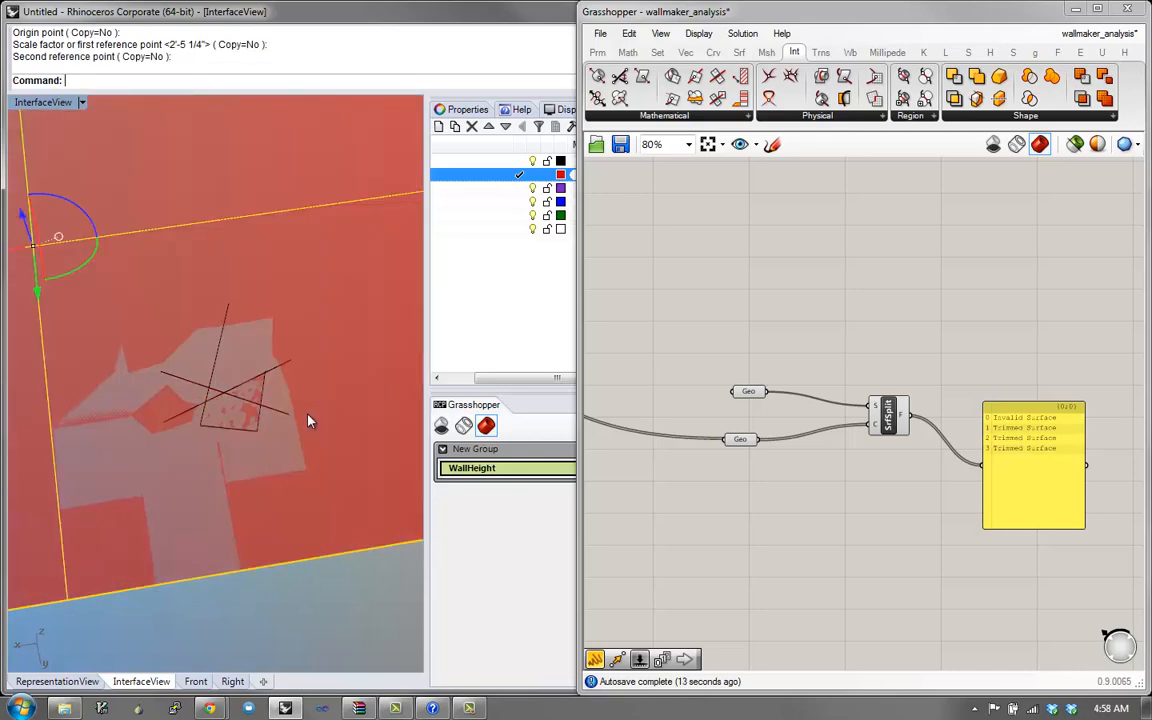
- Draw an open five-point polyline outside the near edge of the plane surface
scroll(307, 416, "down", 5)
right_click_drag(295, 416, 238, 416)
type("P")
key("Return")
left_click(212, 588)
left_click(100, 565)
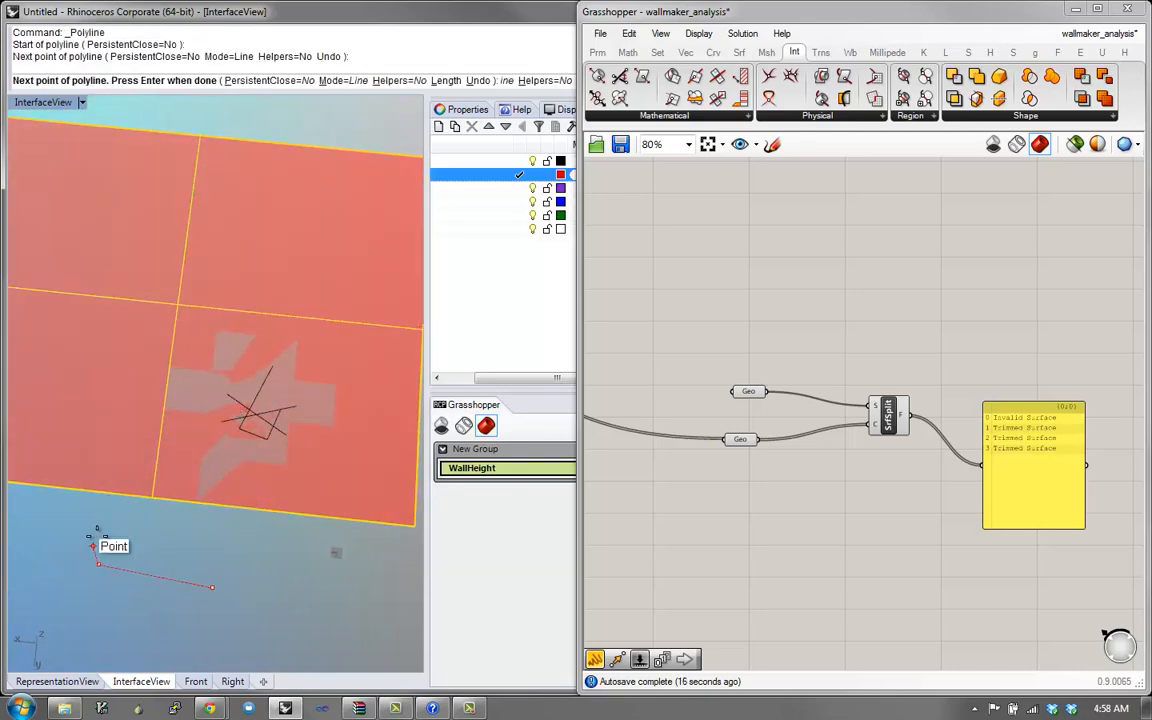
left_click(97, 537)
left_click(183, 531)
left_click(218, 551)
key("Return")
- Move the plane surface along its green axis over the new polyline, and delete the surface
right_click_drag(231, 561, 305, 501)
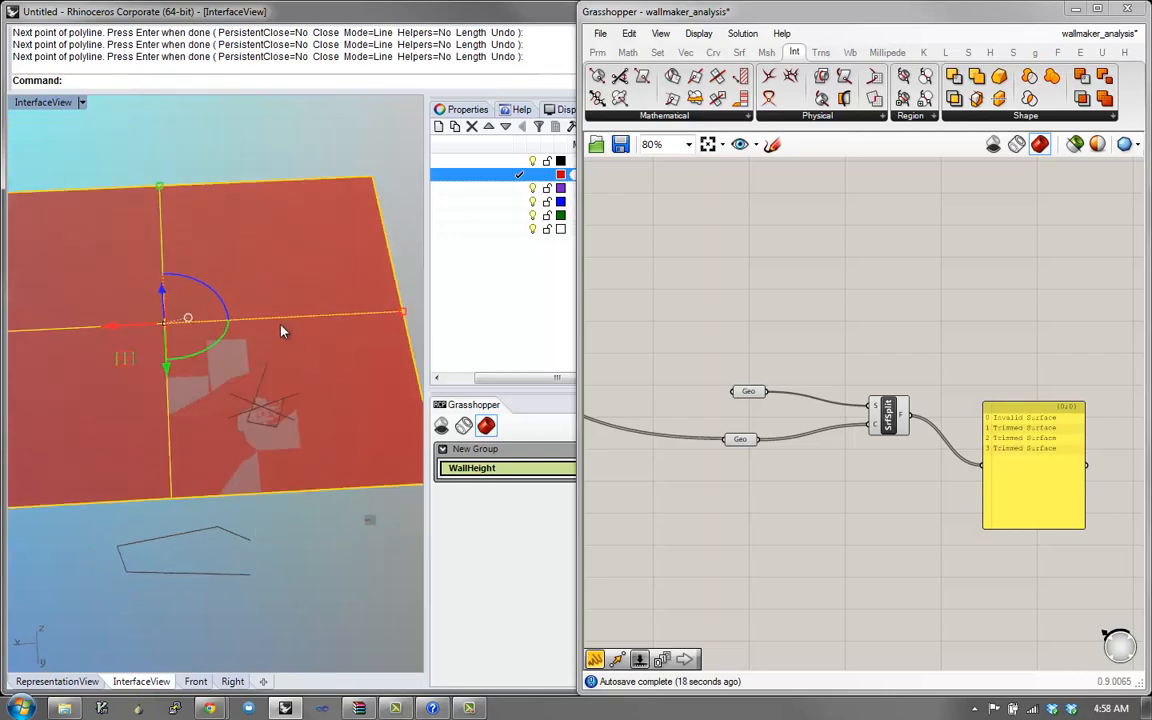
left_click_drag(163, 352, 195, 500)
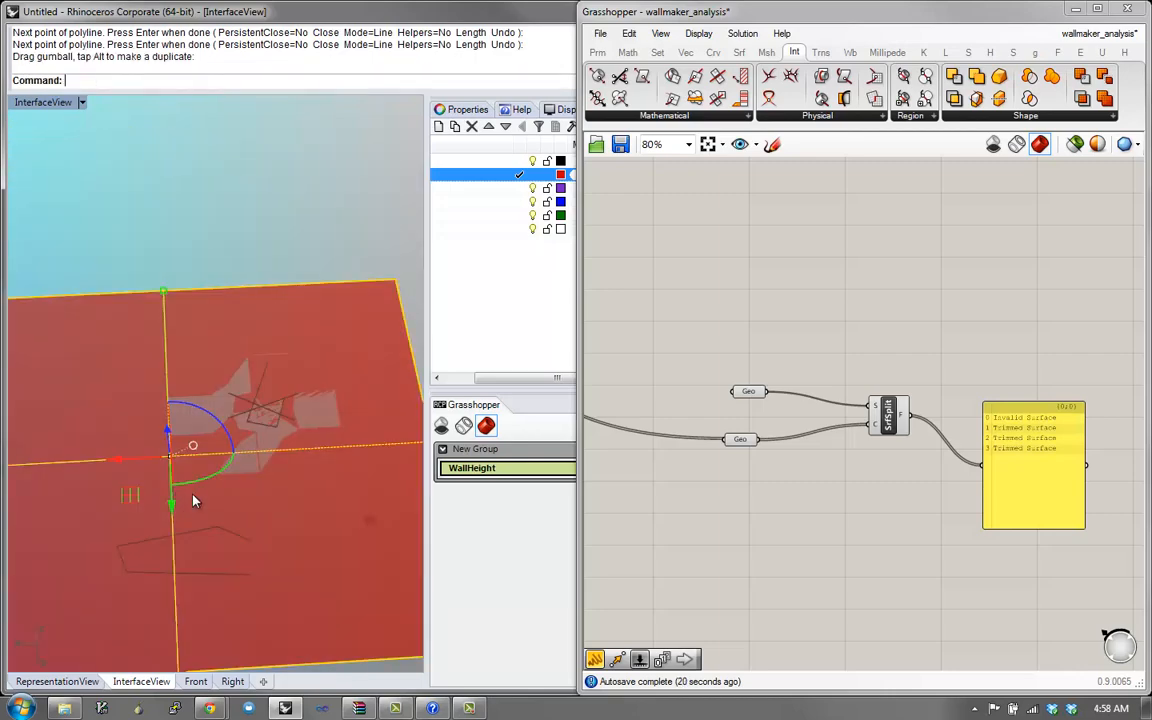
type("E")
key("Return")
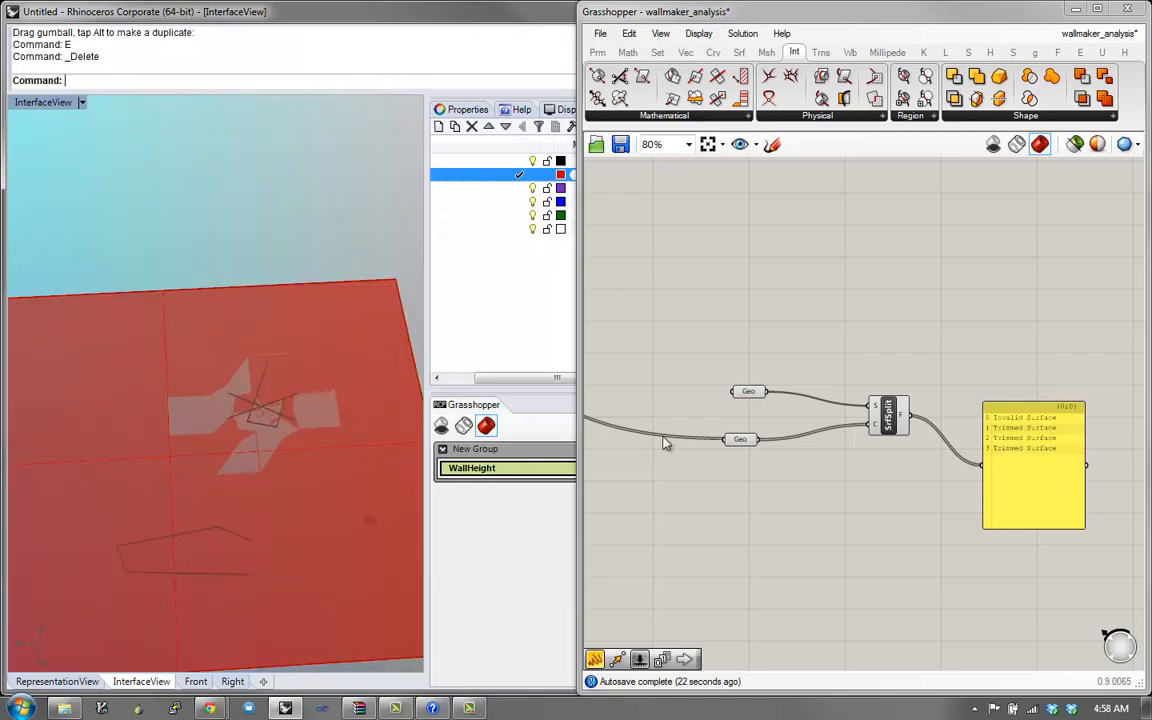
- Add a Geometry parameter above the surface split branch and name it CreateBoundingSurface
double_click(718, 315)
type("geo")
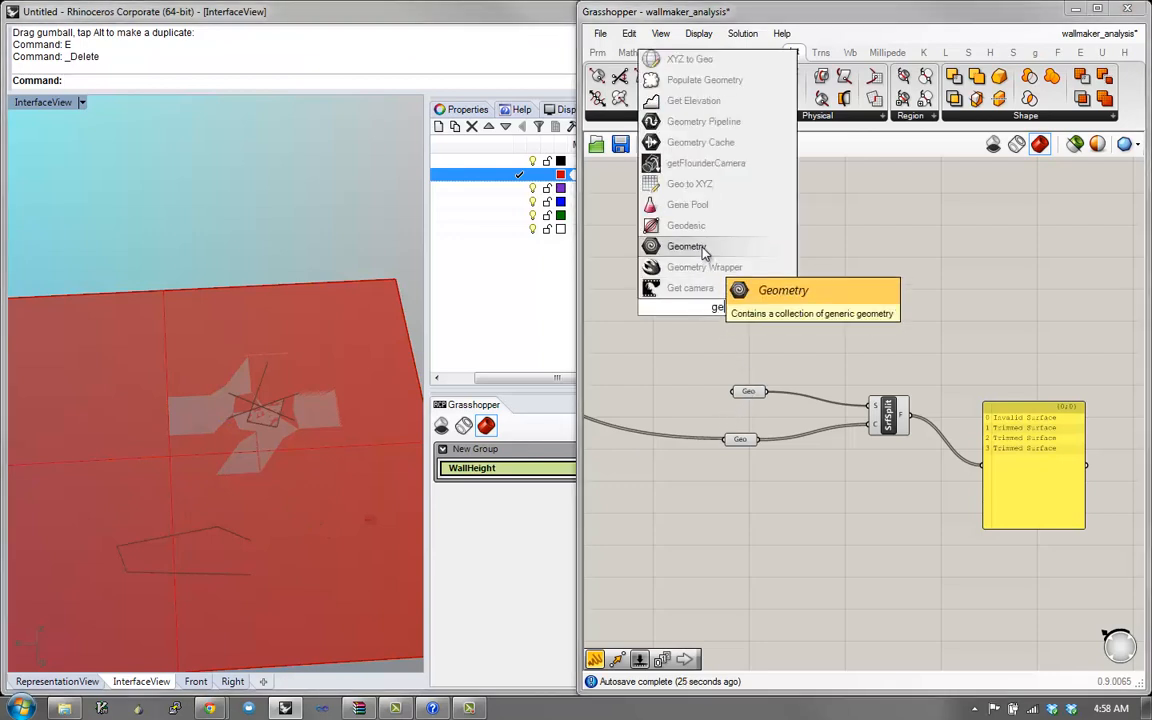
left_click(665, 249)
right_click(720, 312)
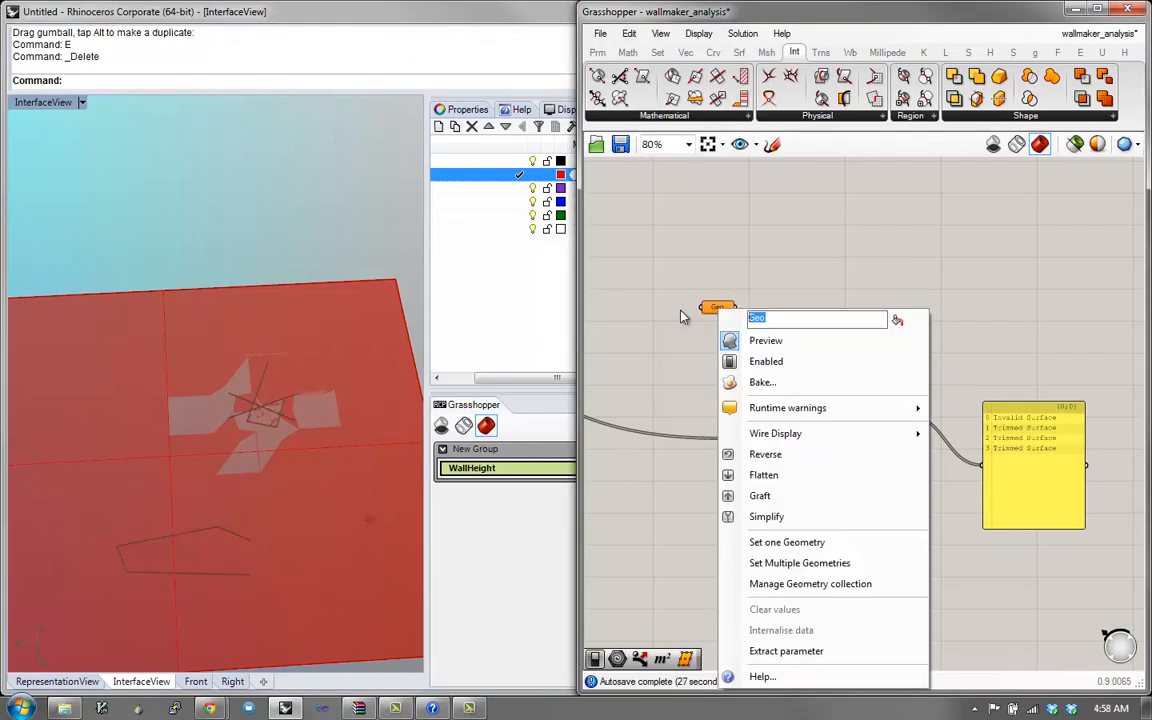
type("CreateBoundingSurface")
key("Return")
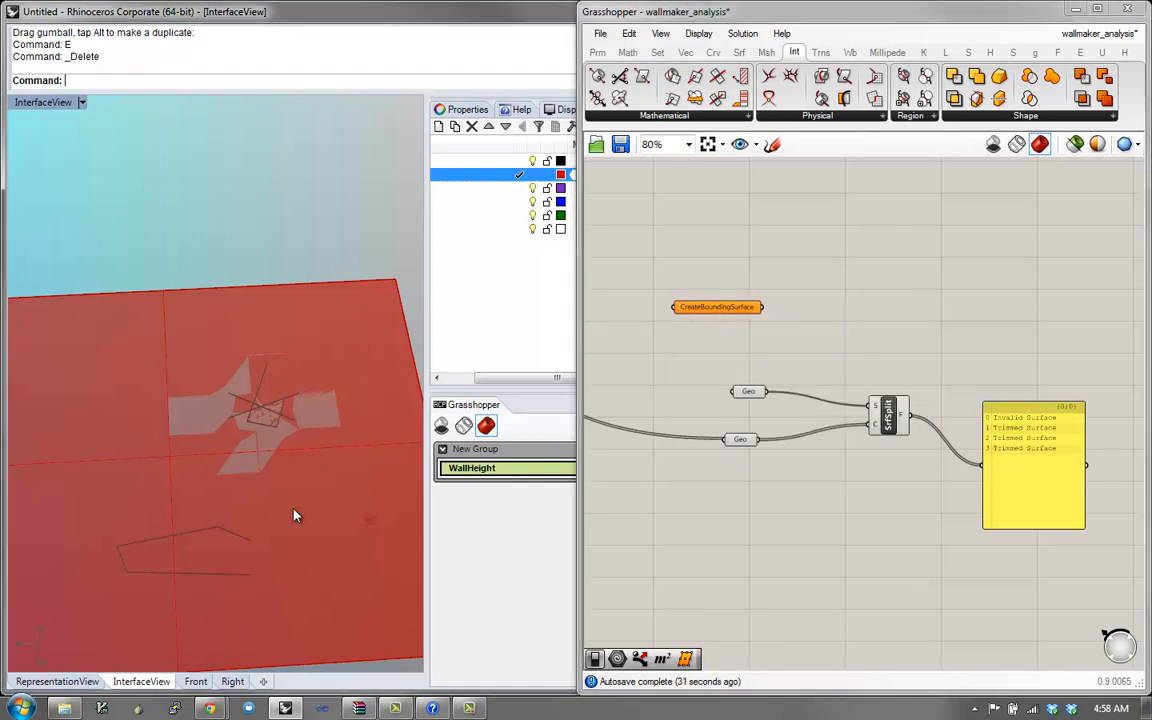
- Delete the remaining plane surface in Rhino and replace SrfSplit's surface Geo parameter with CreateBoundingSurface, fed by the wall curves
left_click(313, 452)
key("Delete")
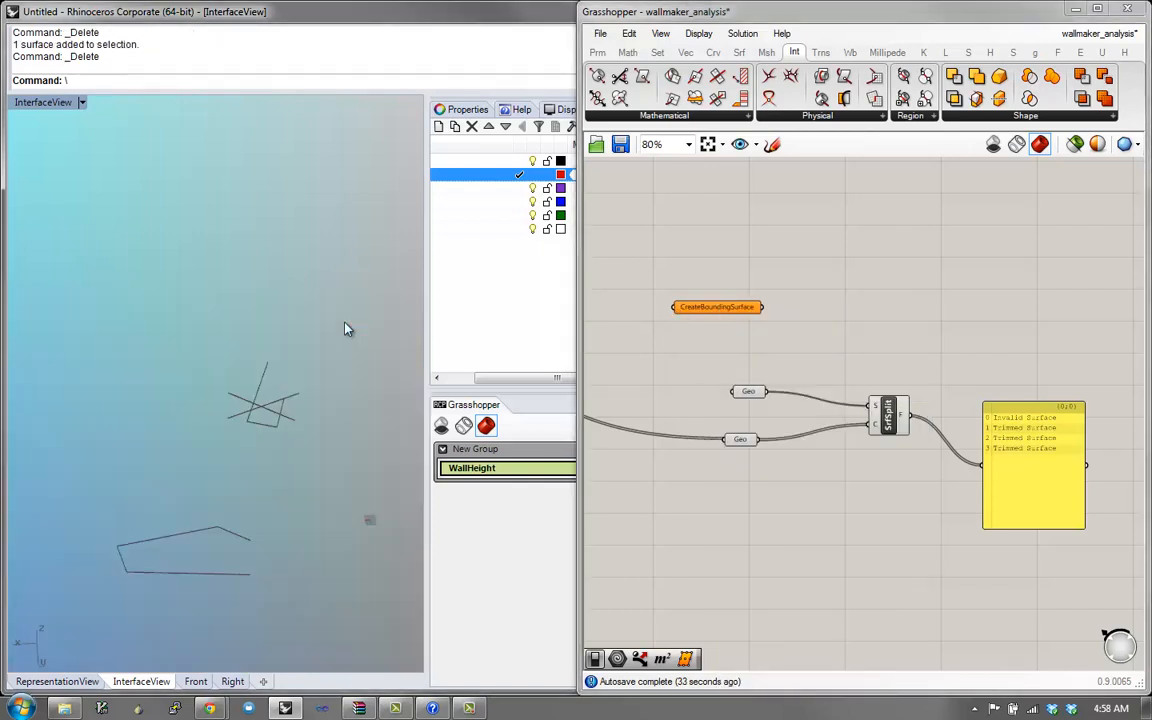
left_click_drag(718, 442, 616, 378)
left_click_drag(694, 316, 871, 405)
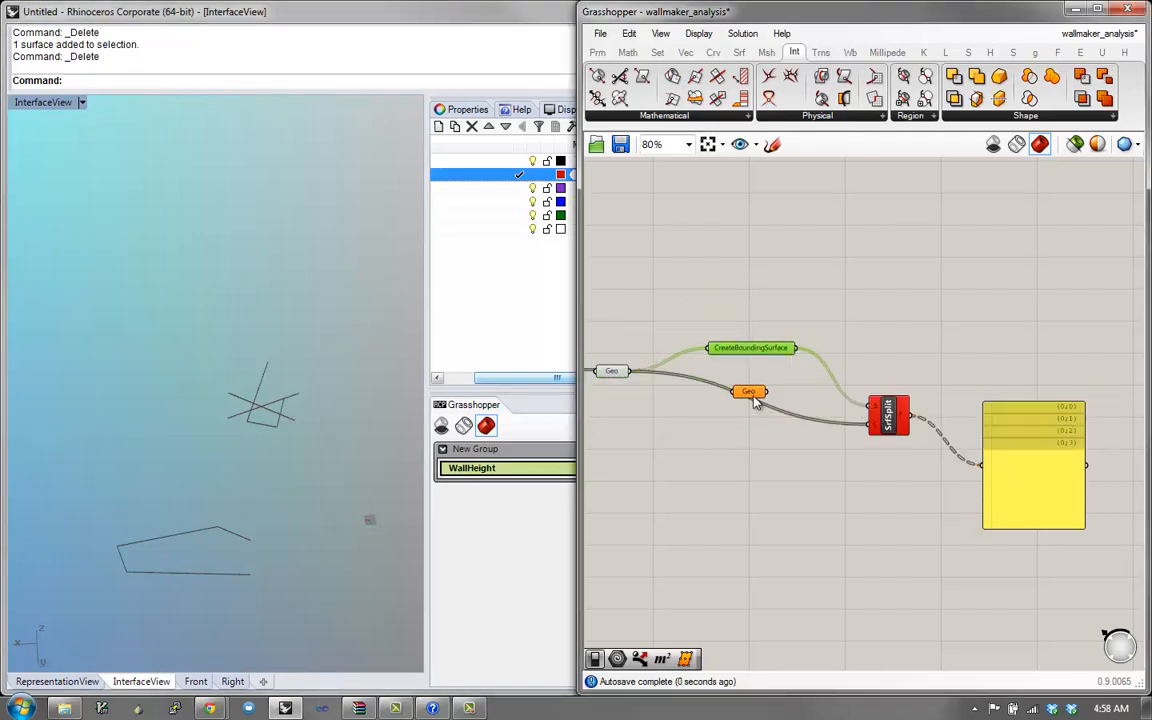
left_click_drag(755, 400, 789, 388)
key("Delete")
- Turn the CreateBoundingSurface parameter into a cluster and open the cluster for editing
left_click(772, 350)
key("space")
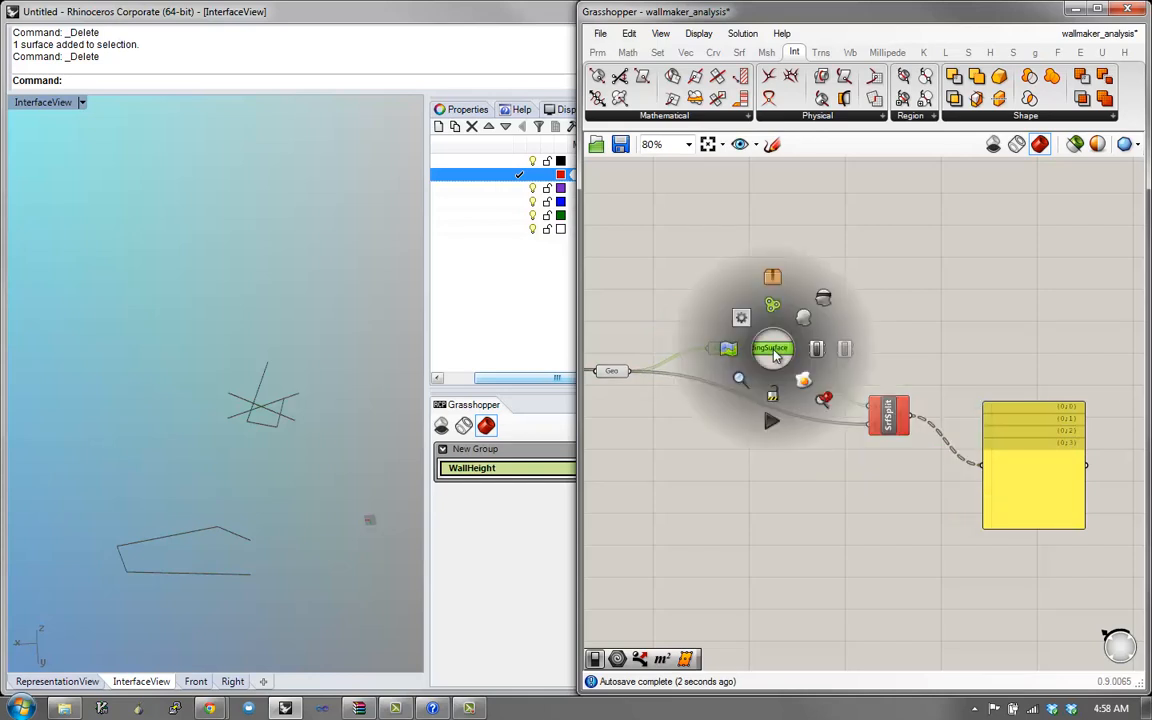
left_click(780, 279)
double_click(754, 357)
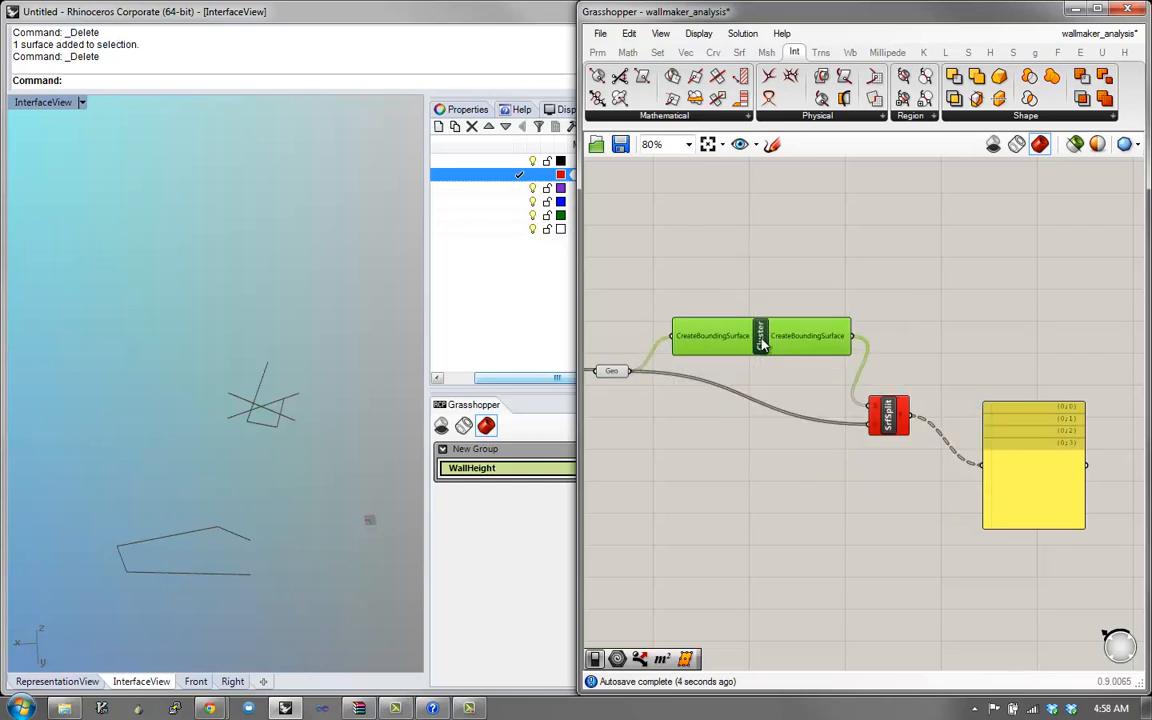
- Space out the cluster's contents and rename its inner geometry parameter to WallLines
left_click_drag(839, 381, 709, 385)
right_click(794, 415)
left_click_drag(919, 329, 660, 316)
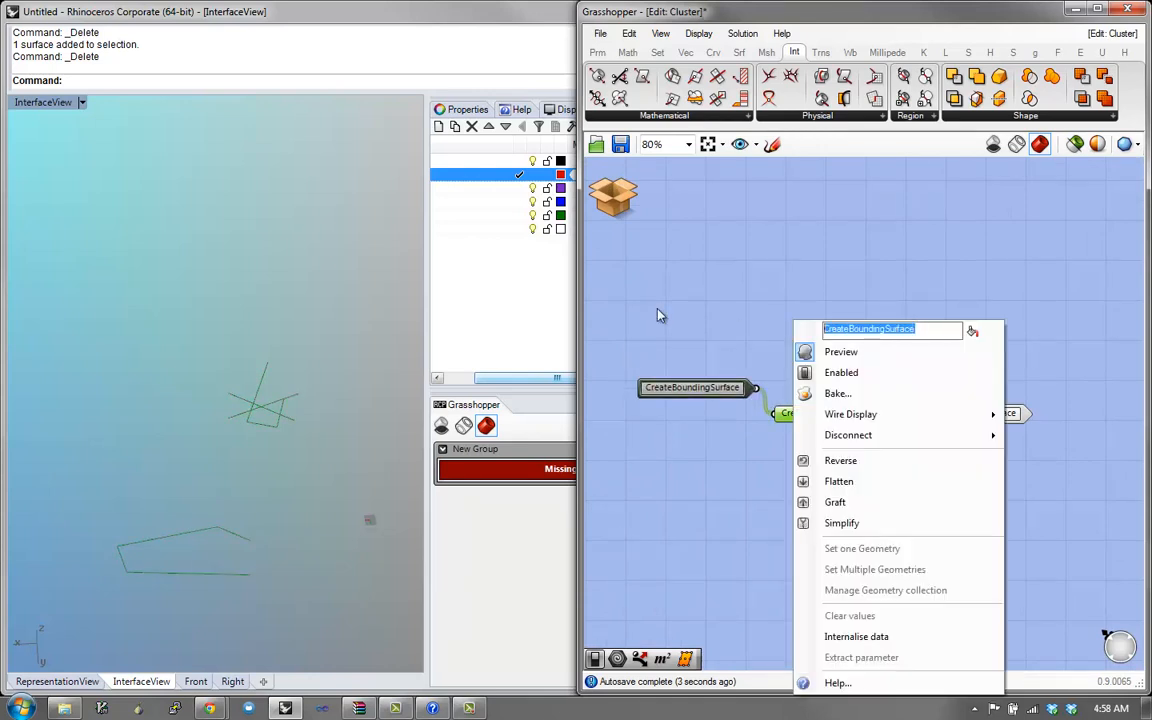
type("Wa")
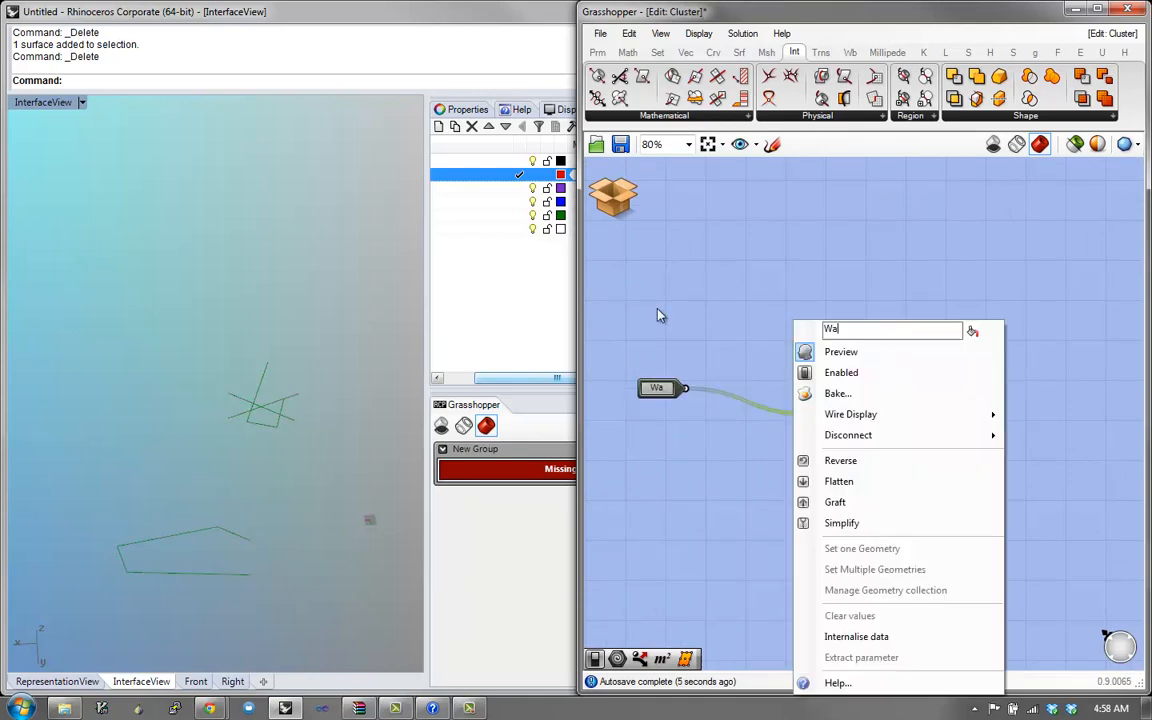
type("llLines")
key("Return")
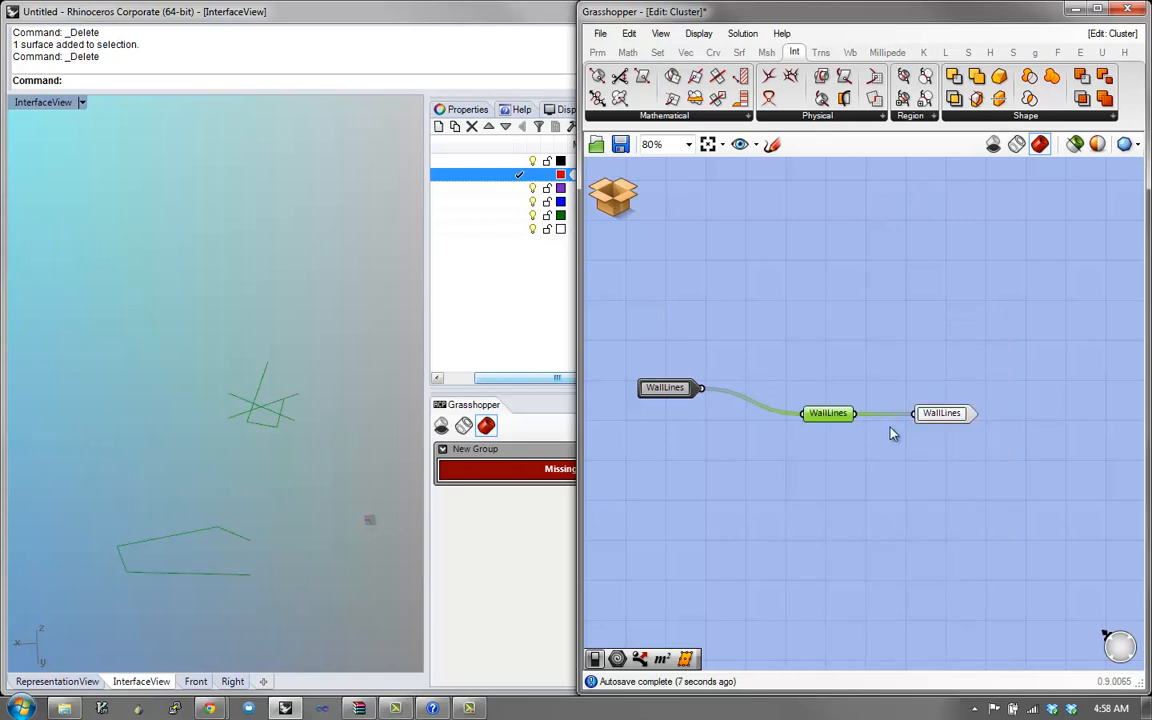
- Make room before the cluster output and add a Bounding Box component with WallLines as its content
left_click_drag(882, 362, 1118, 350, "alt")
left_click_drag(827, 420, 795, 396)
left_click(798, 325)
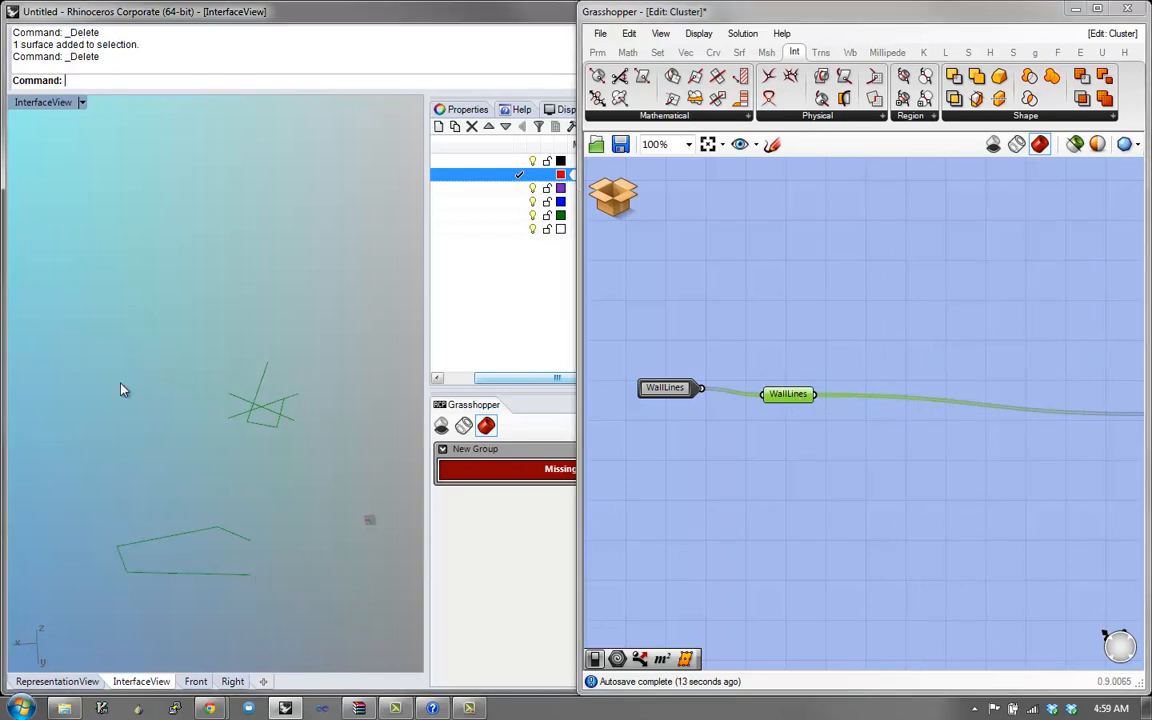
double_click(880, 342)
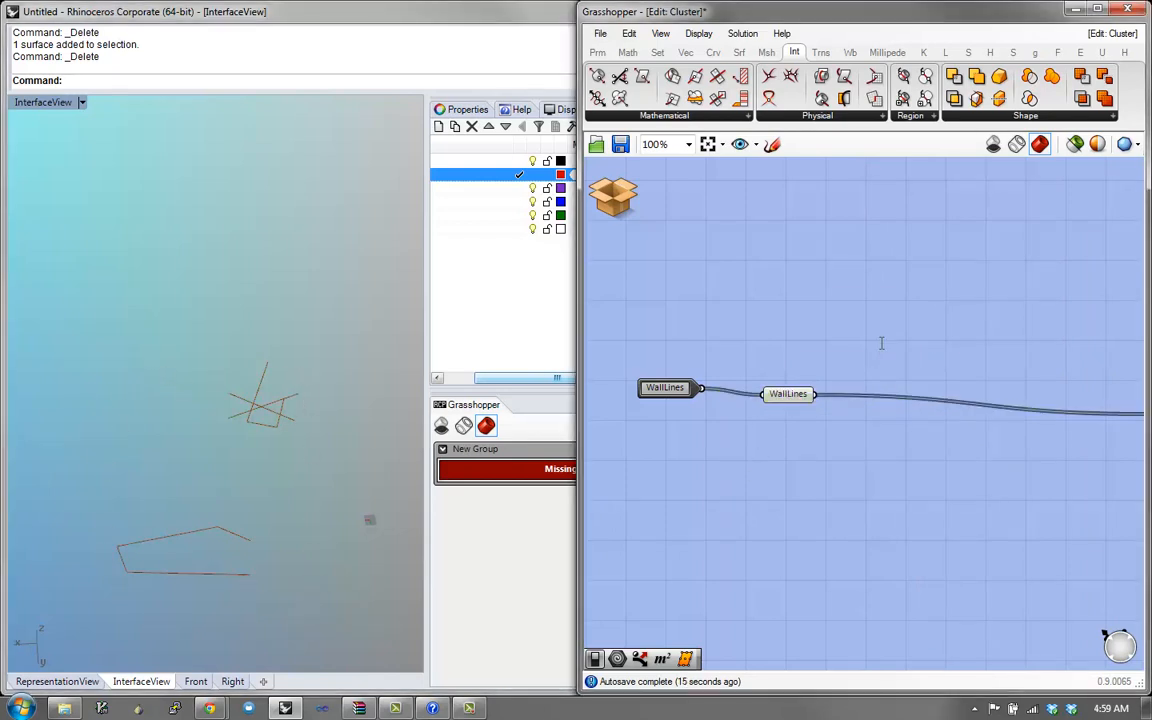
type("bound")
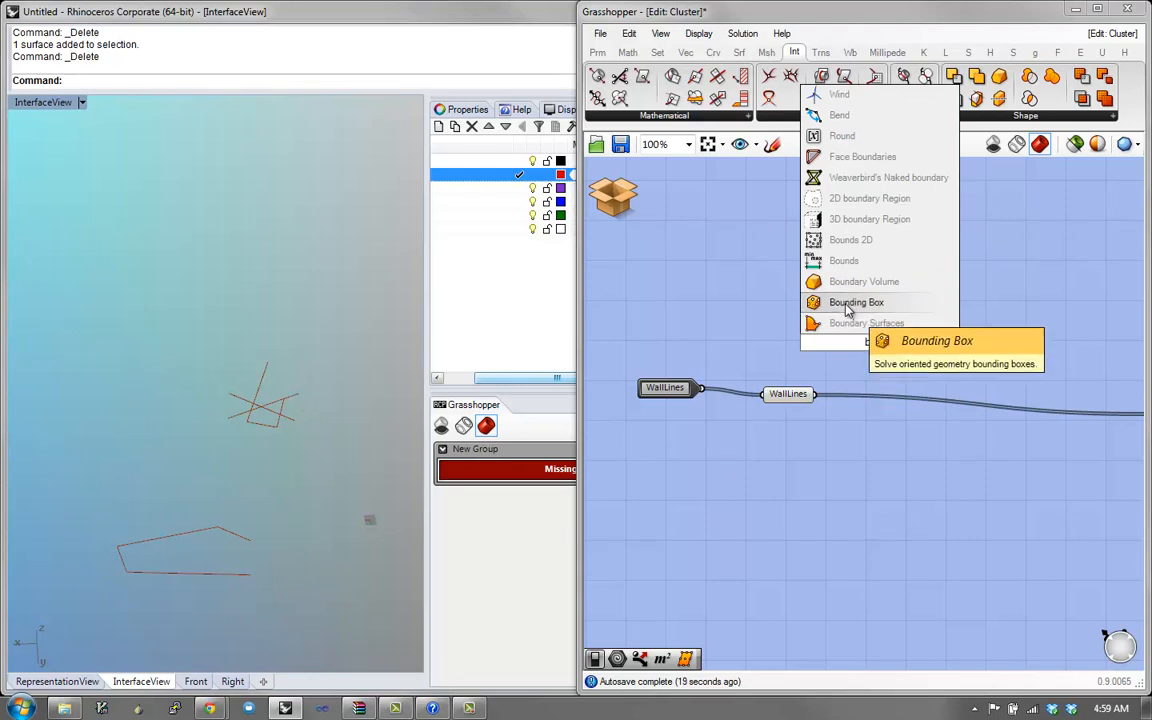
left_click(846, 305)
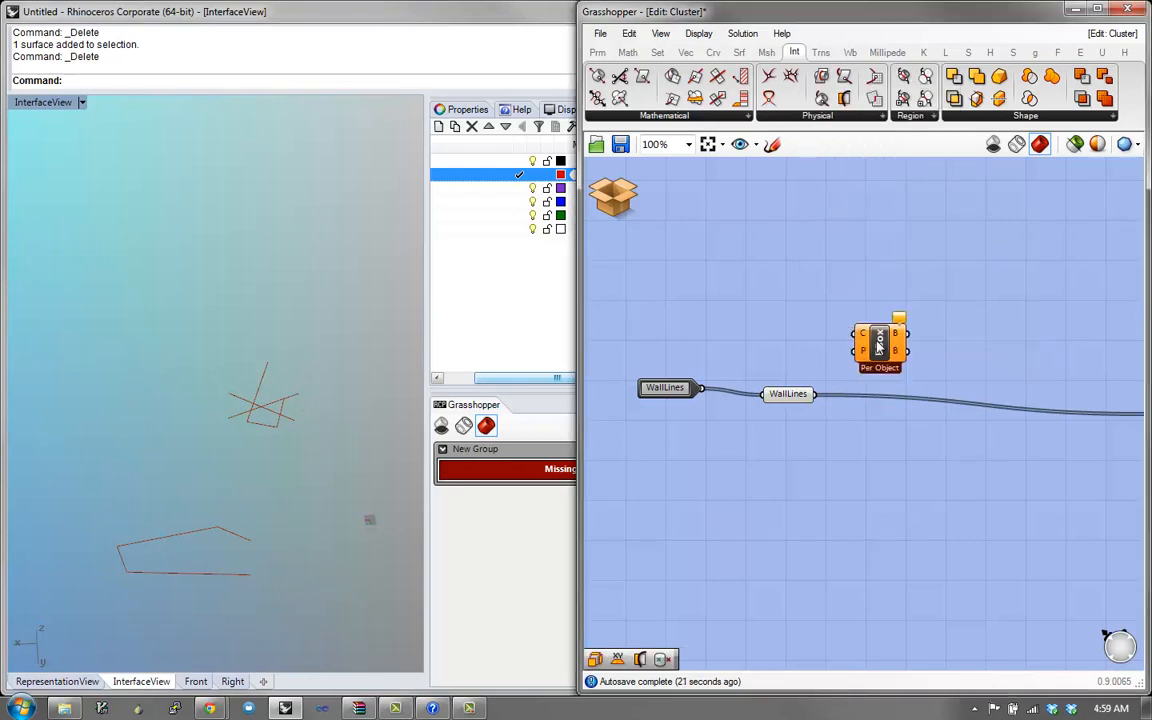
left_click_drag(816, 393, 912, 350)
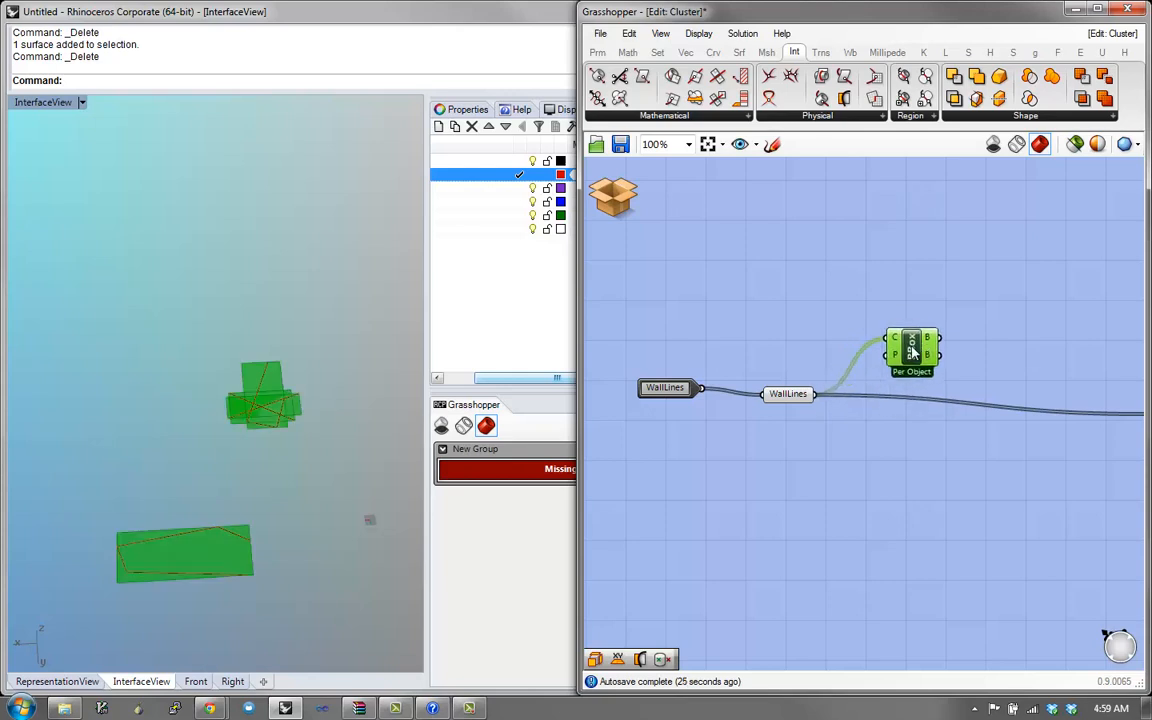
- Set the Bounding Box component to Union Box and inspect its world-aligned box output
right_click(912, 350)
left_click(962, 447)
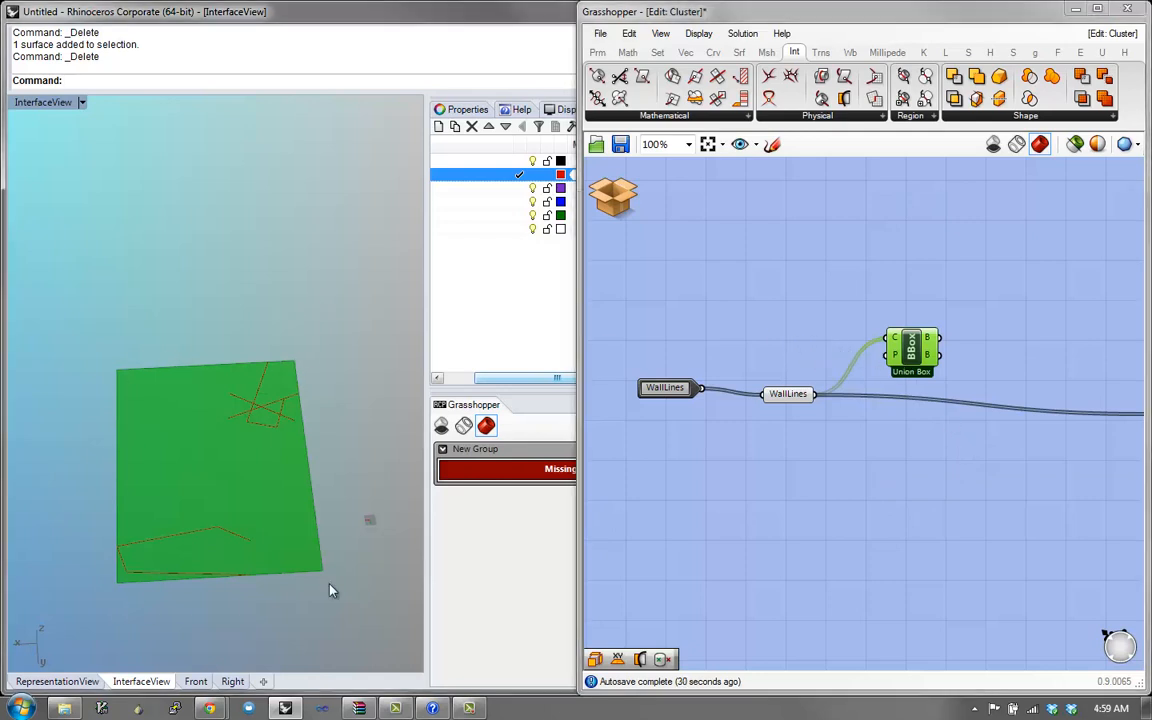
right_click_drag(885, 424, 865, 433)
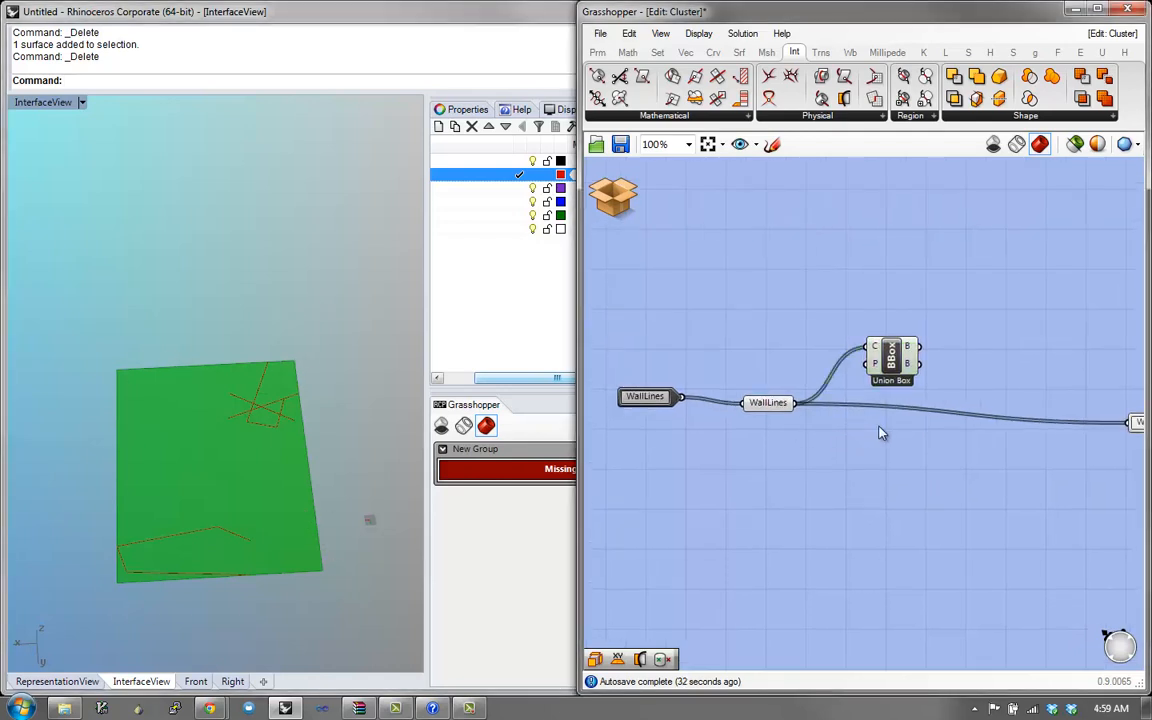
double_click(880, 428)
key("Escape")
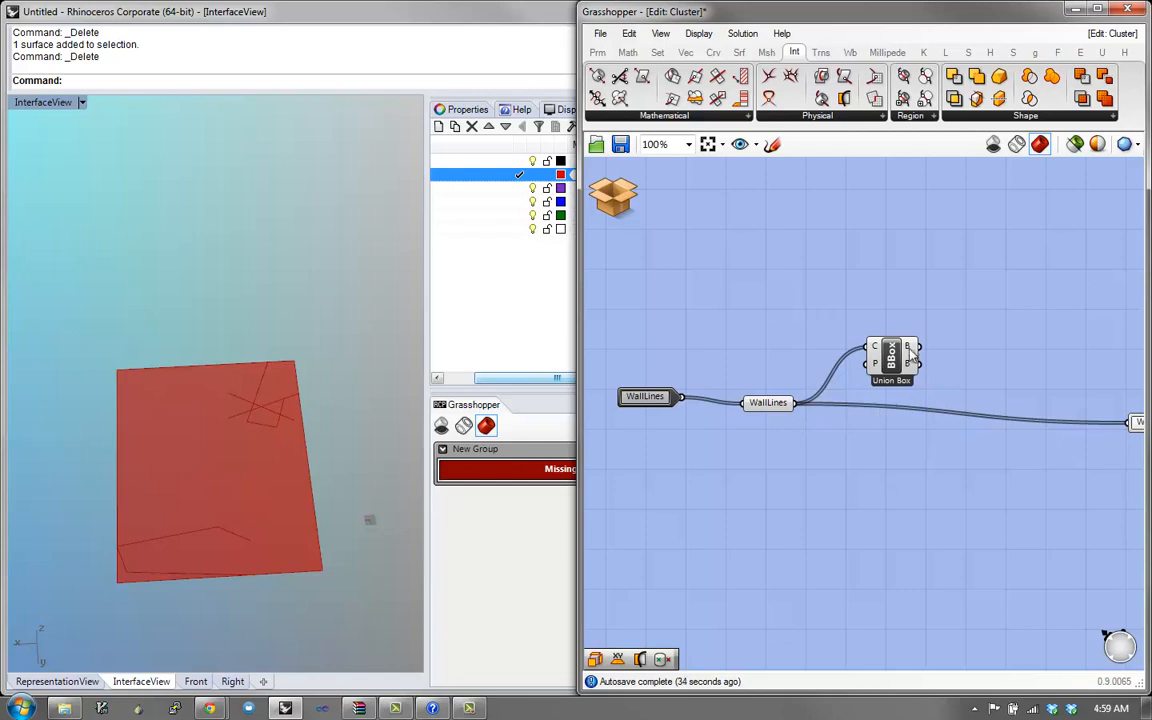
mouse_move(912, 347)
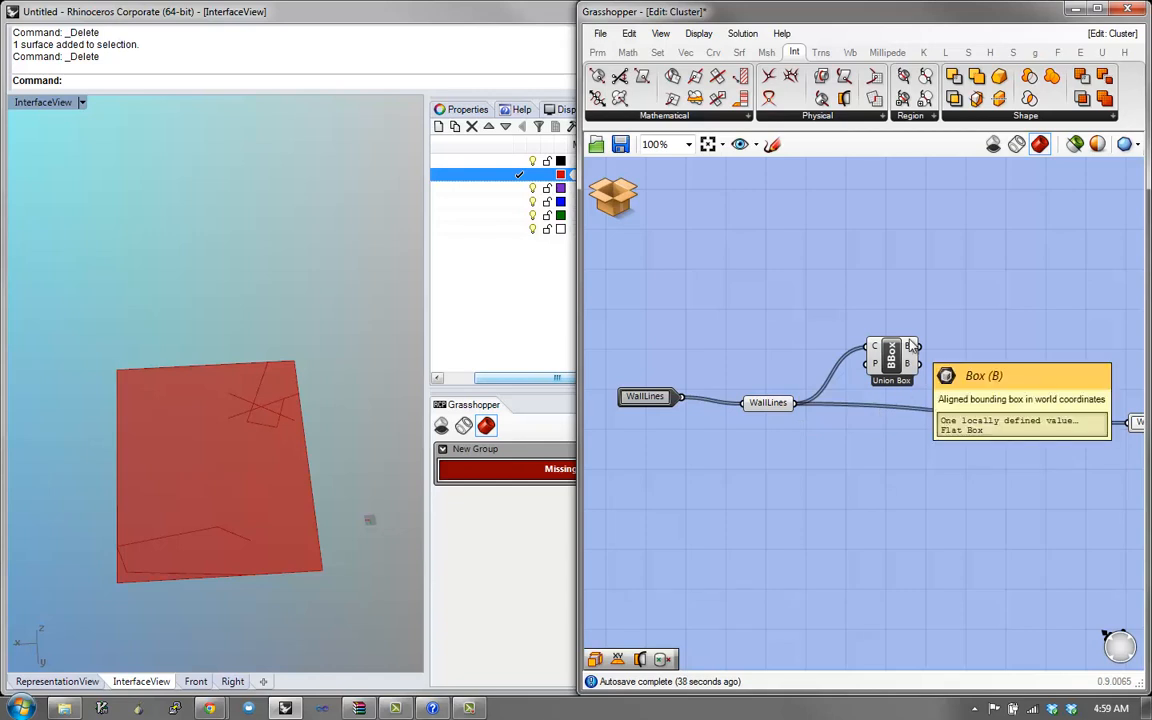
mouse_move(362, 456)
right_mouse_down()
mouse_move(346, 296)
mouse_move(364, 436)
right_mouse_up()
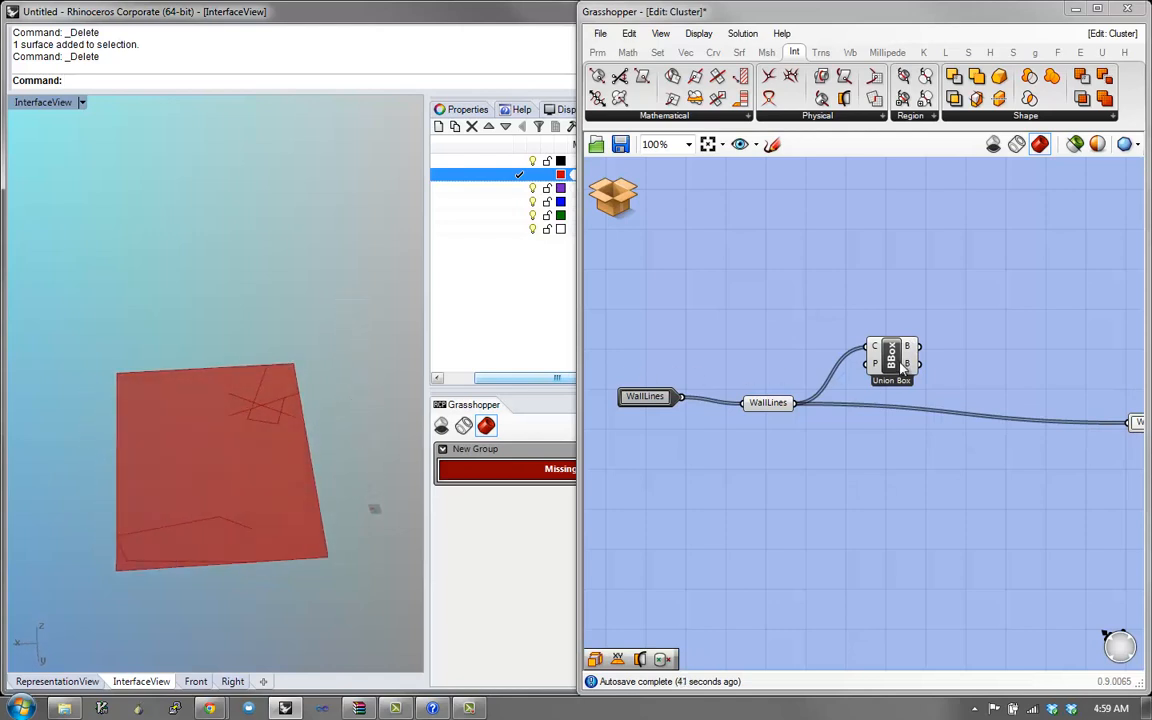
- Add a Control Points component below WallLines and connect WallLines to its curve input
mouse_move(785, 403)
double_click(822, 492)
type("control")
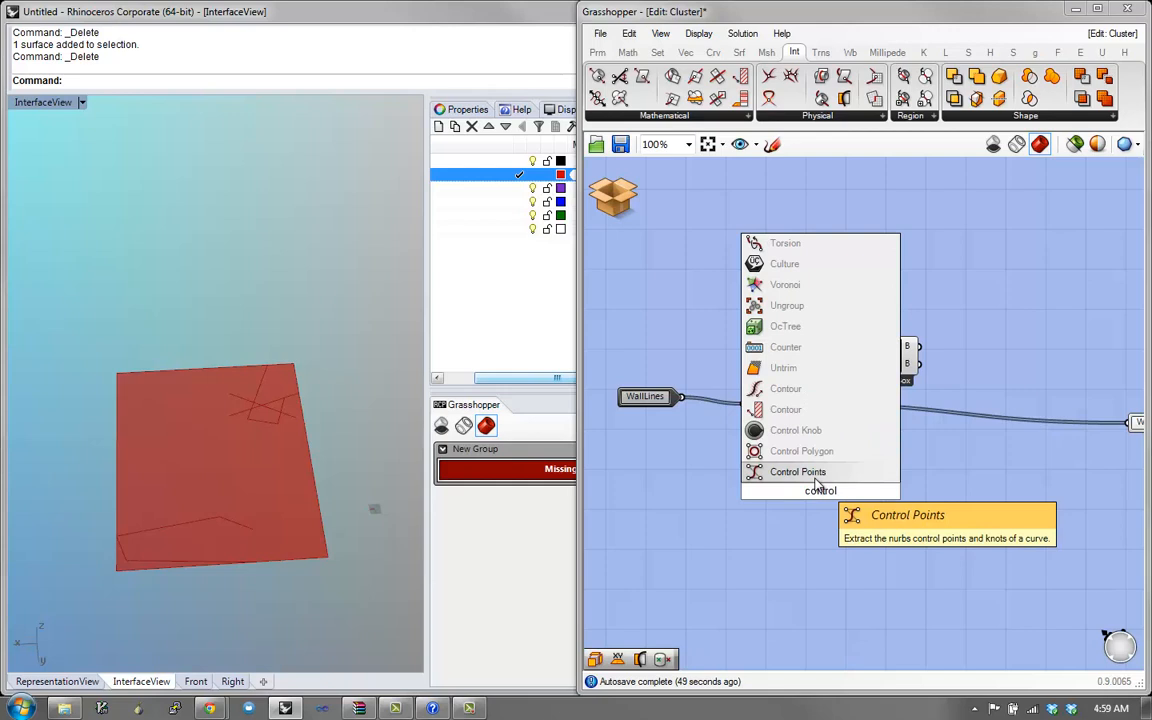
key("Return")
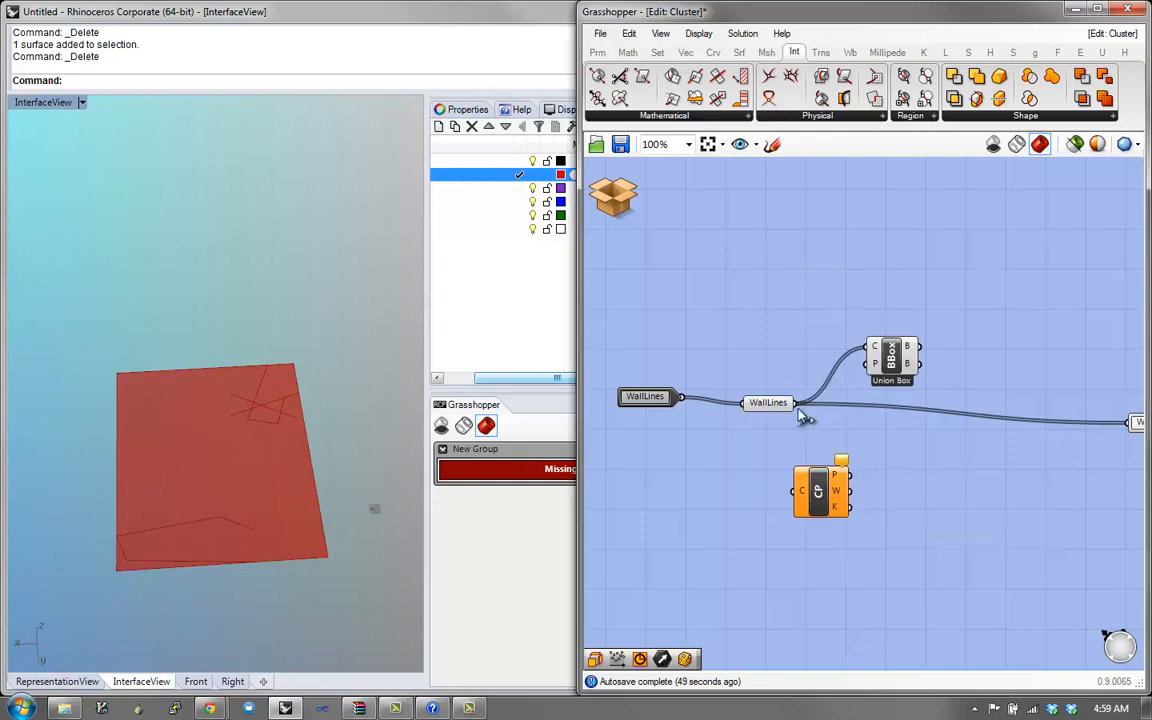
left_click_drag(806, 404, 832, 489)
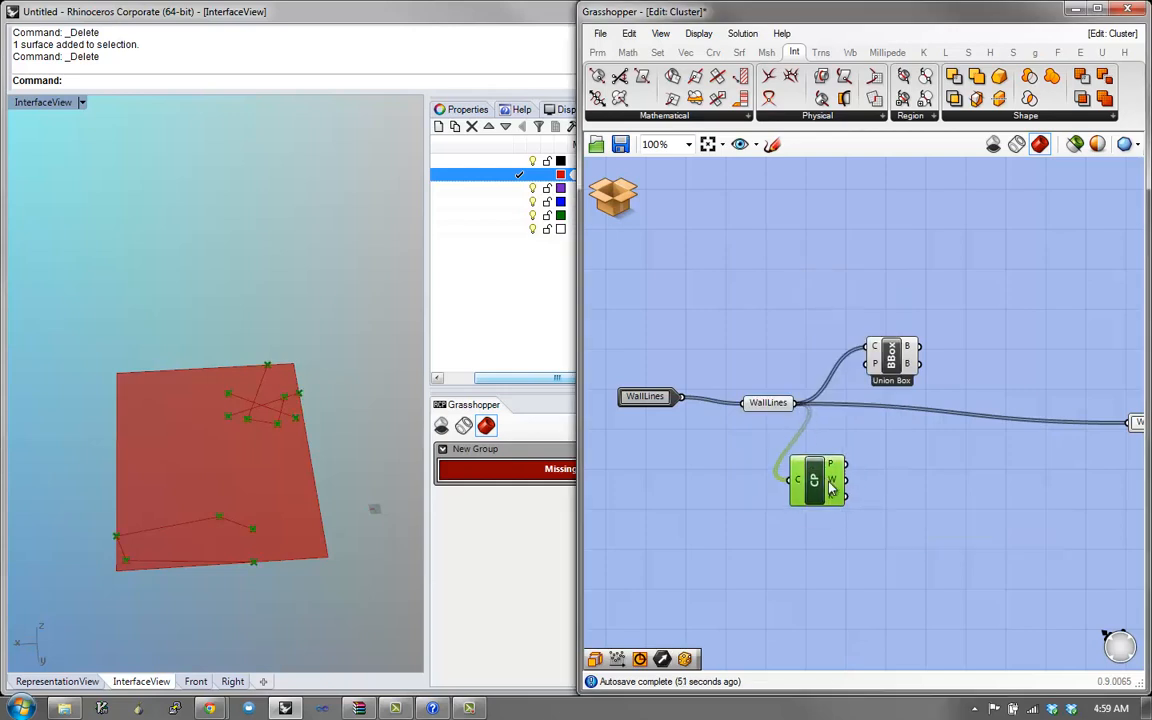
- Add a Bounds 2D component and feed it the control points output
double_click(943, 480)
type("bound")
key("Up")
key("Up")
key("Up")
key("Up")
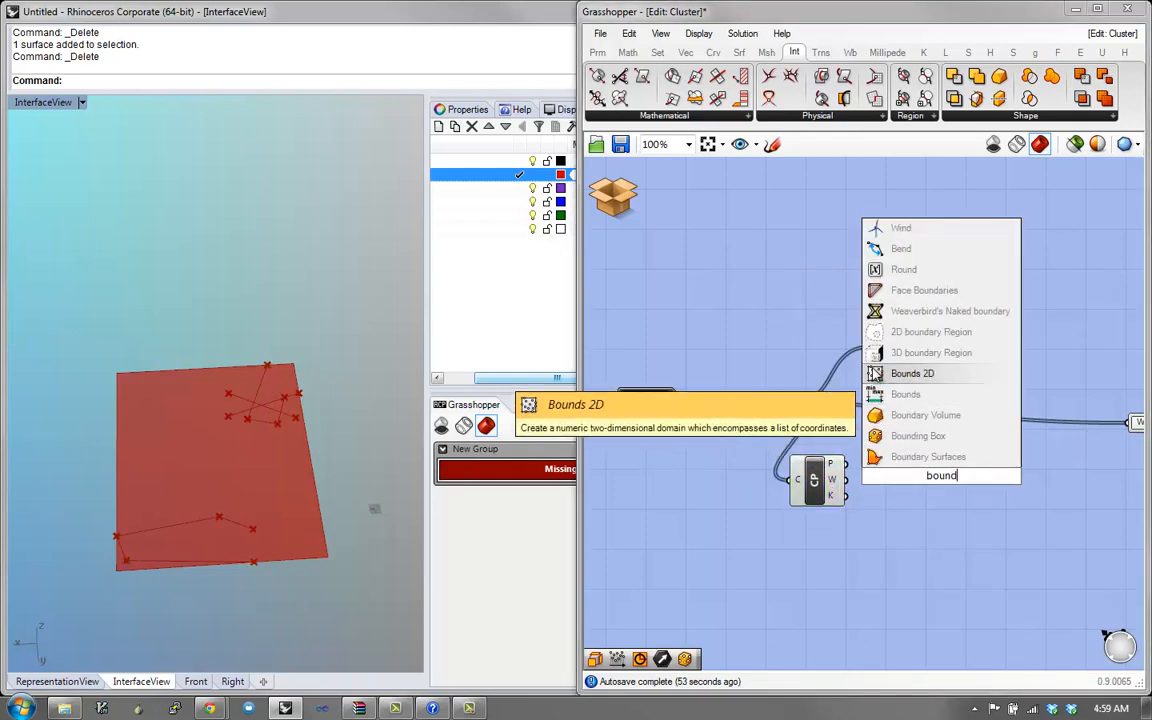
key("Return")
left_click_drag(846, 464, 885, 474)
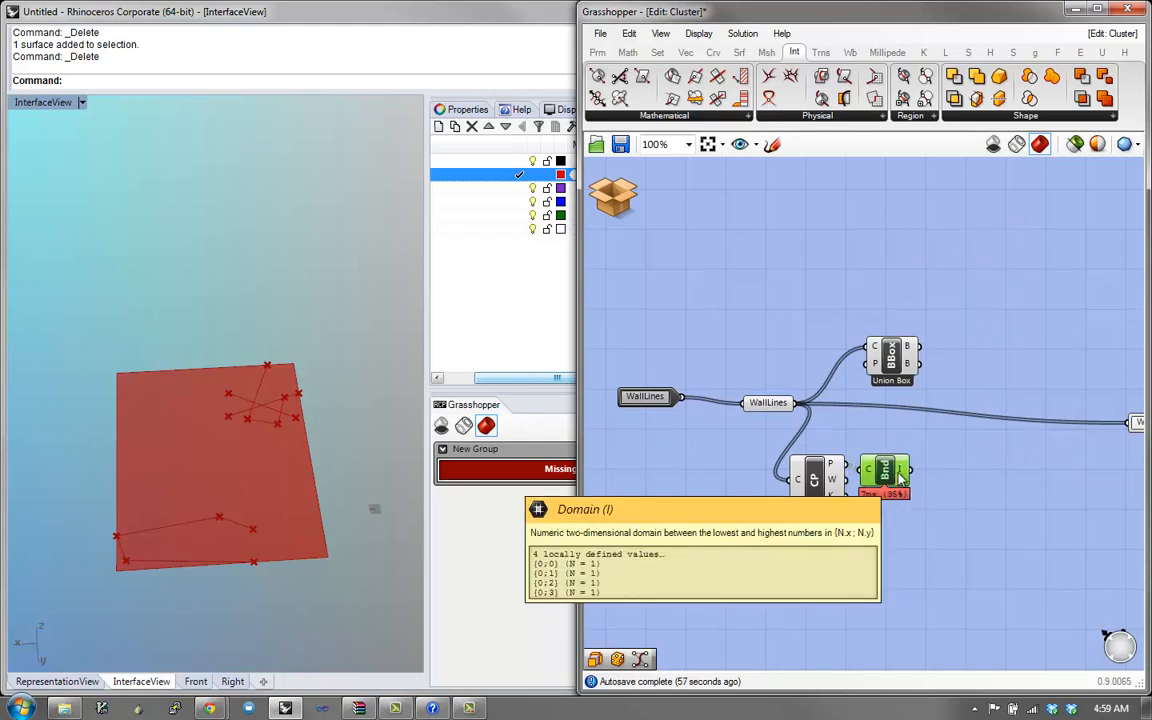
- Flatten the points output of the Control Points component and move Bounds 2D farther from it
right_click(831, 464)
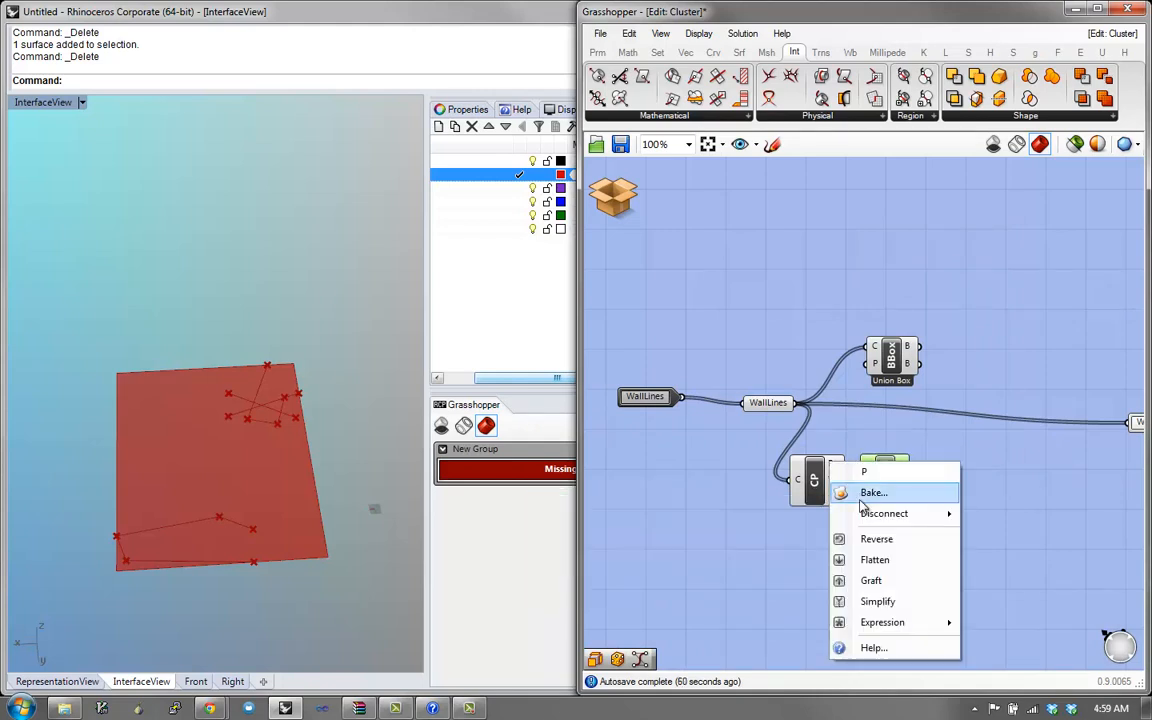
left_click(874, 559)
left_click_drag(887, 472, 940, 475)
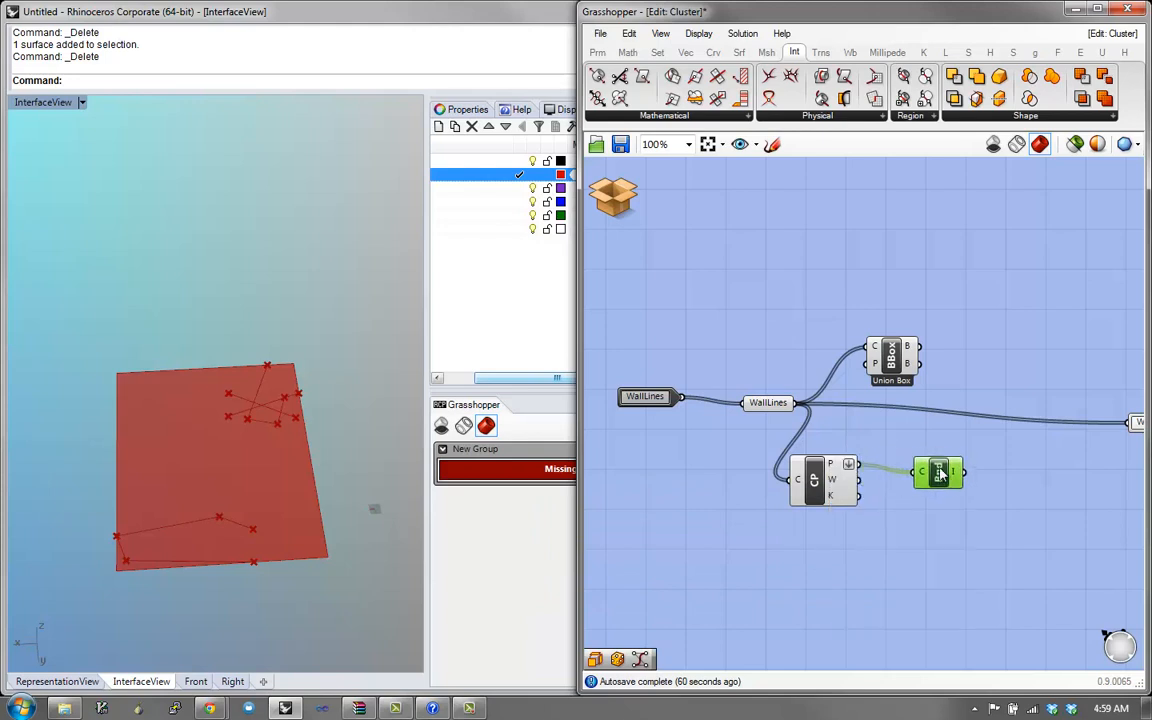
- Add a Panel below the components and connect the control points output to it
double_click(928, 545)
type("Panel")
key("Return")
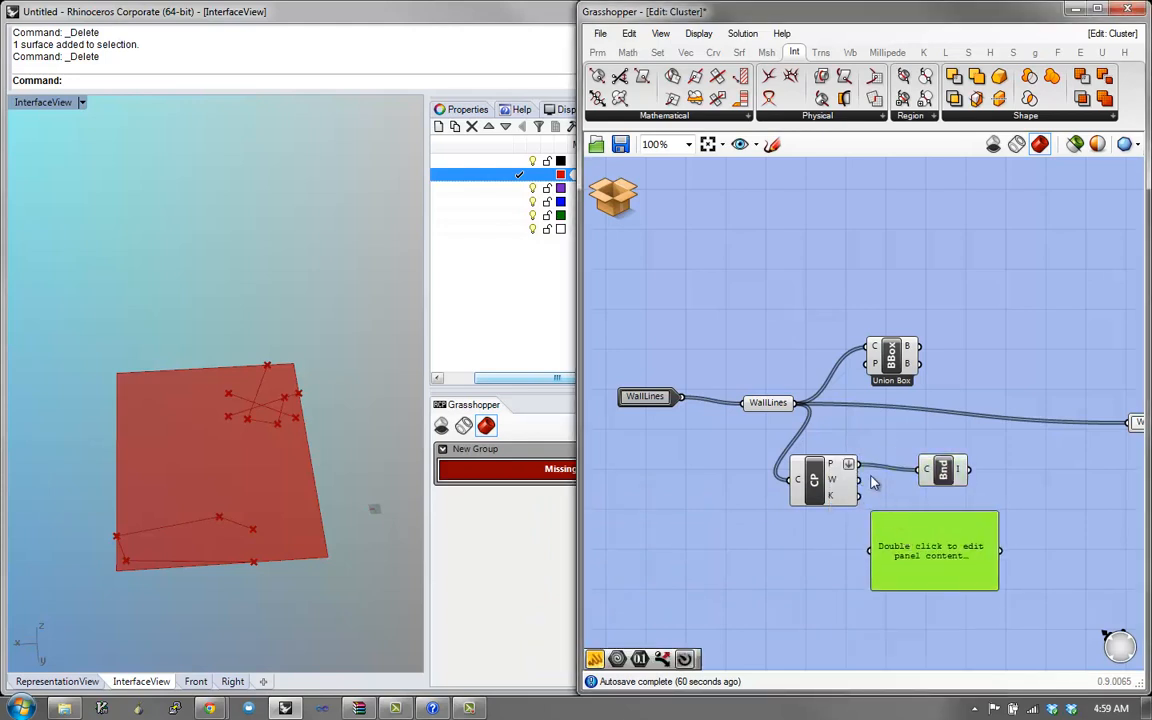
left_click_drag(870, 549, 856, 481)
- Turn off Flatten on the control points output and enlarge the panel to examine the separate point branches
right_click(845, 468)
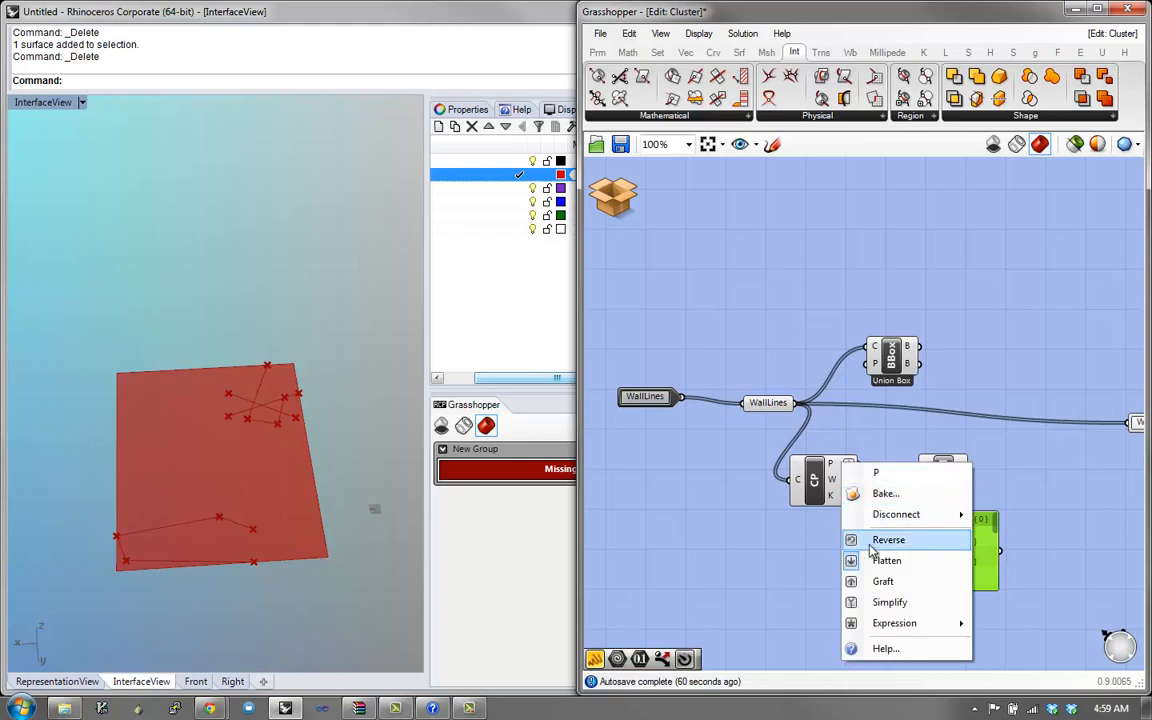
left_click(874, 559)
left_click_drag(997, 587, 1116, 660)
left_click_drag(1076, 550, 1042, 528)
right_click_drag(1042, 528, 1044, 519)
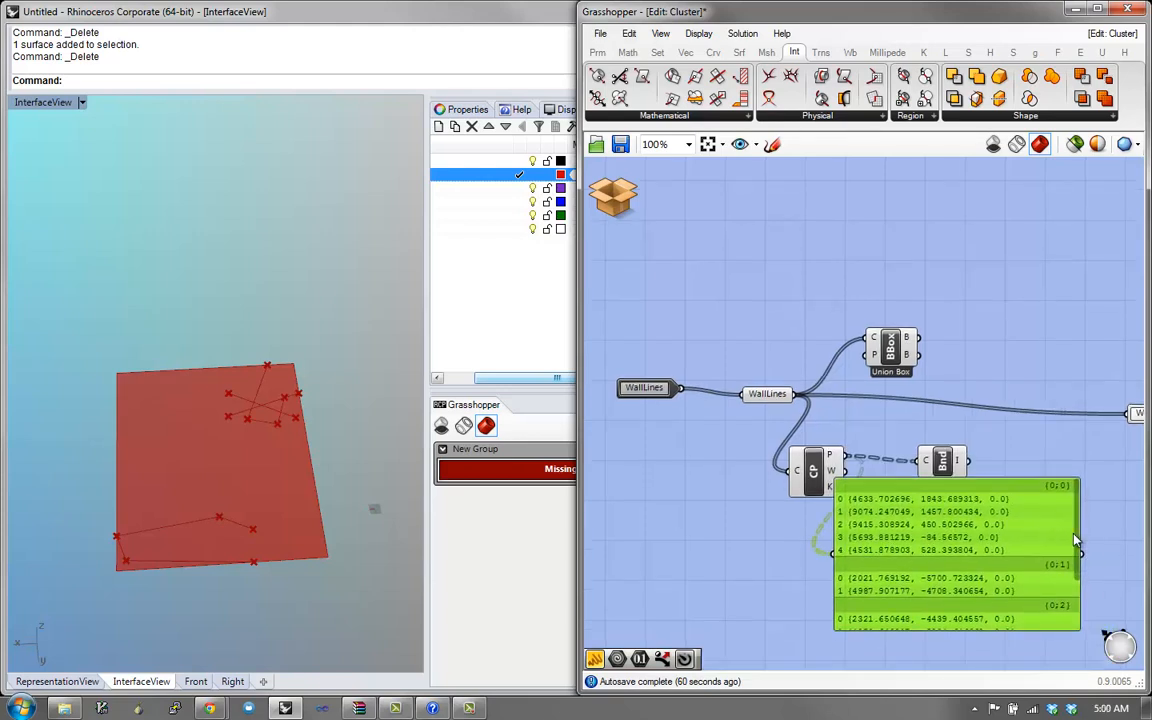
scroll(1070, 560, "down", 3)
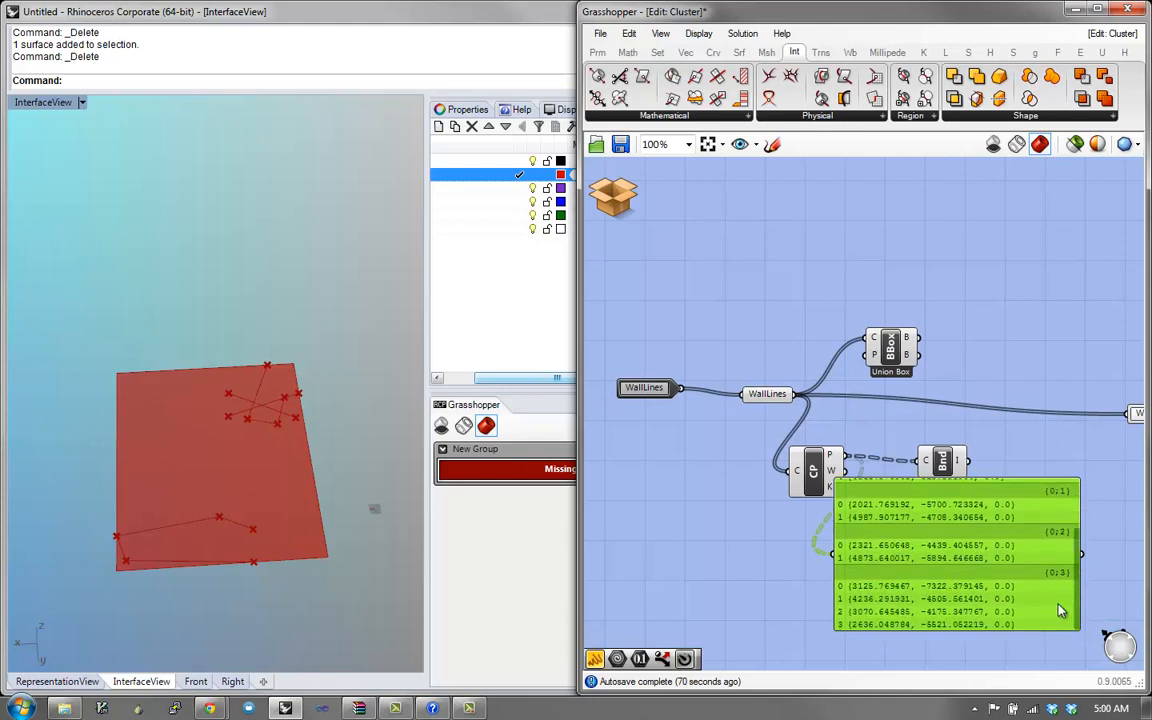
left_click_drag(1060, 610, 1085, 624)
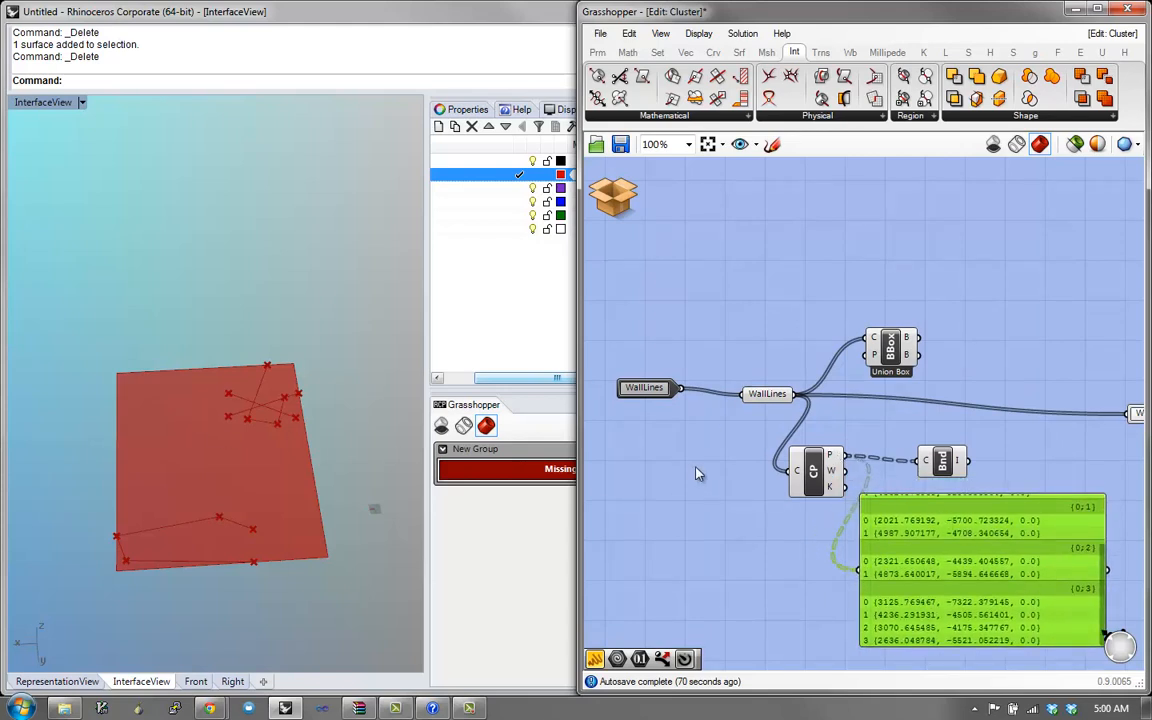
- Flatten the control points output again and inspect the two-dimensional domain from Bounds 2D
right_click(845, 456)
left_click(850, 553)
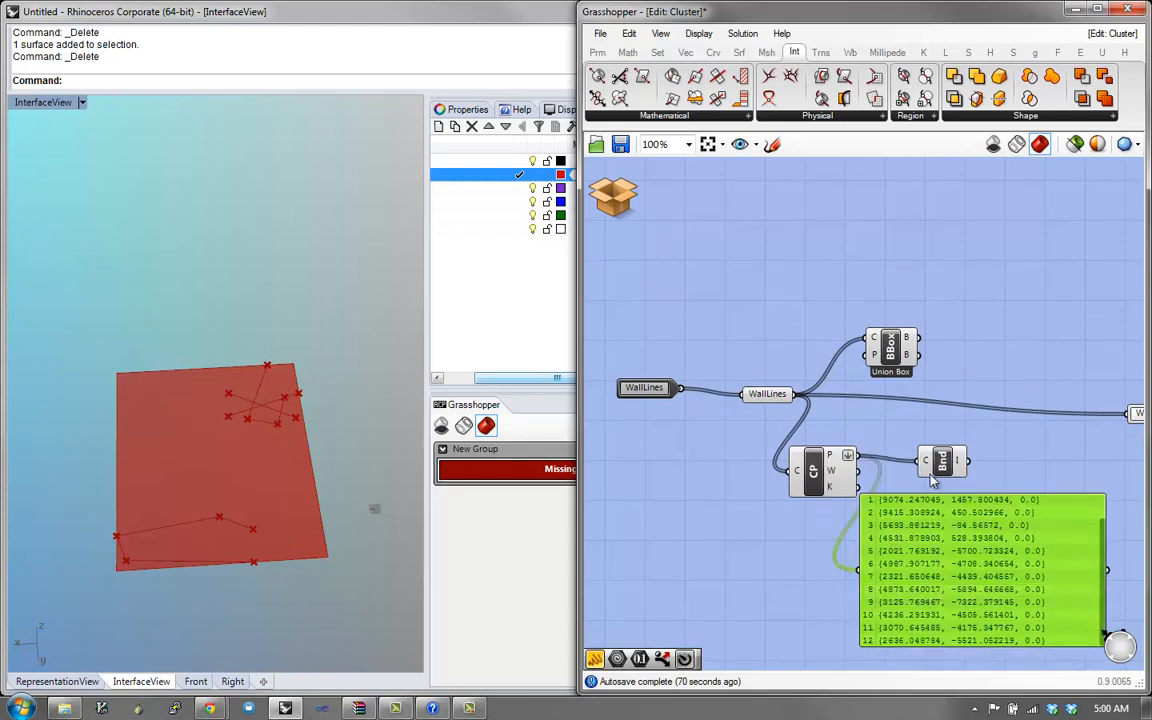
mouse_move(963, 461)
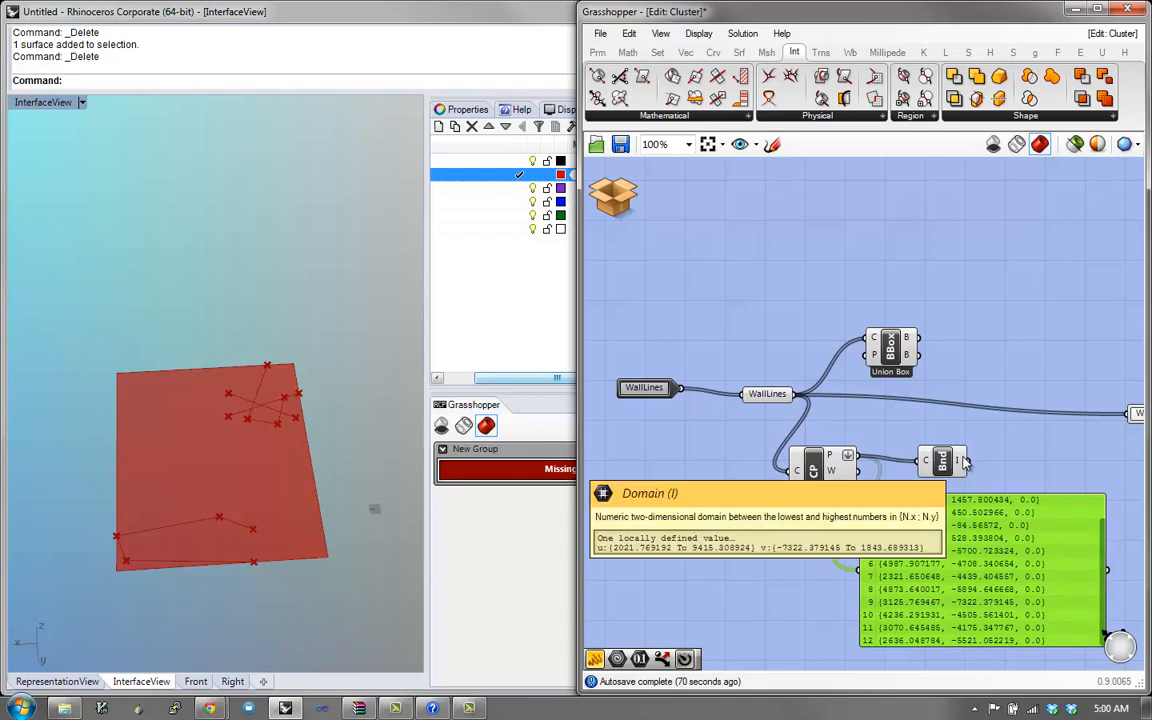
right_click_drag(963, 461, 885, 403)
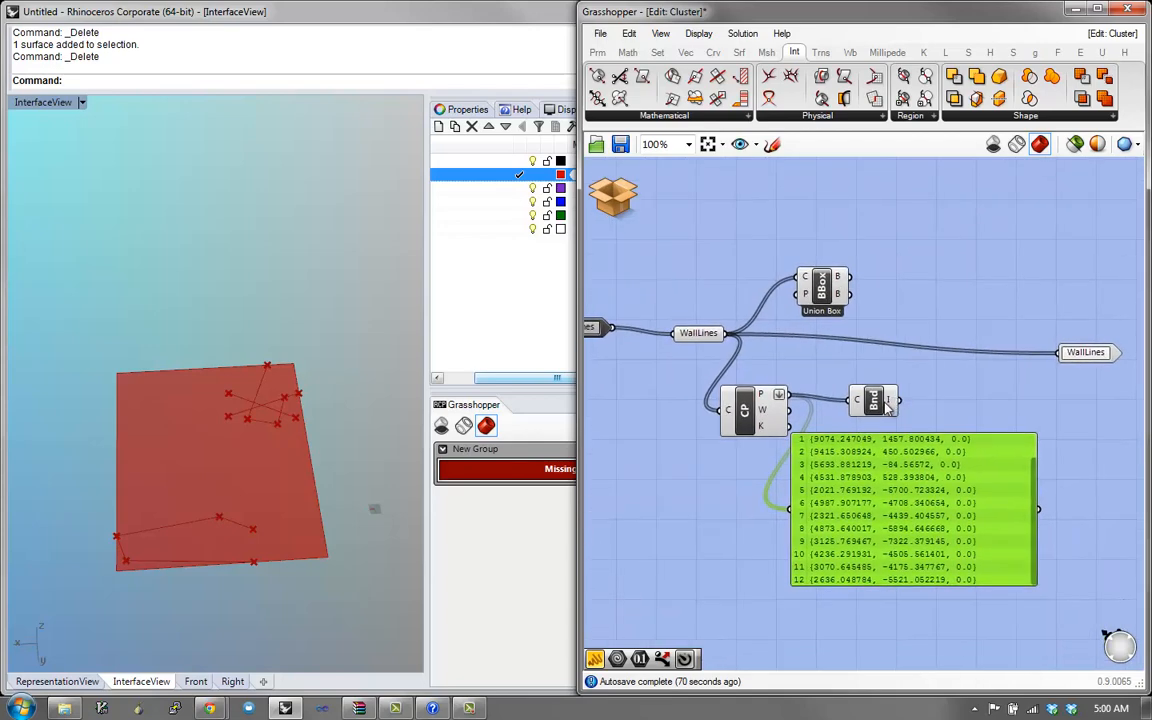
- Move the Control Points component clear of the panel, and draw an open five-point interpolated curve around the walls in the Rhino viewport
mouse_move(890, 402)
left_click_drag(745, 410, 722, 435)
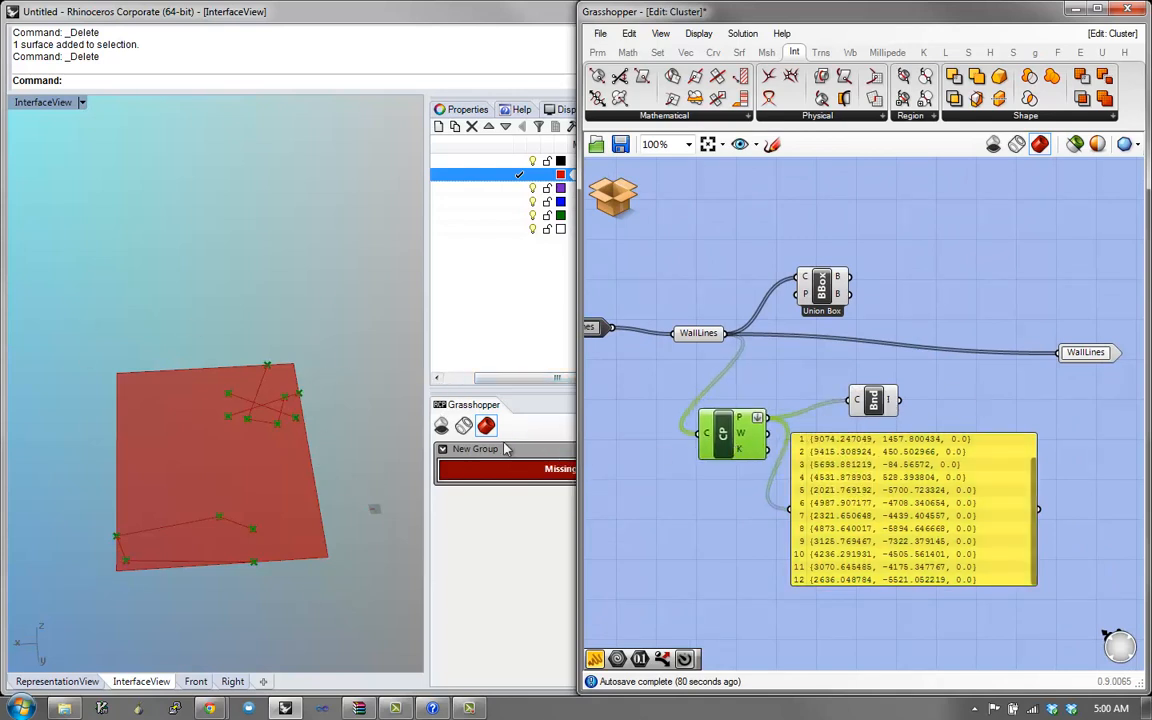
type("IC")
key("Return")
left_click(250, 316)
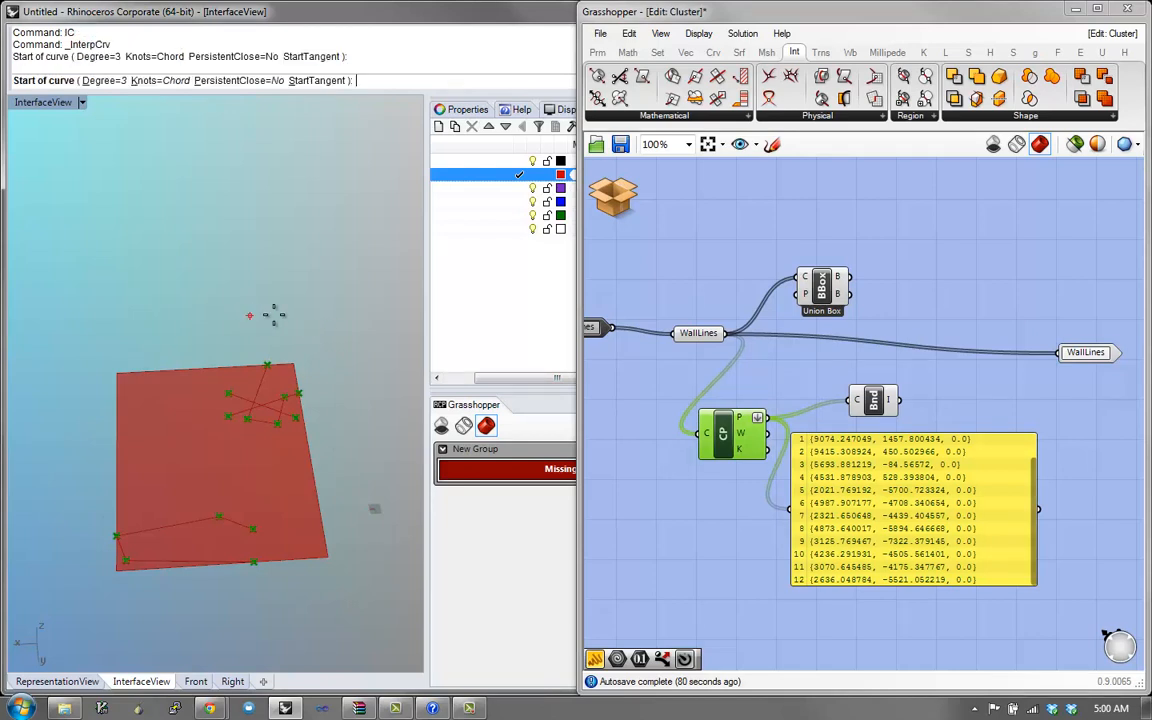
left_click(392, 323)
left_click(360, 496)
left_click(203, 467)
left_click(130, 342)
right_click(130, 343)
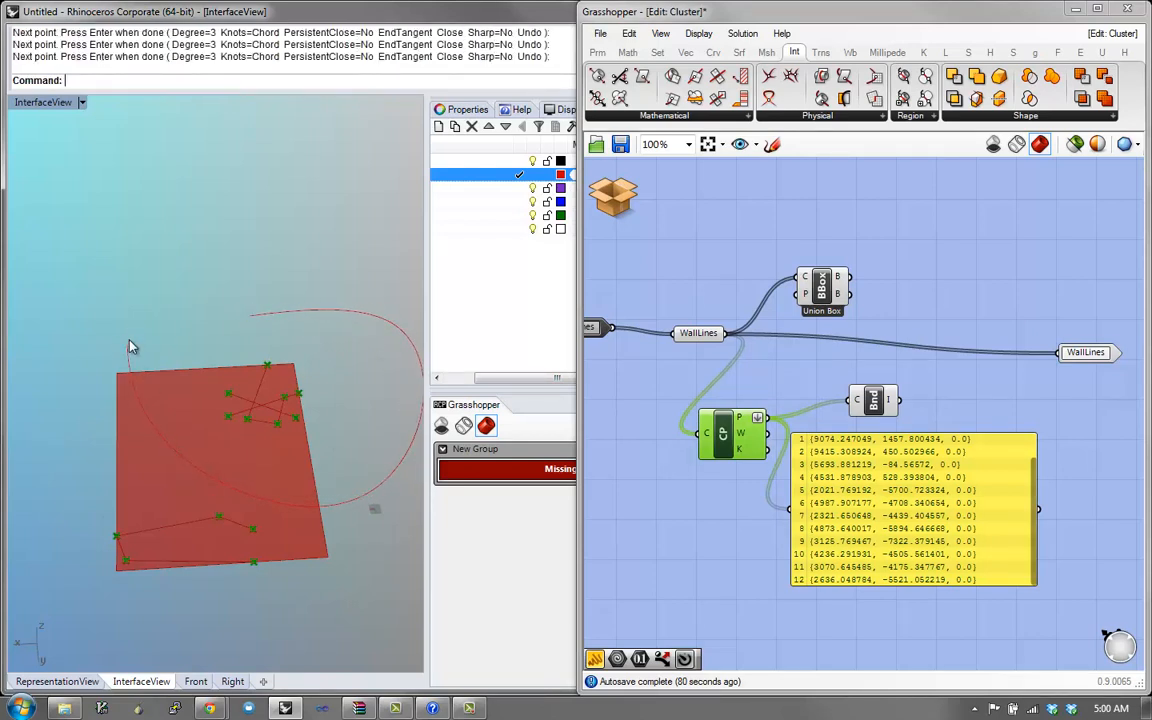
right_click_drag(282, 352, 254, 354)
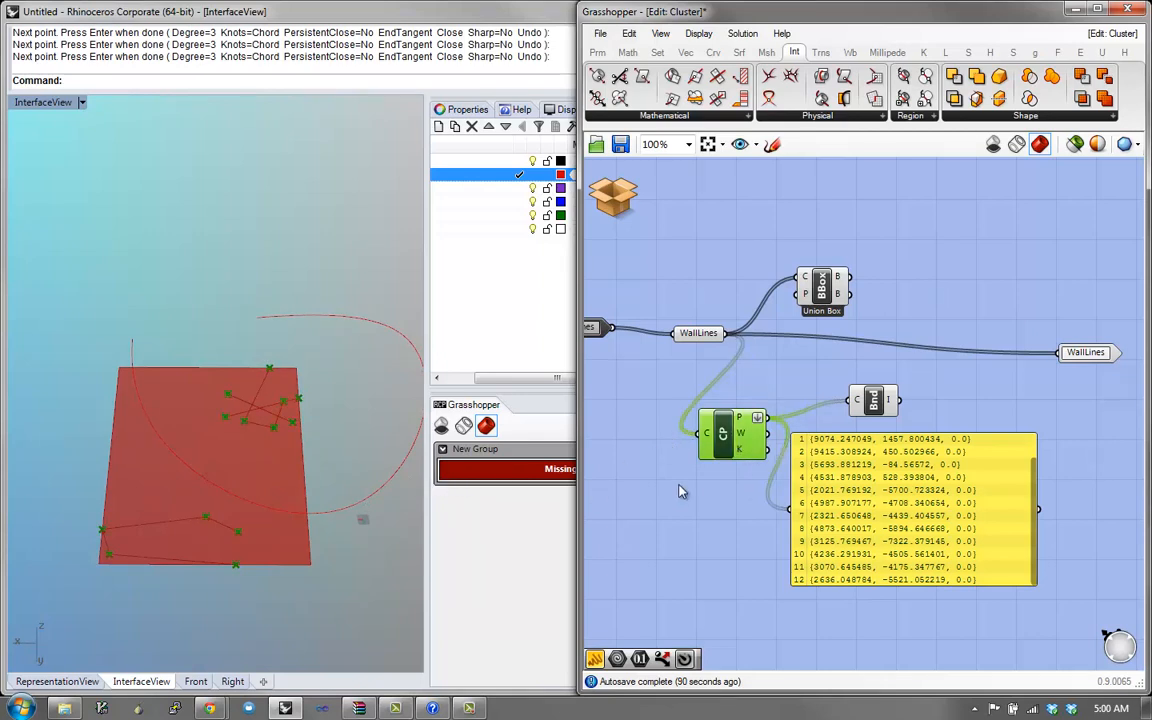
- Save the cluster changes, reopen the cluster to check its bounding preview, and return to the parent document
left_click(630, 196)
left_click(660, 195)
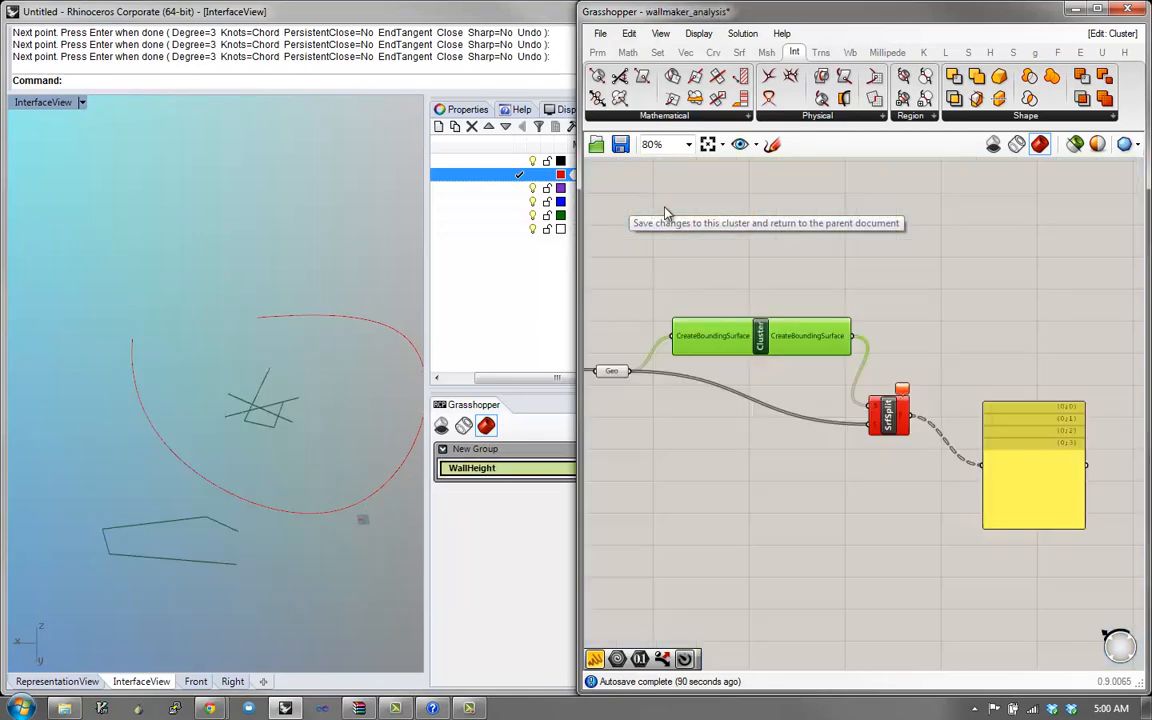
double_click(760, 337)
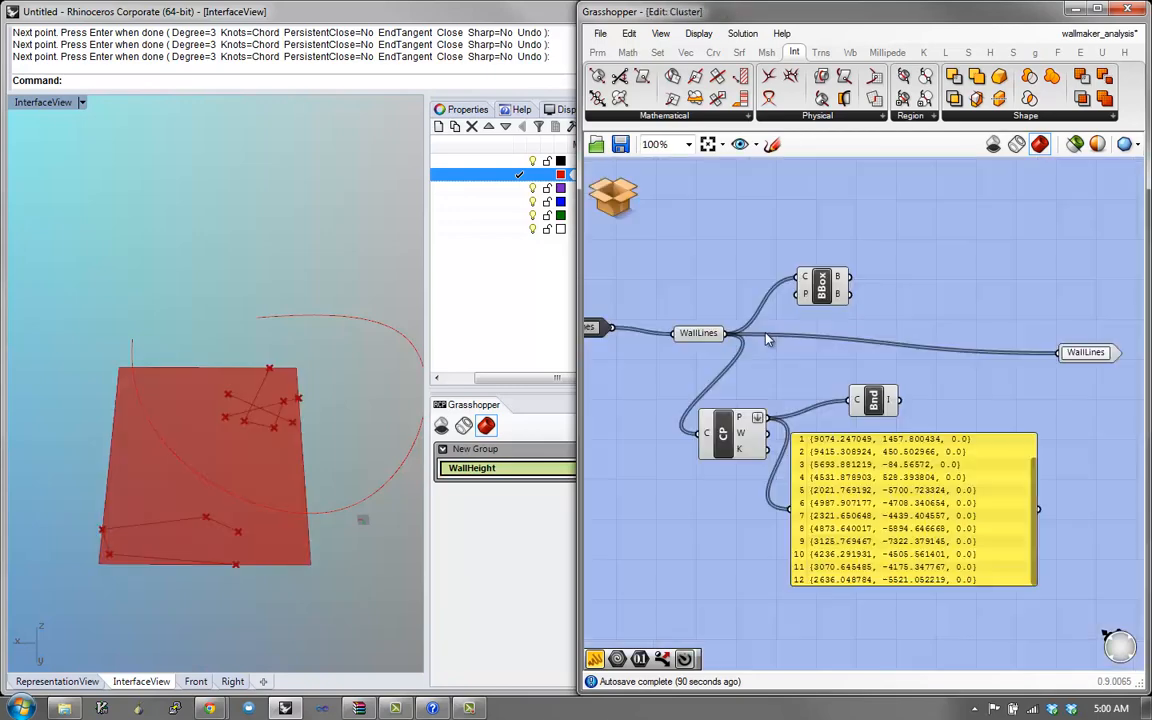
left_click(612, 198)
left_click(660, 208)
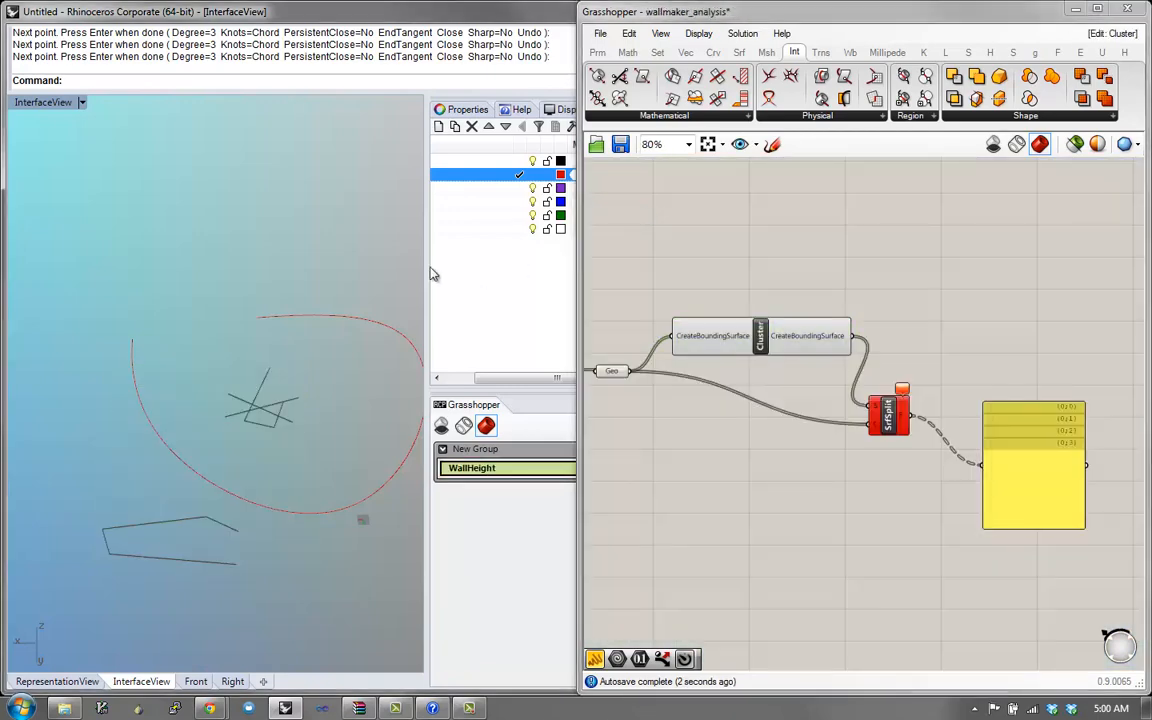
- Move the new curve slightly up and to the left in the Rhino viewport and deselect it
left_click(306, 328)
type("m")
key("Return")
left_click(361, 388)
left_click(347, 377)
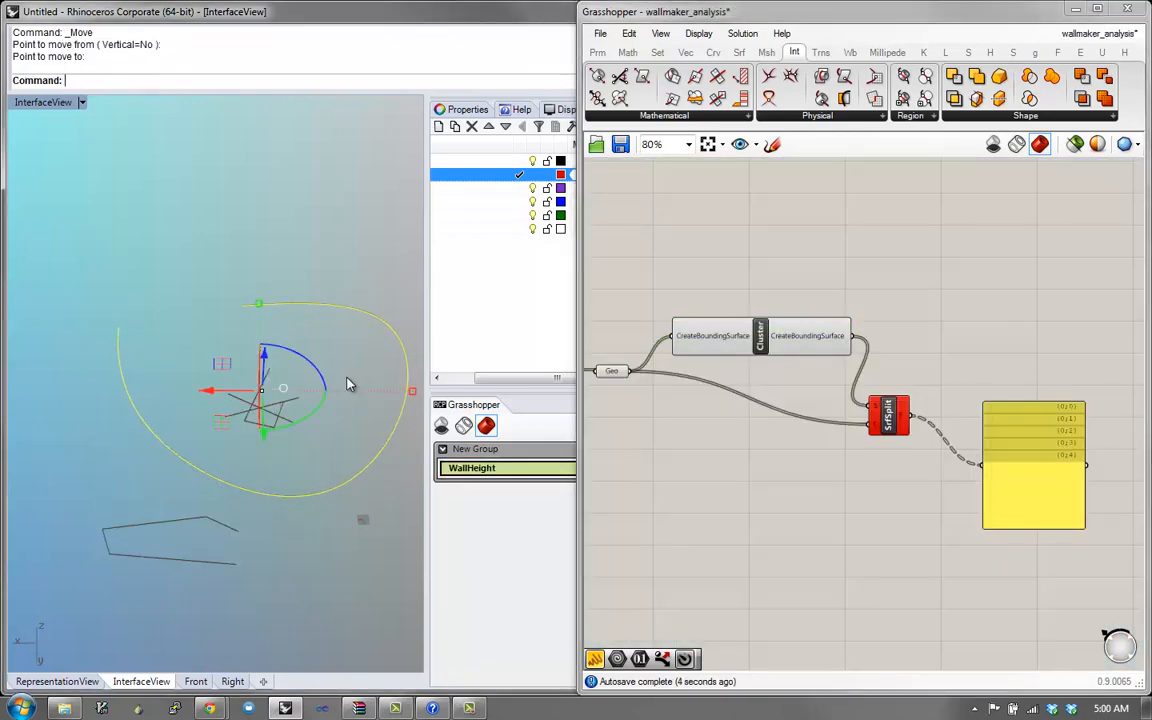
left_click(354, 293)
- Reopen the cluster and examine the previews of the Bounding Box and Bounds 2D components around the walls
double_click(761, 337)
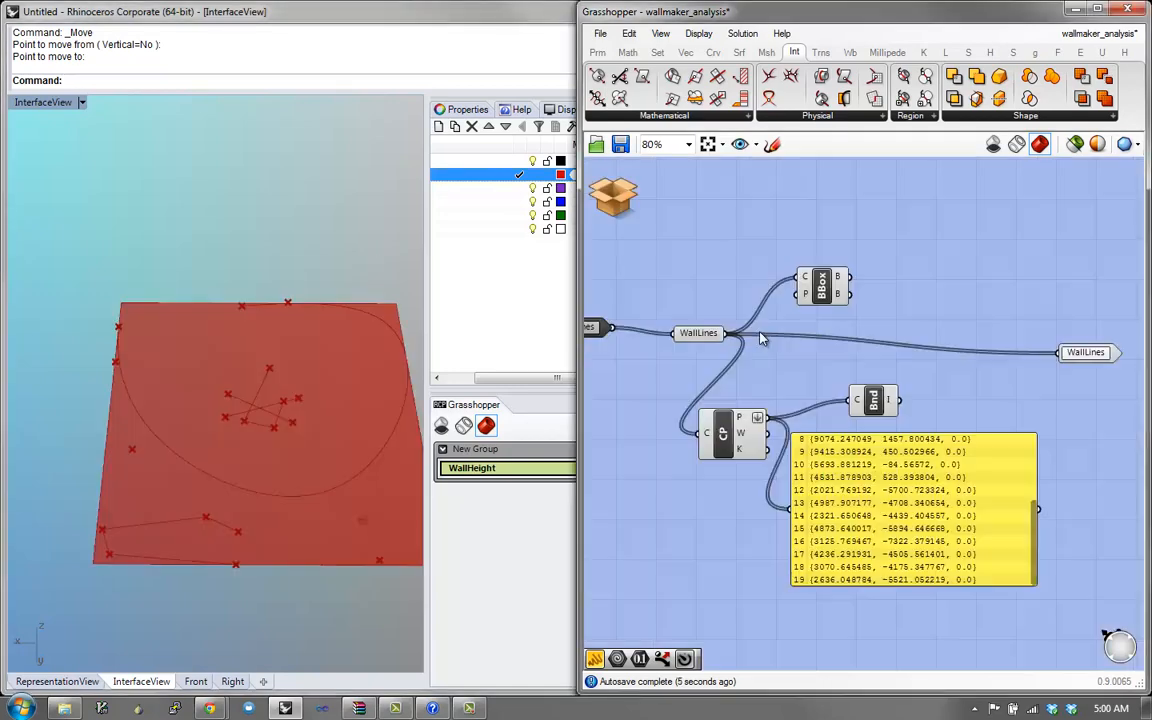
right_click_drag(253, 471, 260, 482)
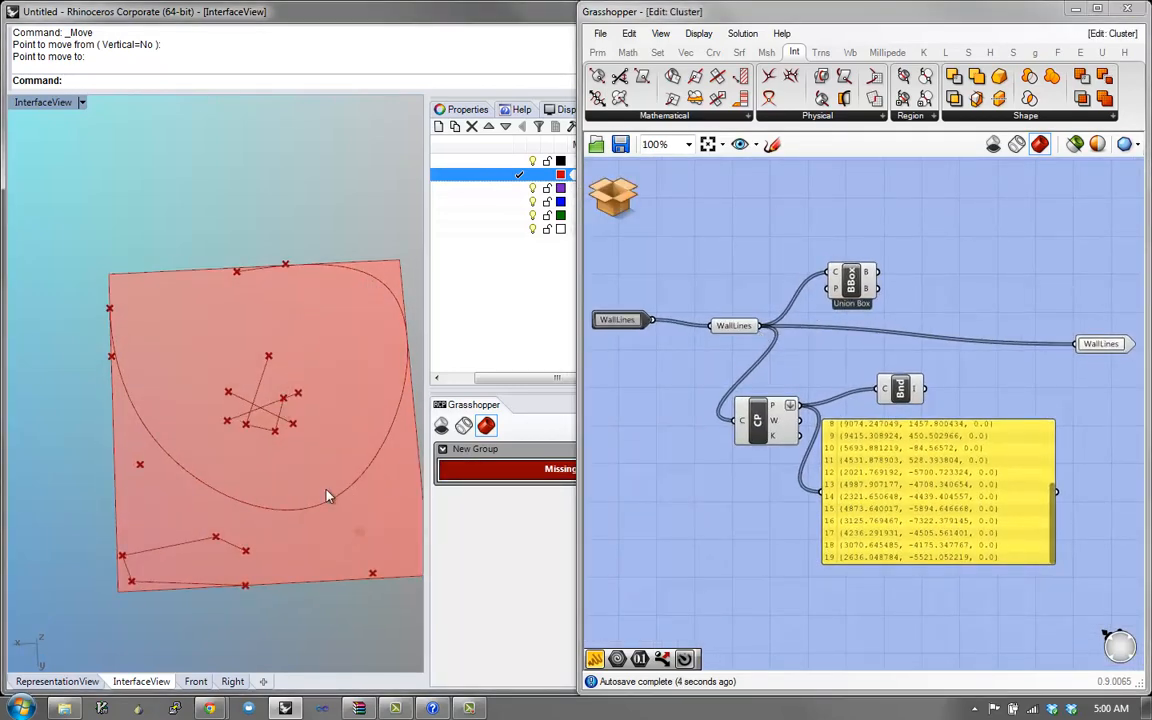
right_click_drag(385, 393, 307, 466)
right_click_drag(270, 535, 323, 455)
left_click(852, 290)
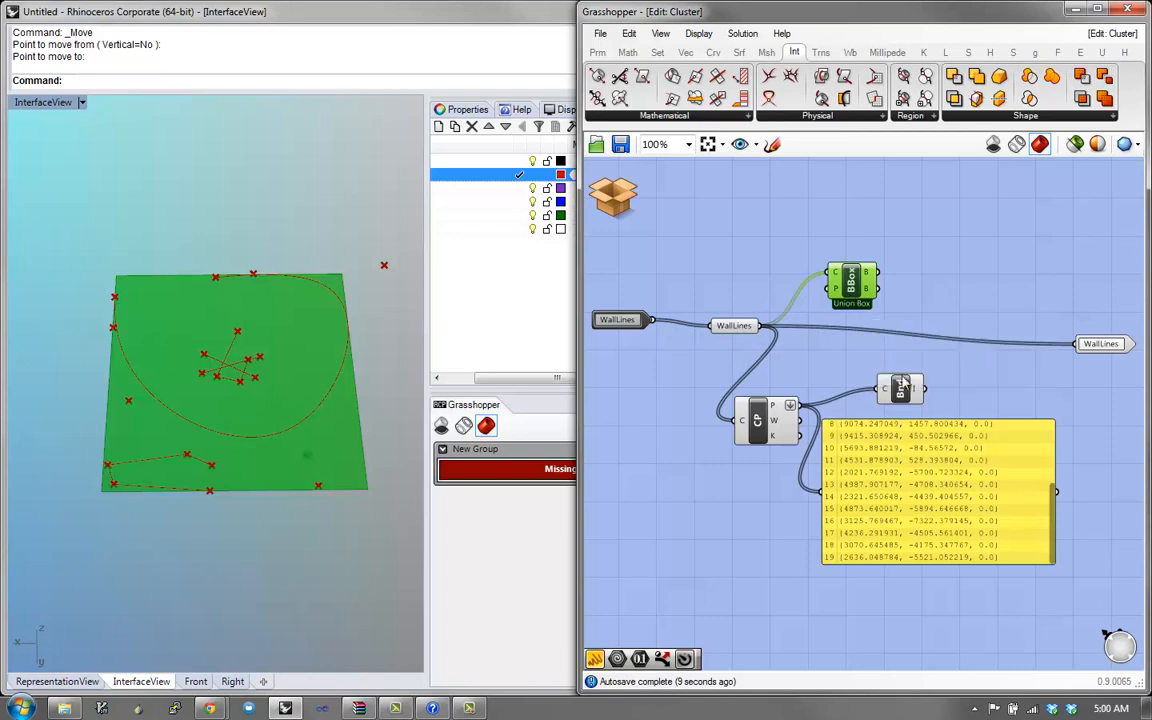
left_click(900, 388)
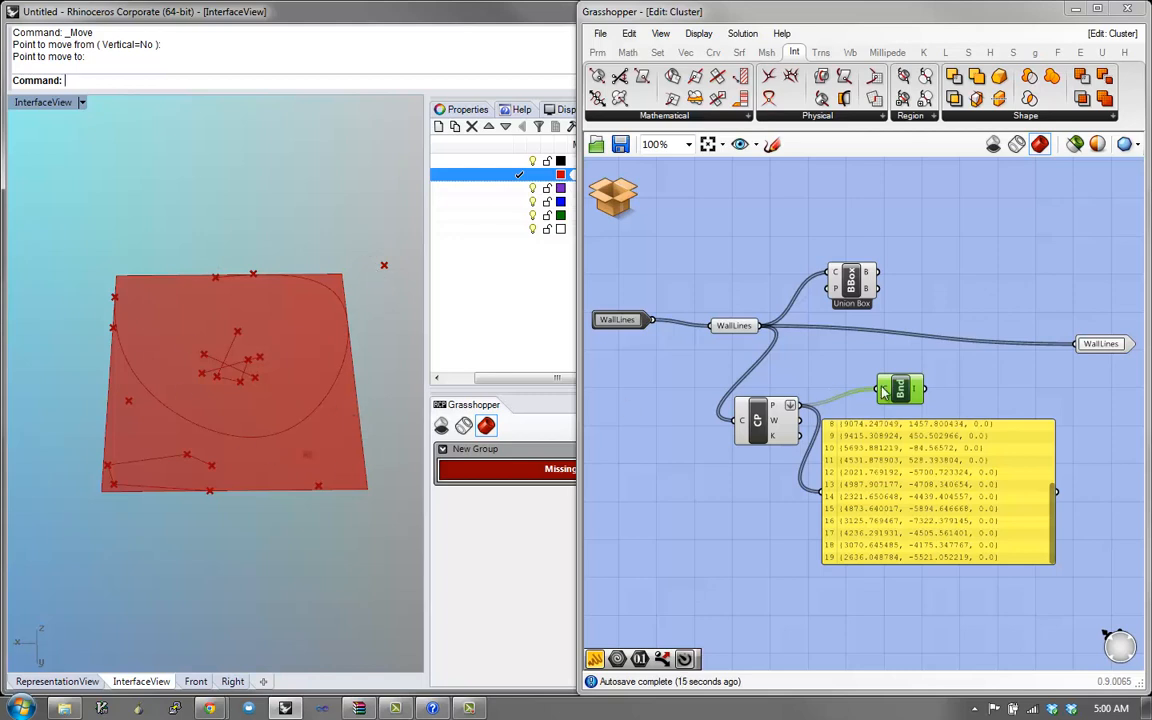
- Delete the Control Points, Bounds 2D and Panel components, and move the Bounding Box component below the WallLines wire
left_click_drag(997, 385, 770, 515)
key("Delete")
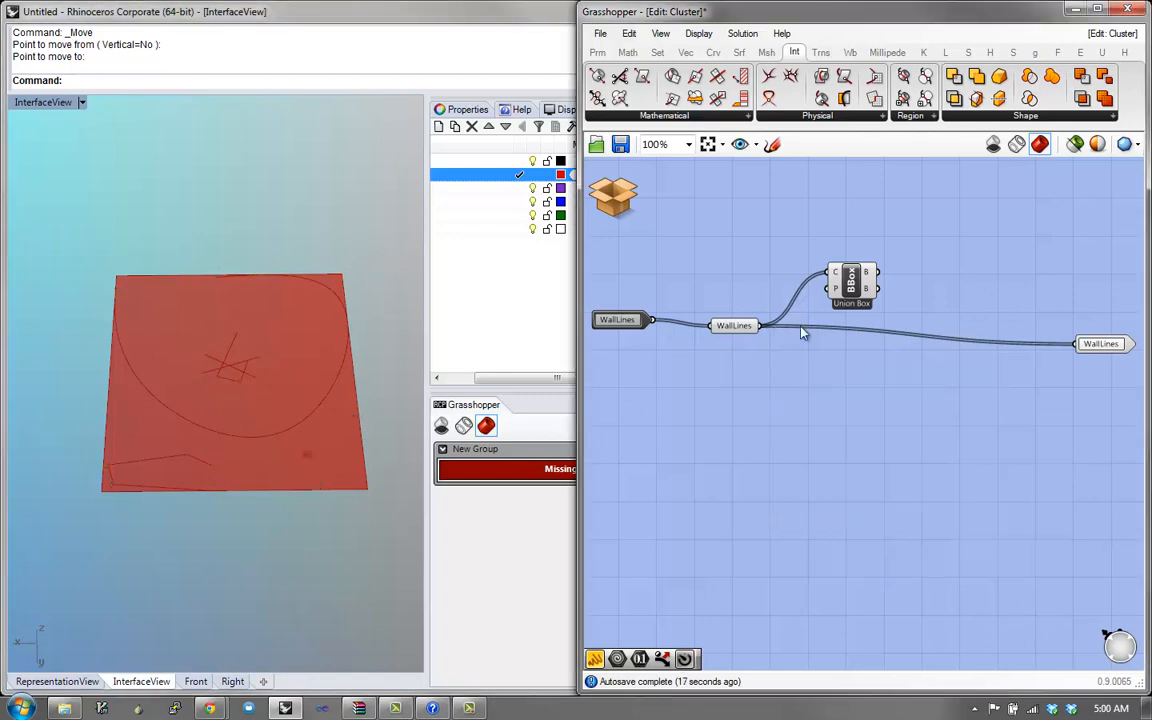
left_click_drag(838, 272, 836, 406)
scroll(880, 455, "up", 1)
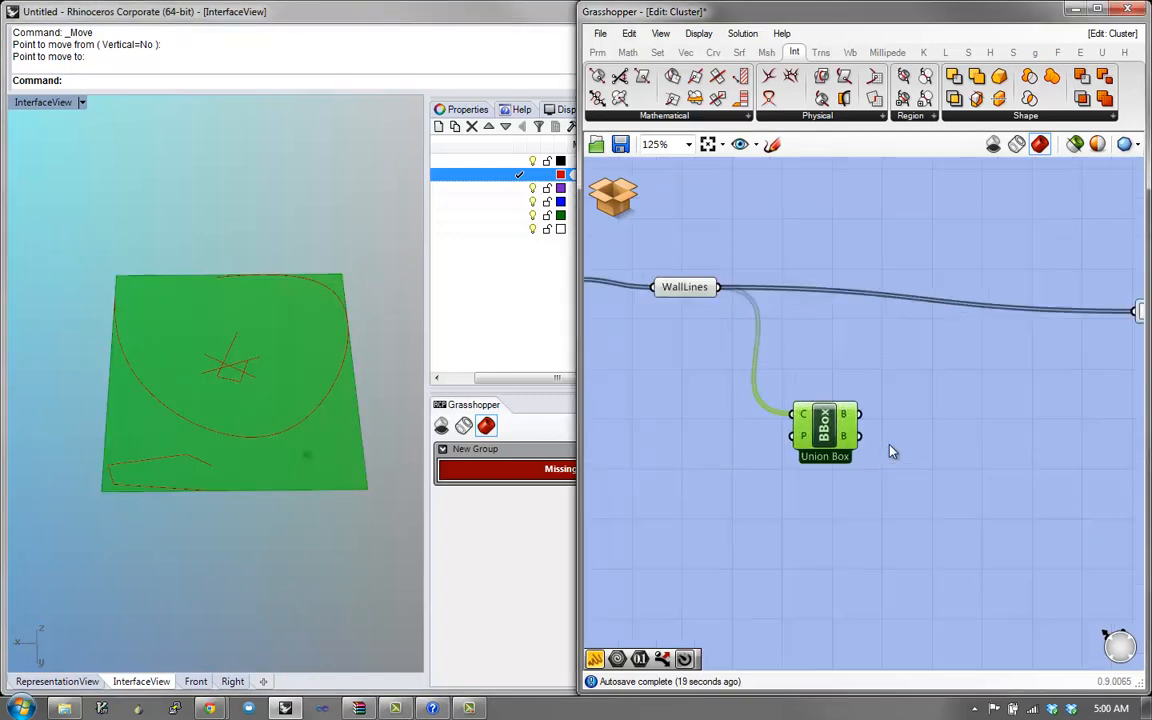
- Add a Deconstruct Box component beside the Bounding Box and connect the first box output to it
mouse_move(797, 465)
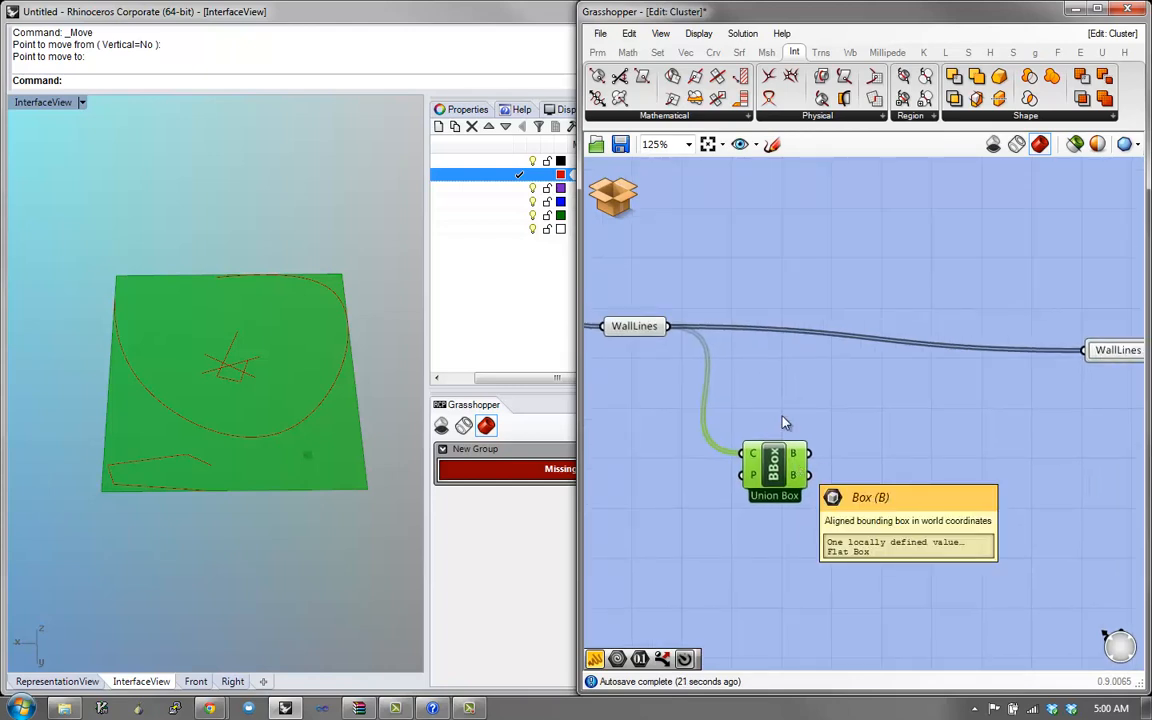
left_click(668, 117)
left_click(802, 210)
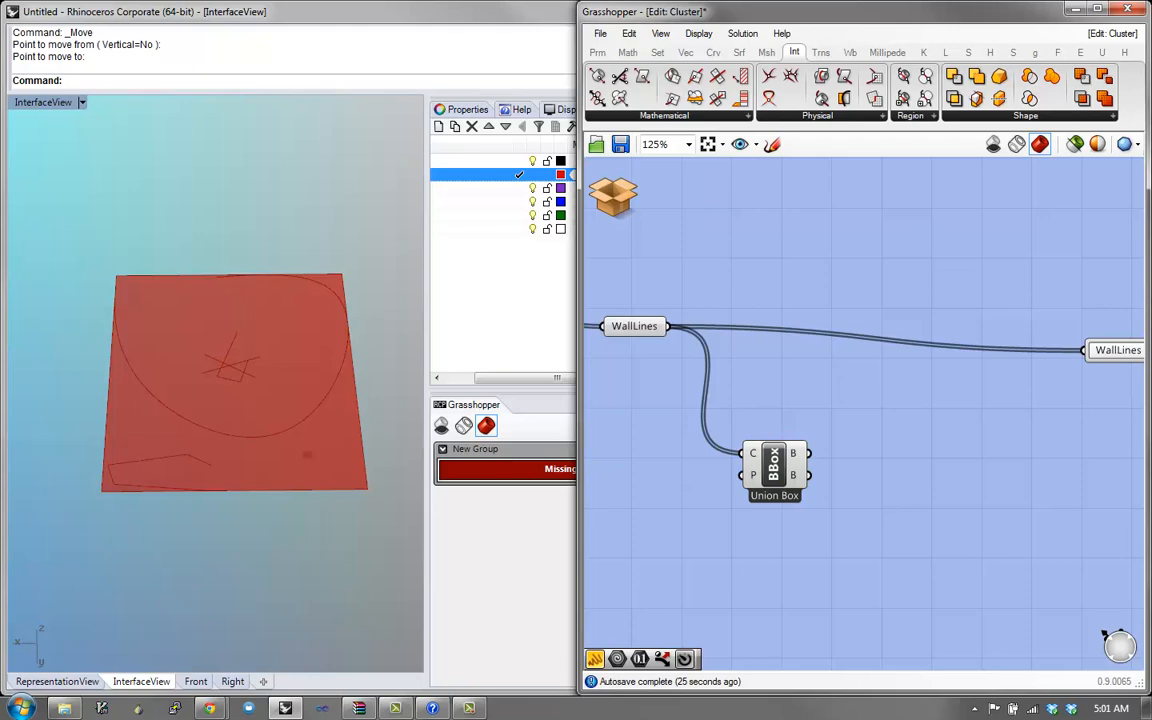
left_click(739, 52)
left_click(416, 338)
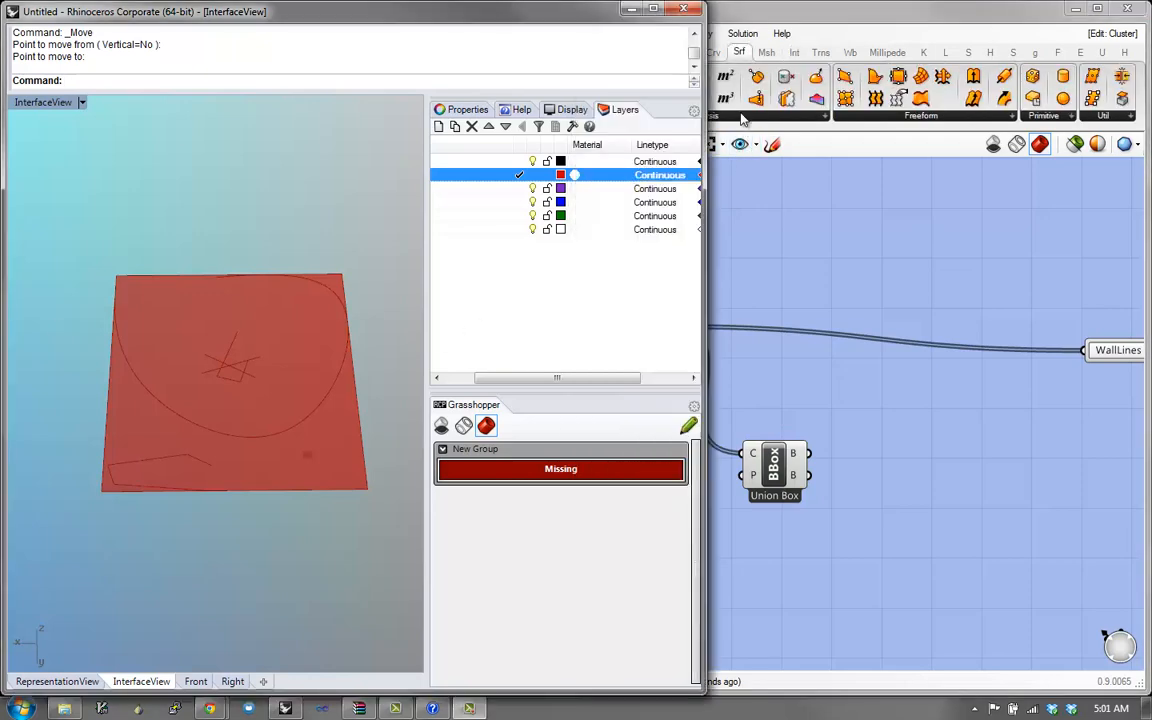
left_click(742, 118)
left_click(648, 225)
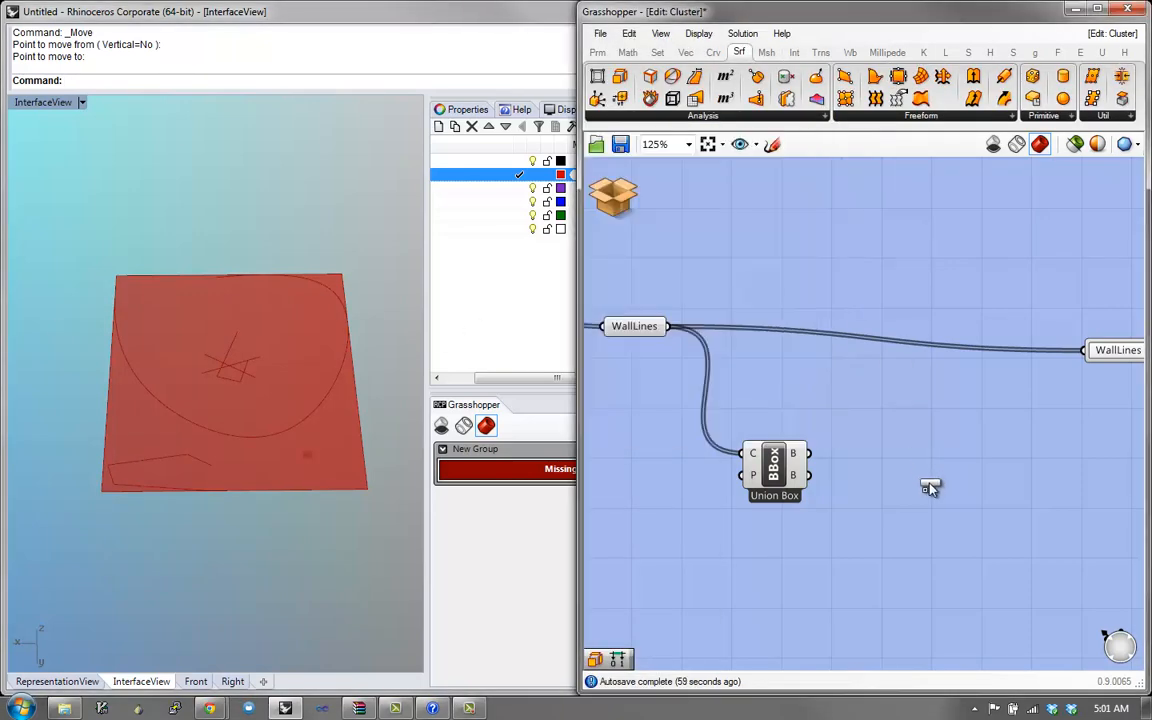
left_click(929, 483)
left_click_drag(811, 454, 876, 441)
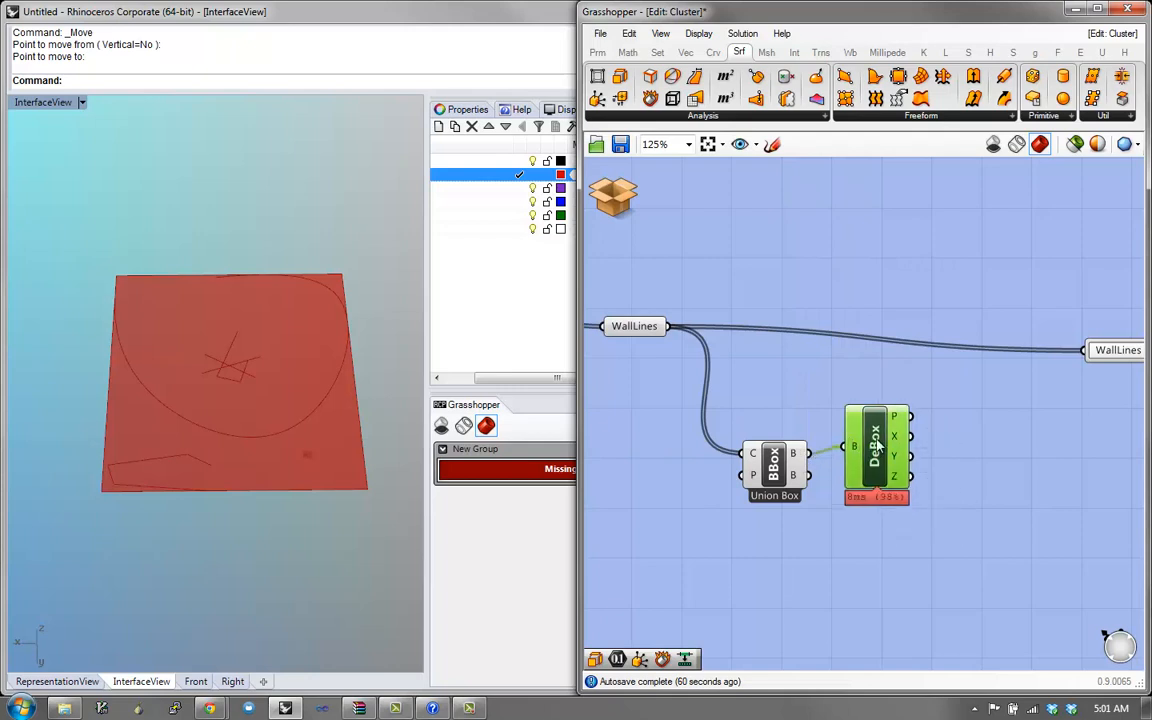
- Add a Plane Surface component and connect the plane, X and Y outputs of Deconstruct Box to its P, X and Y inputs
mouse_move(897, 460)
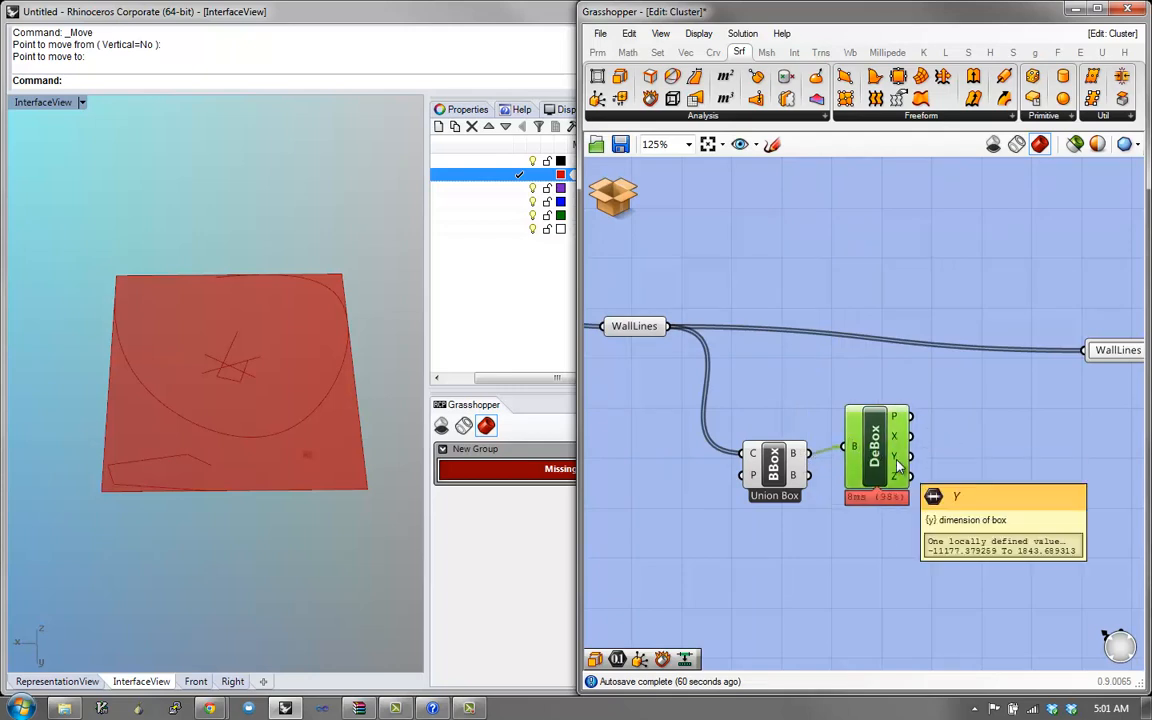
double_click(996, 476)
type("pl")
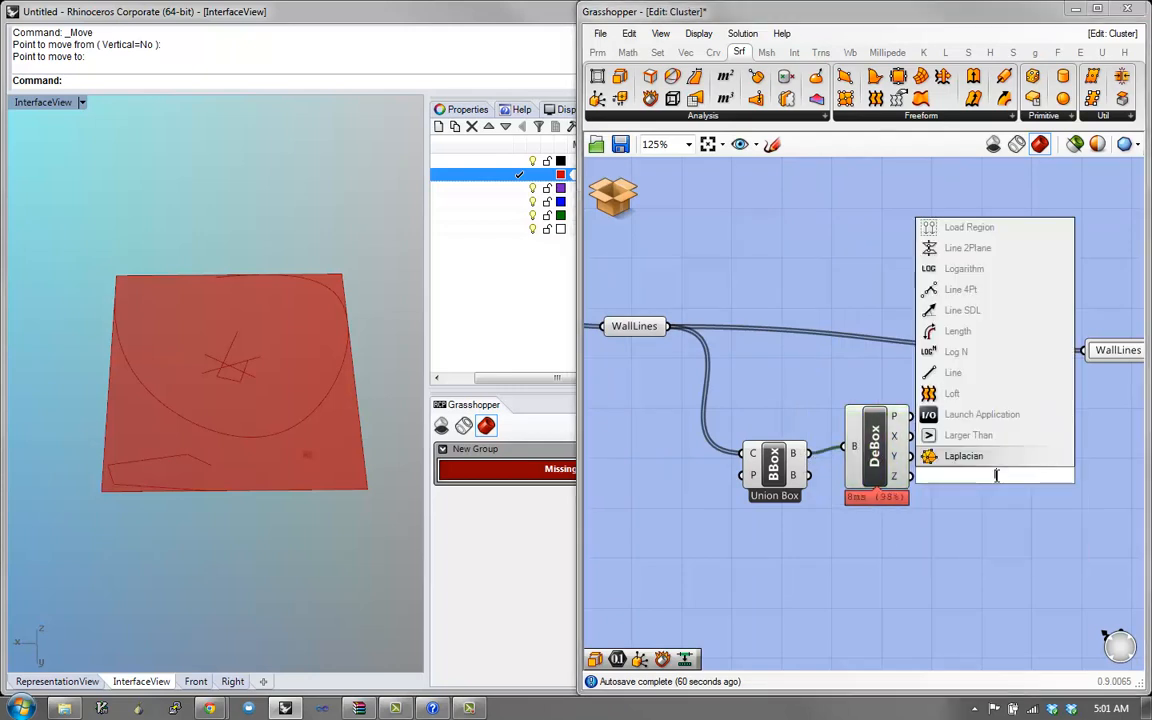
type("ane")
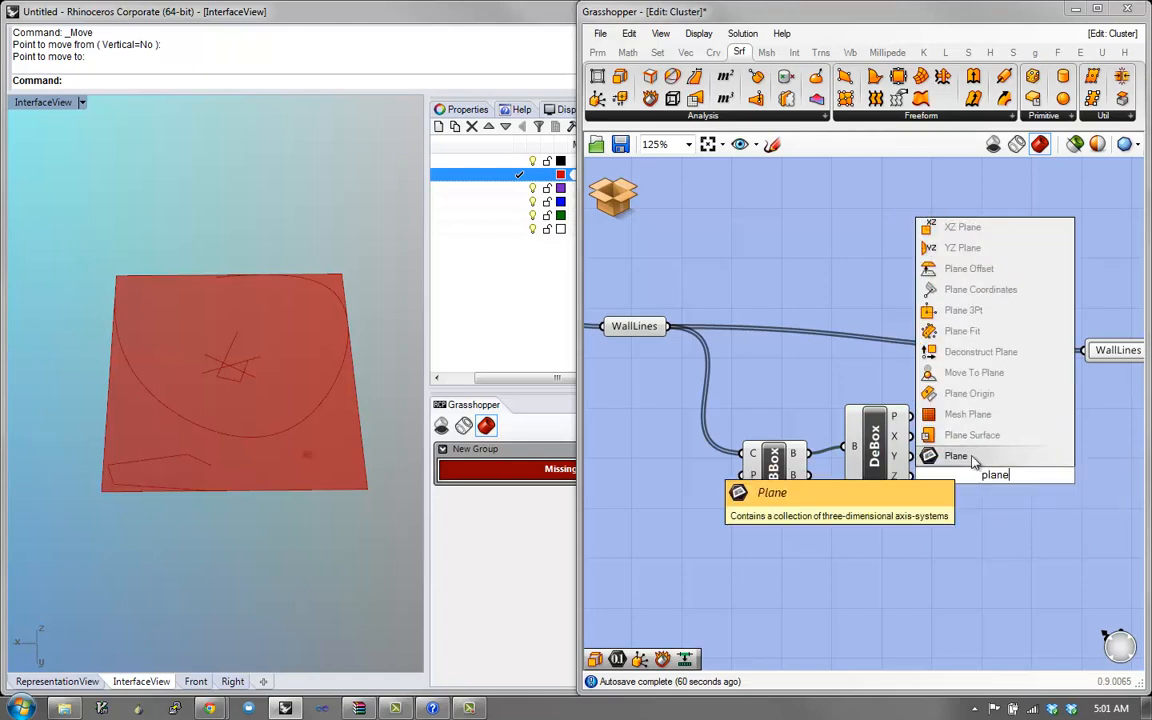
left_click(972, 436)
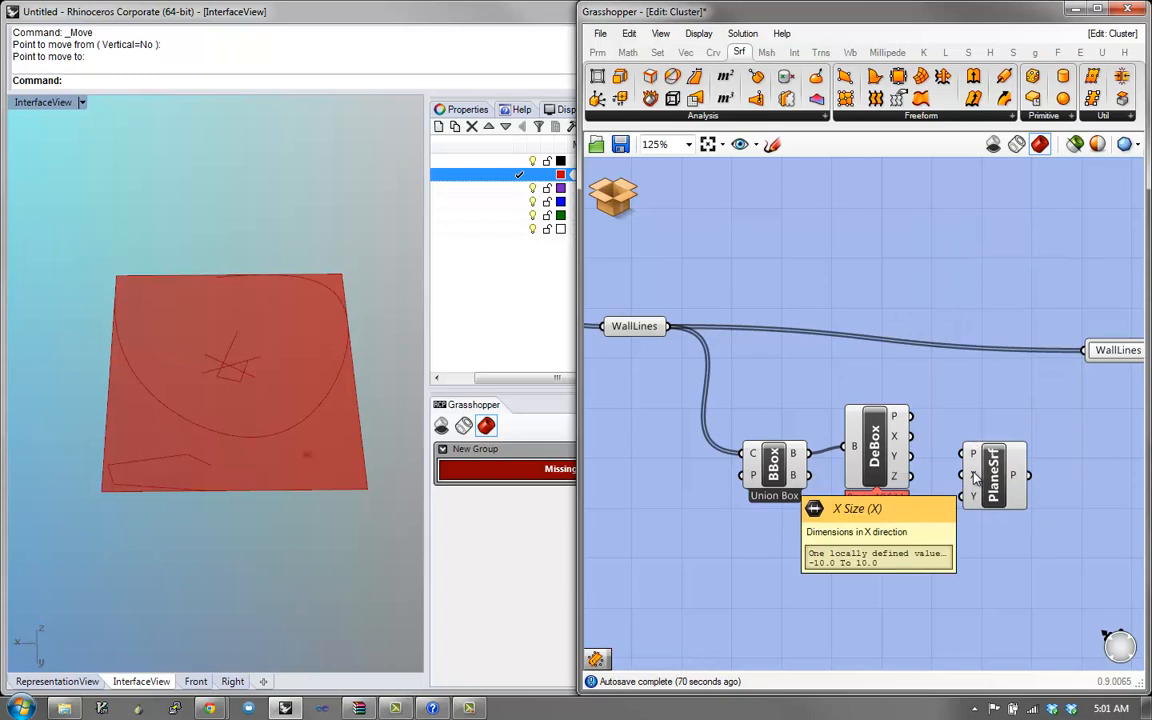
mouse_move(975, 477)
left_mouse_down()
mouse_move(910, 436)
mouse_move(962, 497)
left_mouse_up()
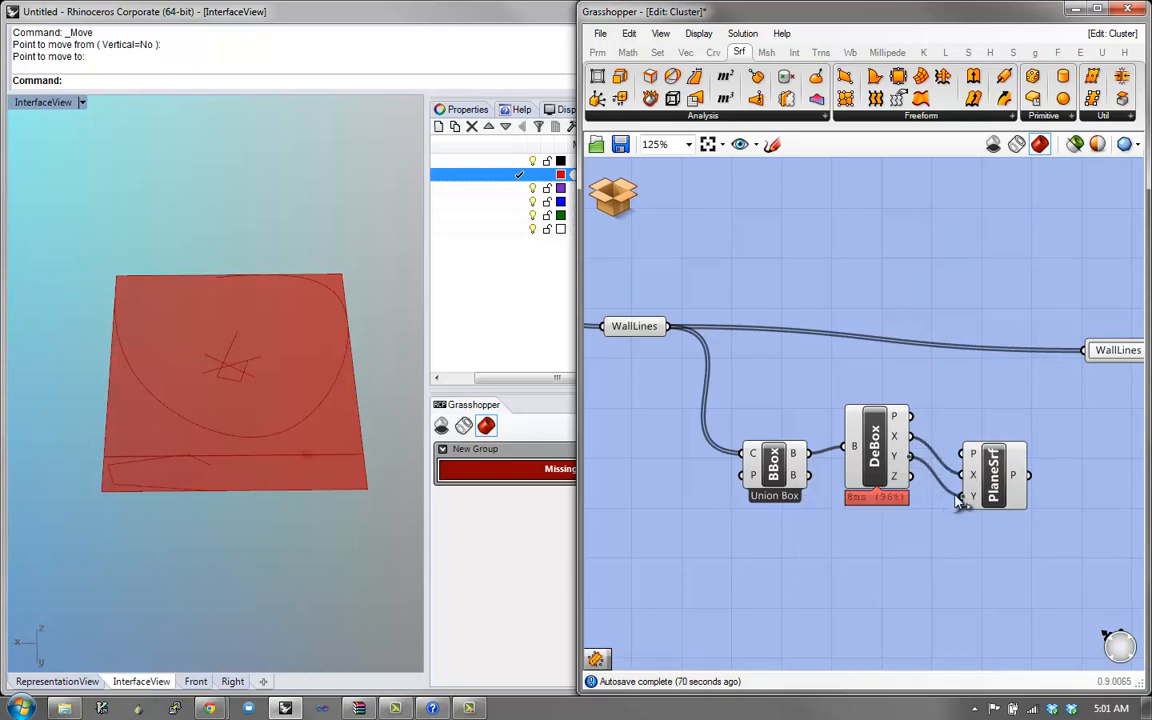
left_click_drag(1008, 496, 1012, 462)
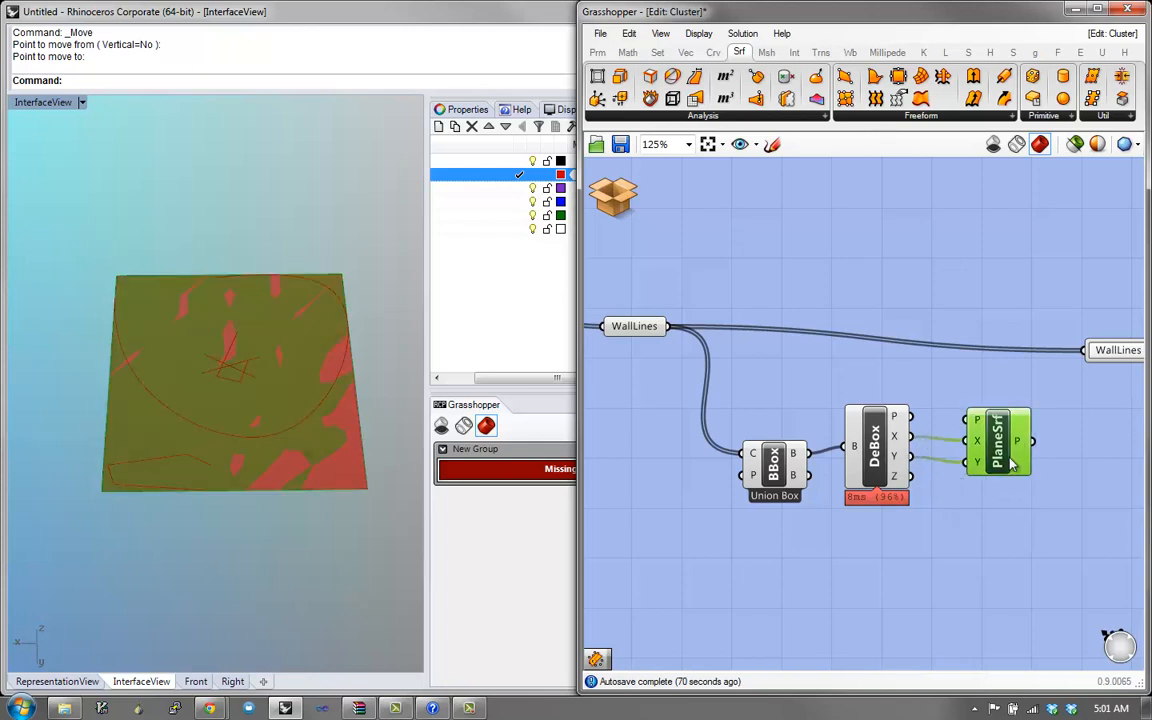
left_click_drag(910, 416, 1003, 432)
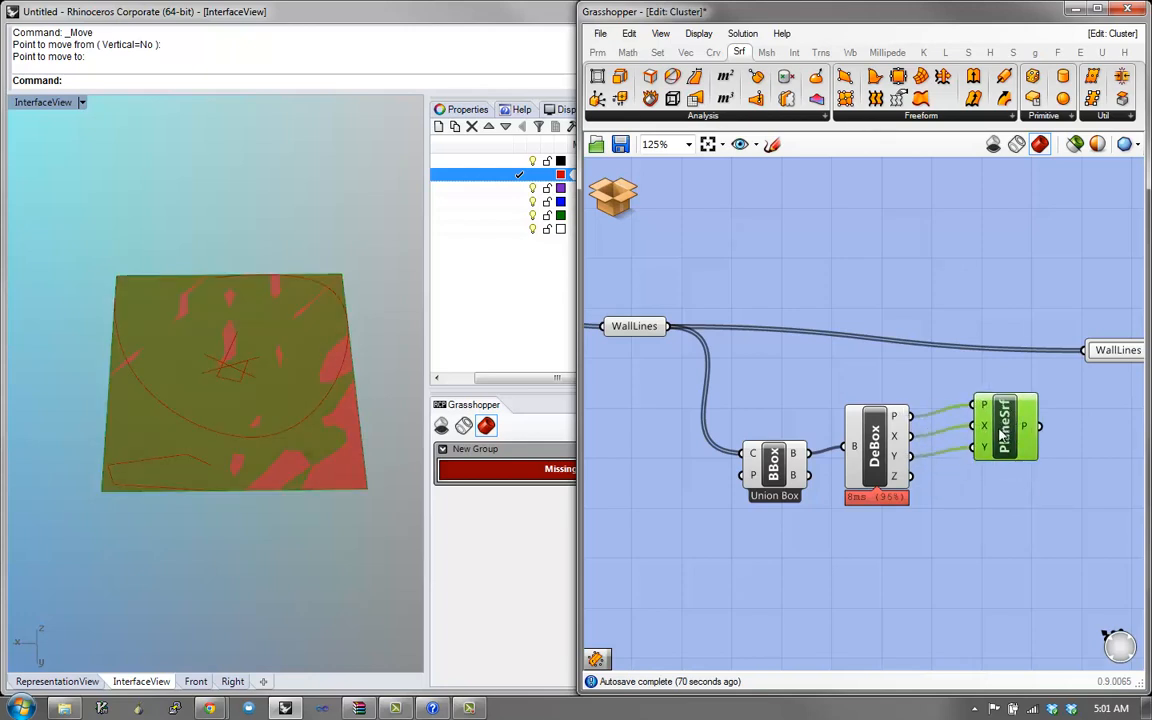
- Add a Project component fed by the bounding box output, with an XY Plane component as its projection plane
double_click(924, 583)
type("proj")
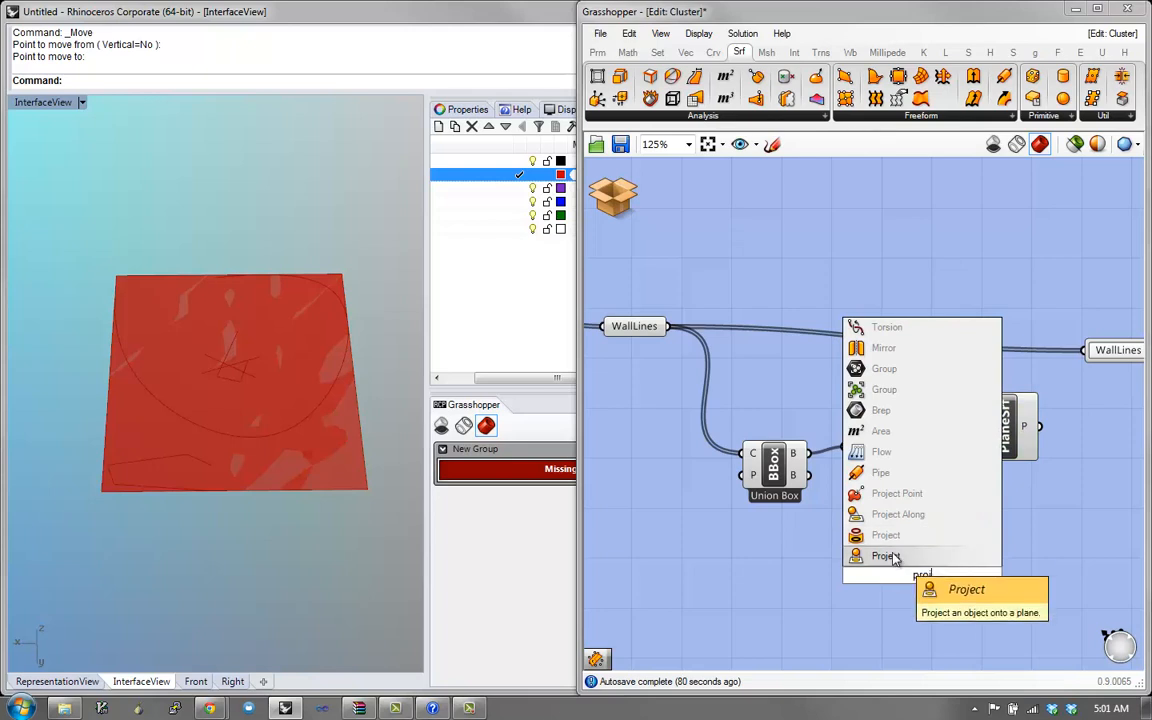
left_click(884, 556)
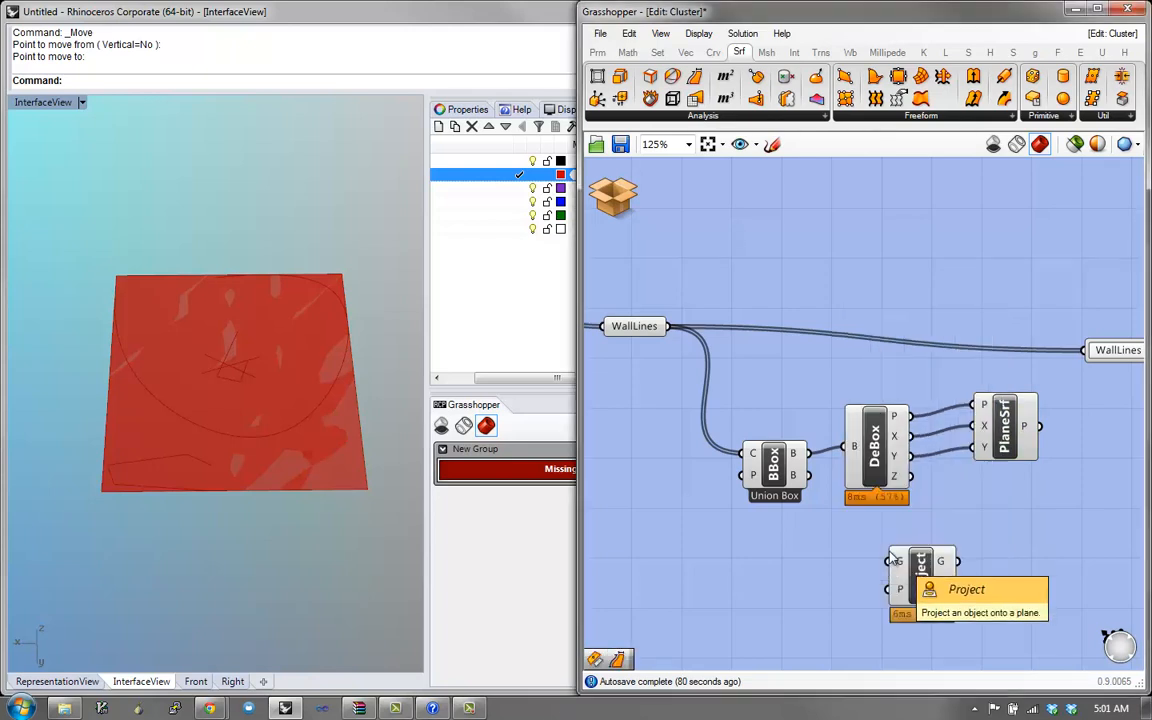
left_click_drag(797, 453, 887, 561)
double_click(830, 563)
type("xy")
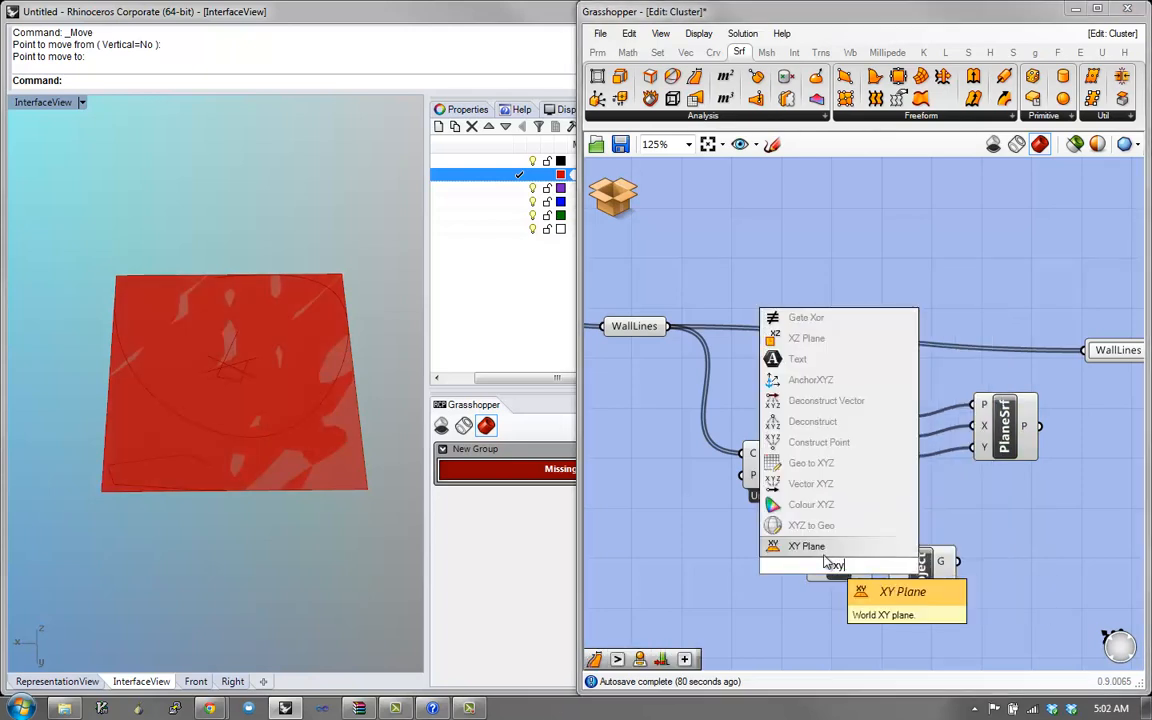
key("Return")
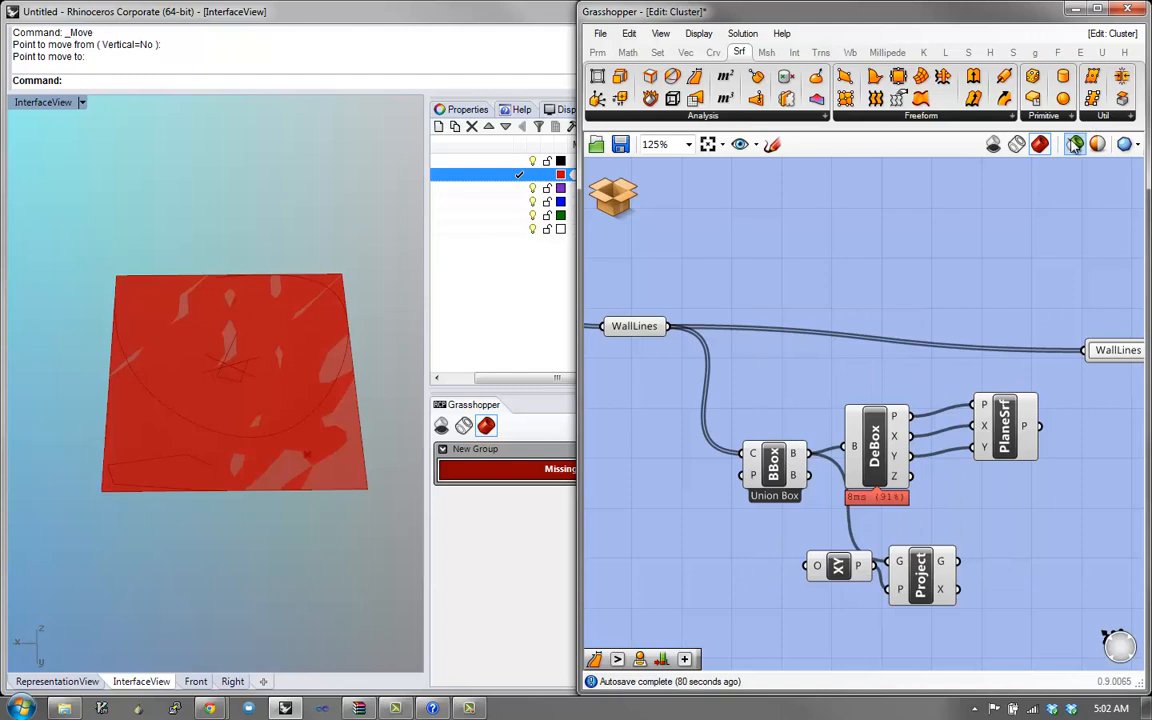
- Restrict the preview to selected components and compare the Project, Plane Surface, Deconstruct Box and XY Plane results
left_click(1074, 144)
left_click_drag(921, 576, 932, 548)
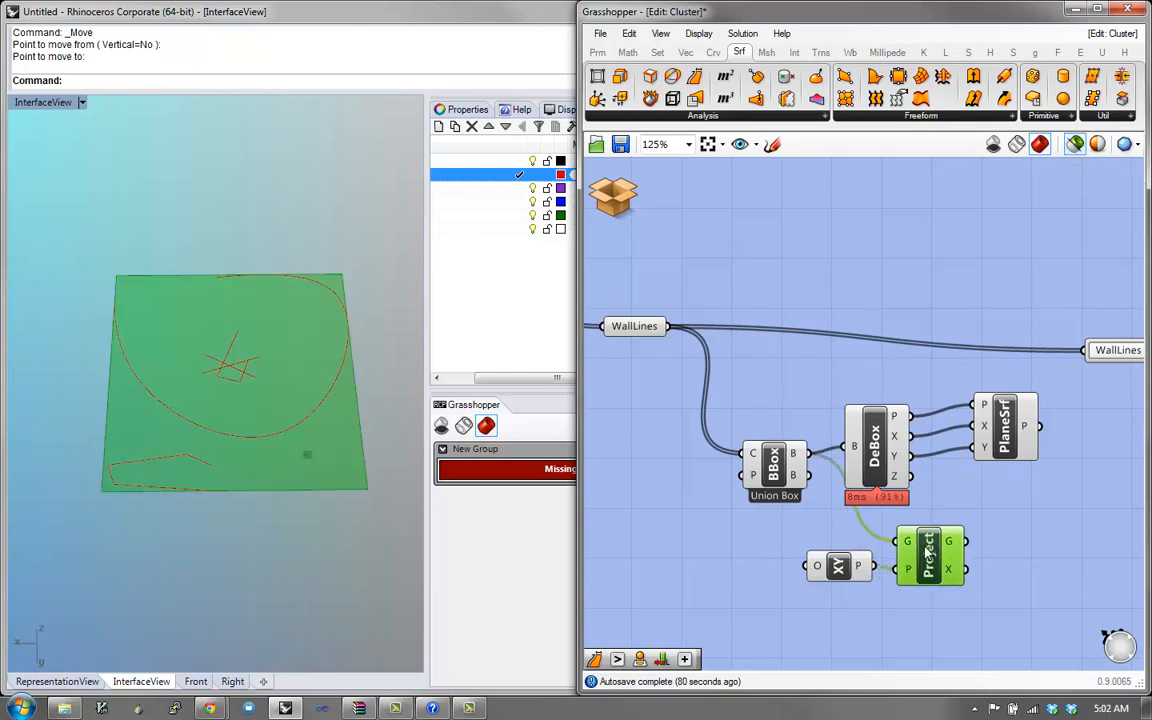
left_click(1004, 430)
left_click(875, 440)
left_click(930, 548)
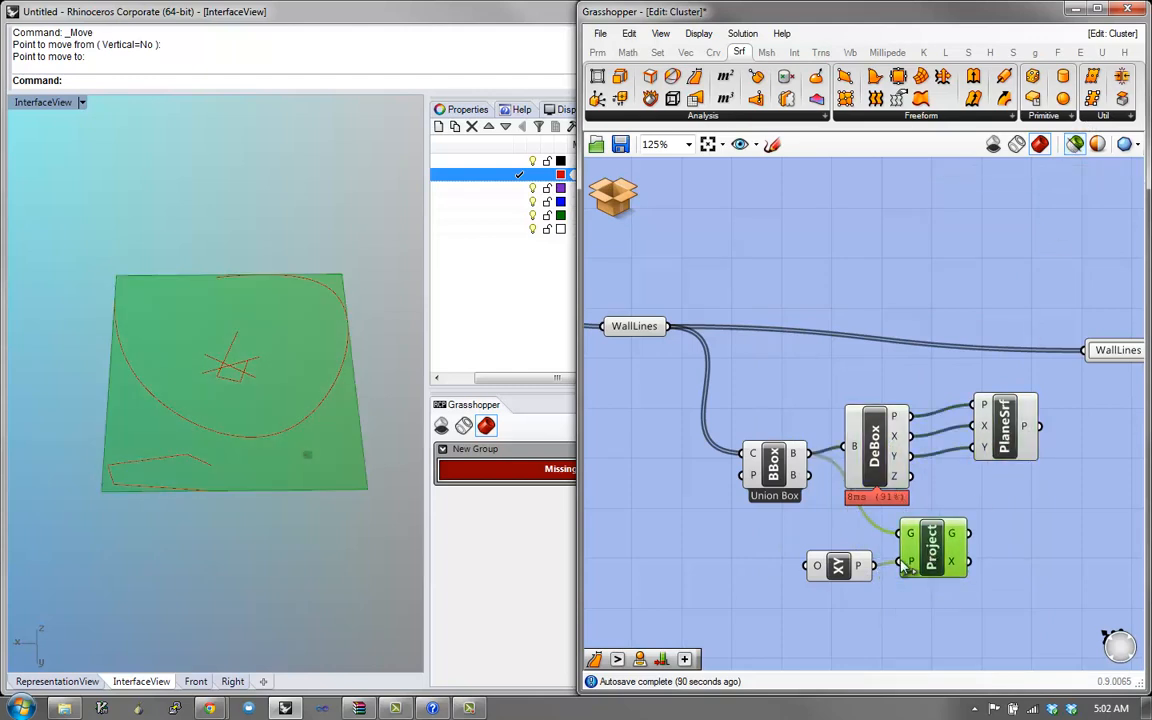
left_click(838, 566)
mouse_move(955, 532)
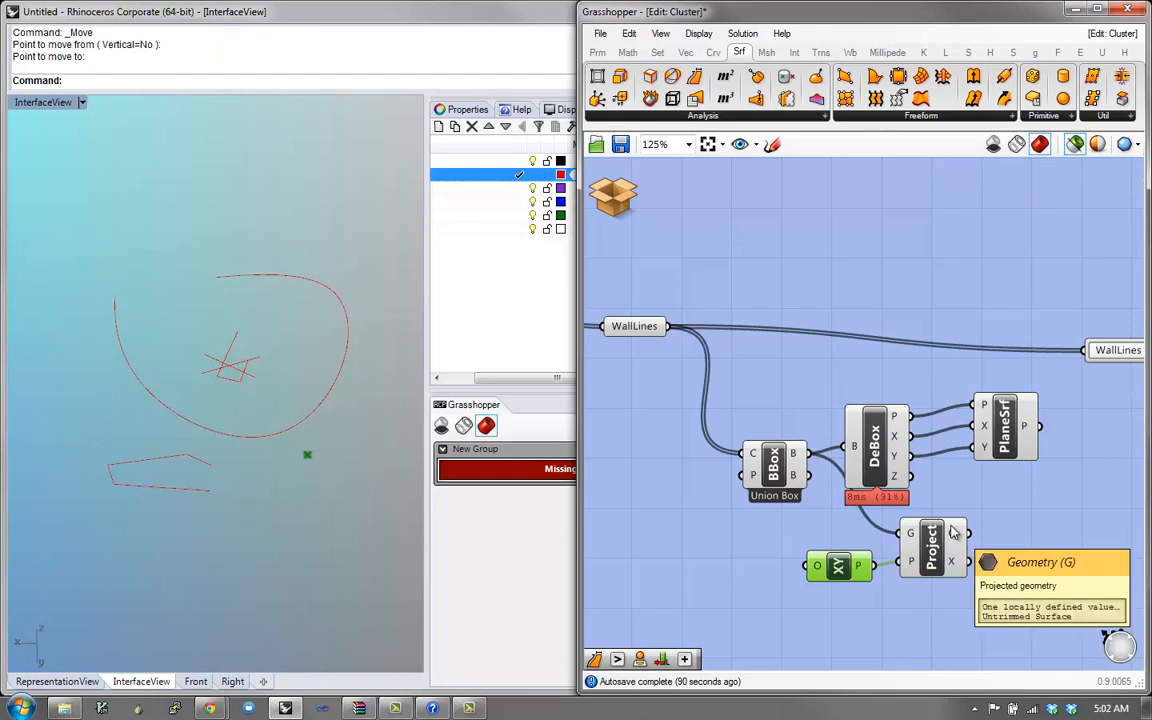
- Delete the Project and XY Plane components, keeping the Deconstruct Box and Plane Surface chain
right_click_drag(979, 468, 904, 467)
left_click(818, 457)
left_click_drag(822, 452, 827, 456)
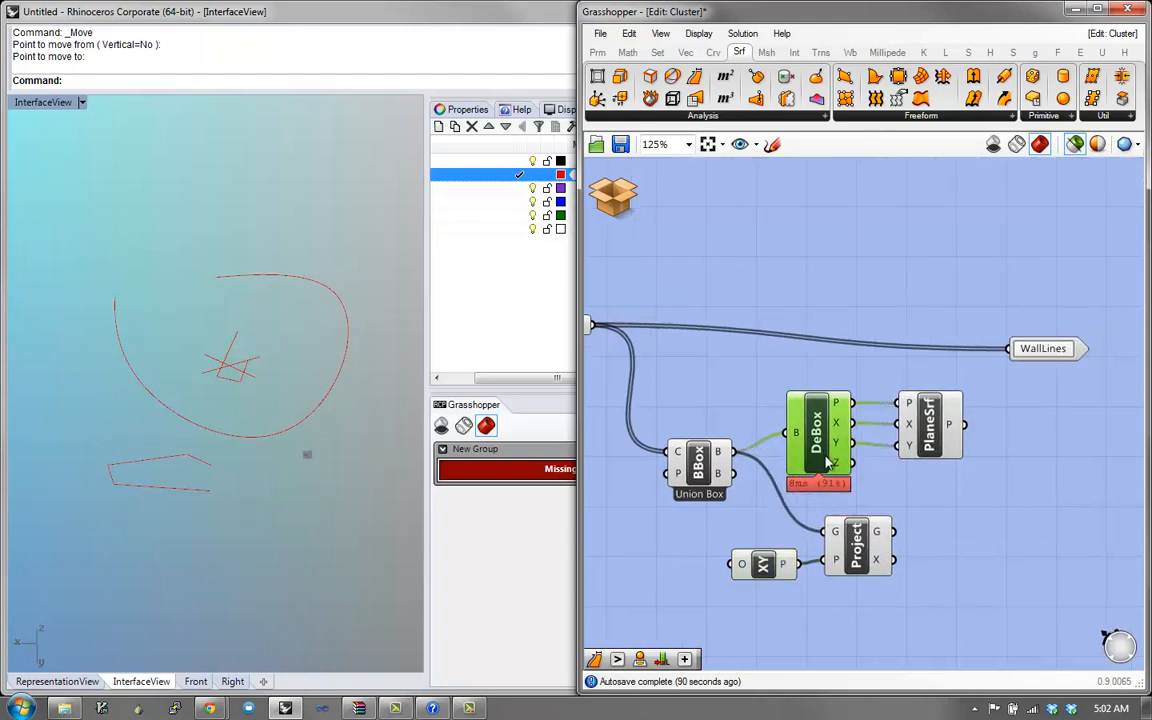
left_click_drag(860, 556, 855, 560)
left_click_drag(867, 616, 748, 529)
key("Delete")
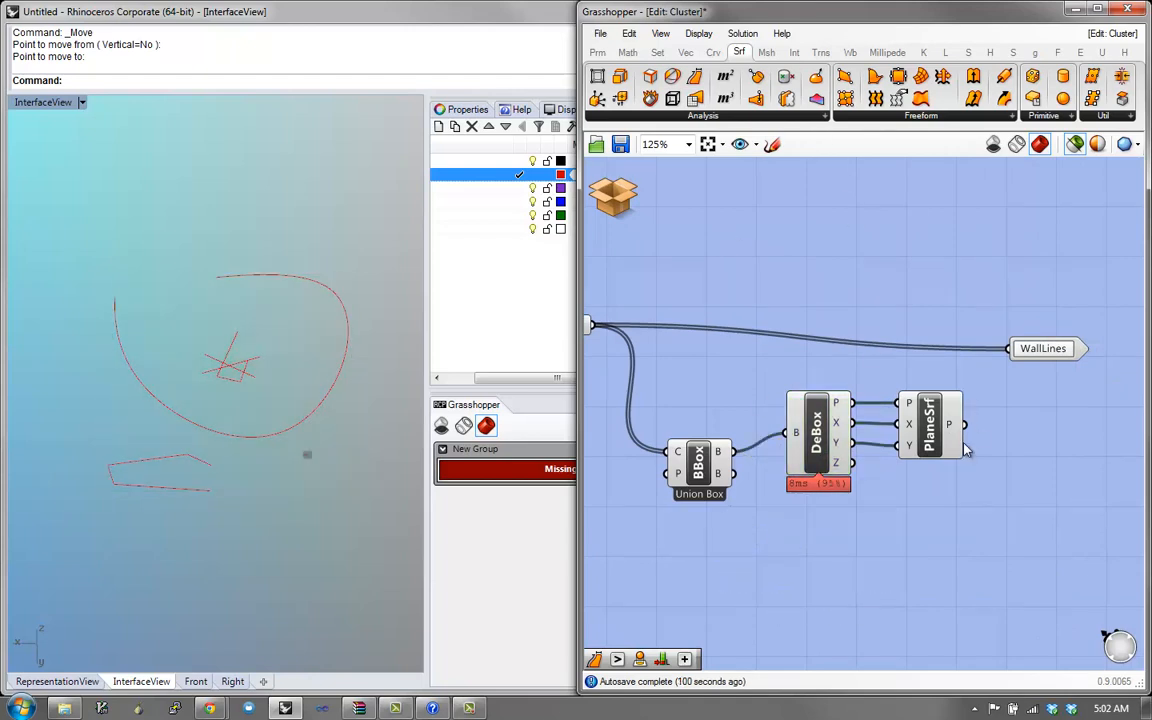
- Connect the Plane Surface output to the cluster output in place of the WallLines wire, and save and close the cluster
left_click_drag(963, 425, 1008, 348)
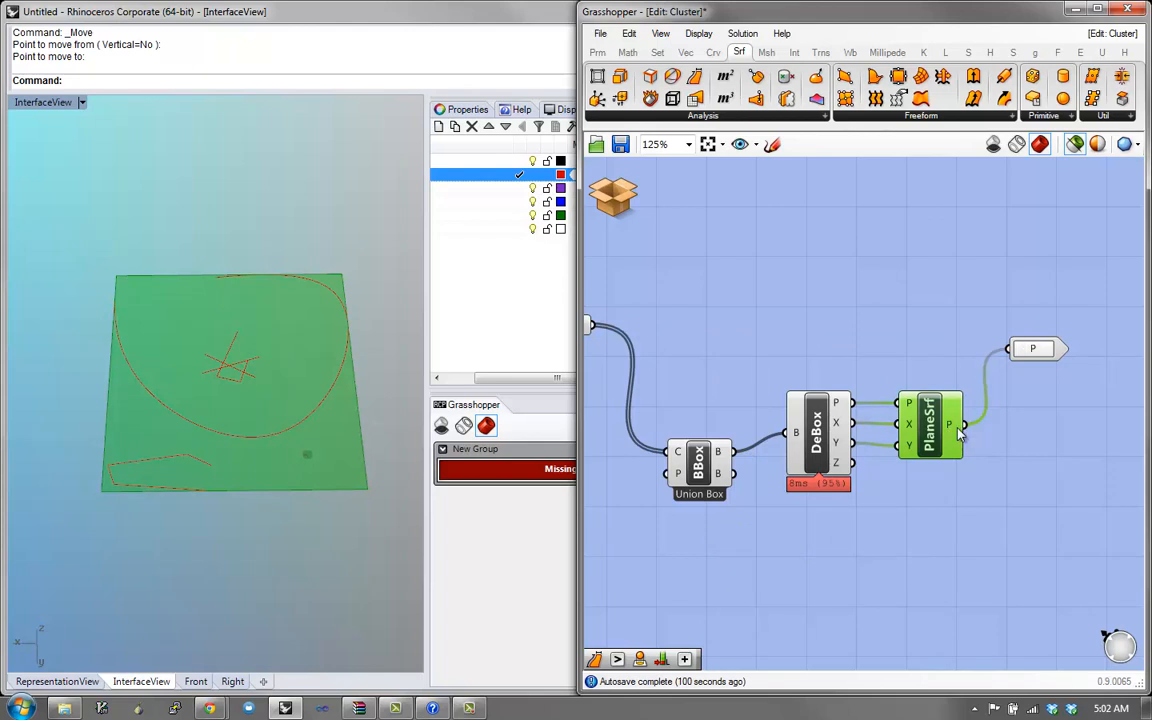
right_click_drag(601, 325, 652, 325)
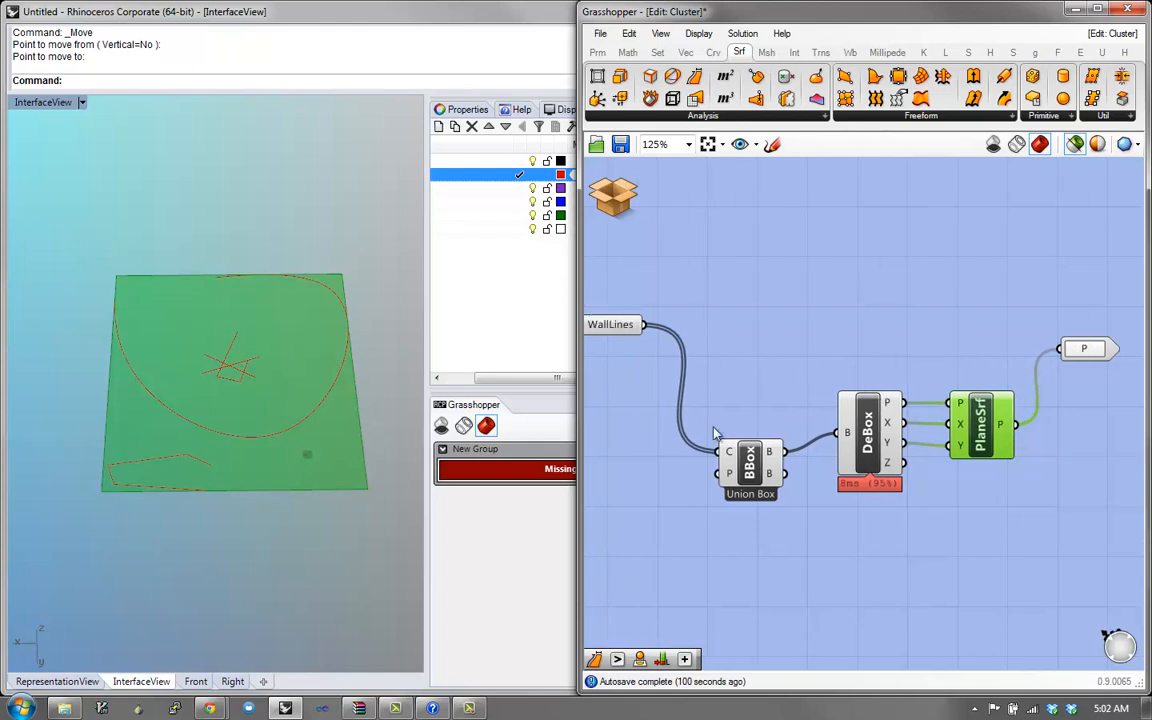
left_click(750, 462)
left_click(875, 440)
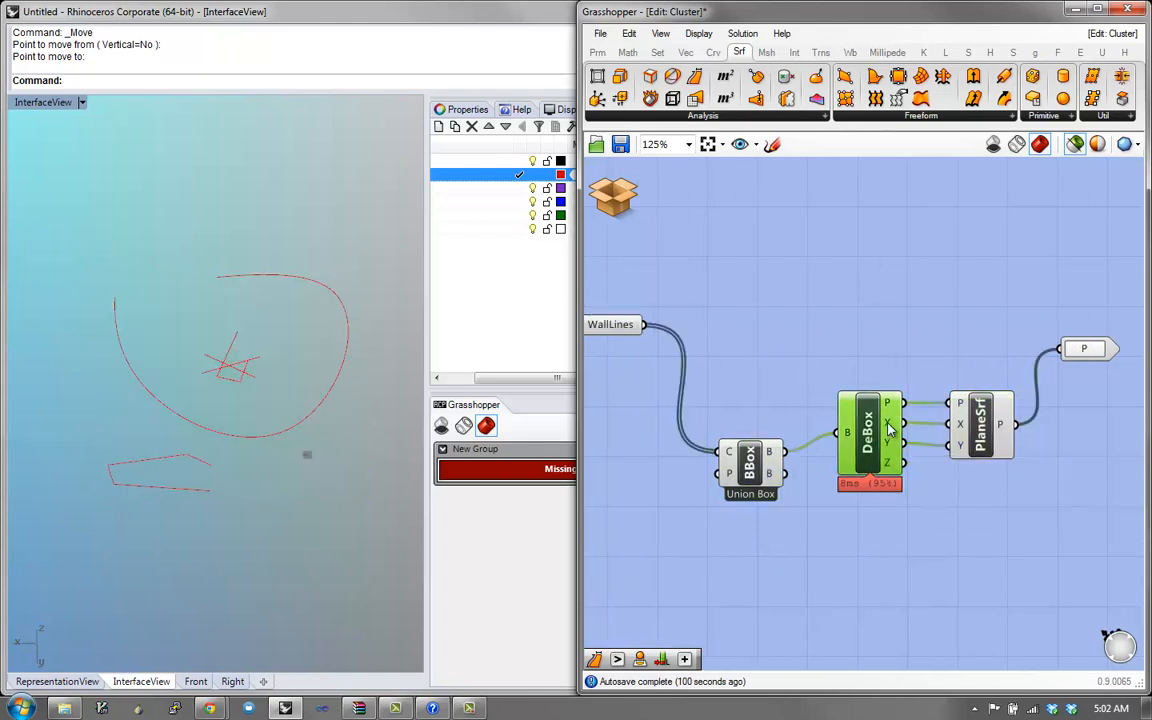
left_click(1008, 438)
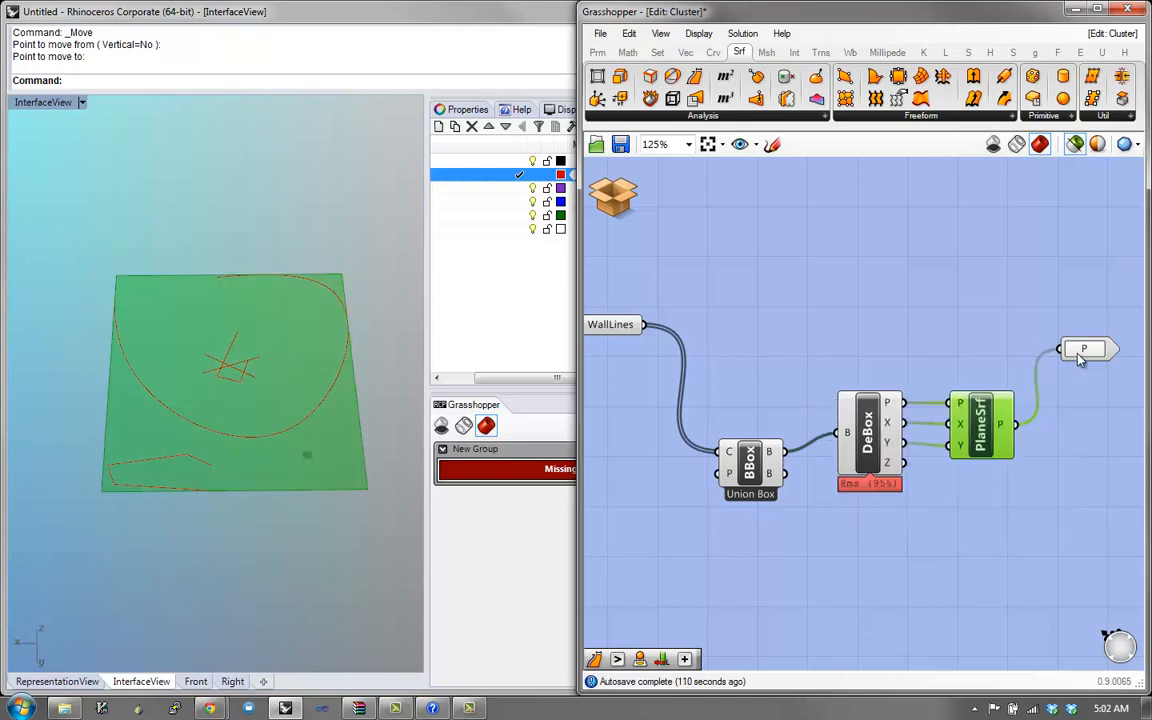
left_click(622, 200)
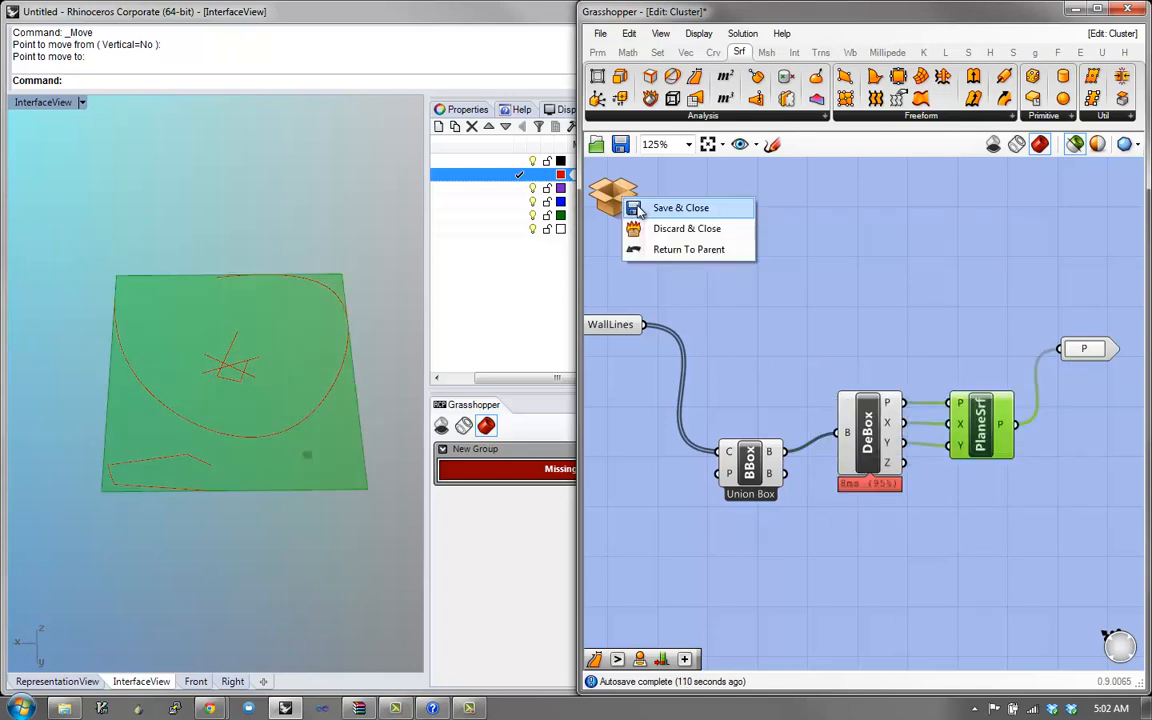
left_click(672, 206)
- Rename the cluster component as #CreateBoundingSurface
scroll(795, 412, "up", 2)
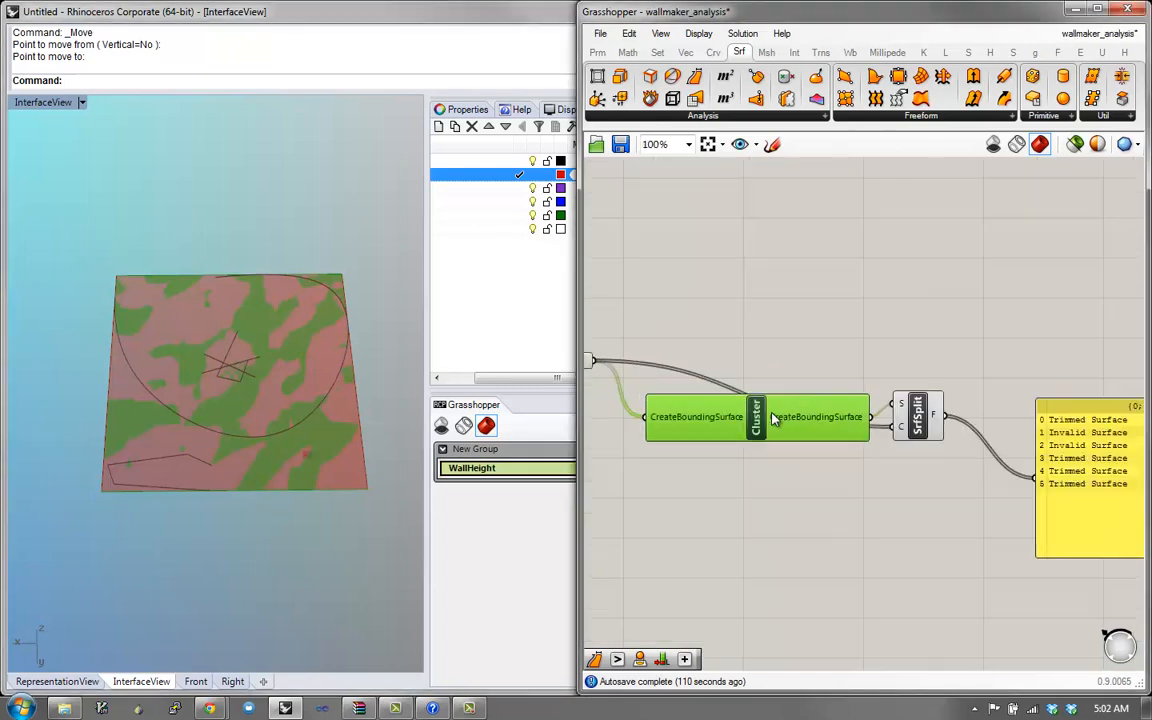
right_click(760, 410)
key("ctrl+a")
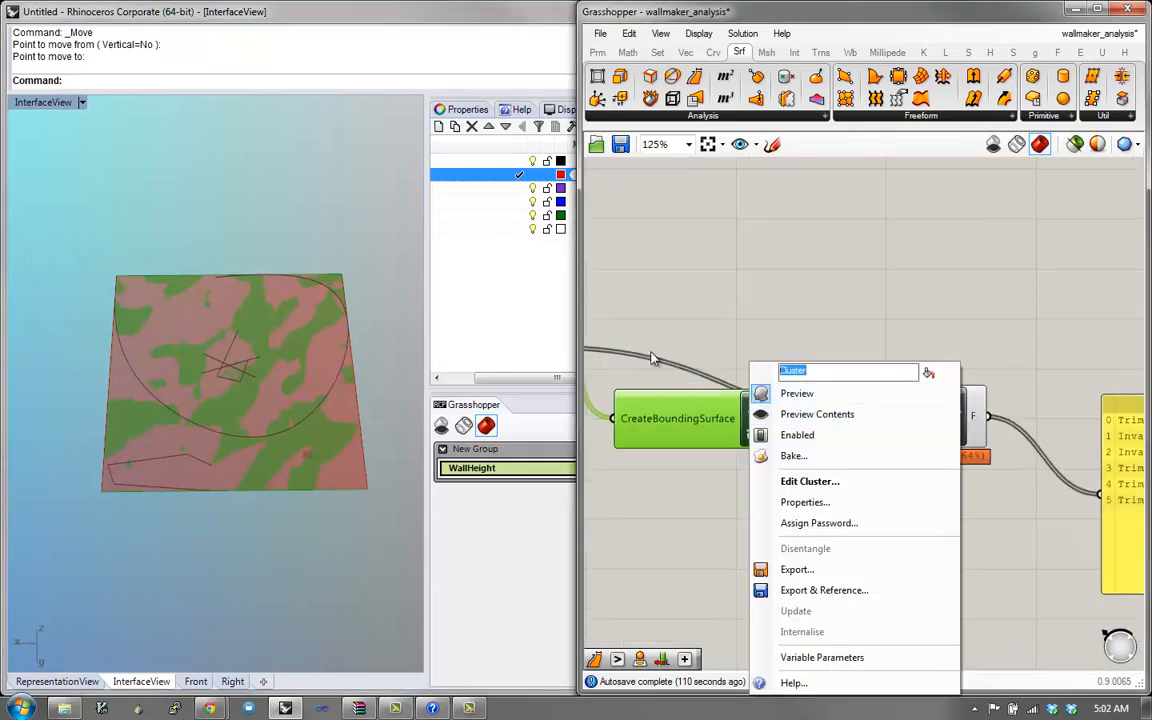
type("#CreateB")
key("BackSpace")
key("BackSpace")
key("BackSpace")
key("BackSpace")
key("BackSpace")
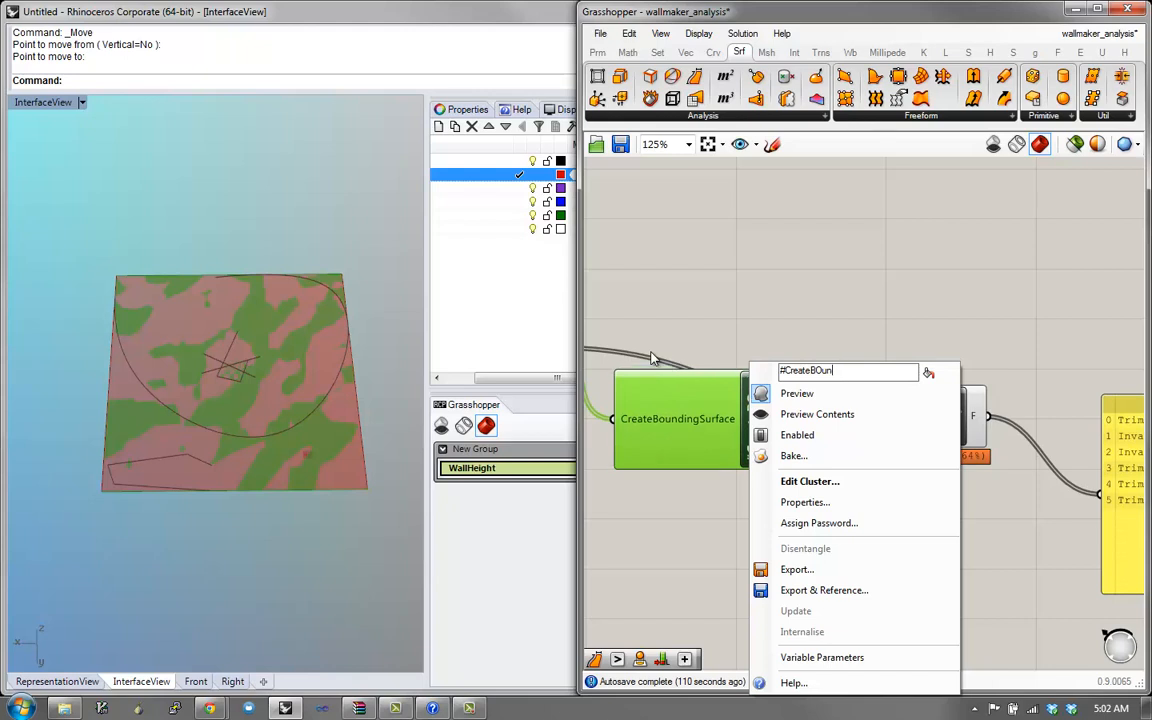
type("BoundingSurface")
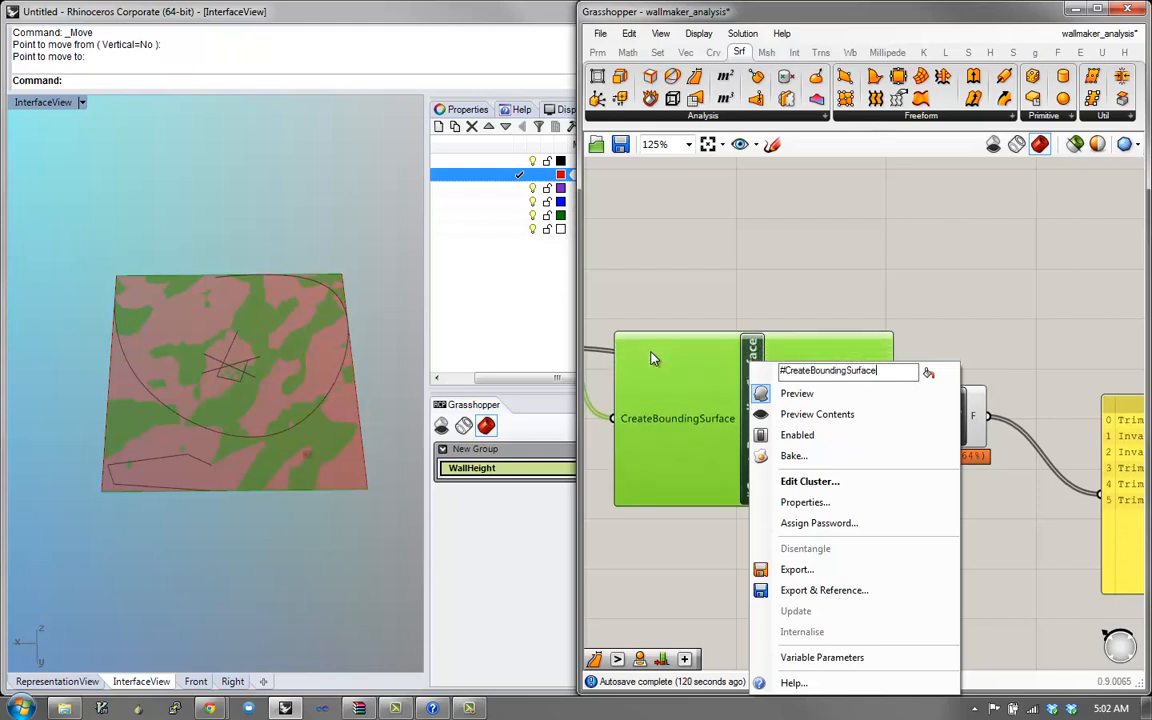
key("Return")
- Rename the cluster's output as BoundingSurface and its input as Wires
right_click(845, 415)
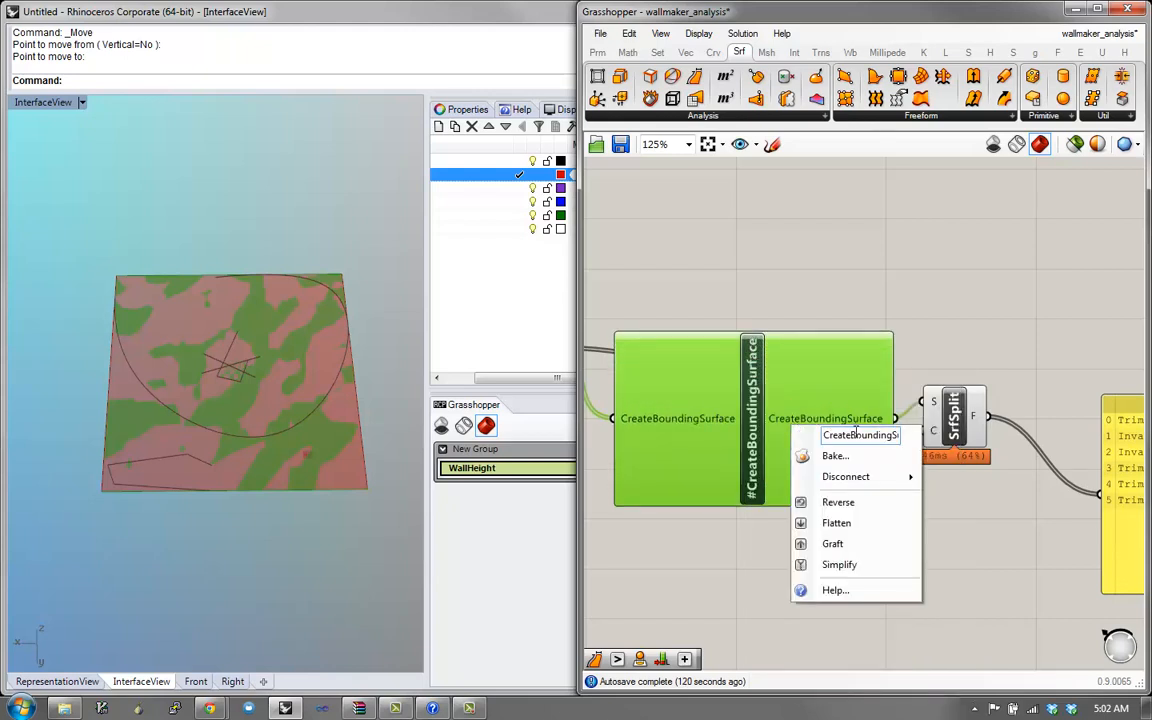
left_click_drag(855, 435, 728, 419)
type("\\")
key("BackSpace")
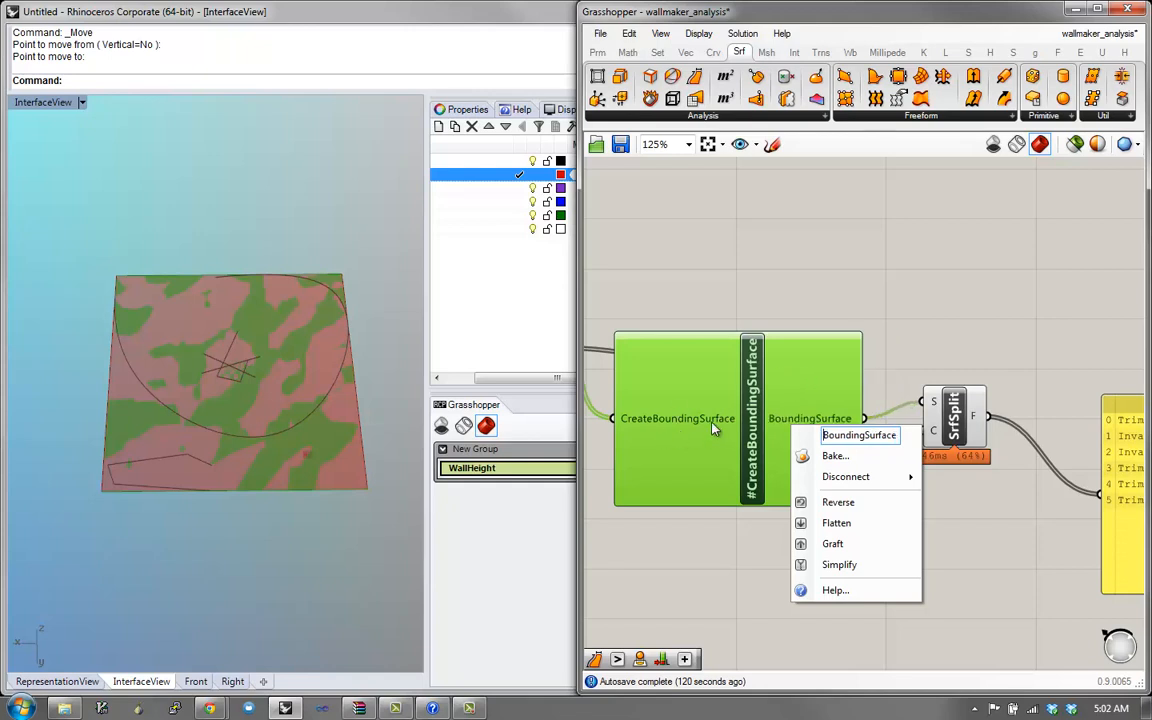
key("Return")
right_click(716, 415)
double_click(803, 352)
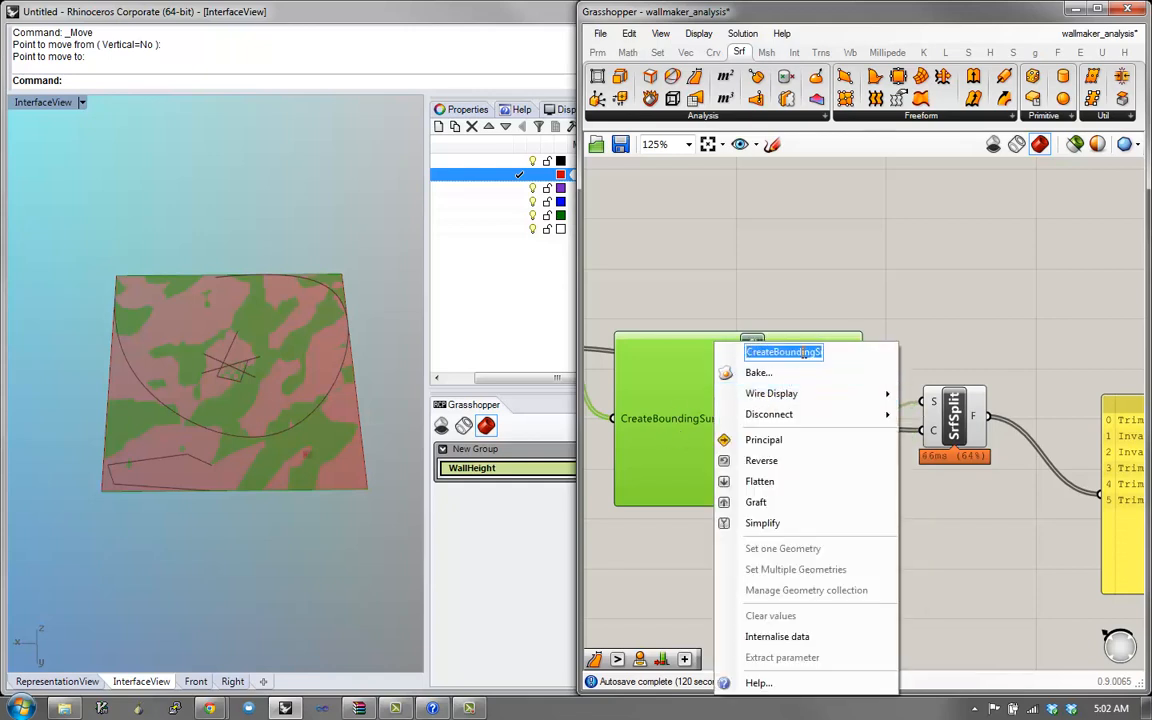
type("Wires")
key("Return")
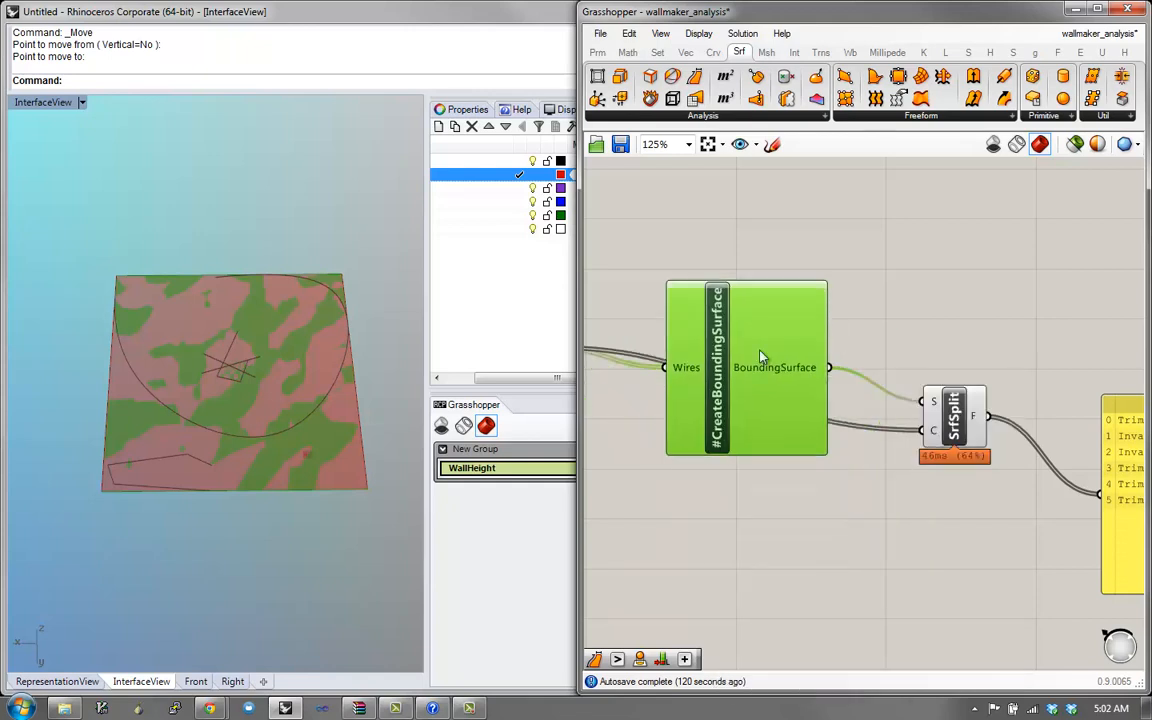
- Move the #CreateBoundingSurface cluster clear above the wire running from Geo to Surface Split
left_click(887, 252)
scroll(887, 260, "down", 2)
left_click_drag(845, 364, 865, 295)
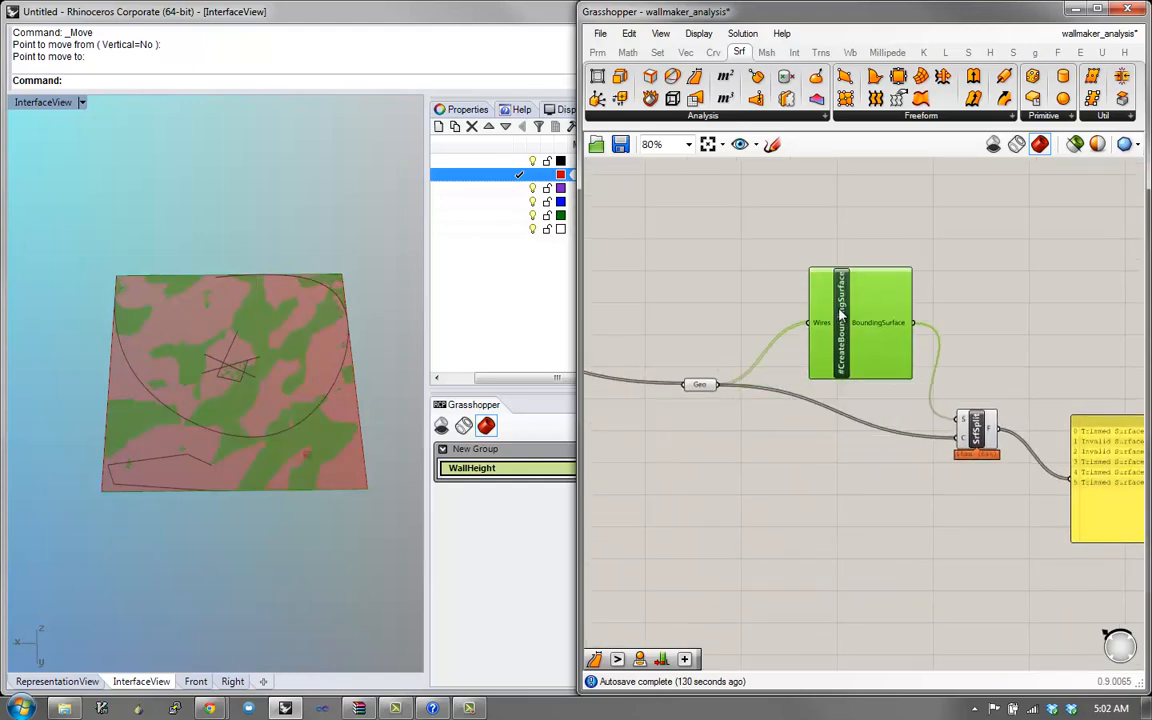
scroll(1035, 455, "up", 1)
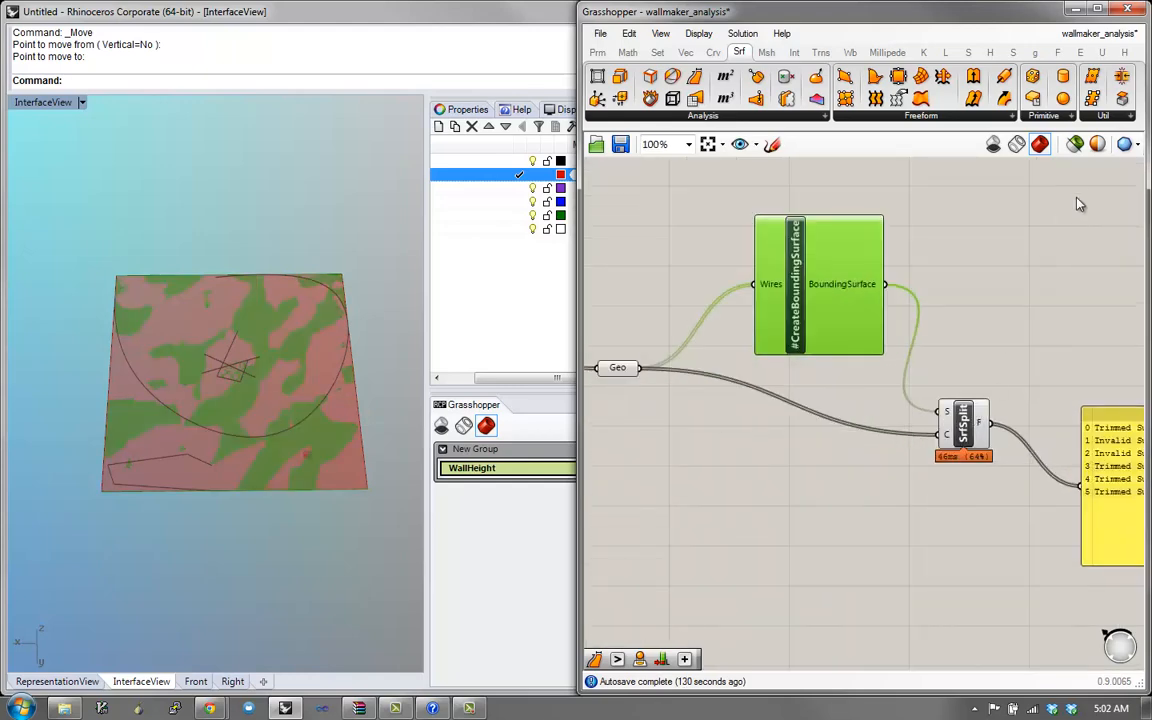
- Restrict the preview to selected components and inspect the Surface Split result and its panel list
left_click(1077, 146)
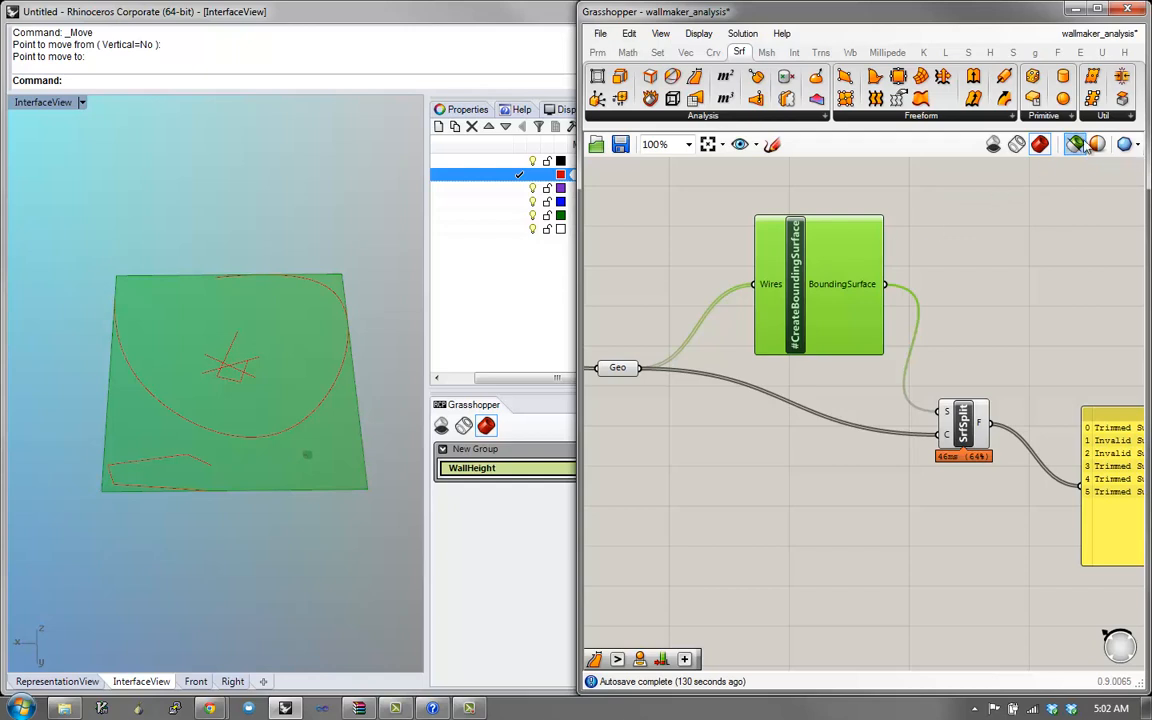
left_click_drag(780, 310, 770, 308)
left_click(960, 428)
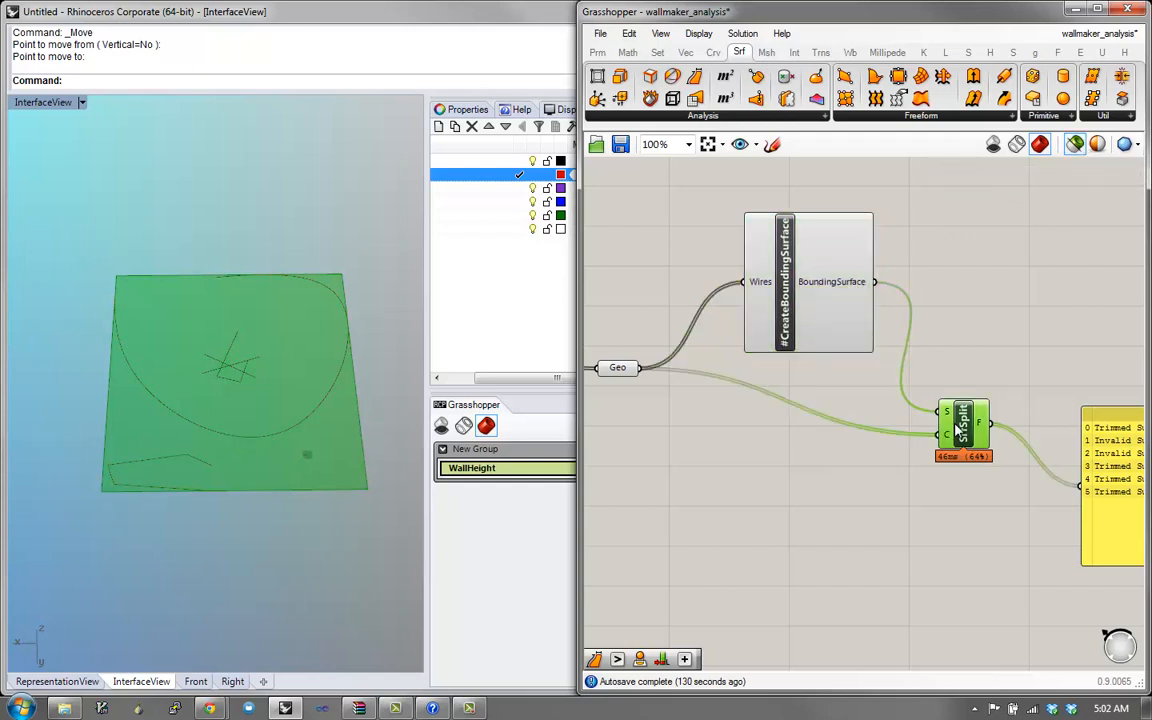
right_click_drag(1091, 428, 924, 392)
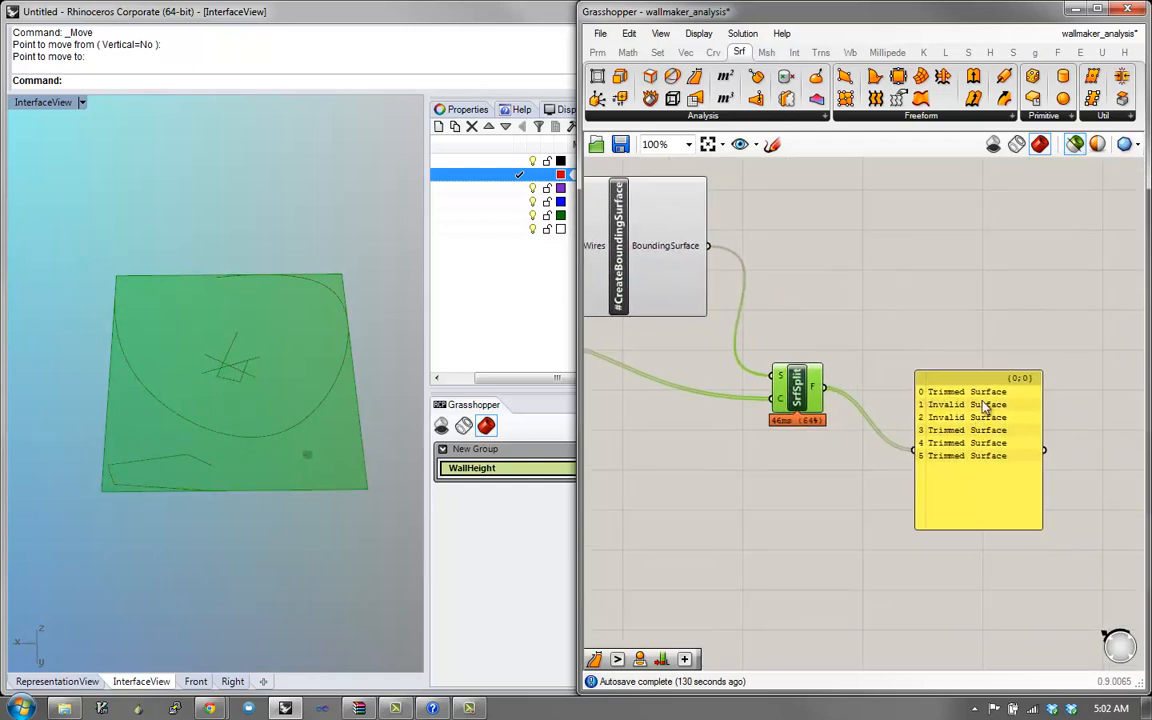
- Switch to Rhino and delete the large open curve and the small outlying polyline beside it
left_click(190, 390)
left_click(175, 415)
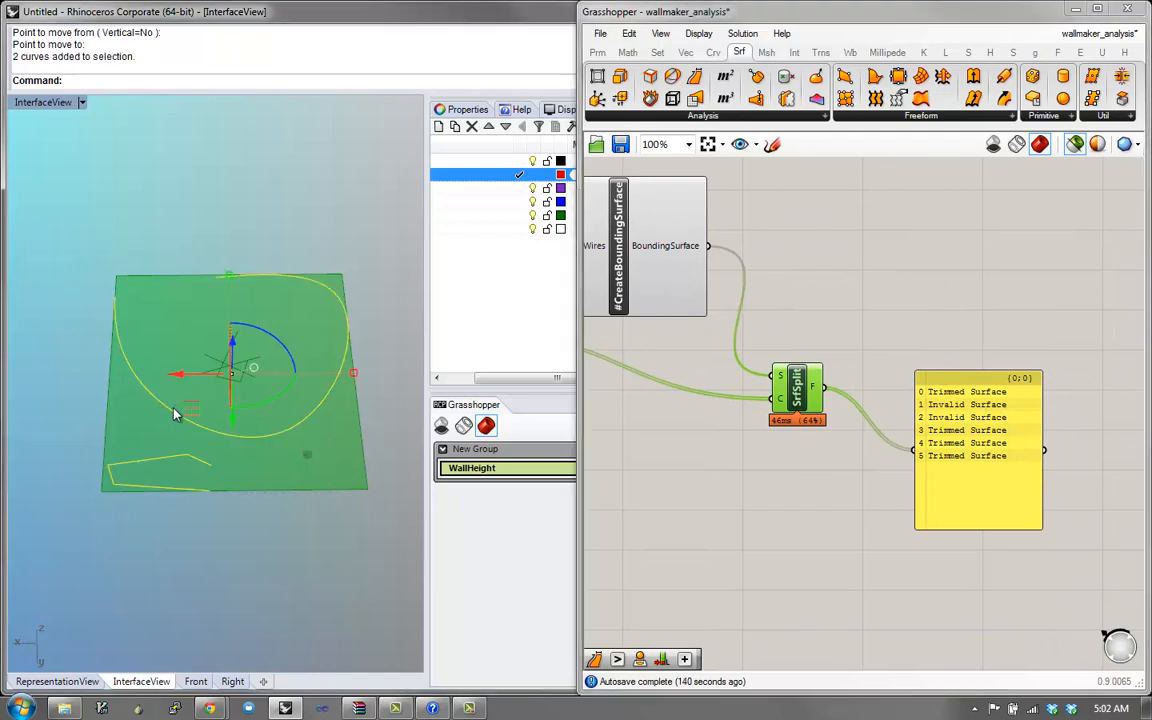
type("e")
key("Return")
- Delete the remaining three wall curves in the InterfaceView viewport
scroll(229, 393, "up", 12)
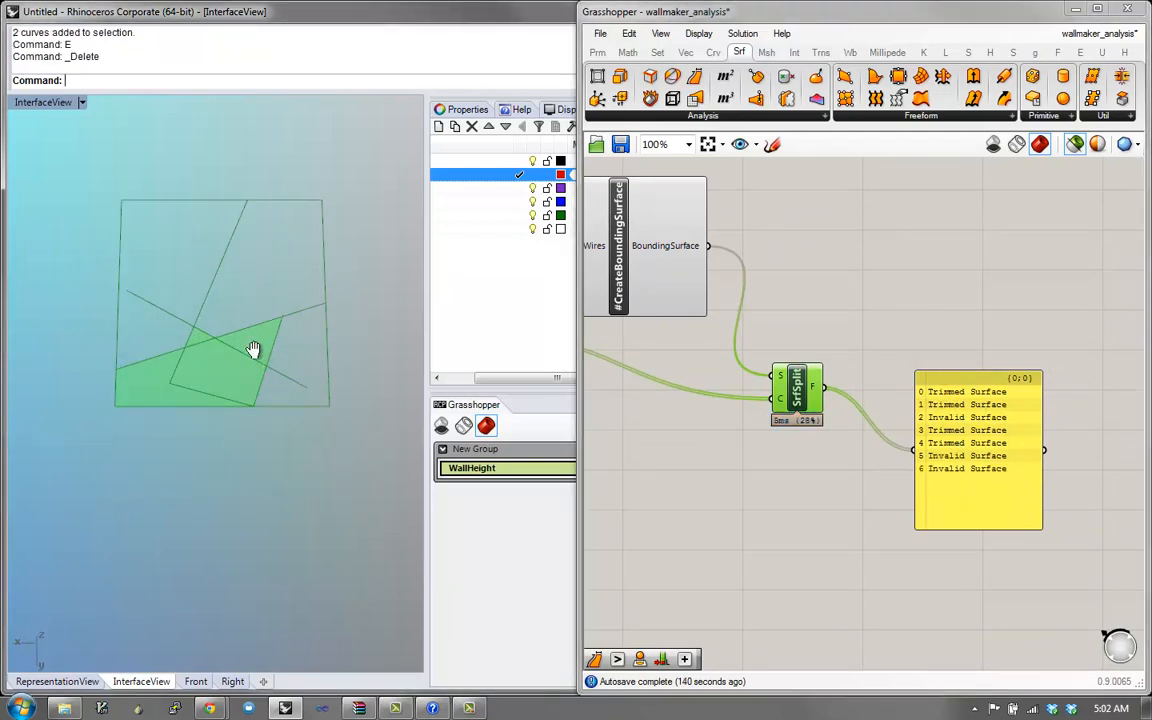
right_click_drag(254, 349, 235, 388, "shift")
scroll(211, 406, "up", 8)
right_click_drag(160, 402, 172, 436)
left_click_drag(266, 554, 114, 298)
scroll(149, 317, "down", 4)
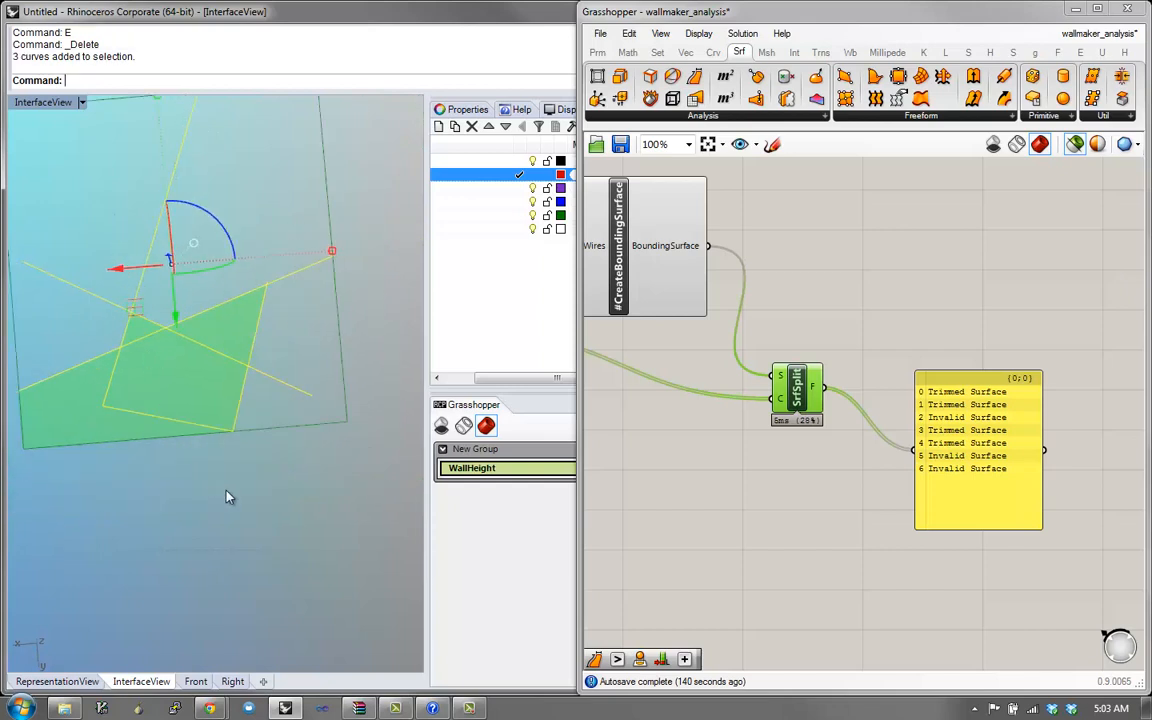
type("e")
key("Return")
- Draw an open three-segment U-shaped polyline as a new wall line in the InterfaceView viewport
type("p")
key("Return")
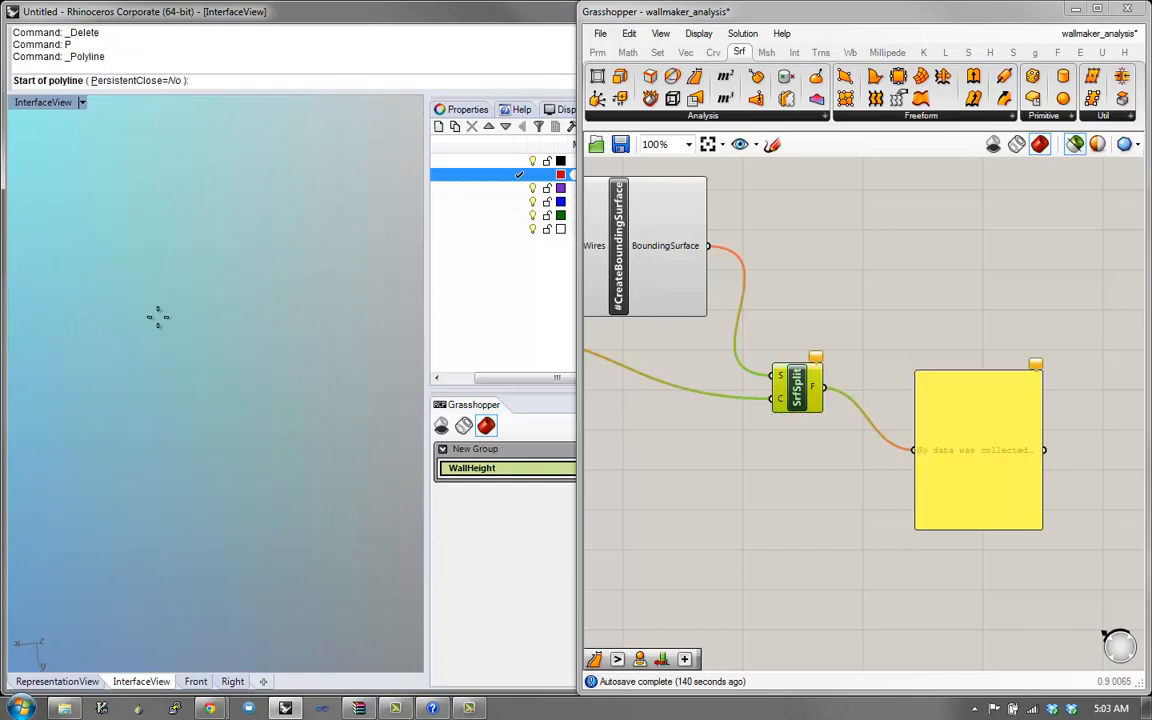
left_click(151, 279)
left_click(120, 428)
left_click(241, 452)
left_click(290, 311)
key("Return")
- Draw two straight polylines that cross each other inside the U-shape, each extending beyond it at both ends
key("Return")
left_click(57, 324)
left_click(403, 427)
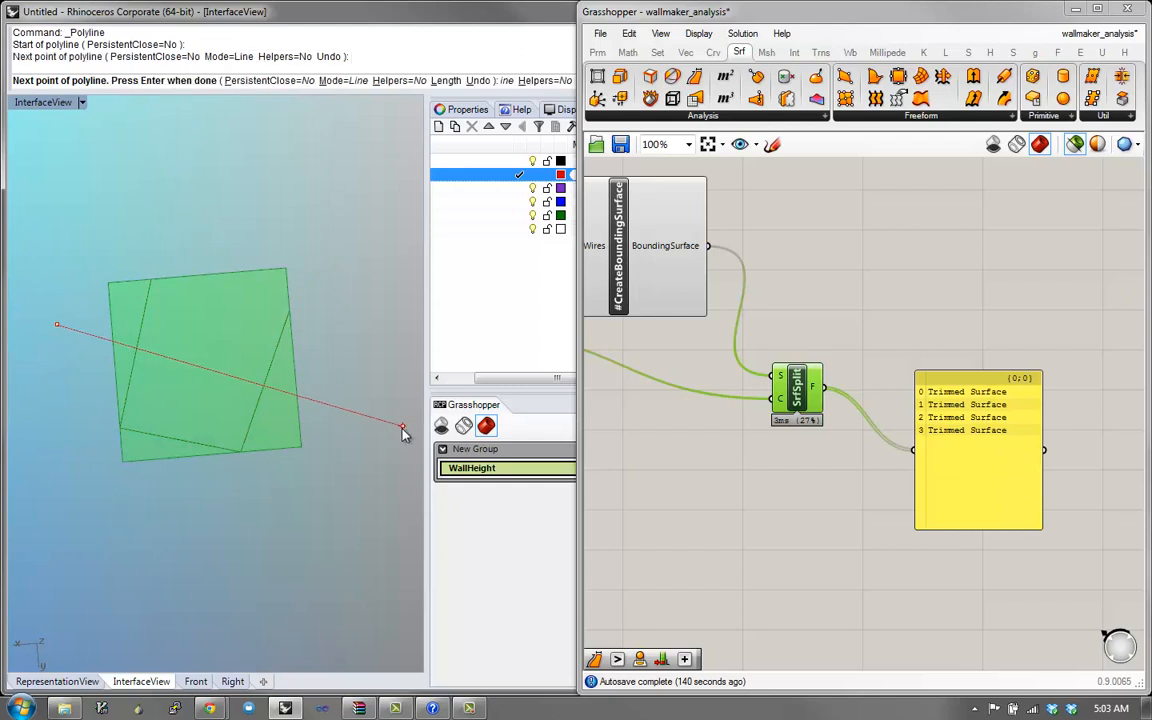
key("Return")
type("p")
key("Return")
left_click(172, 527)
left_click(207, 178)
key("Return")
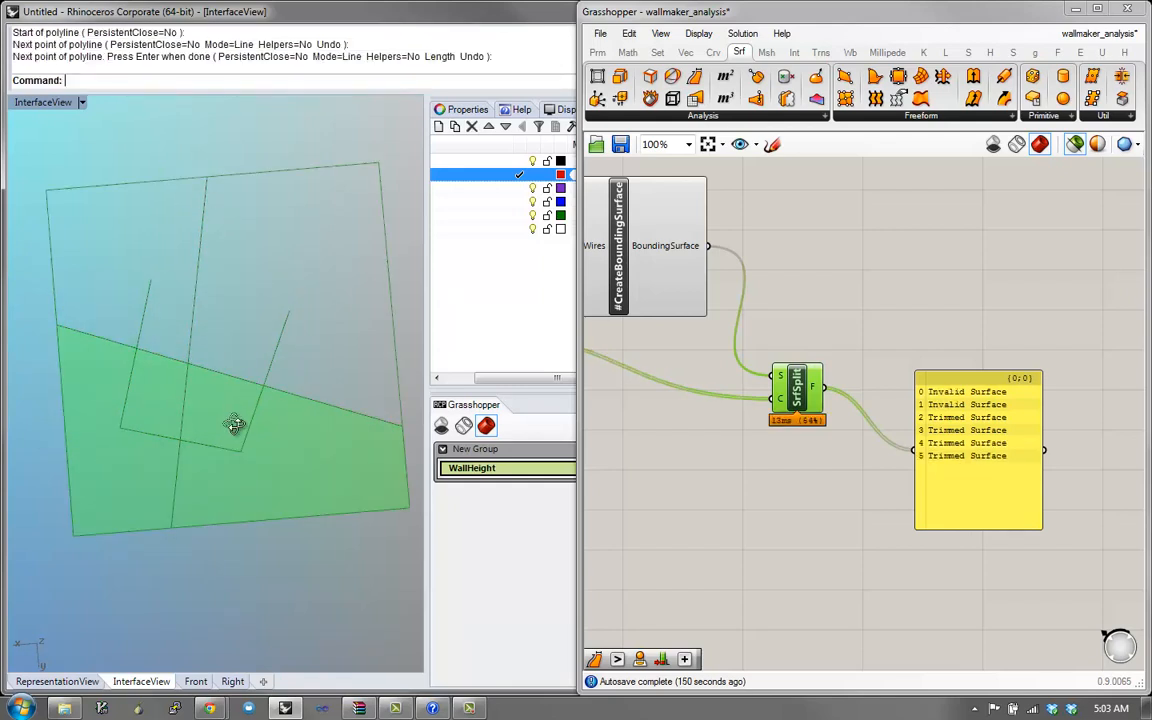
- Compare the previews of the Geo parameter, the #CreateBoundingSurface cluster and Surface Split to see how the new walls divide the surface
right_click_drag(234, 424, 228, 398)
right_click_drag(265, 357, 227, 334)
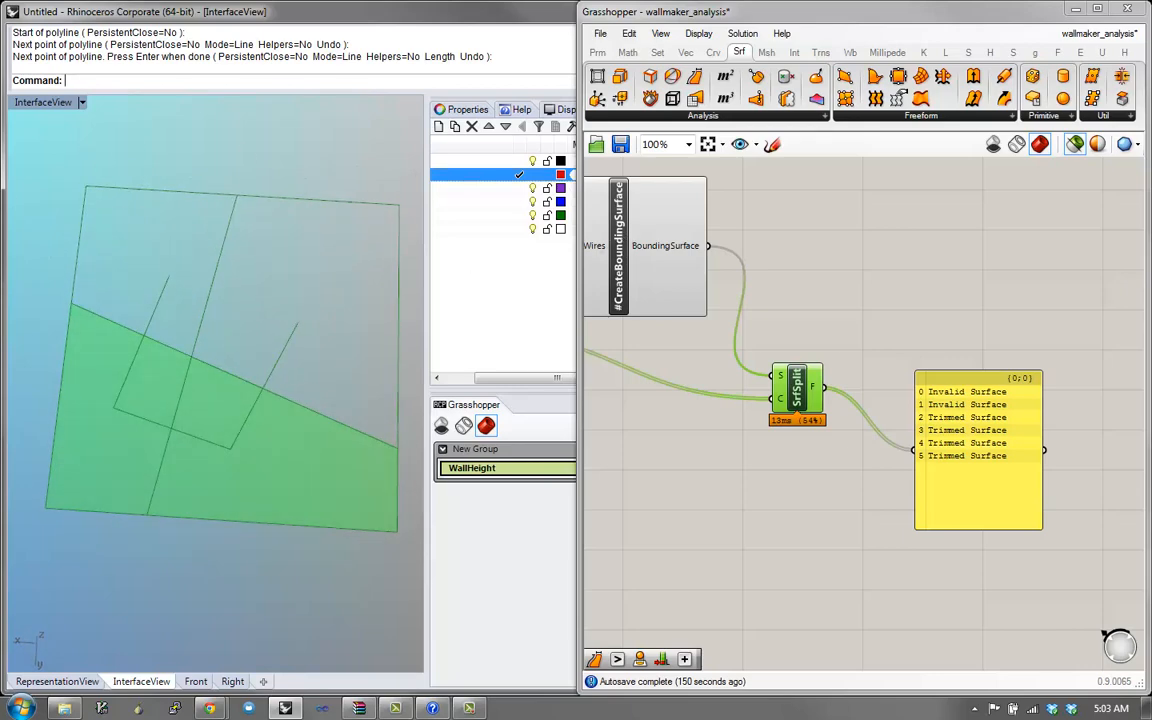
left_click(565, 387)
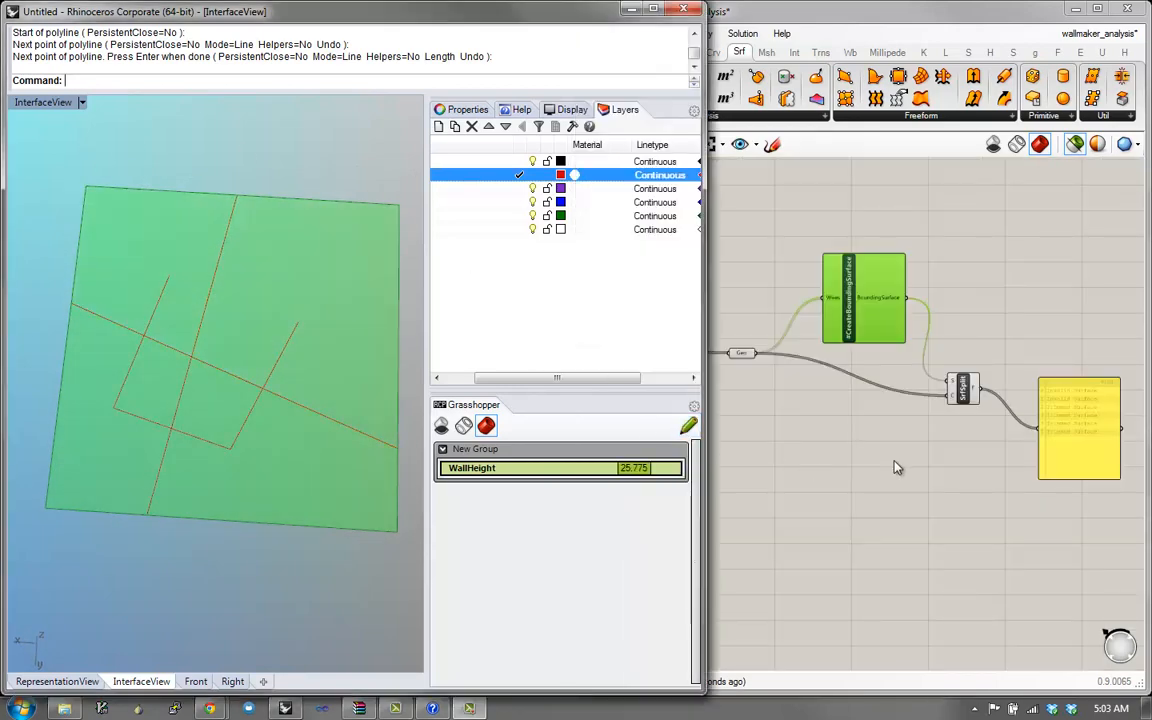
left_click(897, 463)
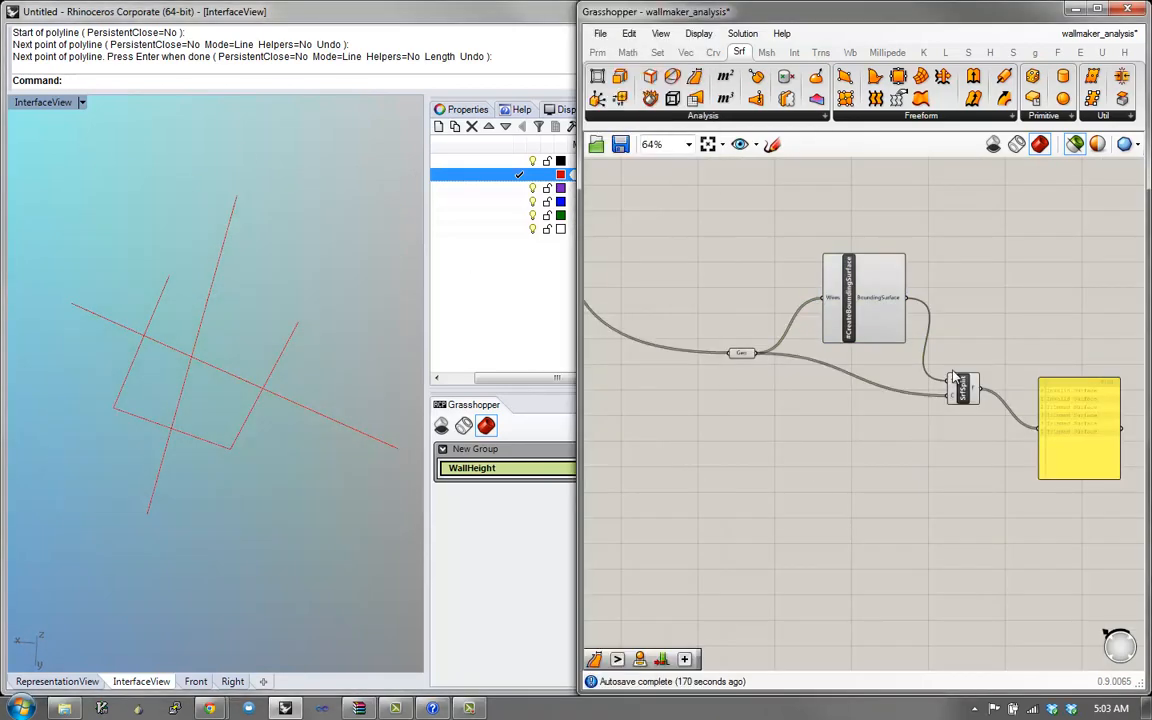
left_click(963, 380)
scroll(984, 393, "up", 2)
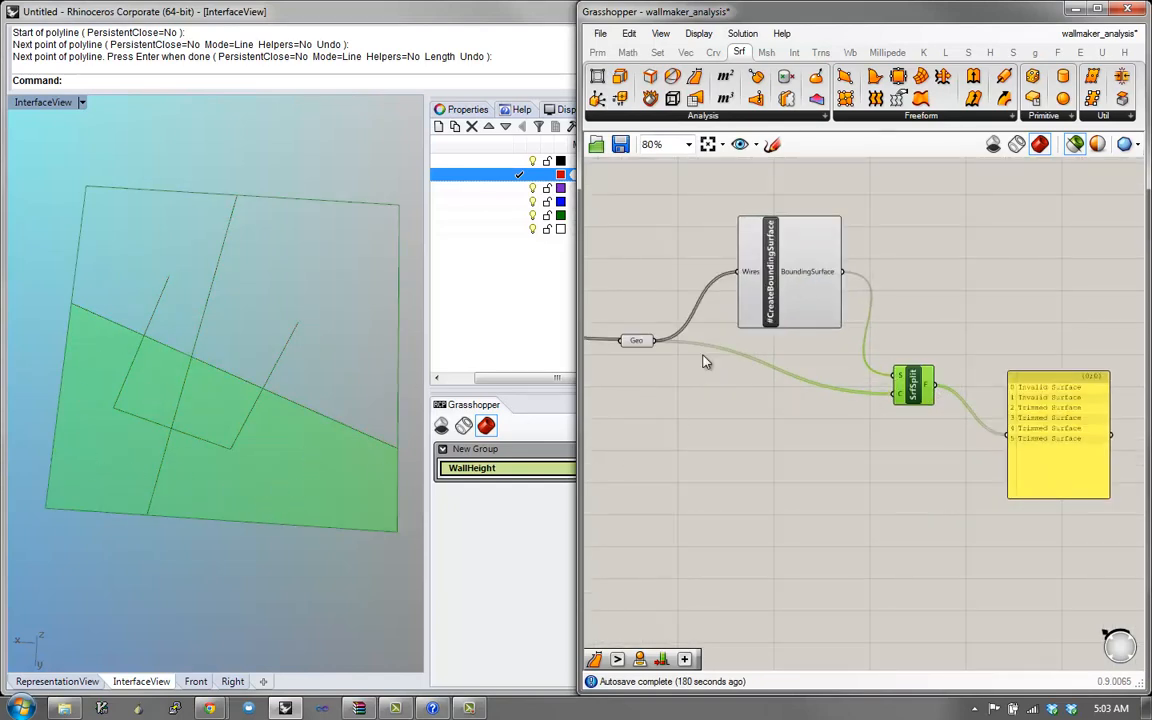
left_click(783, 281)
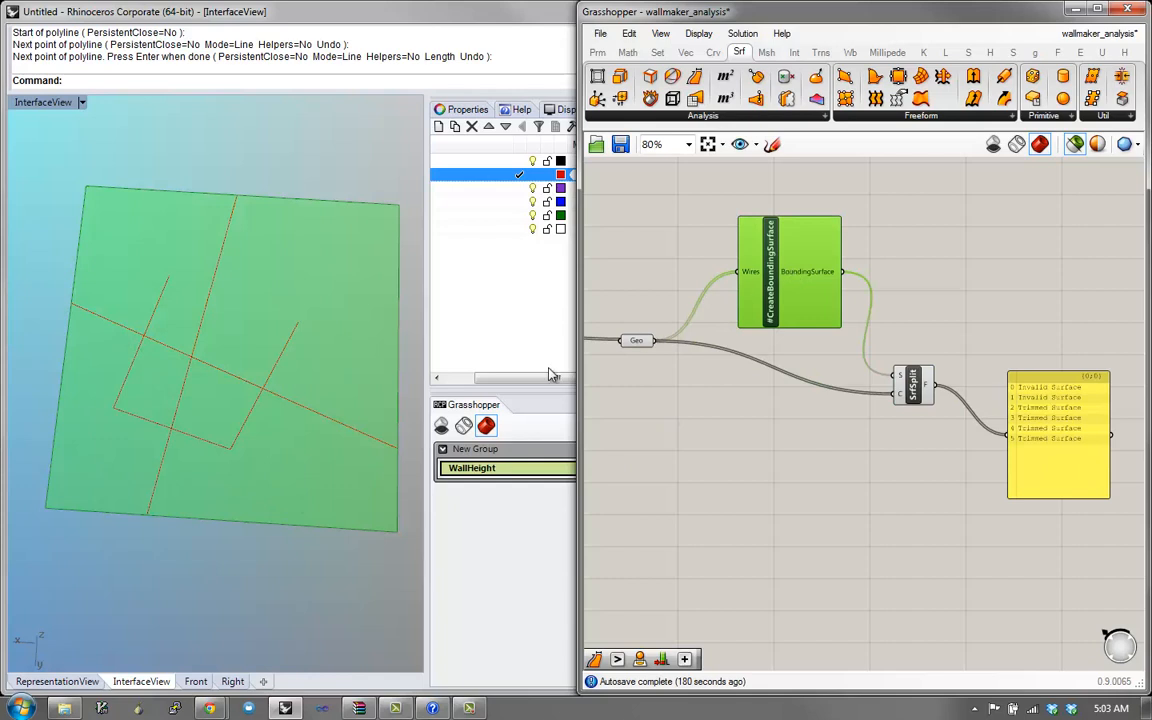
left_click(818, 470)
left_click(832, 312)
left_click(912, 388)
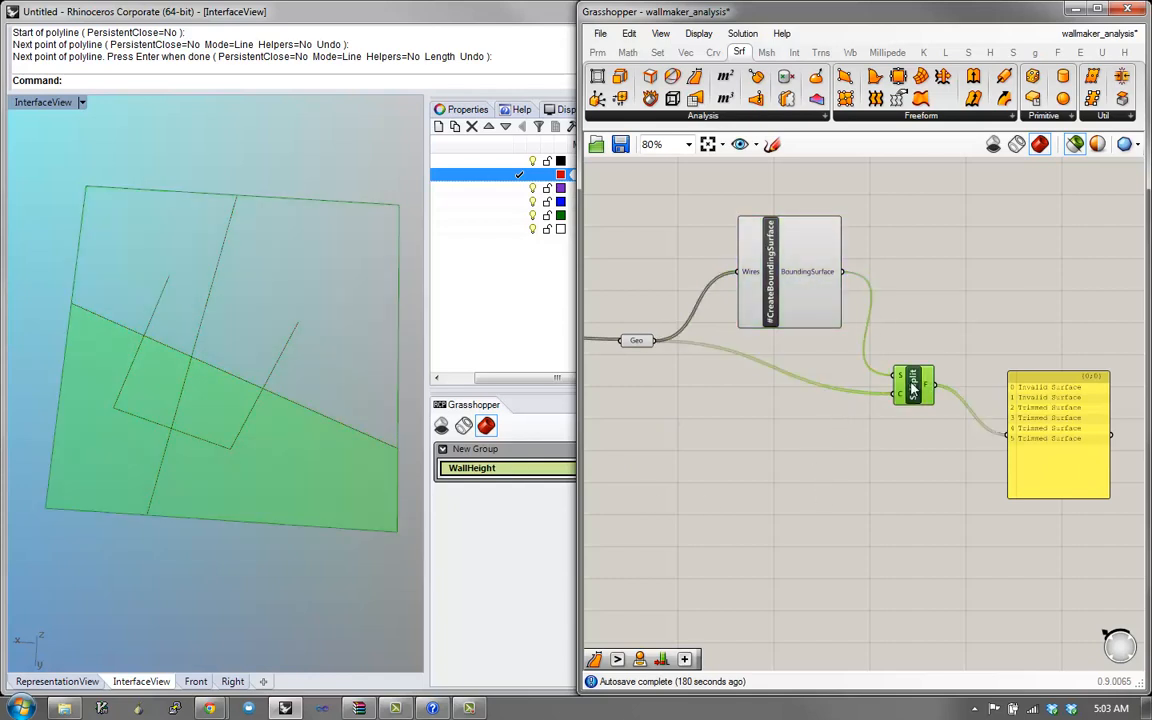
left_click(641, 344)
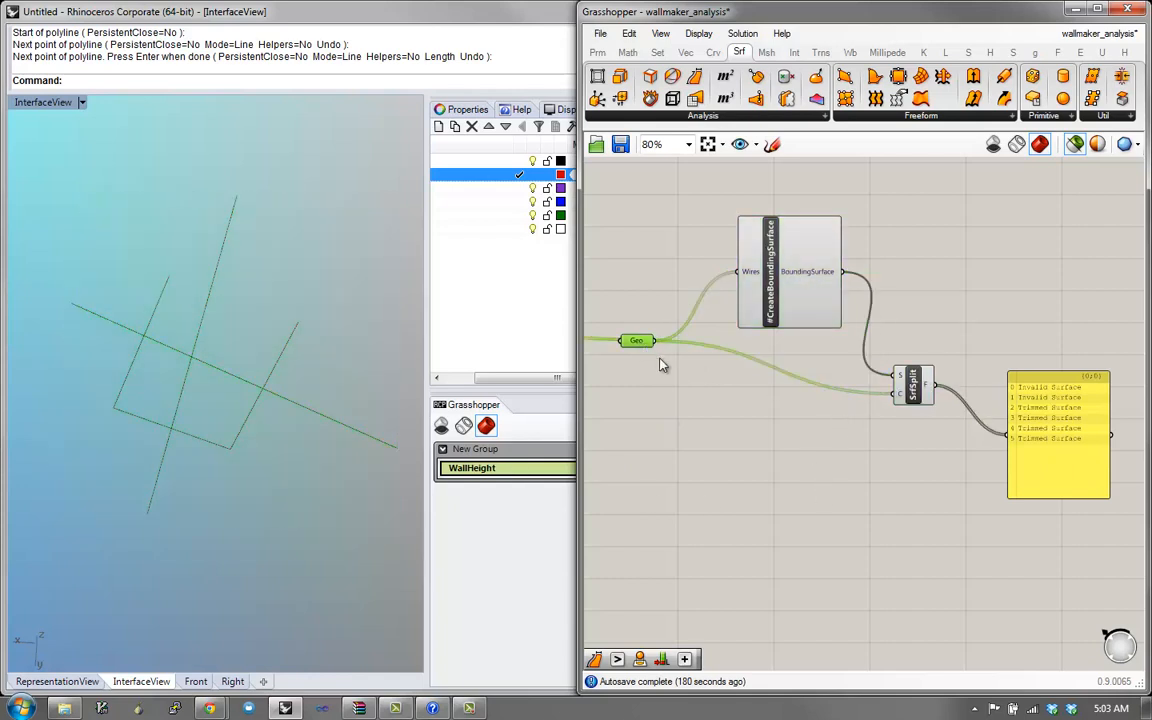
left_click(914, 384)
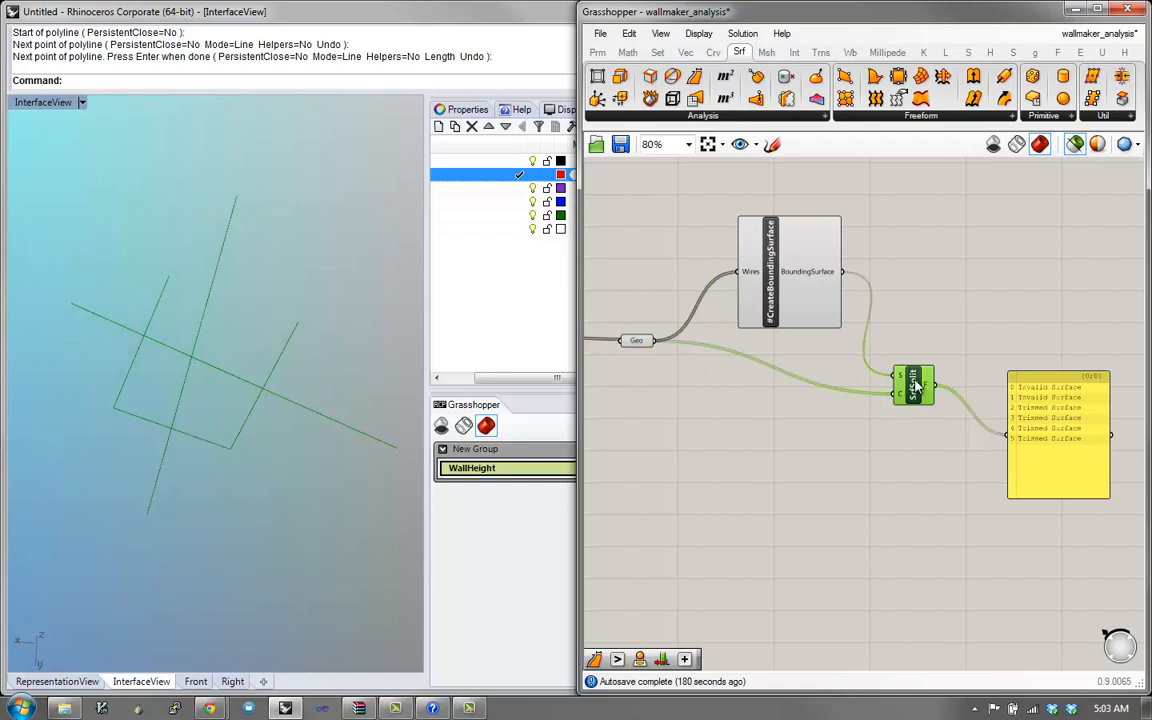
left_click(772, 284)
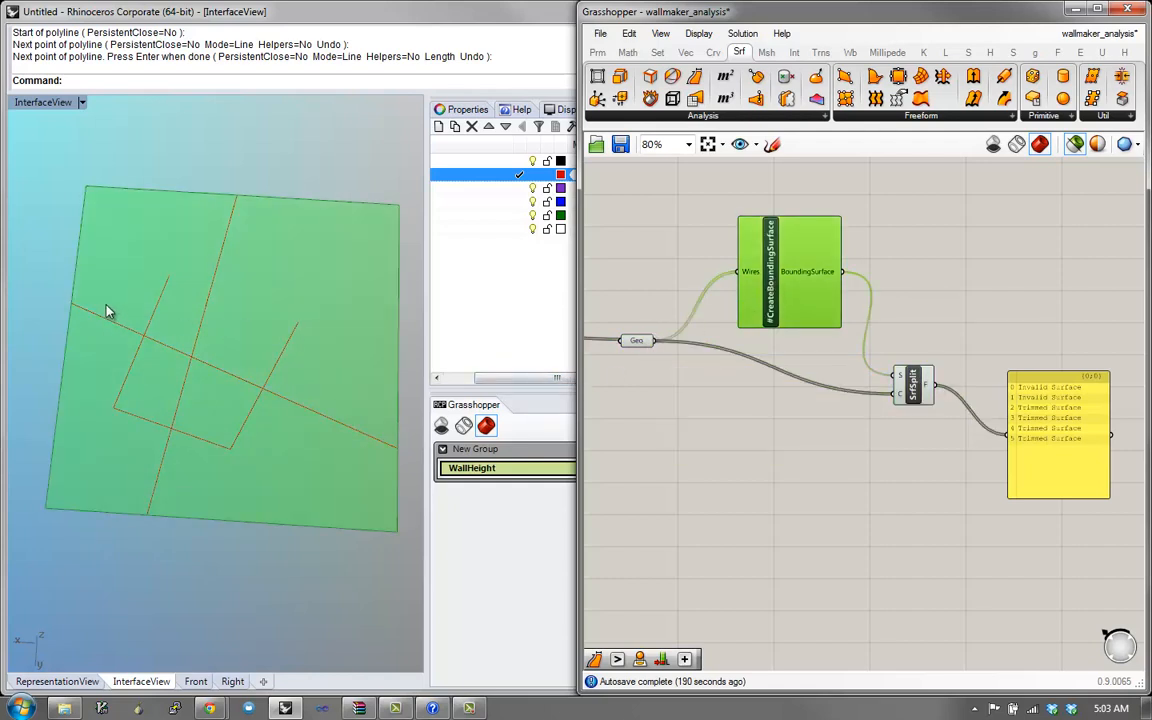
left_click(910, 388)
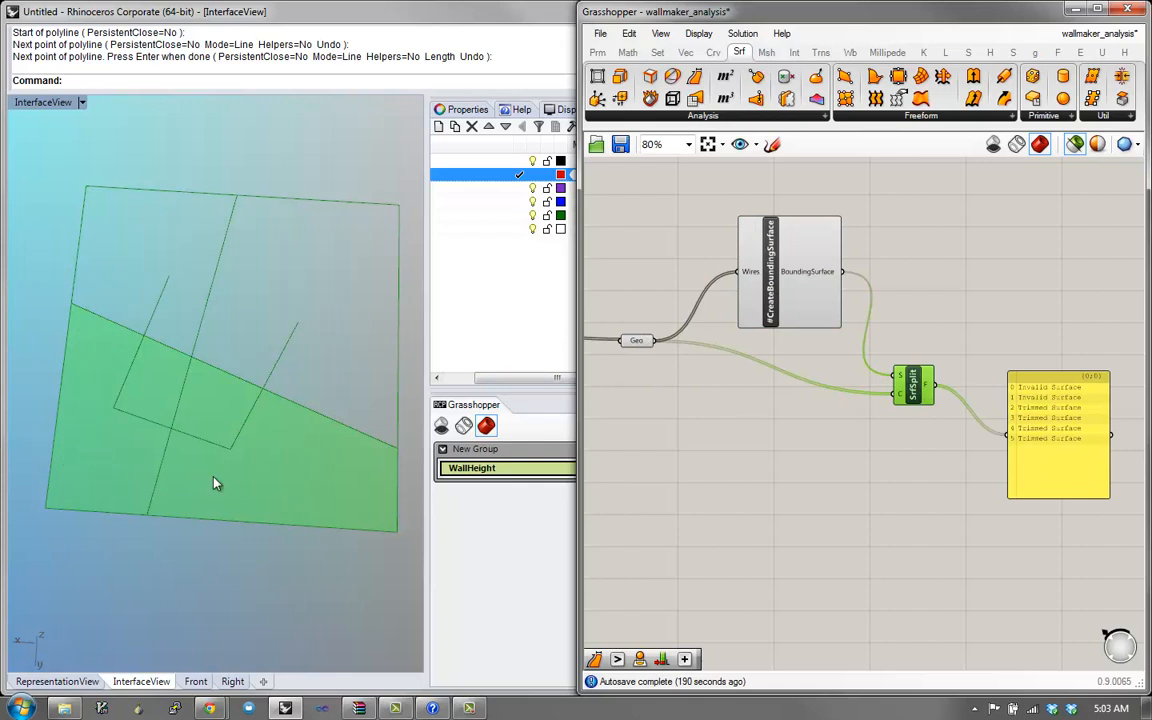
- Move the panel listing the split surfaces farther away from the Surface Split component
right_click_drag(978, 436, 896, 445)
left_click_drag(953, 418, 1084, 358)
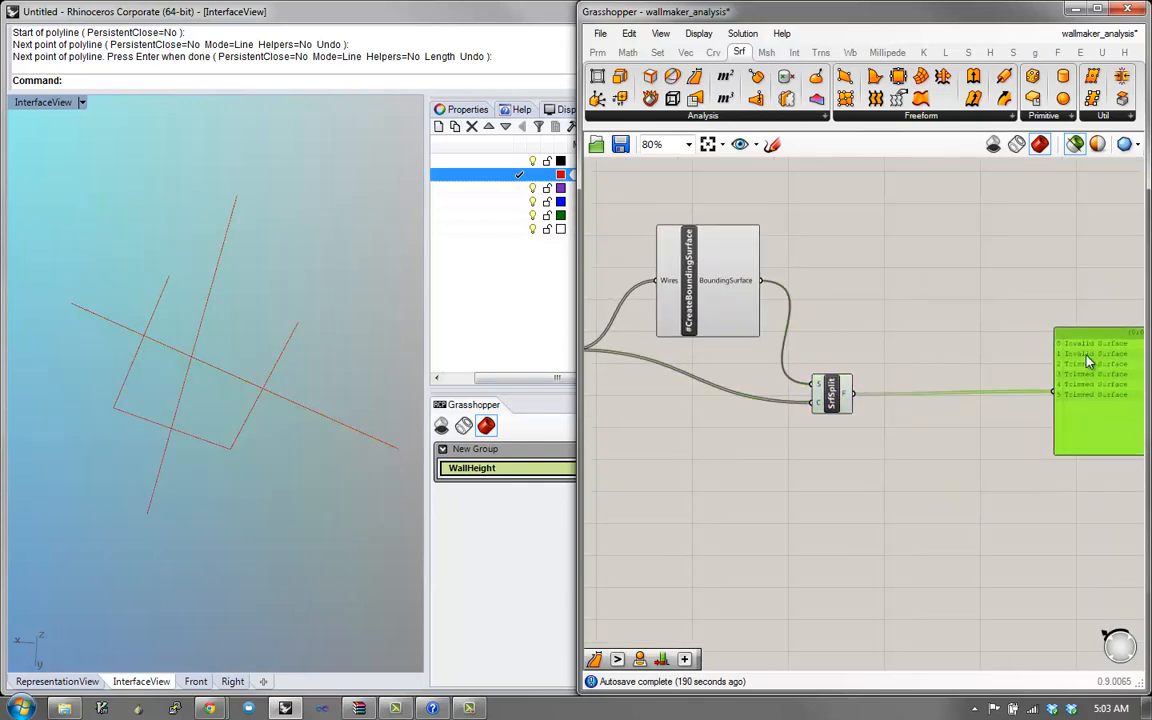
- Add an Area component and feed it the fragments output of the Surface Split component
double_click(987, 306)
type("area")
left_click(940, 285)
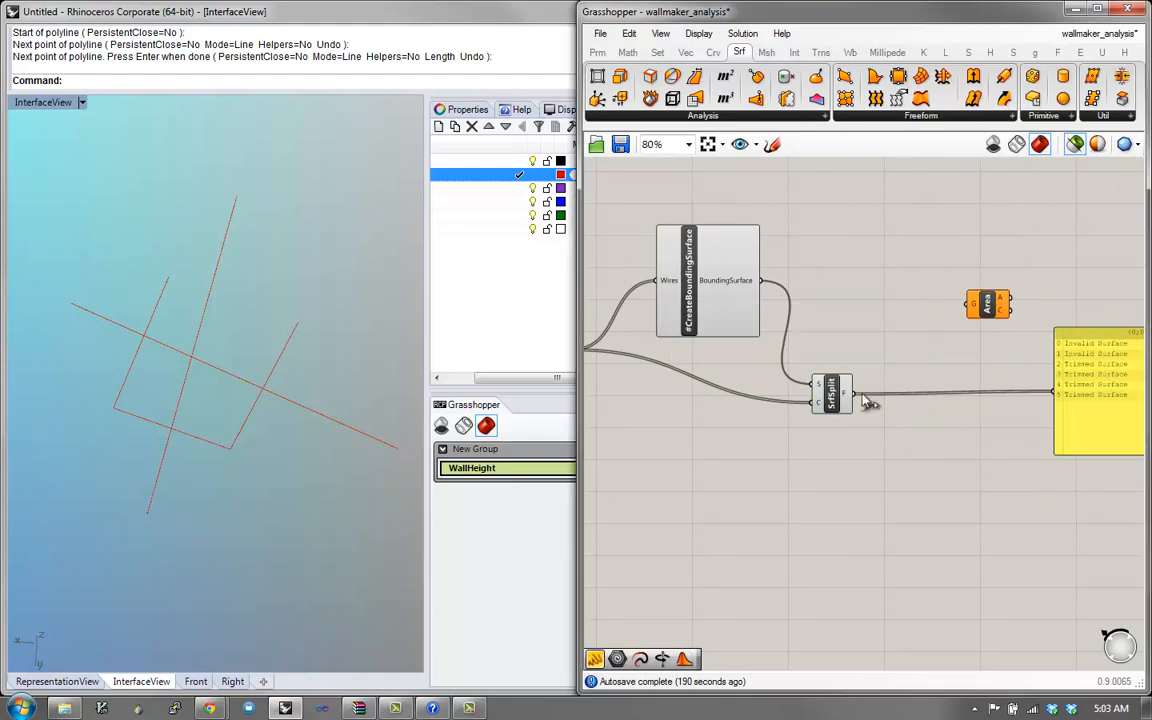
left_click_drag(850, 393, 955, 371)
left_click(990, 316)
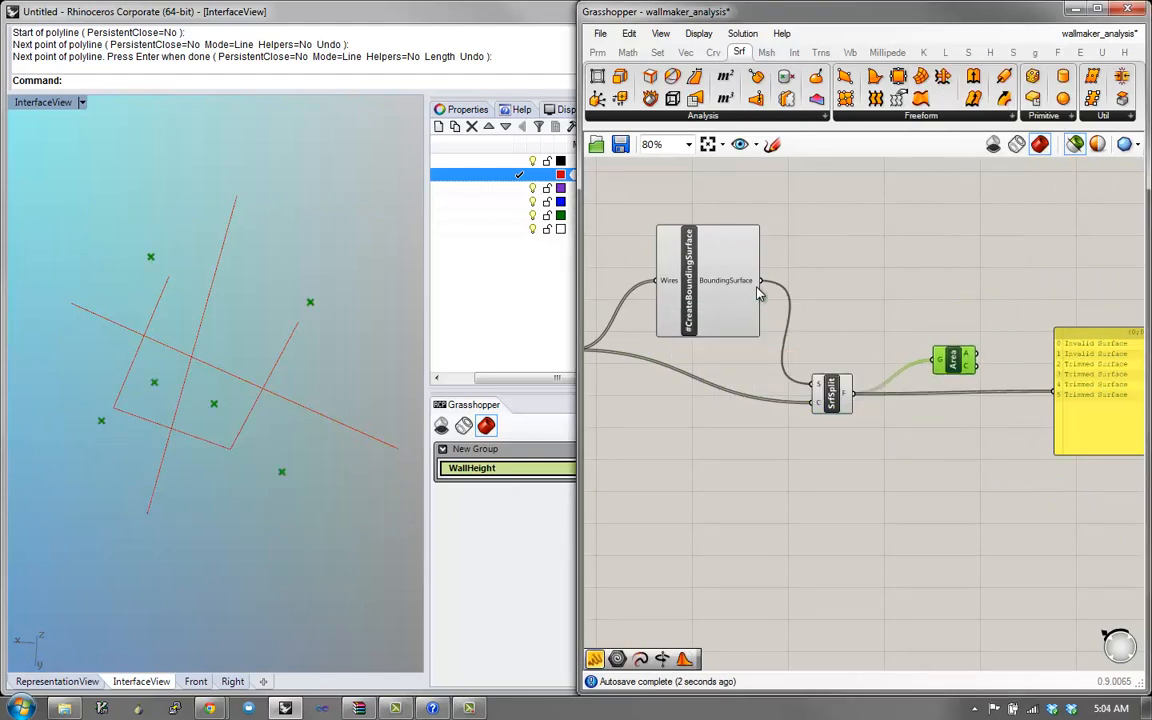
- Compare the area centroids with the previews of the #CreateBoundingSurface cluster and the Geo wall lines
left_click(668, 255, "shift")
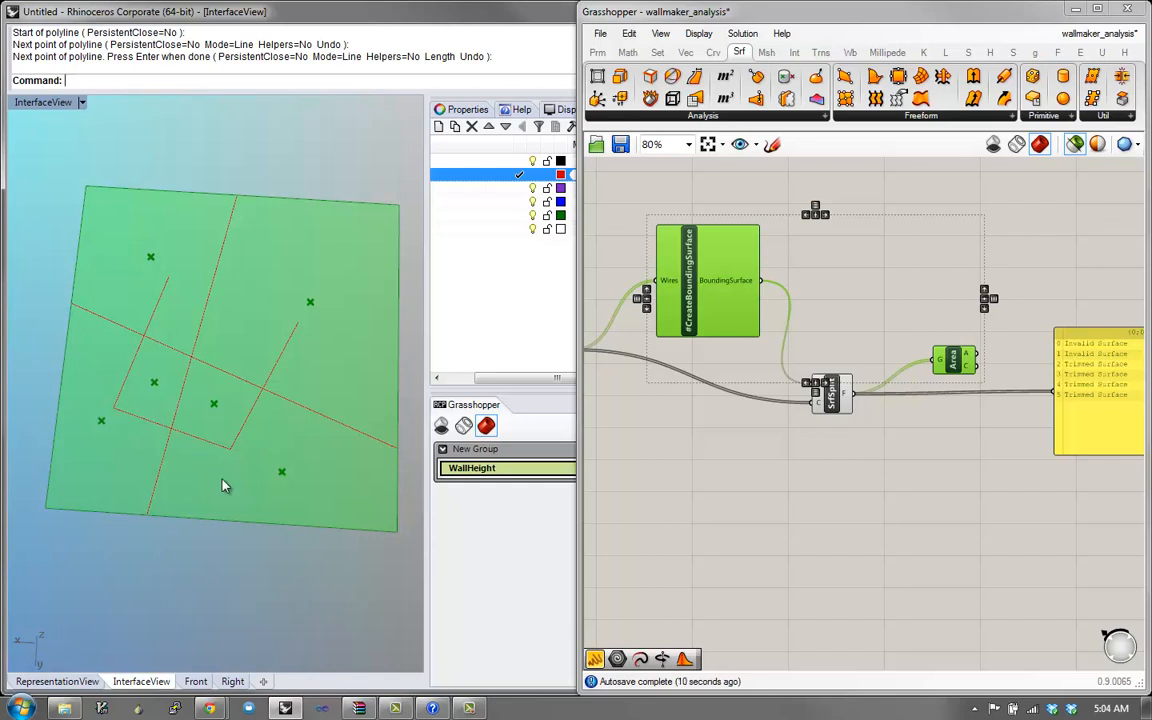
right_click_drag(629, 484, 745, 492)
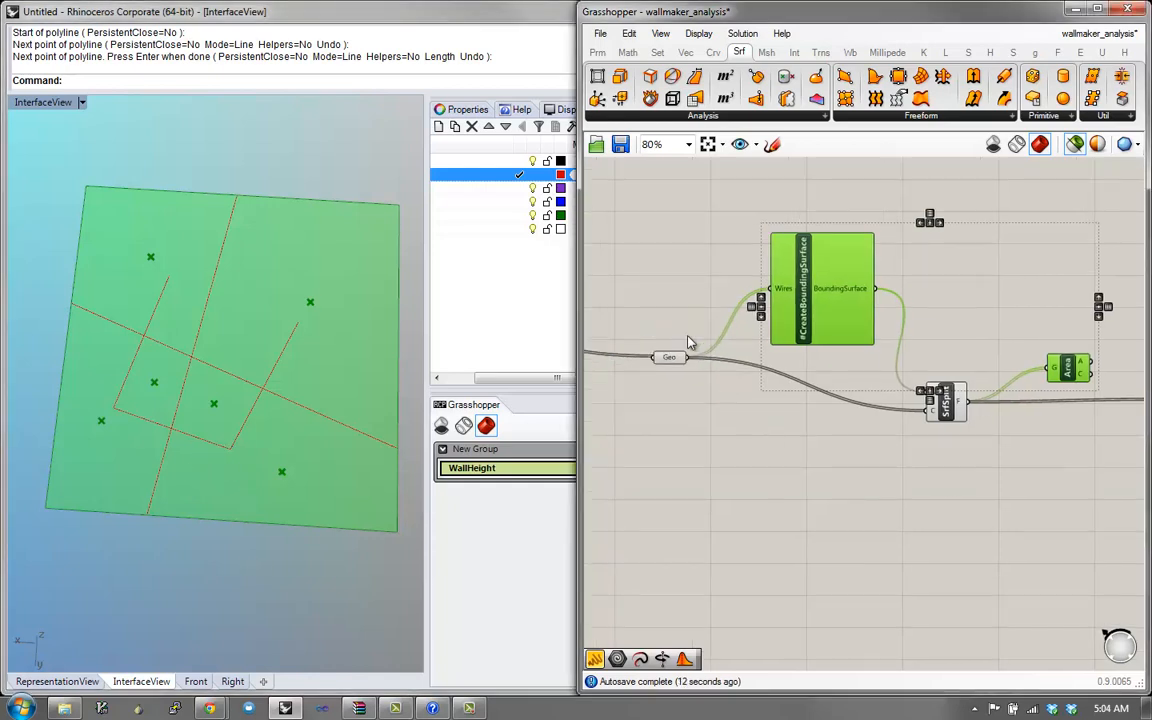
left_click(660, 357)
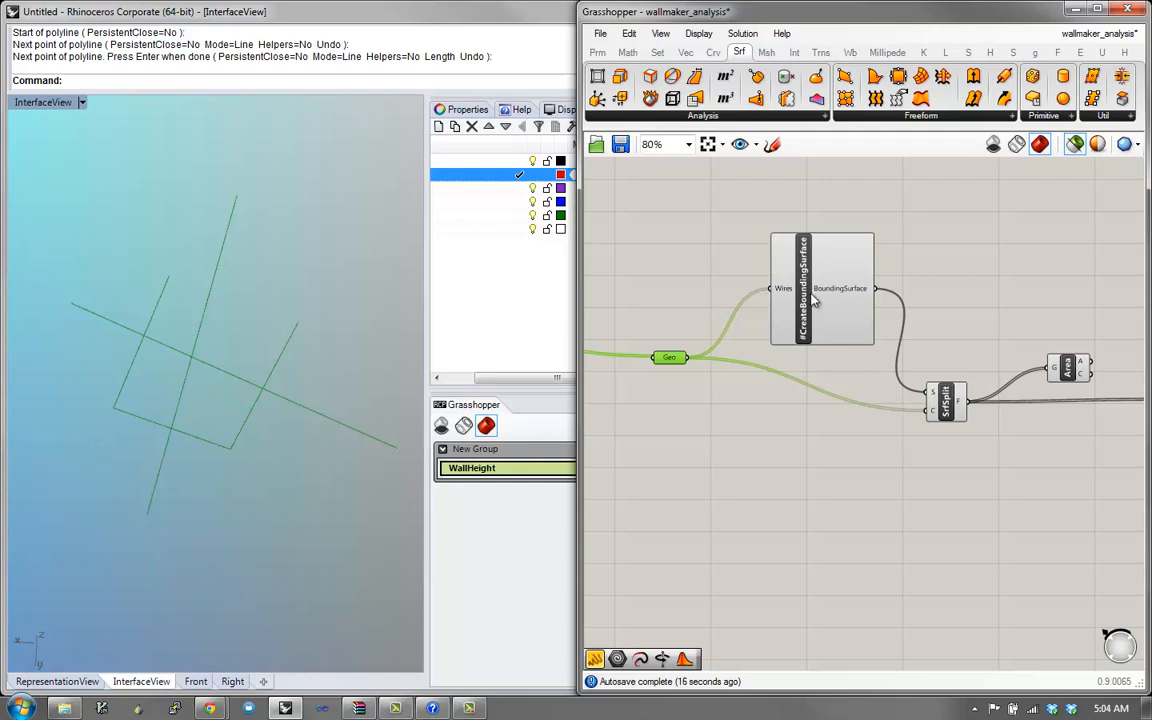
left_click(780, 290)
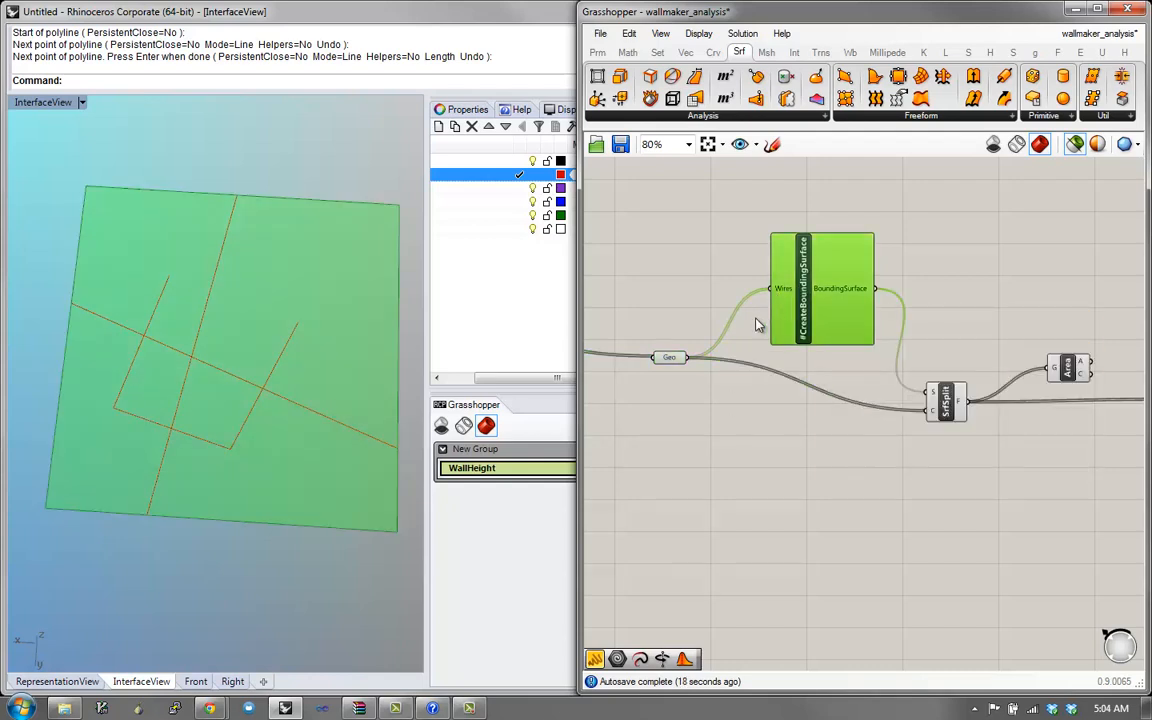
- Open the #CreateBoundingSurface cluster for editing and preview its Plane Surface component against the wall lines
double_click(801, 282)
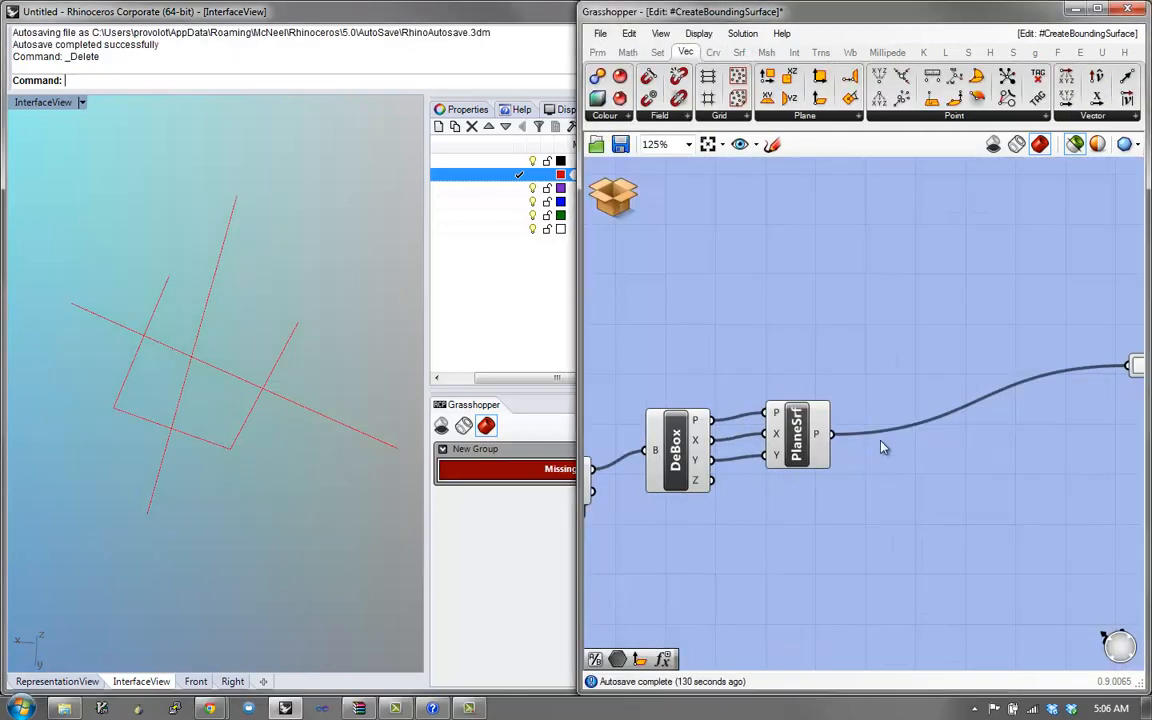
right_click_drag(846, 471, 945, 477)
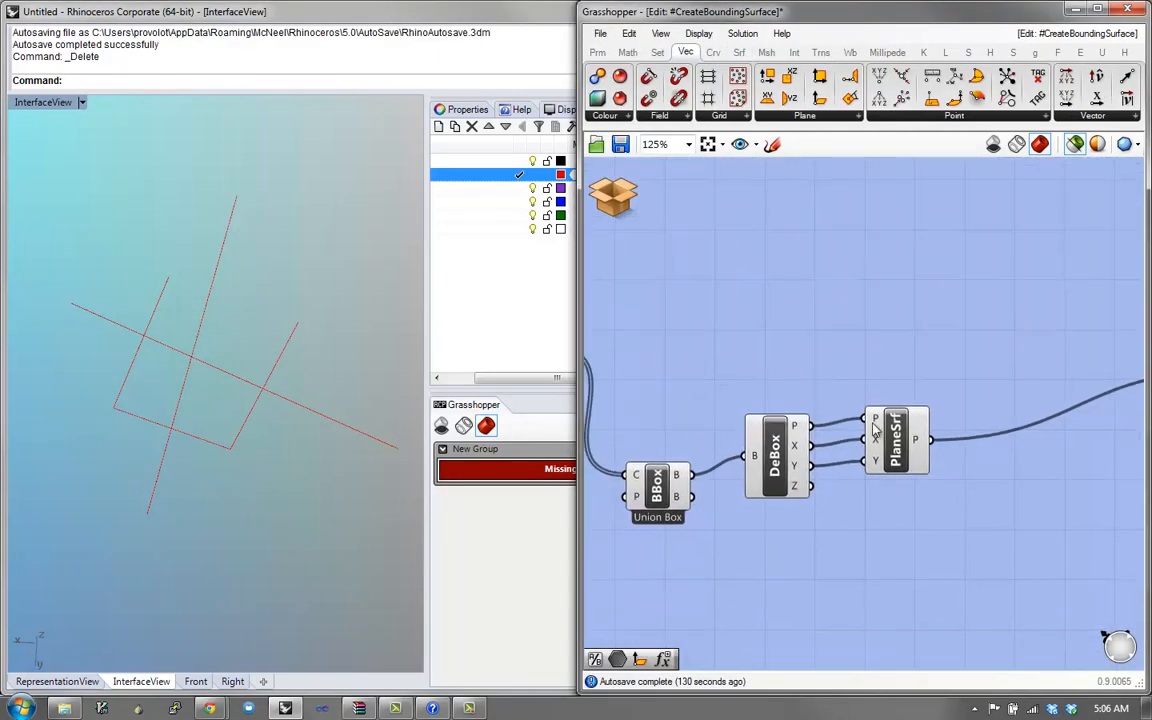
left_click(896, 428)
left_click(129, 362)
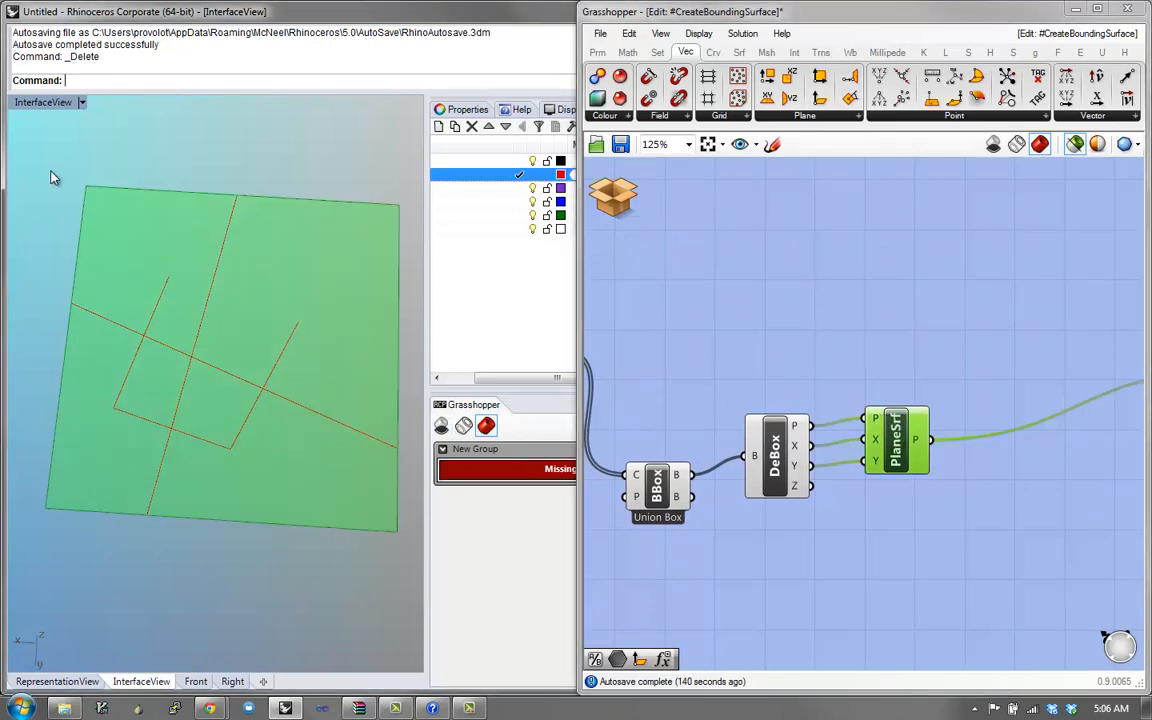
- Add a Scale component after Plane Surface and connect the plane surface to its geometry input
right_click_drag(913, 407, 845, 462)
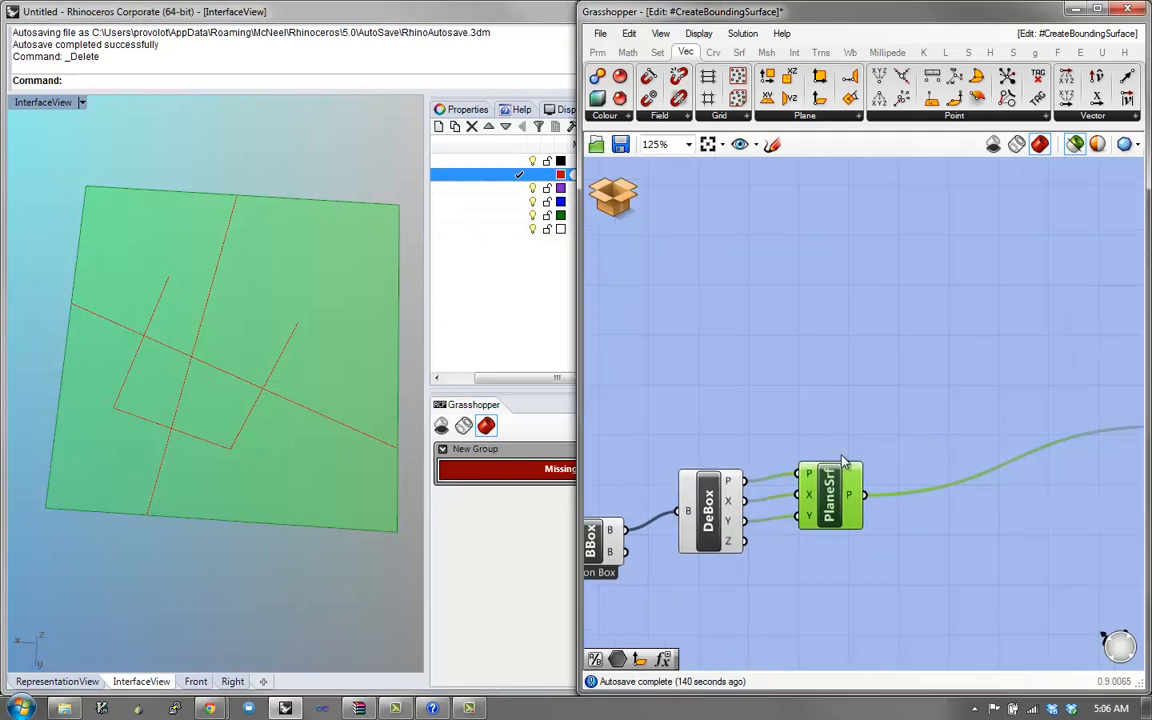
left_click(885, 388)
double_click(884, 383)
type("scale")
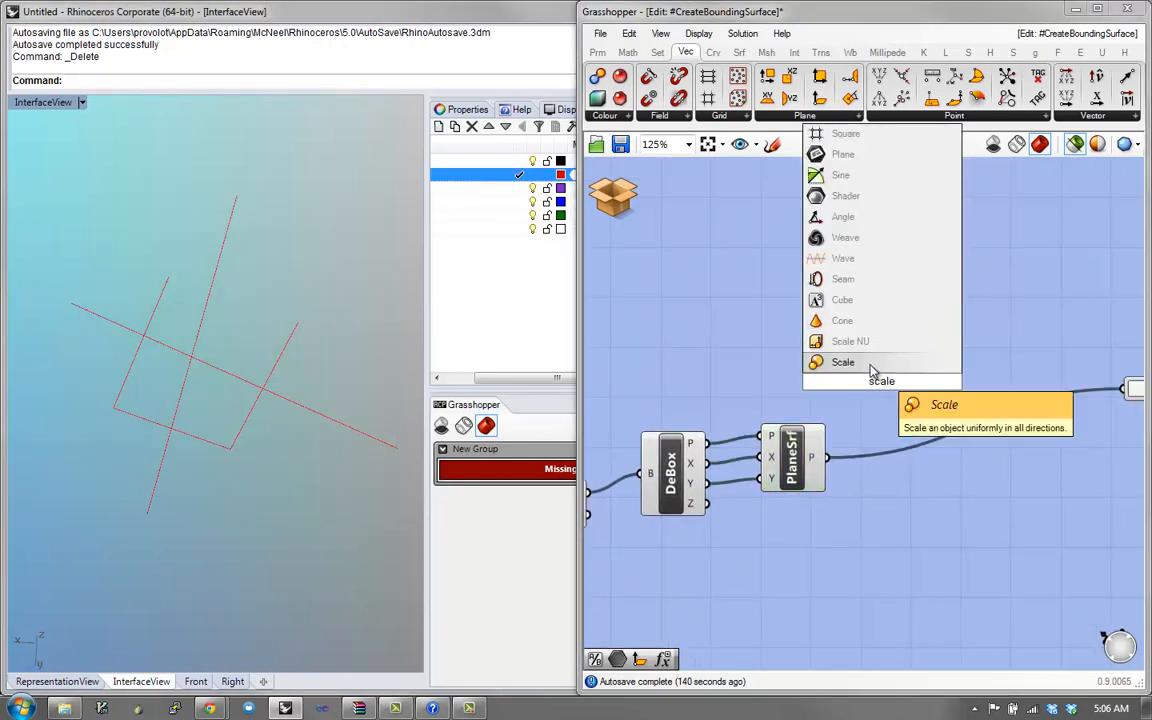
key("Return")
left_click_drag(868, 390, 830, 460)
left_click(888, 449)
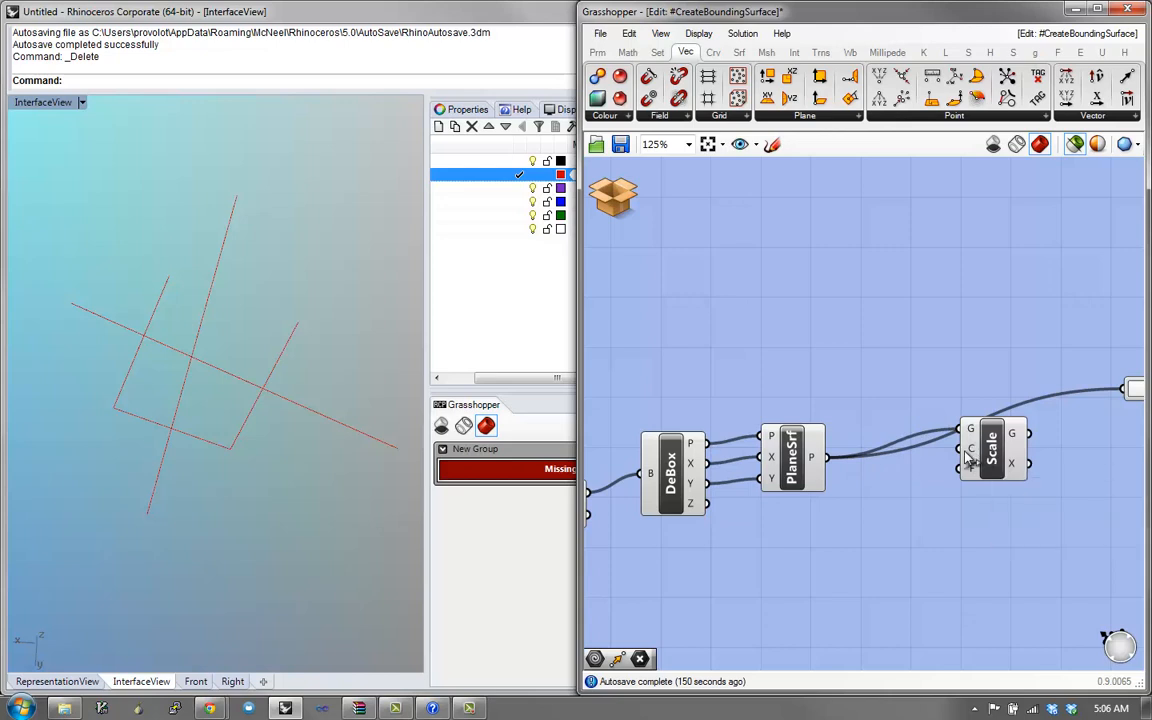
- Tidy the DeBox and Plane Surface components and add an Area component fed by the plane surface
mouse_move(792, 456)
left_mouse_down()
mouse_move(826, 455)
mouse_move(810, 466)
mouse_move(808, 452)
left_mouse_up()
mouse_move(672, 466)
left_mouse_down()
mouse_move(672, 445)
mouse_move(670, 456)
left_mouse_up()
left_click_drag(810, 466, 778, 466)
double_click(868, 539)
type("area")
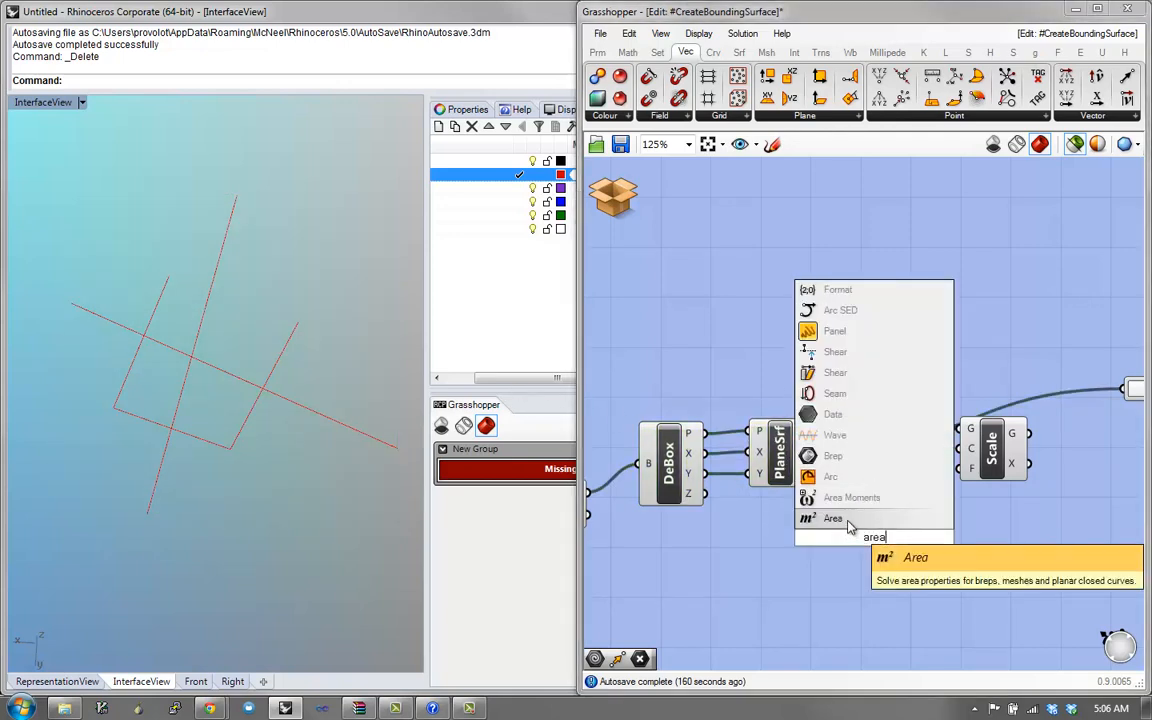
left_click(846, 522)
left_click_drag(815, 452, 838, 545)
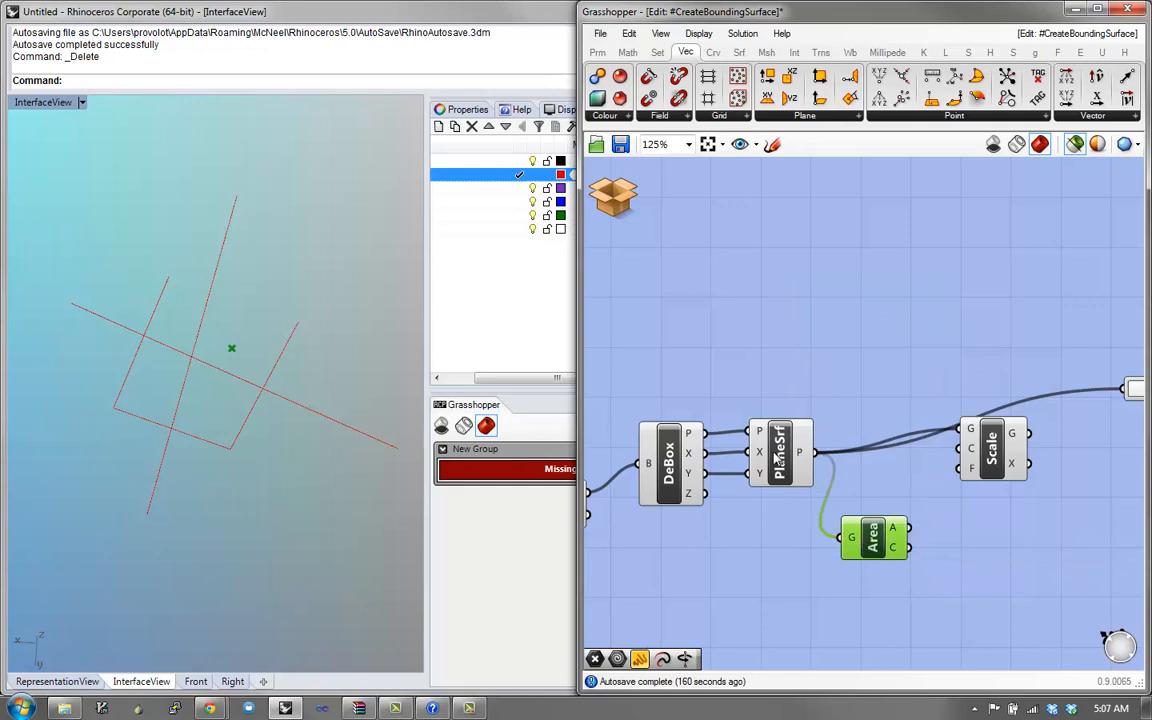
- Preview the plane surface with its centroid and connect the Area centroid output to the Scale component's center input
left_click(800, 480)
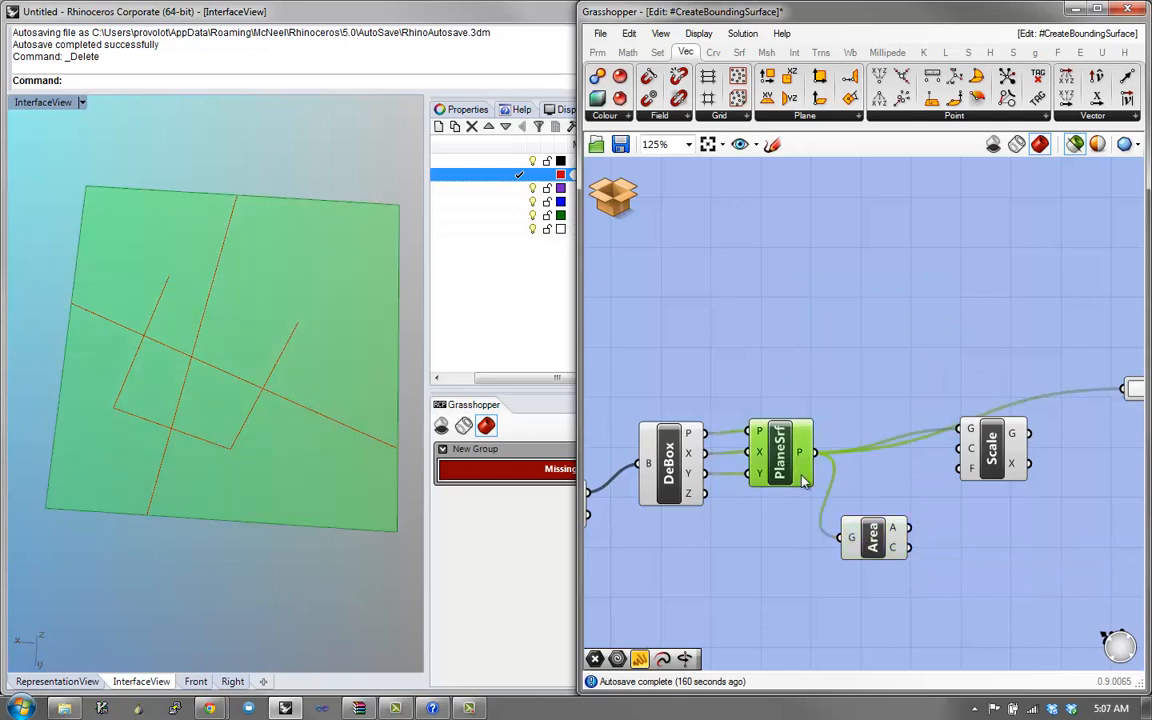
left_click(876, 541, "shift")
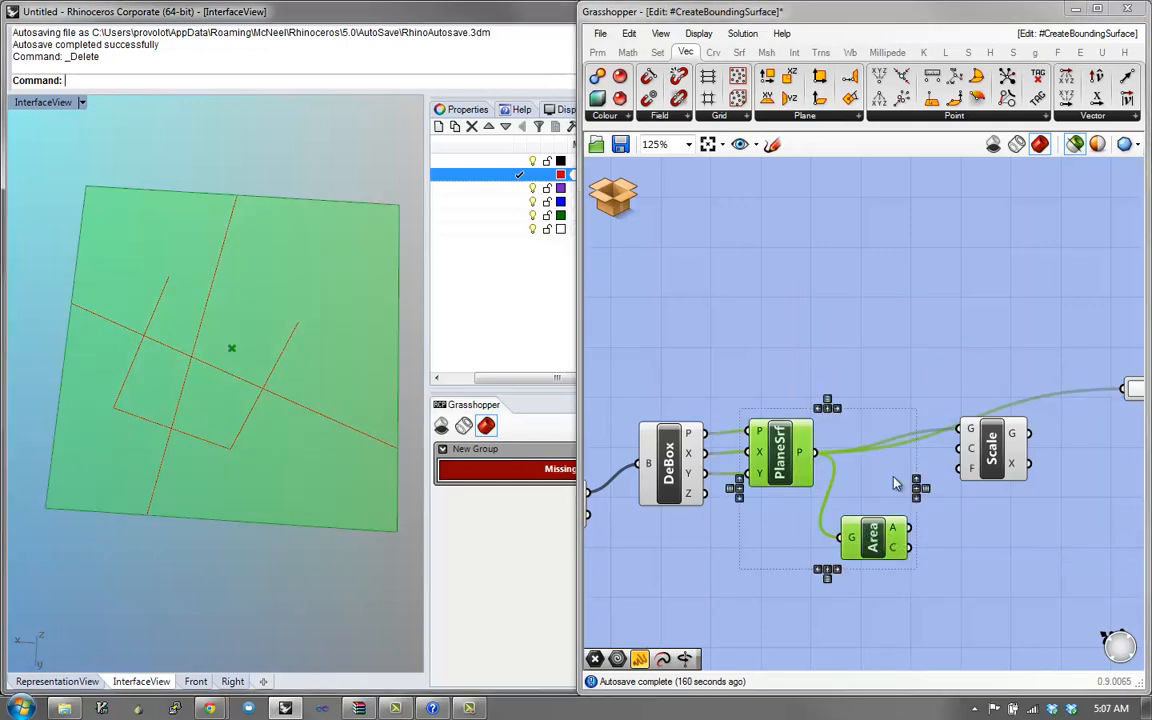
left_click(1008, 560)
left_click_drag(898, 558, 966, 464)
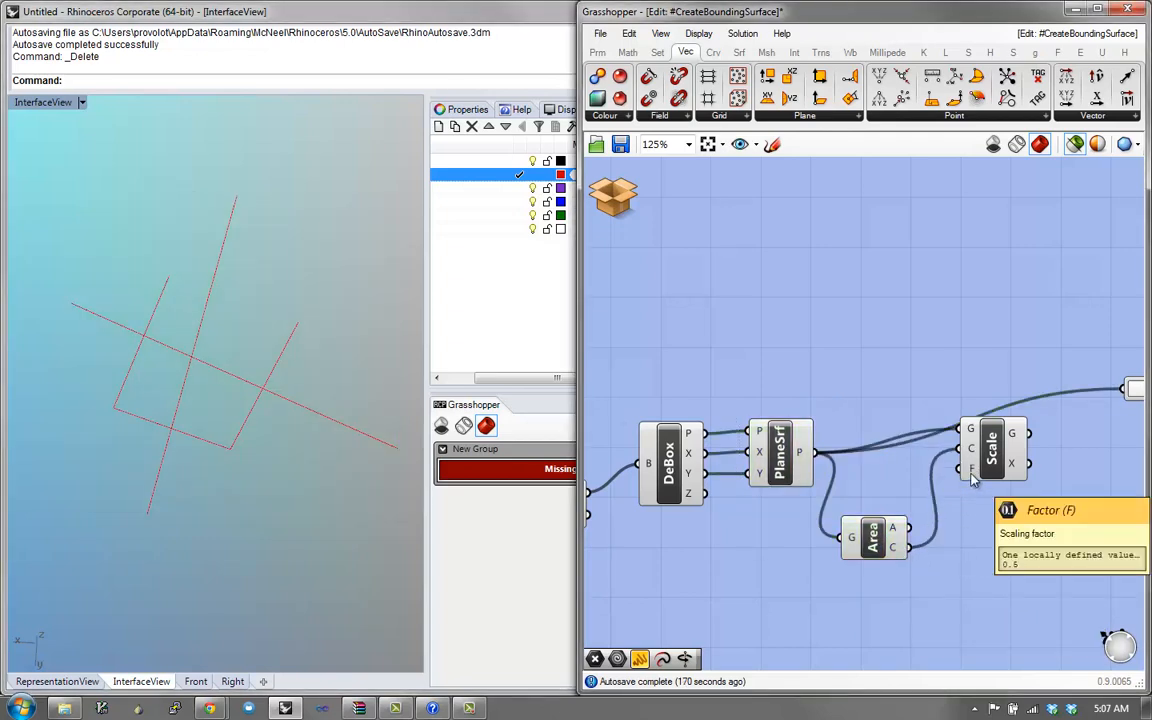
left_click_drag(872, 540, 872, 486)
left_click(1012, 450)
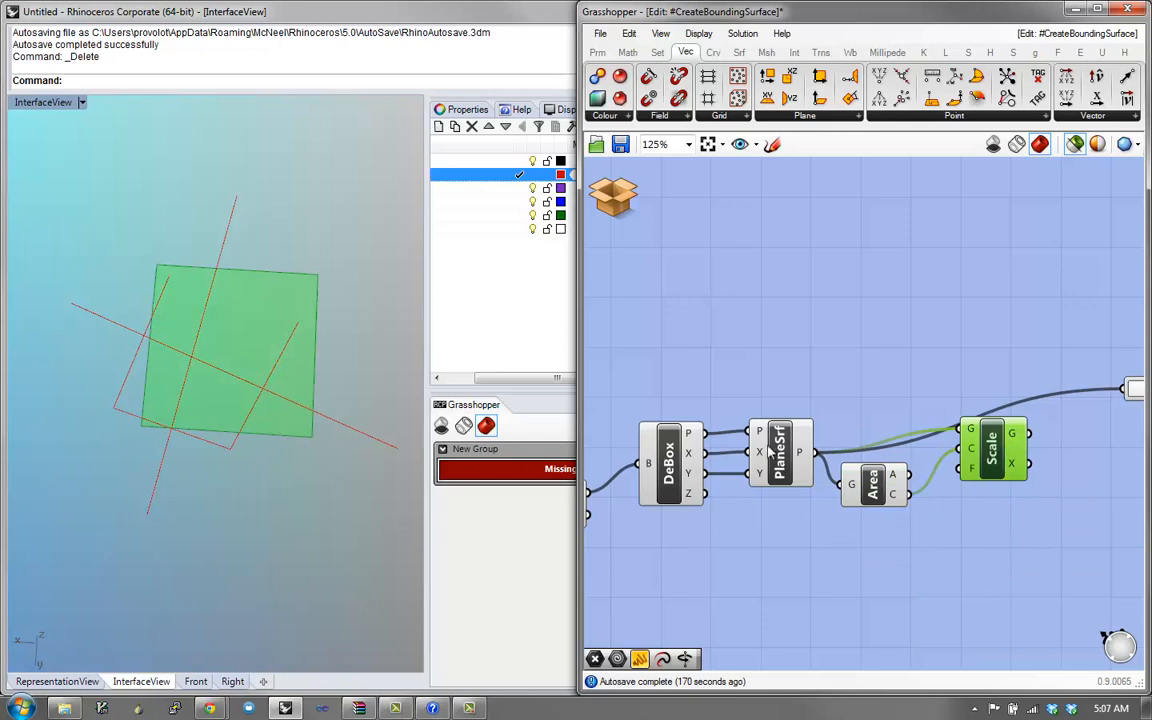
- Add a number slider set to 1.2, connect it to the Scale factor, and preview the scaled surface
double_click(914, 567)
type("1.2")
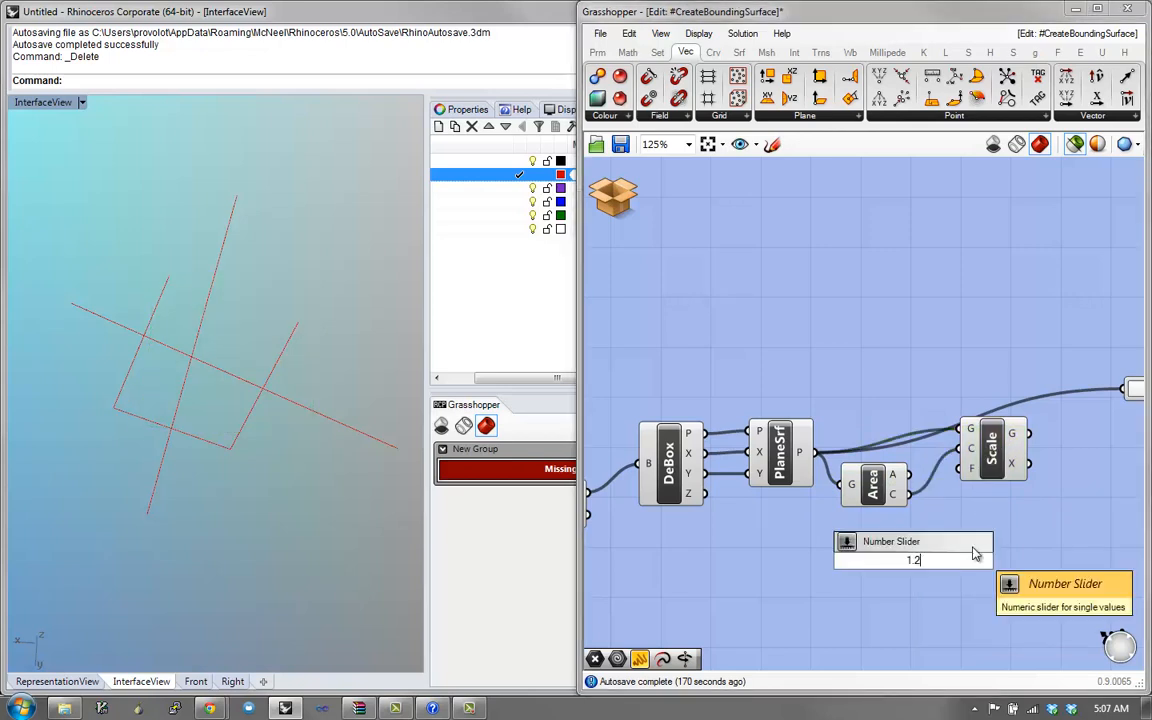
key("Return")
left_click_drag(997, 560, 966, 468)
left_click_drag(852, 560, 788, 556)
left_click(990, 450)
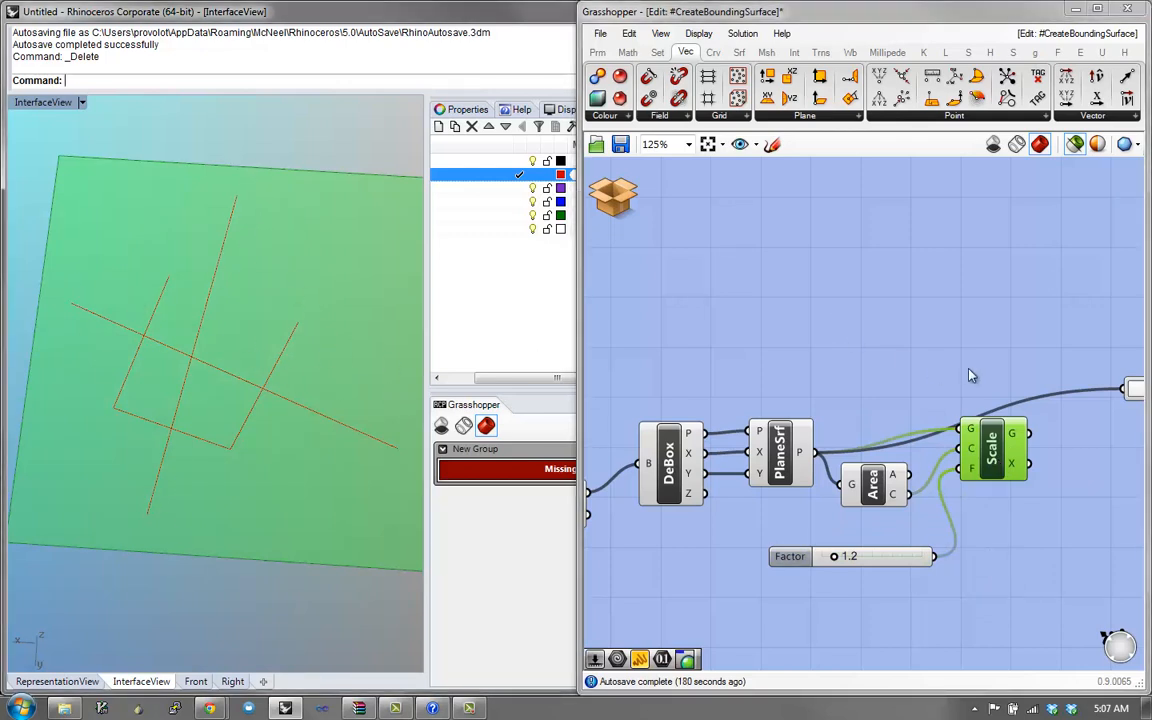
- Connect the scaled geometry to the cluster's output, and save and close the cluster
right_click_drag(1051, 436, 932, 466)
left_click_drag(911, 464, 1005, 420)
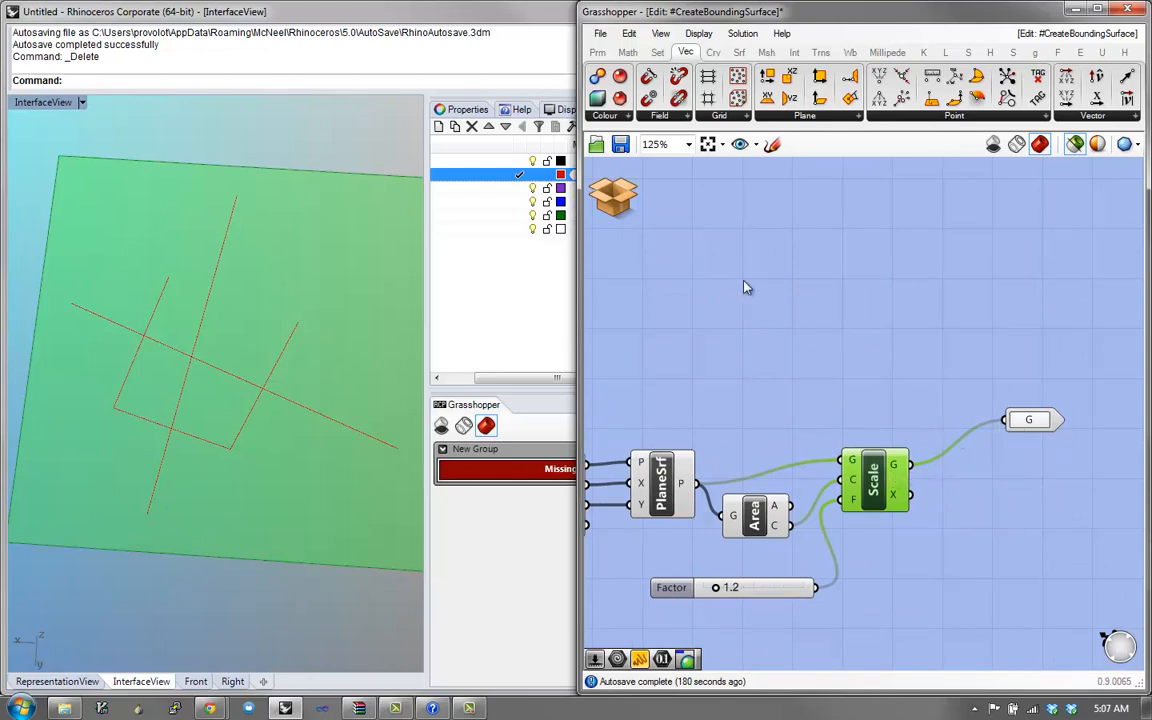
left_click(612, 196)
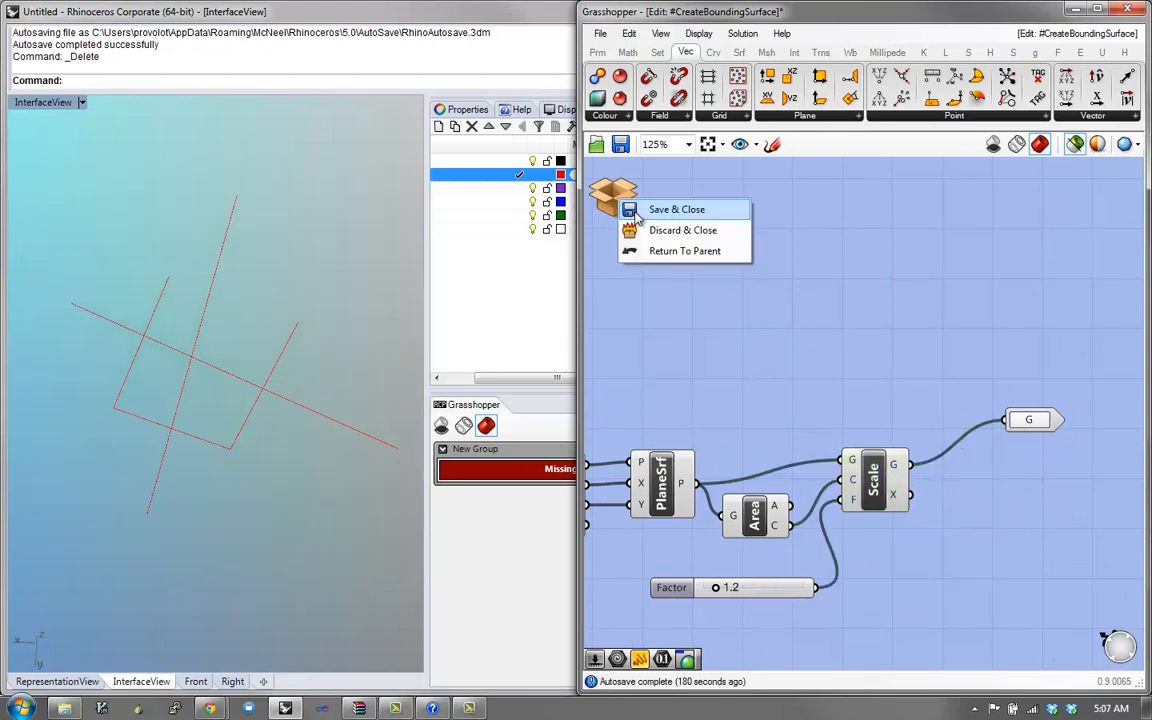
left_click(662, 206)
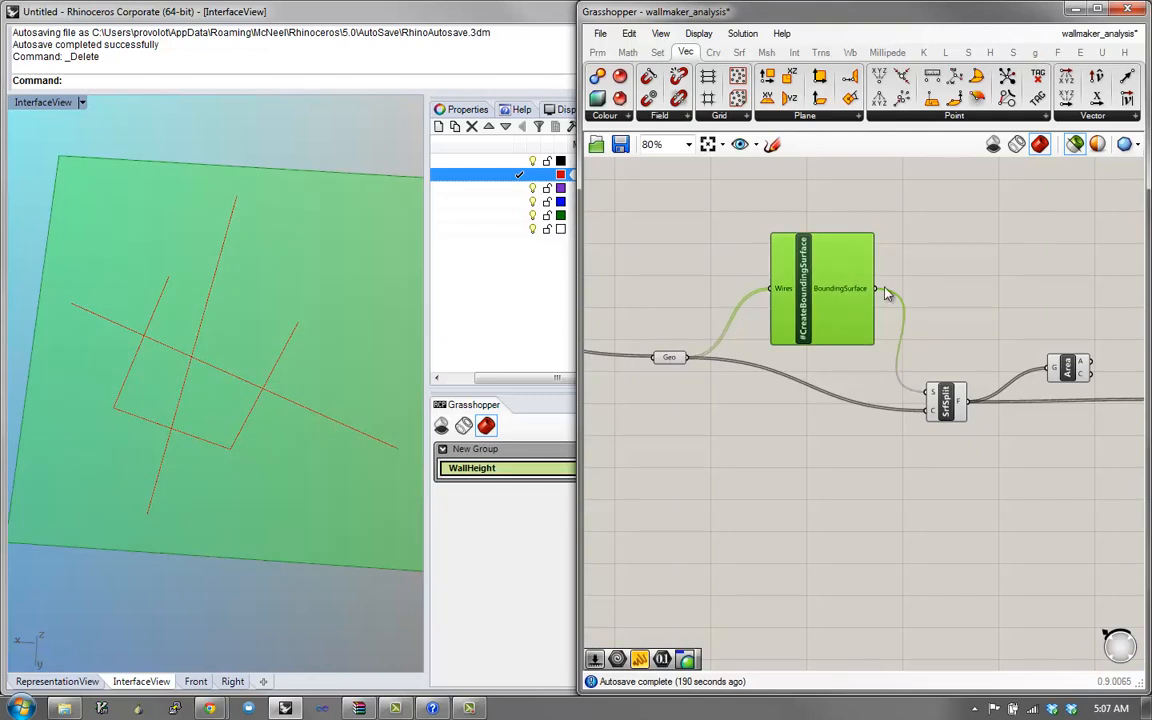
- Compare the Surface Split and Area previews to see how the enlarged bounding surface is divided by the walls
left_click(943, 402)
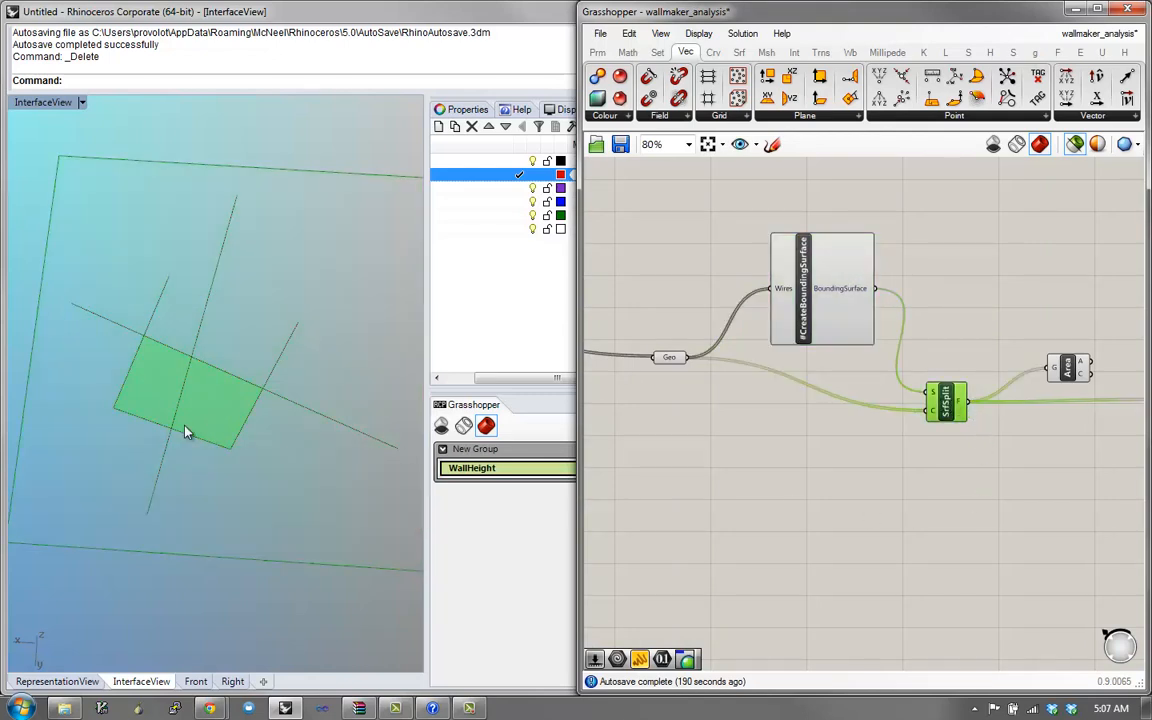
right_click_drag(1052, 522, 960, 570)
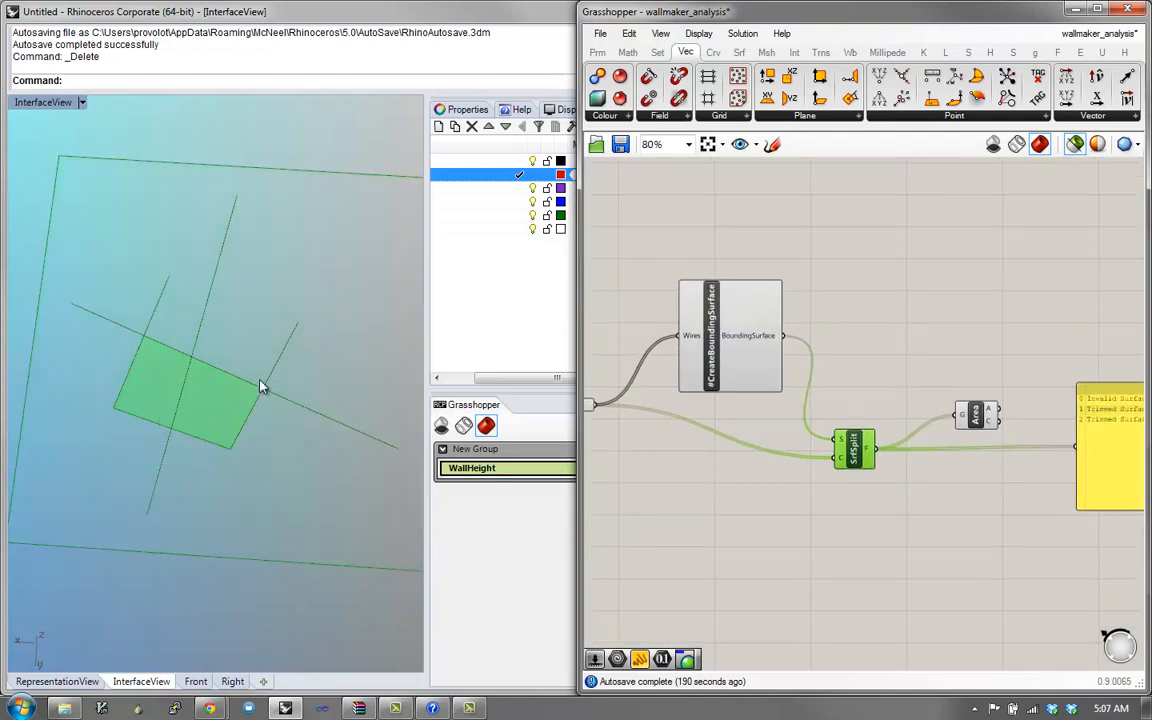
left_click(971, 404)
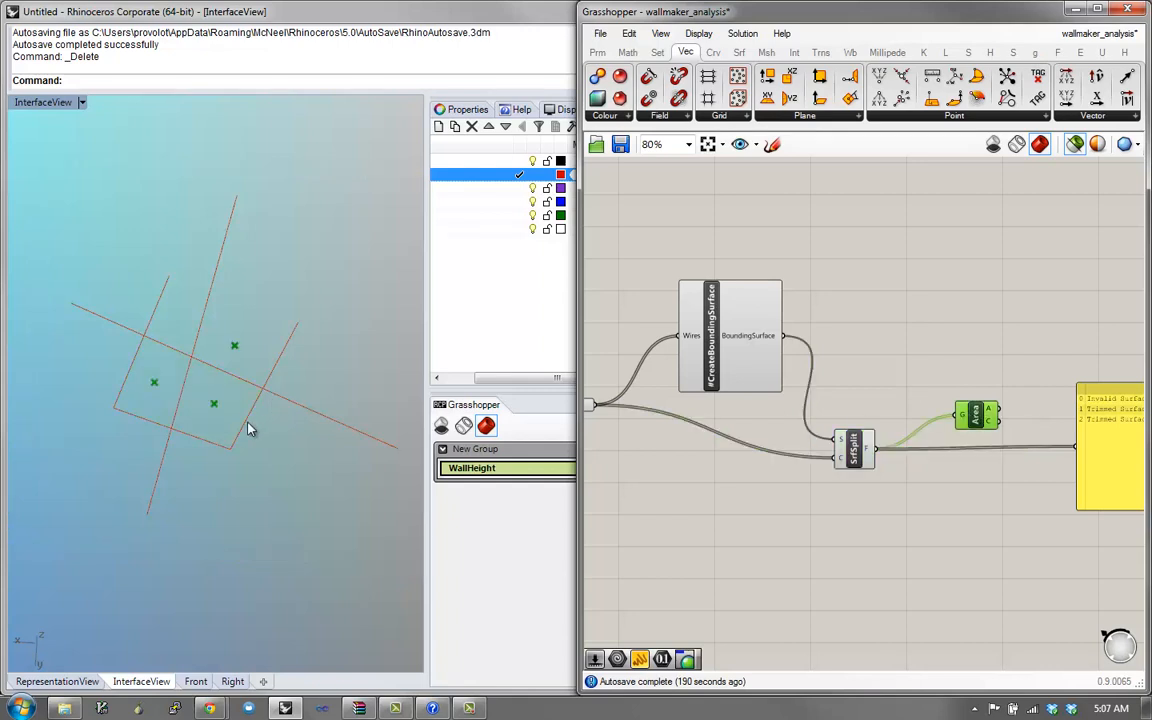
left_click(854, 450)
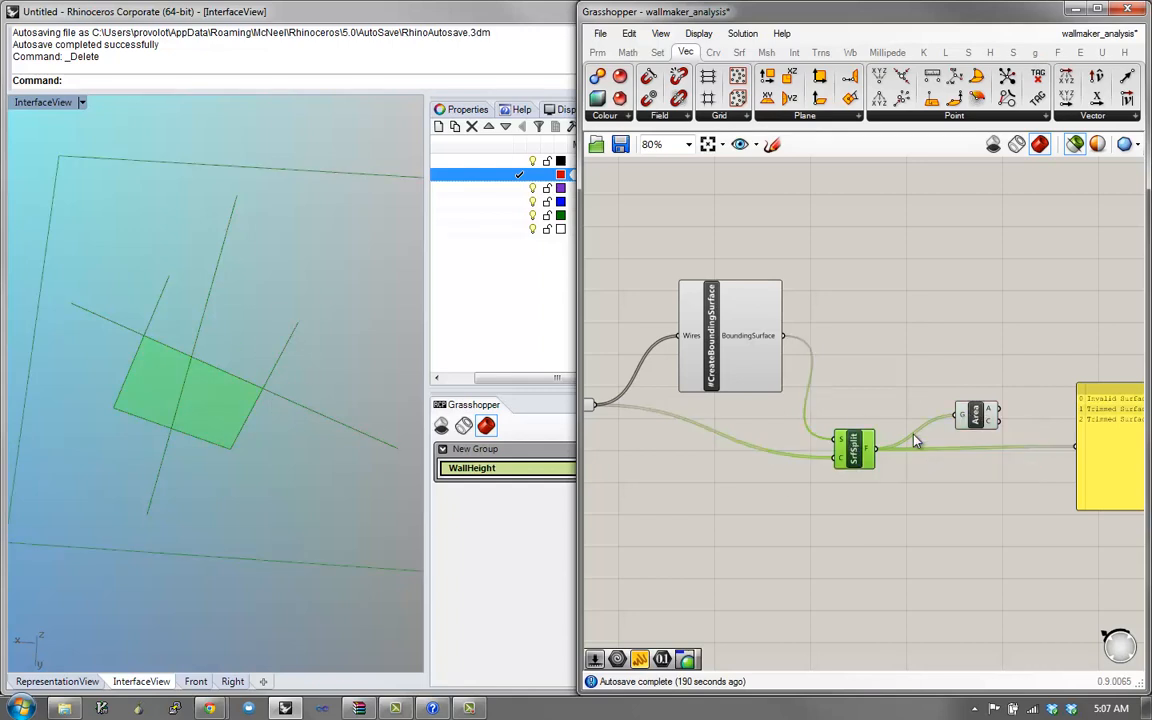
left_click(980, 415)
right_click_drag(990, 425, 935, 468)
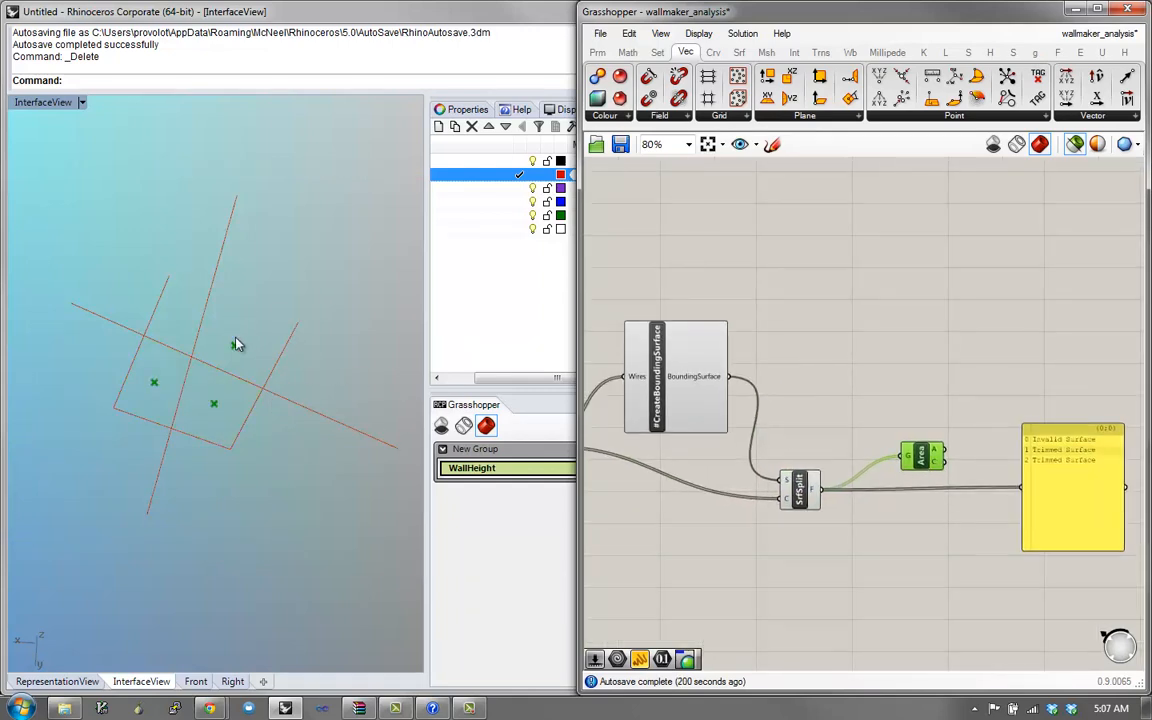
right_click_drag(957, 431, 895, 395)
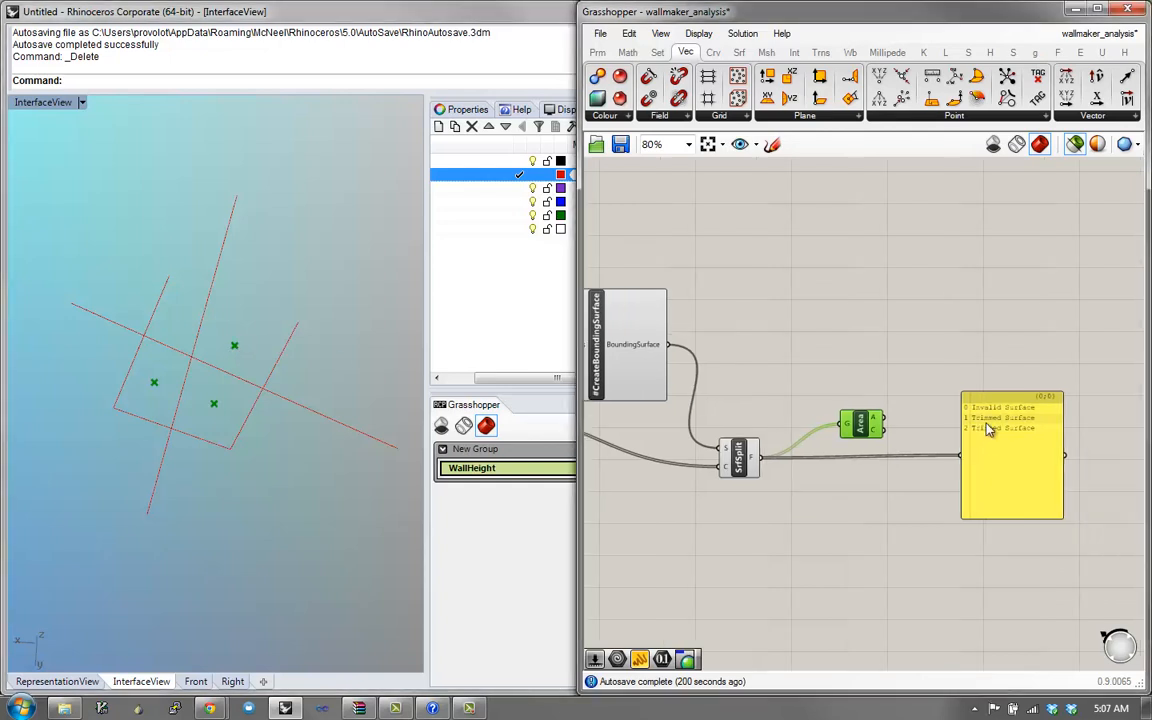
- Check the panel's list of split surfaces against the combined preview of Surface Split and Area
scroll(981, 463, "up", 1)
scroll(981, 463, "up", 1)
left_click(891, 489)
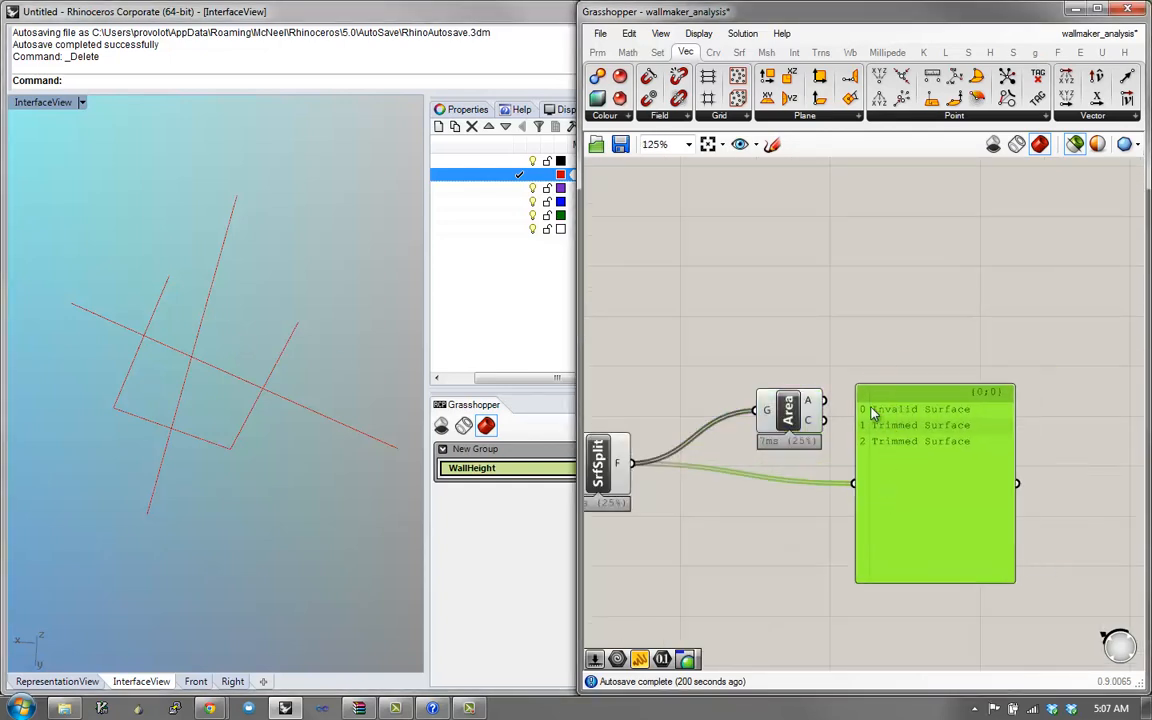
right_click_drag(893, 476, 1004, 474)
left_click(706, 474)
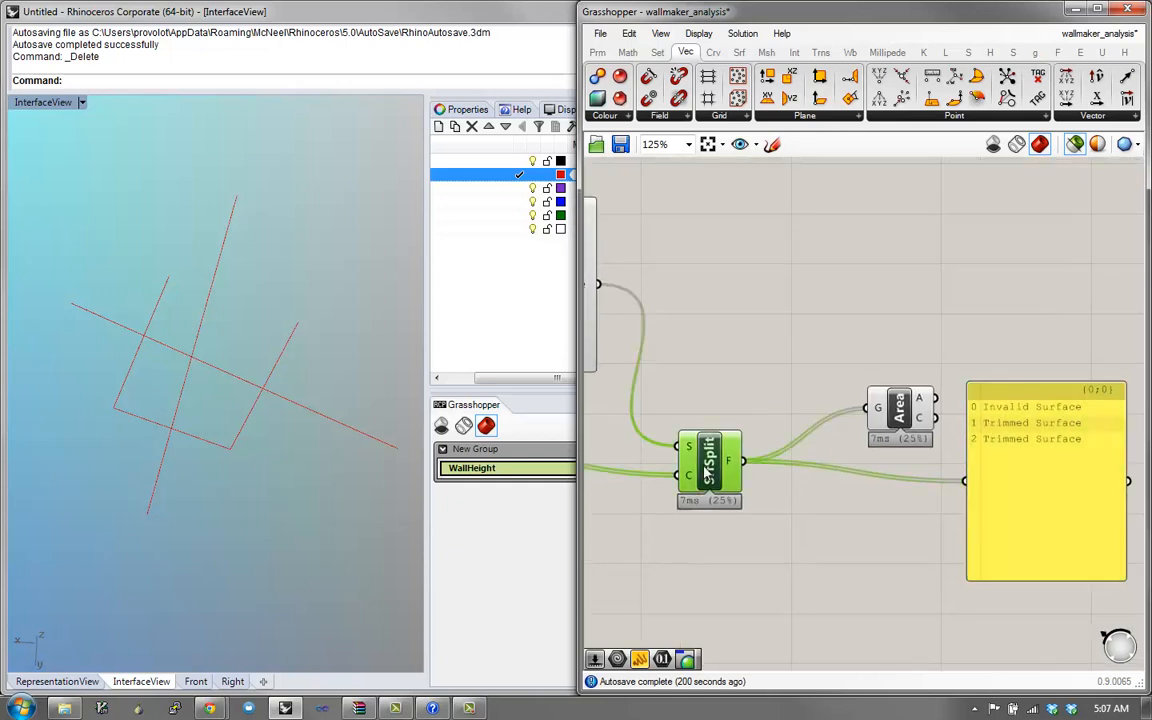
left_click(893, 418, "shift")
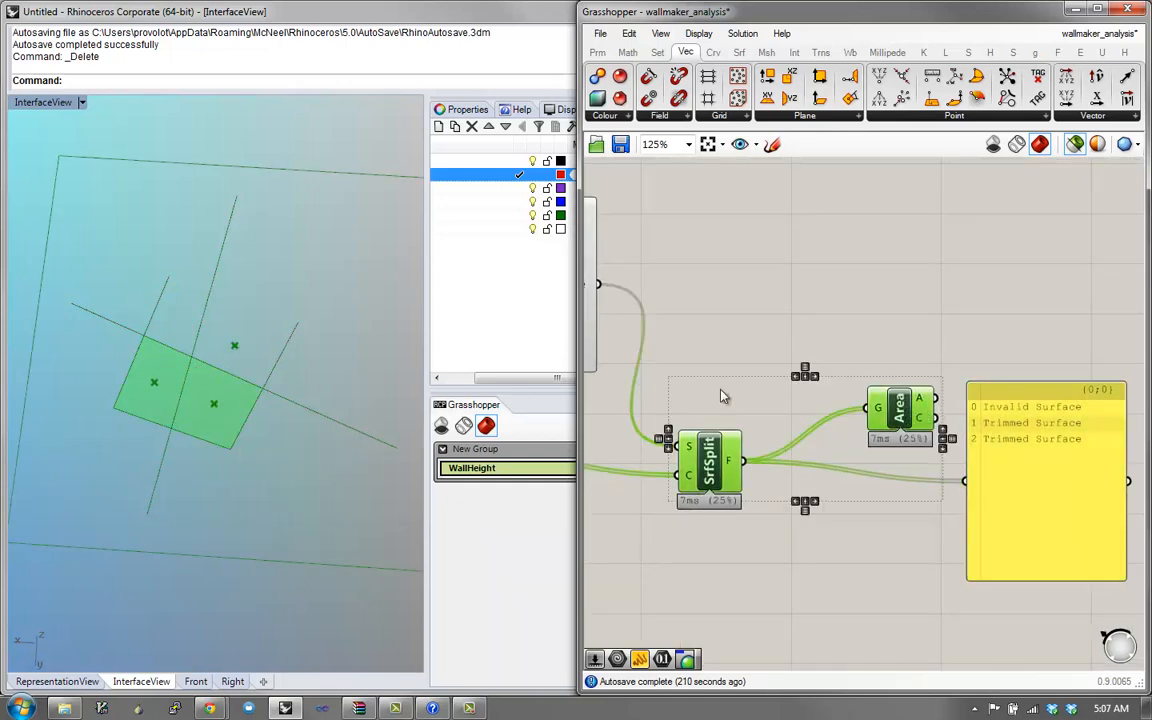
left_click(857, 328)
- Move the panel farther from Surface Split, reposition the Area component between them, and preview the area centroids
left_click_drag(1001, 478, 1038, 472)
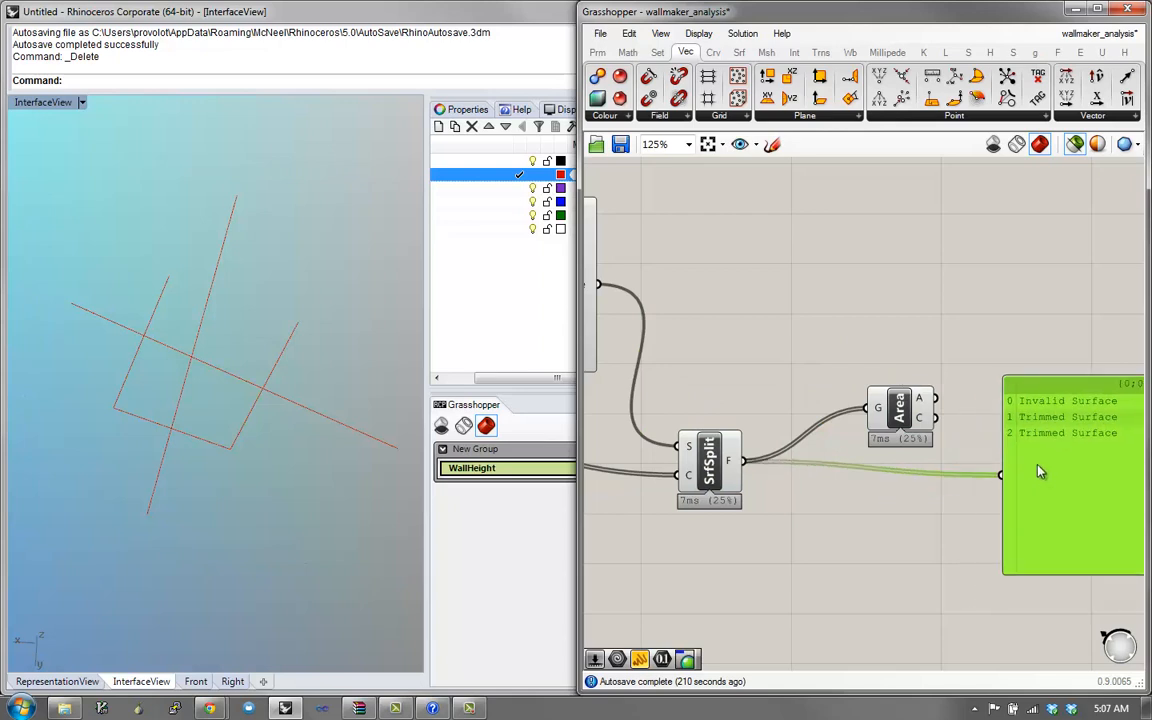
left_click_drag(910, 412, 894, 350)
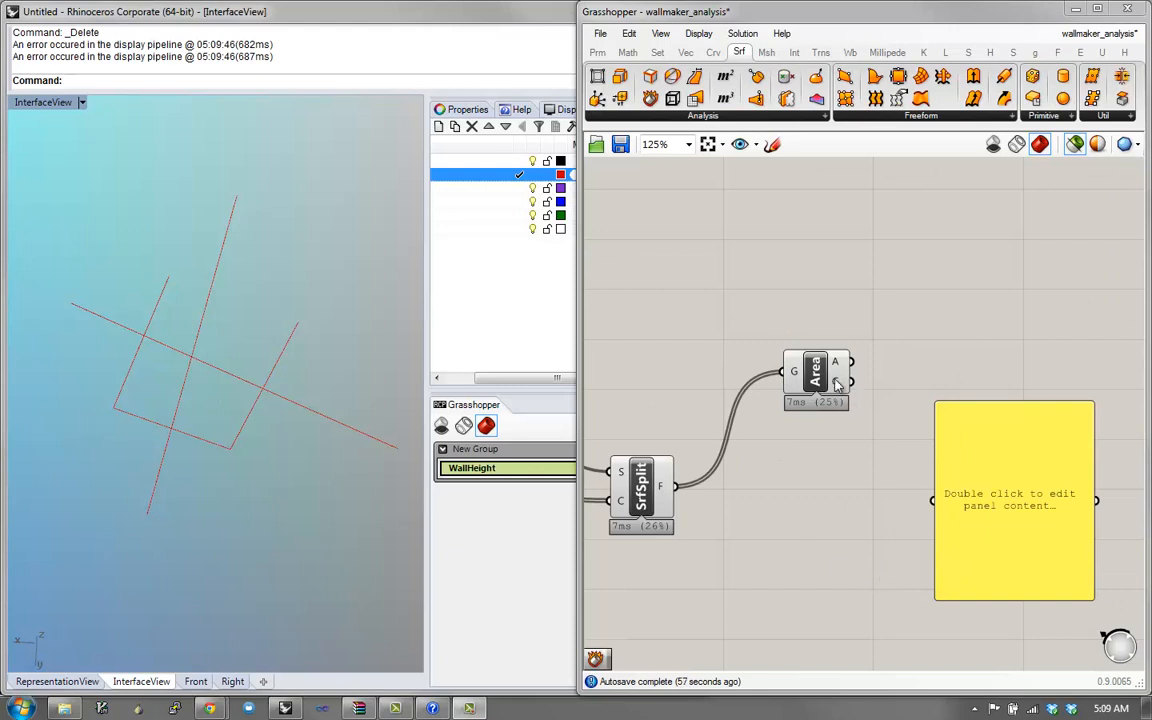
left_click_drag(825, 383, 824, 443)
left_click(661, 492)
left_click(818, 427)
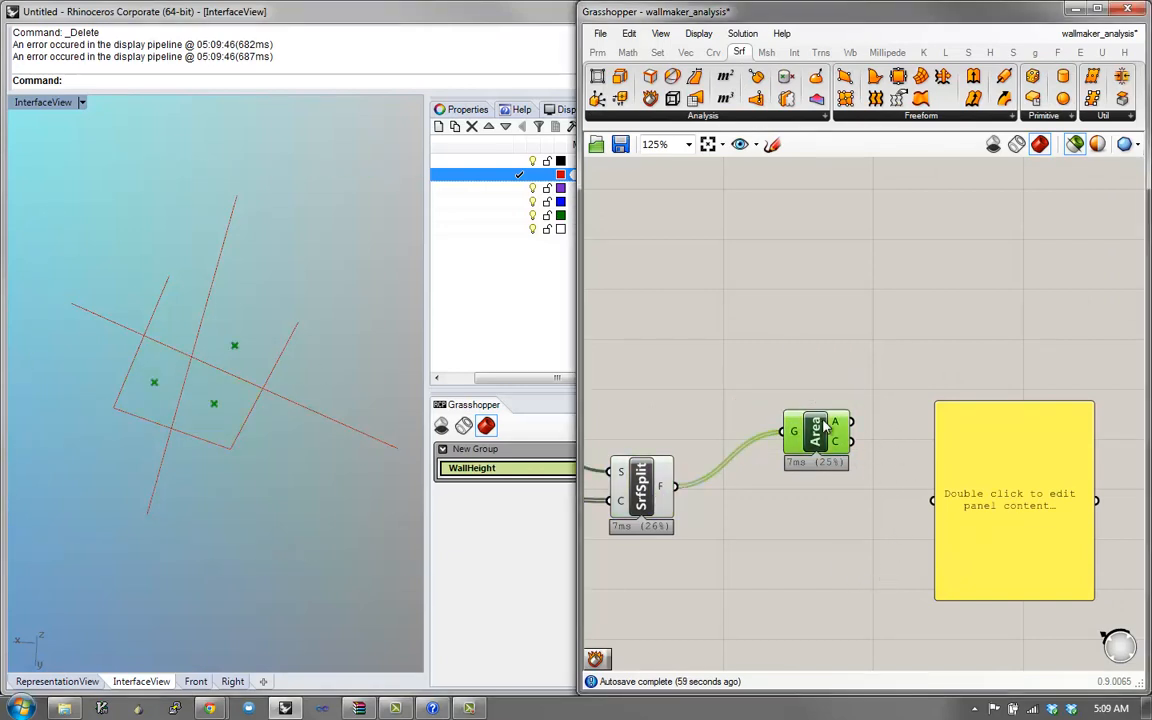
- Connect the Surface Split fragments to the panel and to a new Deconstruct Brep component placed beneath Area
left_click(718, 117)
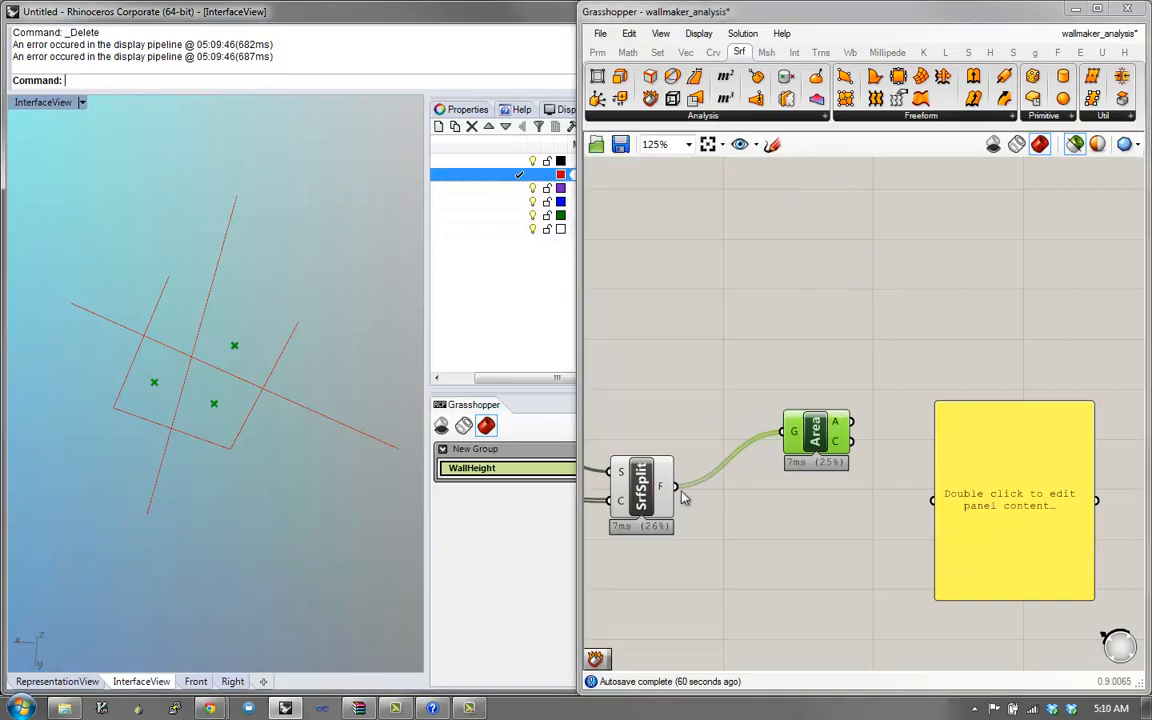
left_click_drag(676, 488, 932, 500)
left_click(718, 117)
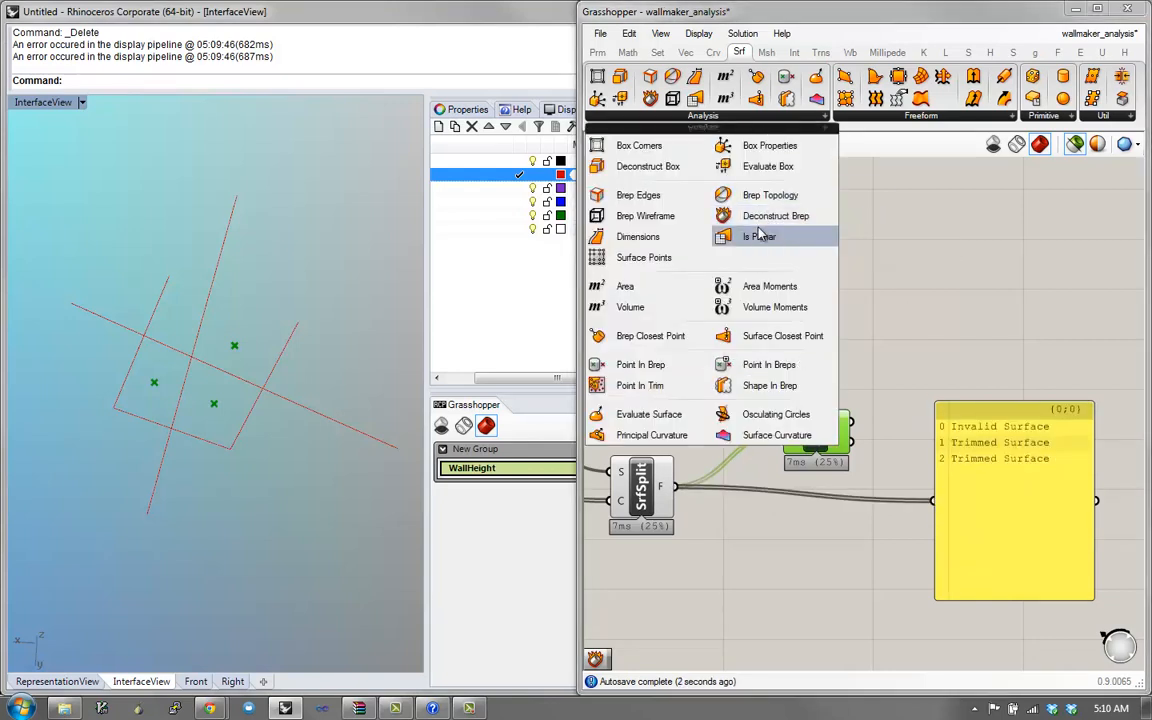
left_click_drag(762, 218, 826, 525)
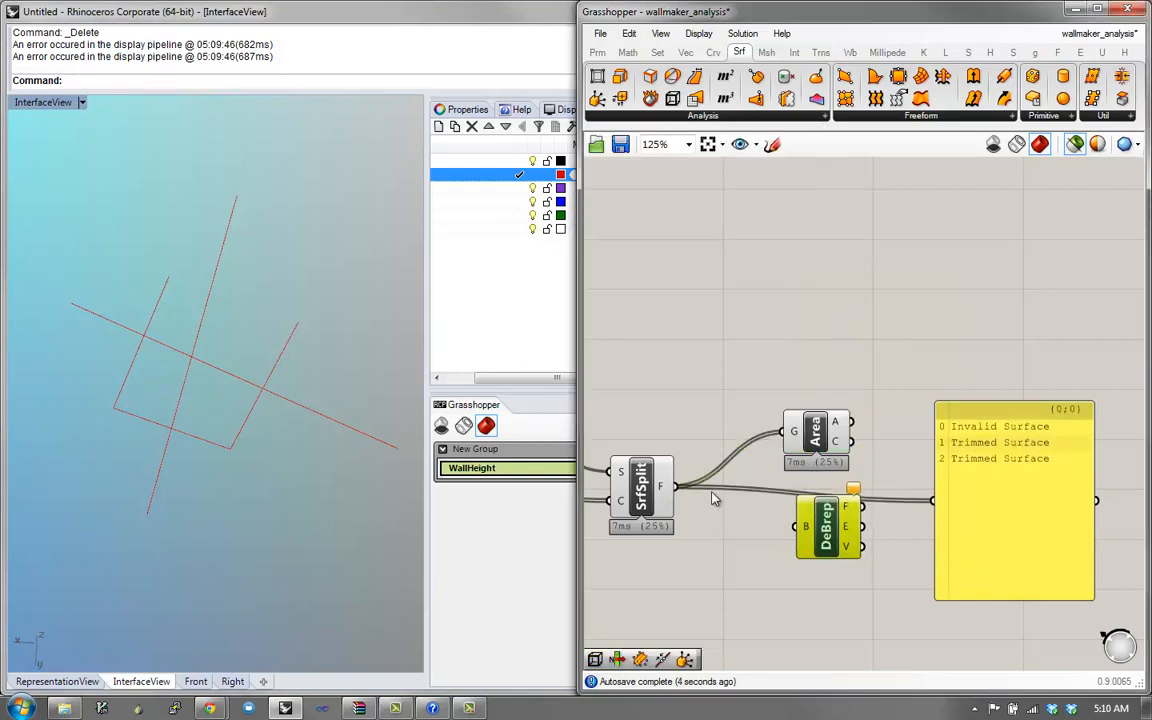
left_click_drag(676, 488, 805, 527)
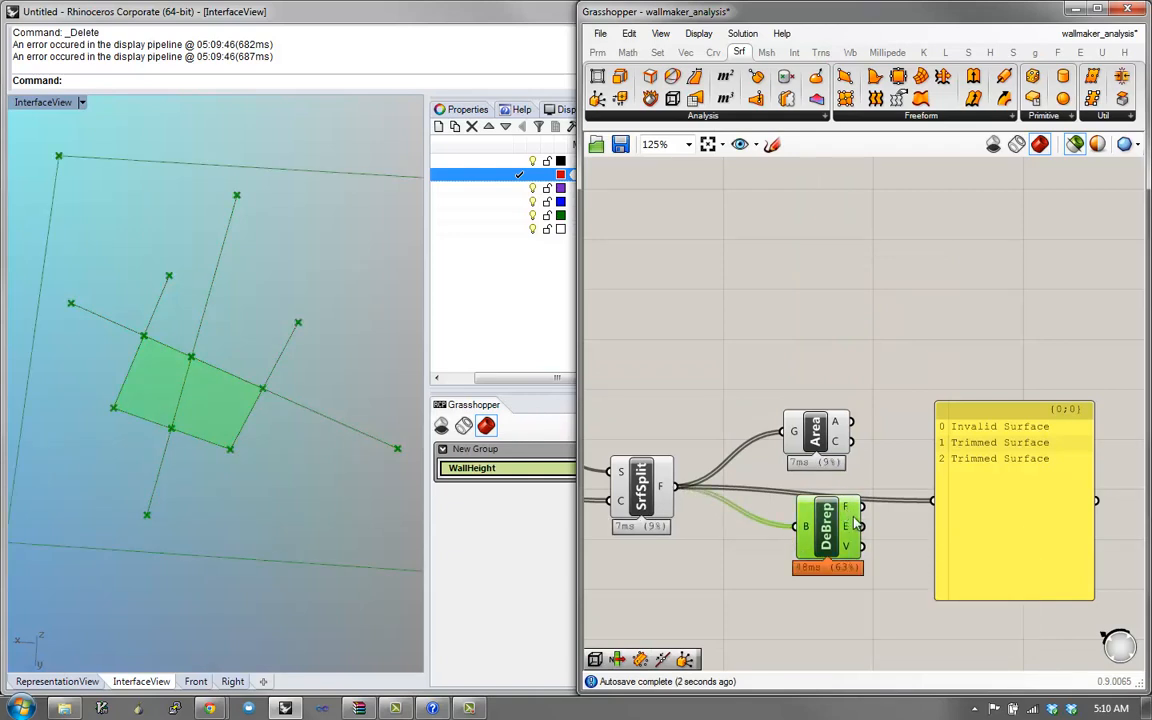
- List the Deconstruct Brep faces in the panel, and replace them with its edges output
left_click_drag(861, 507, 935, 500)
right_click_drag(984, 459, 948, 443)
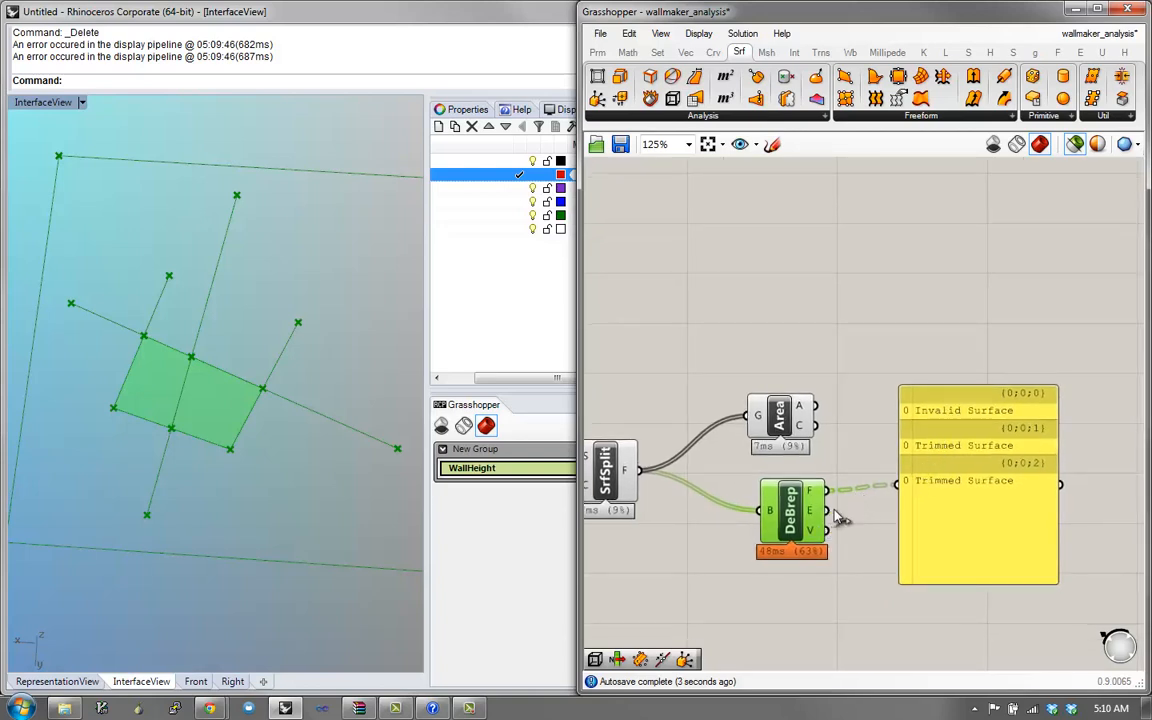
left_click_drag(827, 511, 898, 487)
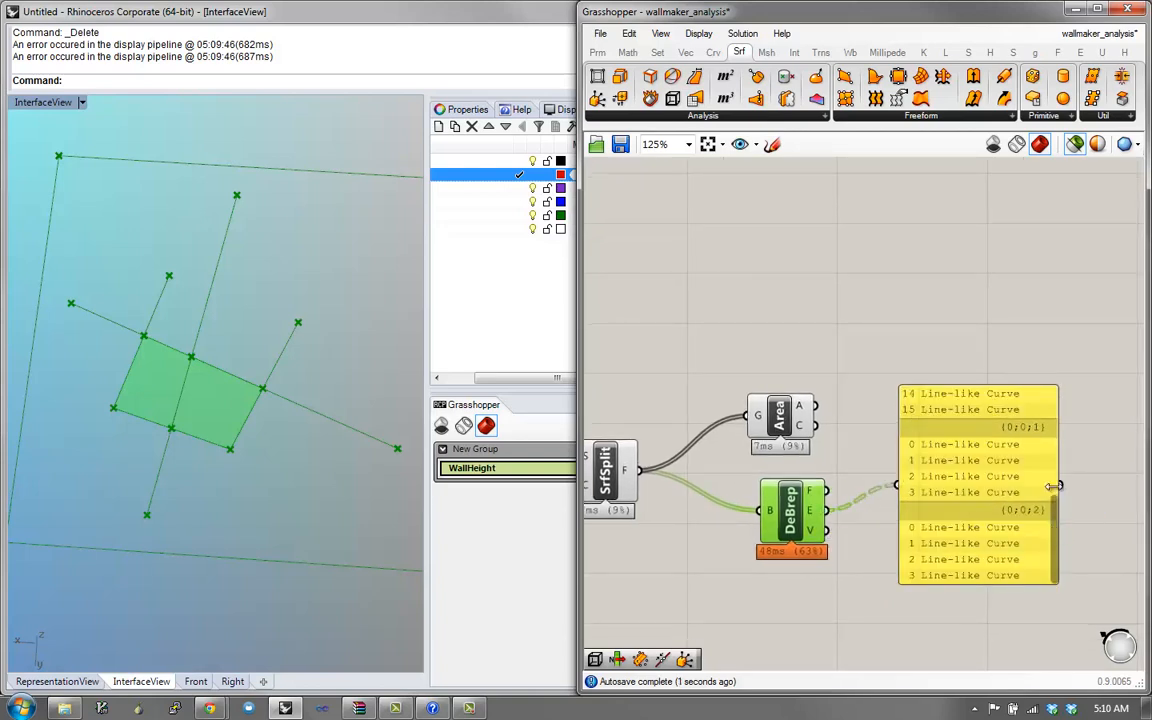
- Enlarge the panel, move it higher on the canvas, and look through the edges listed for each split surface
scroll(1045, 503, "down", 3)
left_click_drag(1043, 520, 1052, 457)
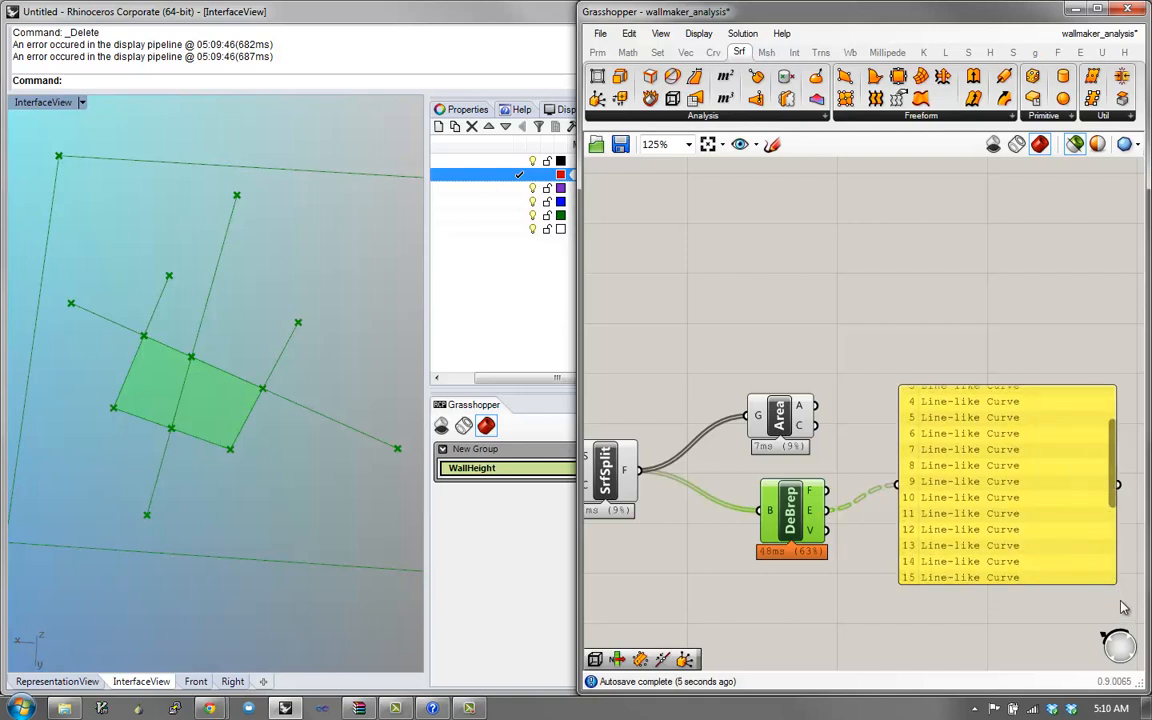
left_click_drag(1111, 583, 1124, 655)
left_click_drag(1038, 547, 1032, 455)
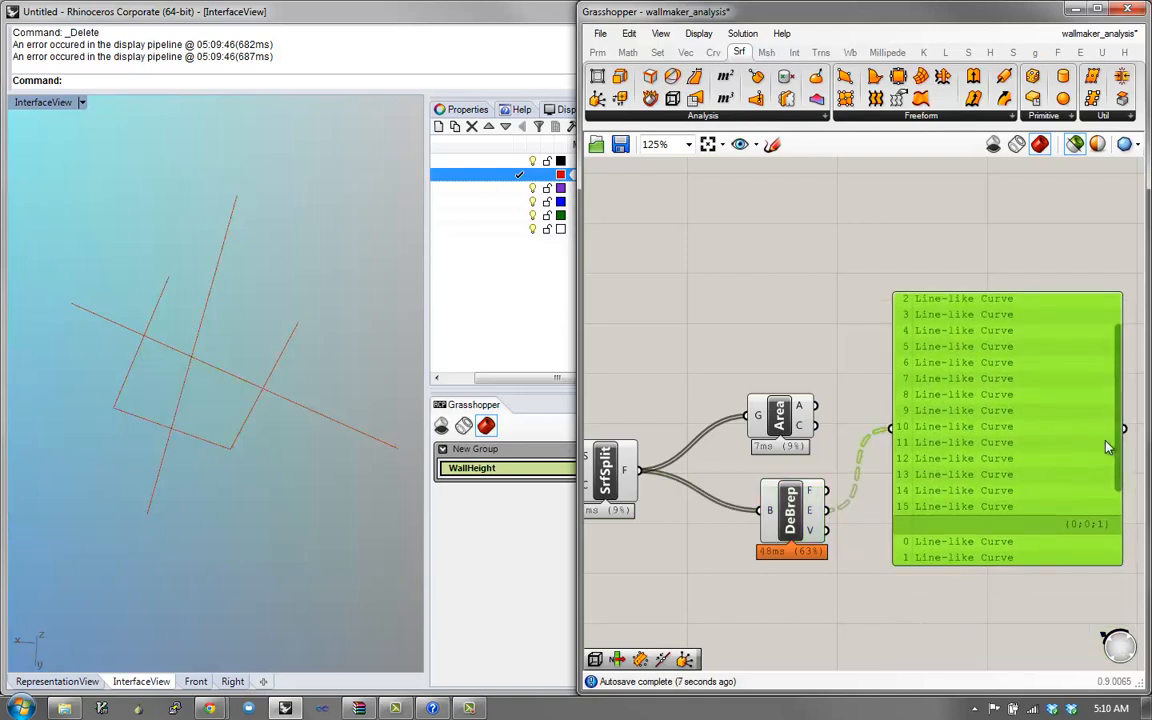
left_click_drag(1116, 481, 1116, 497)
scroll(1010, 485, "down", 2)
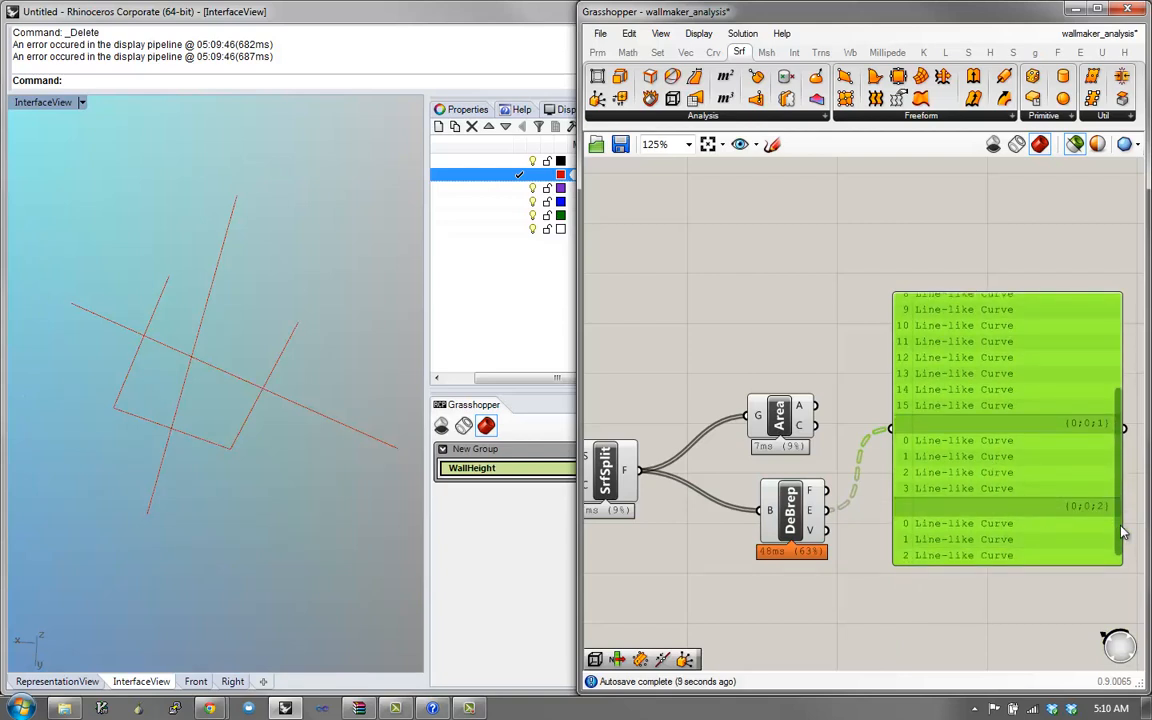
scroll(1122, 533, "down", 1)
- Add a Join Curves component between Deconstruct Brep and the panel to join the edges, and list the joined curves in the panel
left_click_drag(790, 512, 716, 512)
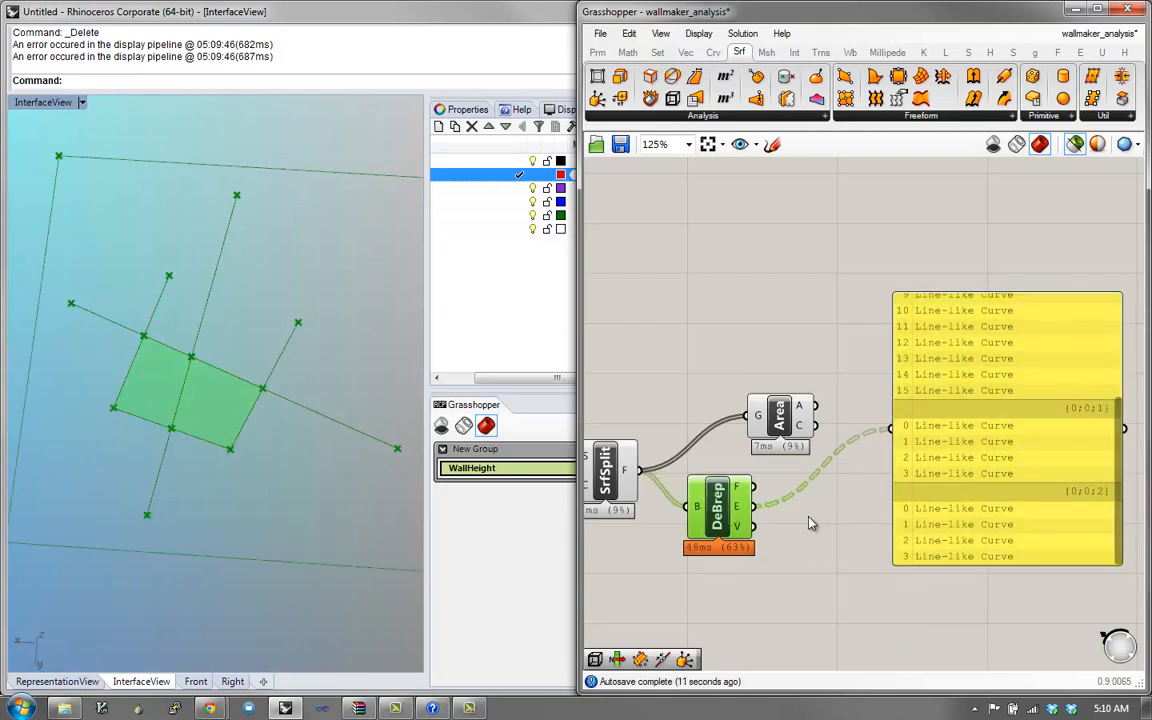
double_click(811, 520)
type("join")
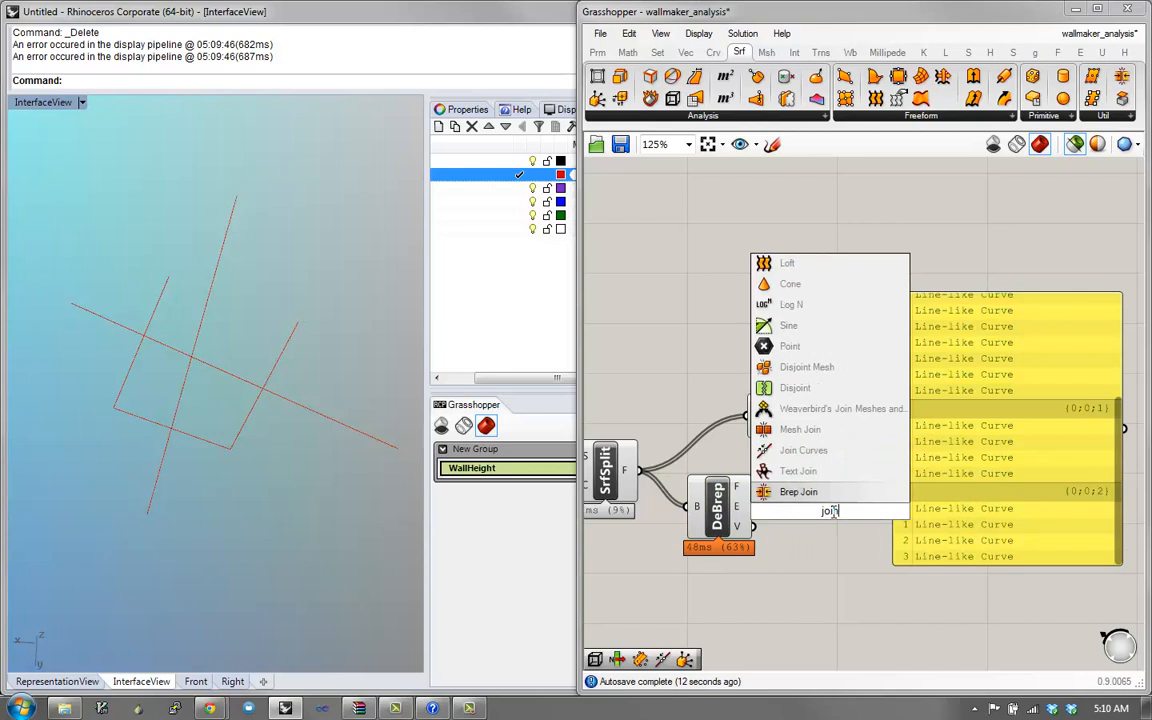
left_click(800, 450)
left_click_drag(754, 505, 797, 502)
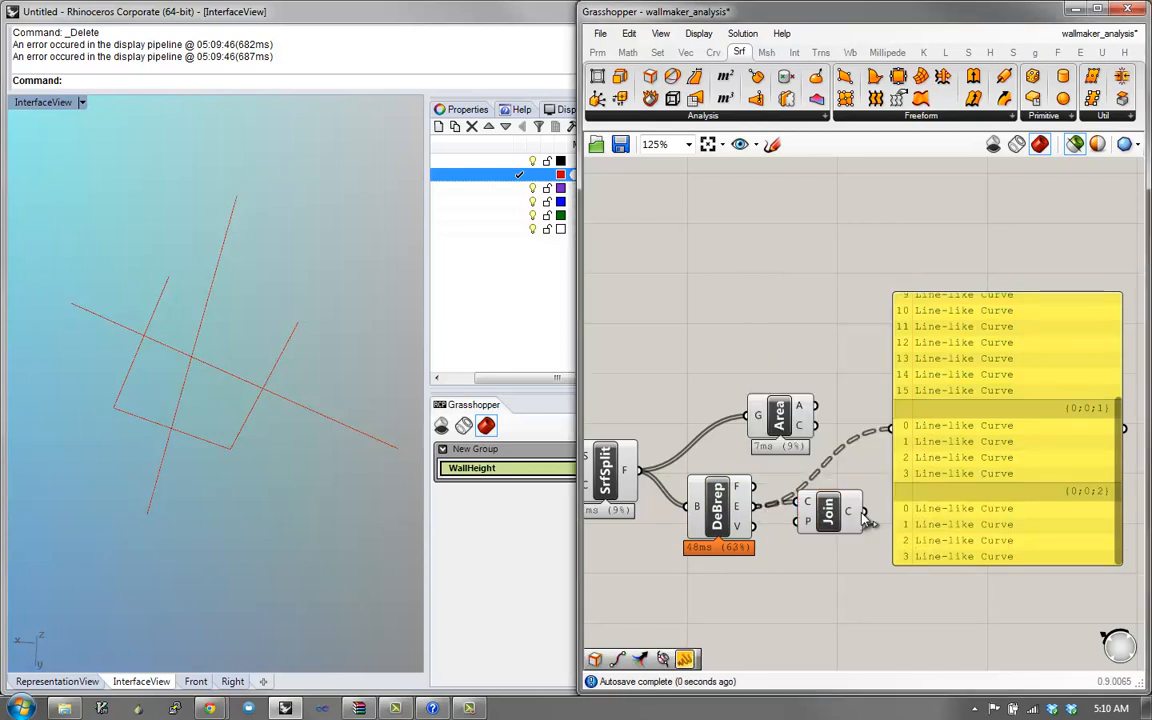
left_click_drag(866, 512, 889, 430)
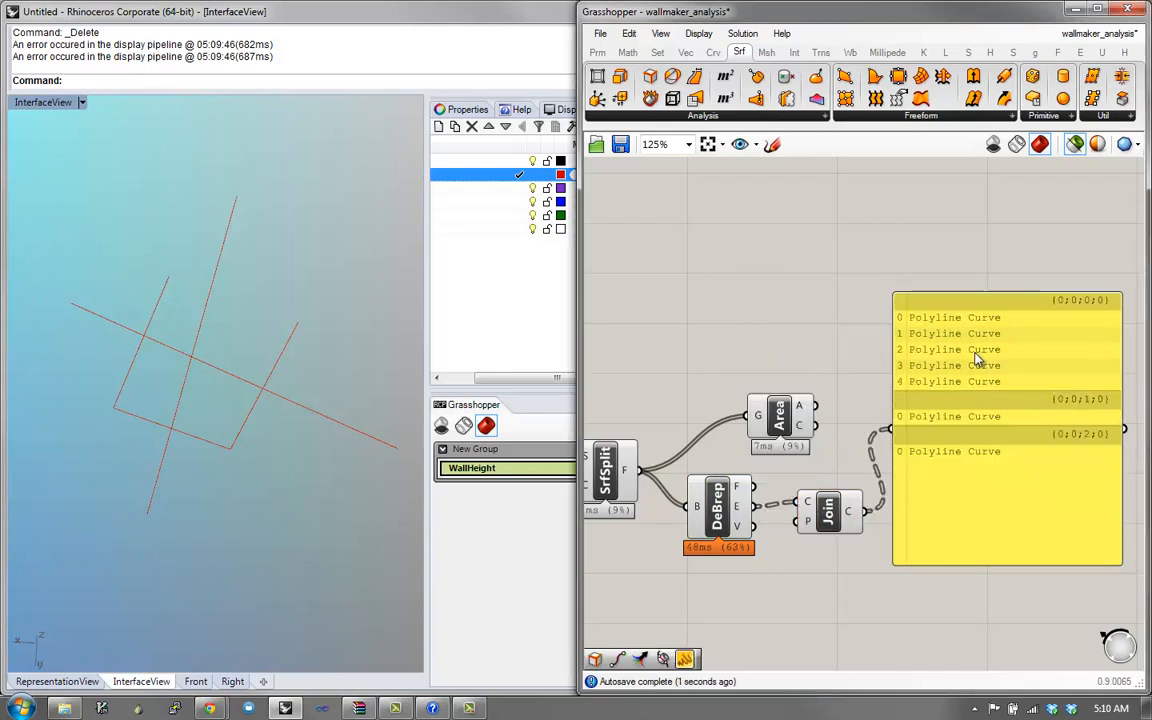
- Preview the joined curves in the viewport, and move the panel farther from Join Curves to make room
left_click_drag(837, 509, 830, 504)
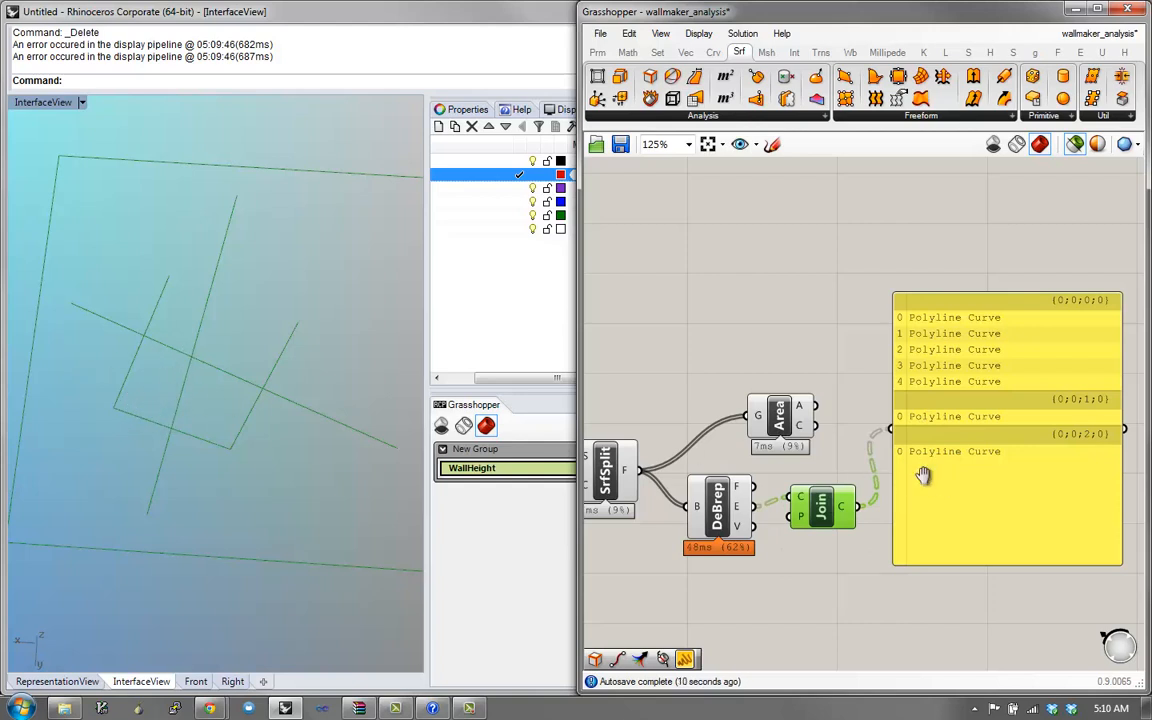
right_click_drag(923, 475, 828, 450)
left_click_drag(898, 492, 1030, 478)
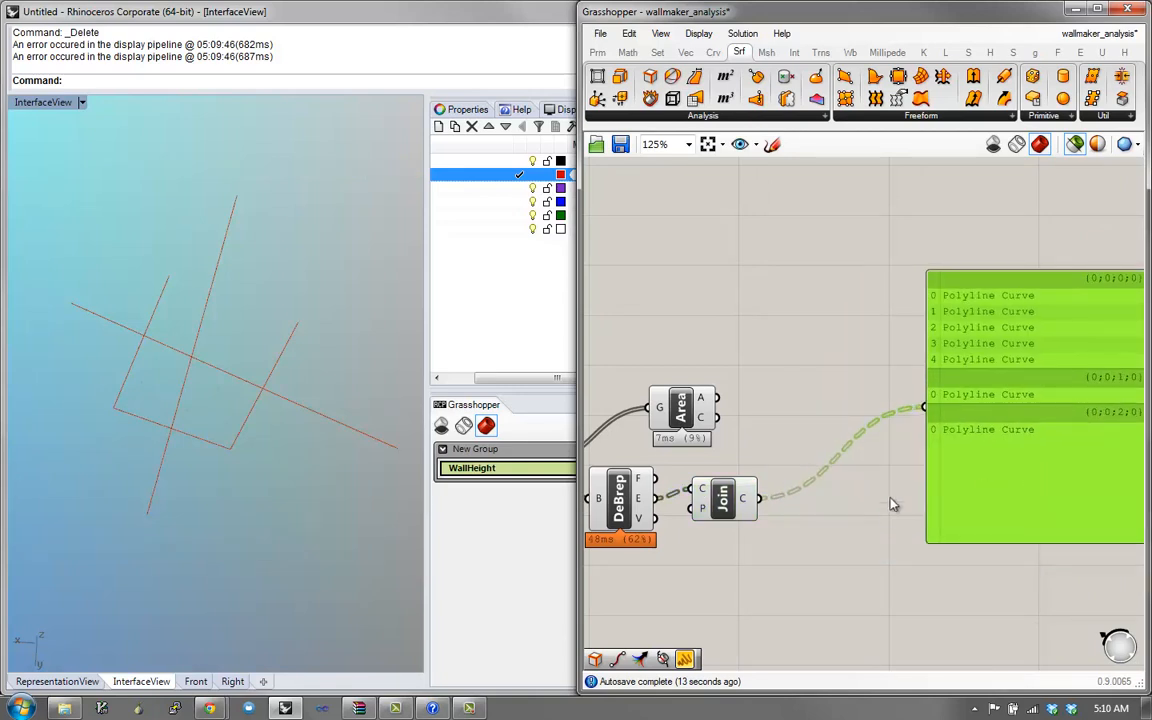
- Add a Tree Branch component and connect the Join component's curve output to its tree input
double_click(876, 514)
type("branch")
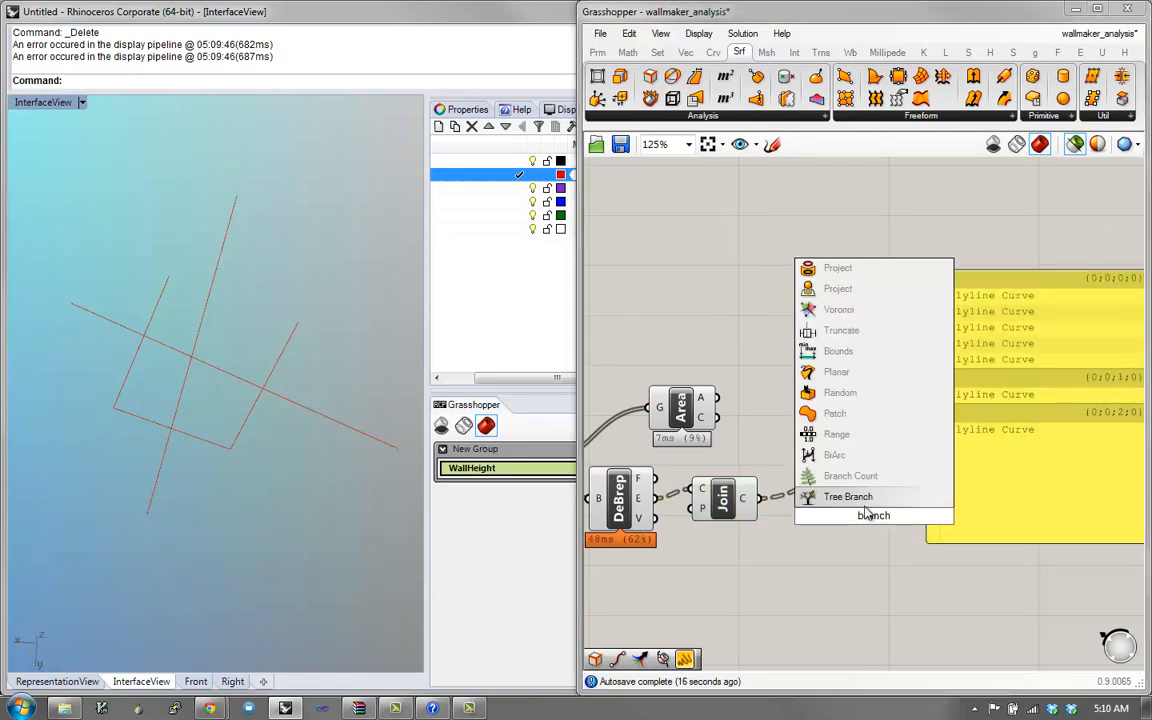
left_click(862, 499)
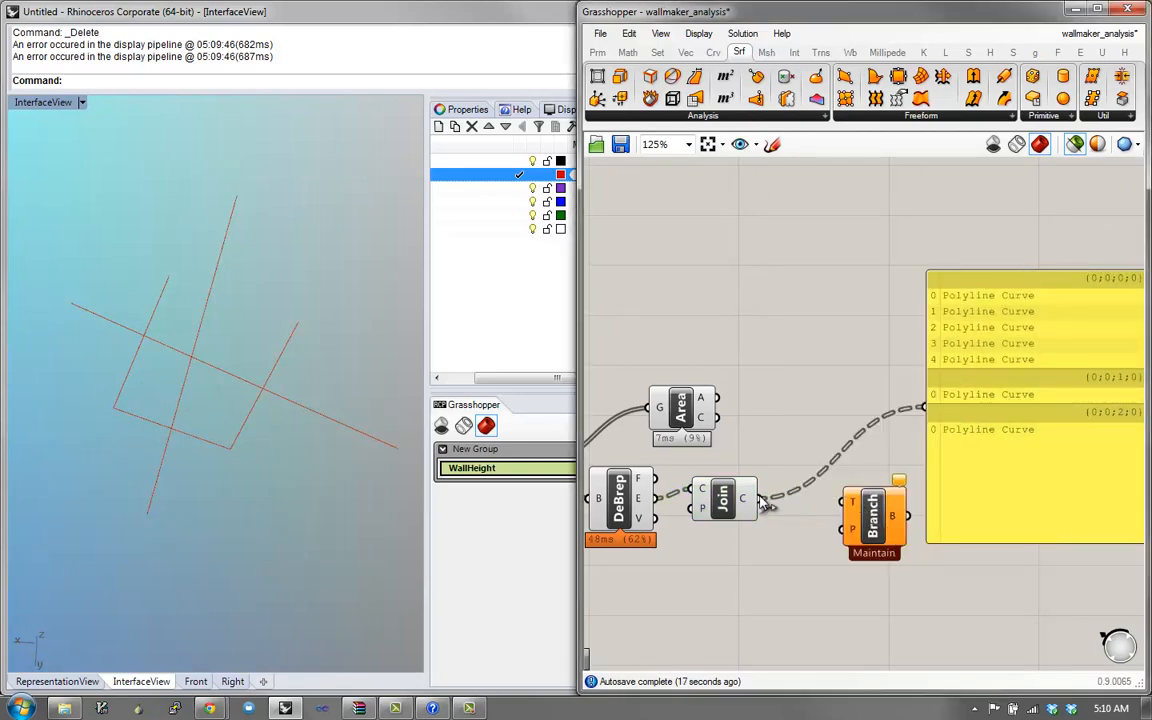
left_click_drag(759, 498, 842, 514)
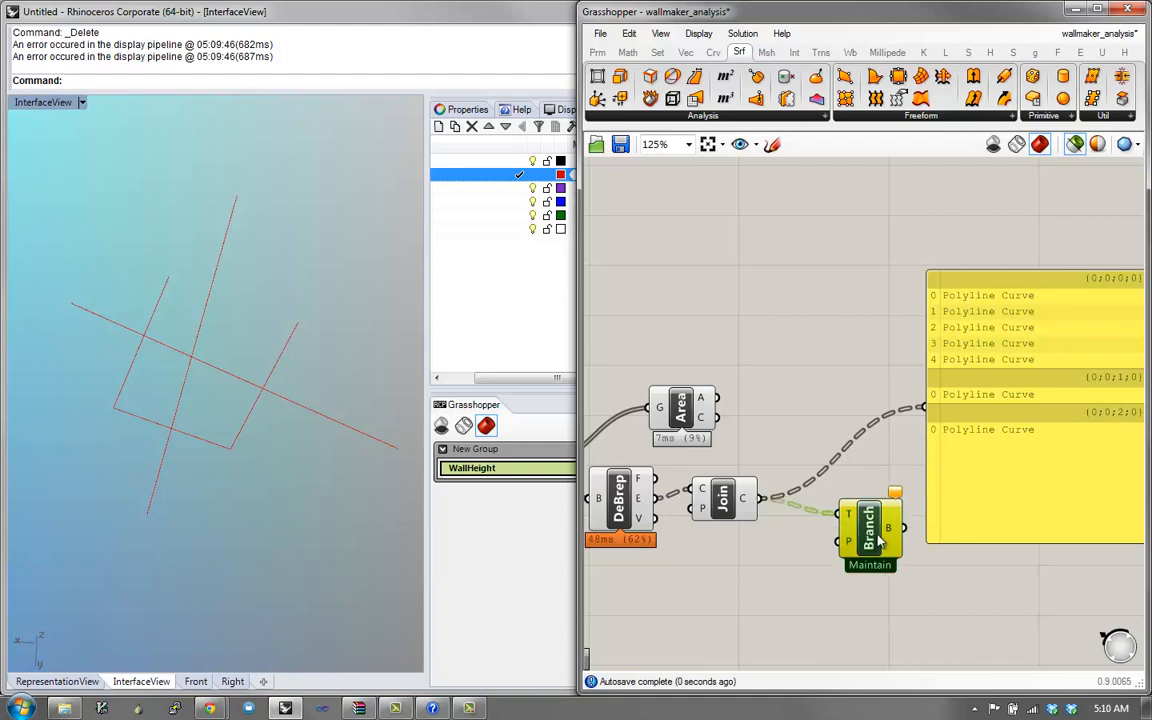
double_click(756, 580)
left_click(753, 569)
key("ctrl+z")
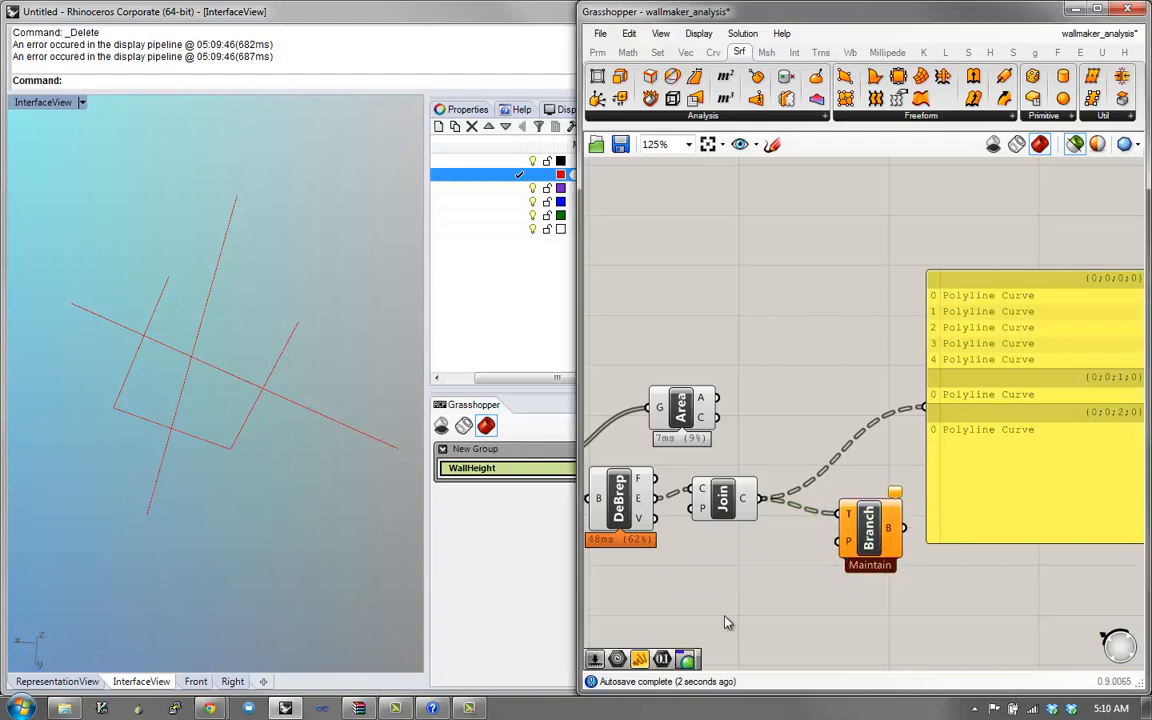
- Add a number slider set to 2 and connect it to the Tree Branch component's path input
double_click(729, 583)
type("2")
left_click(748, 571)
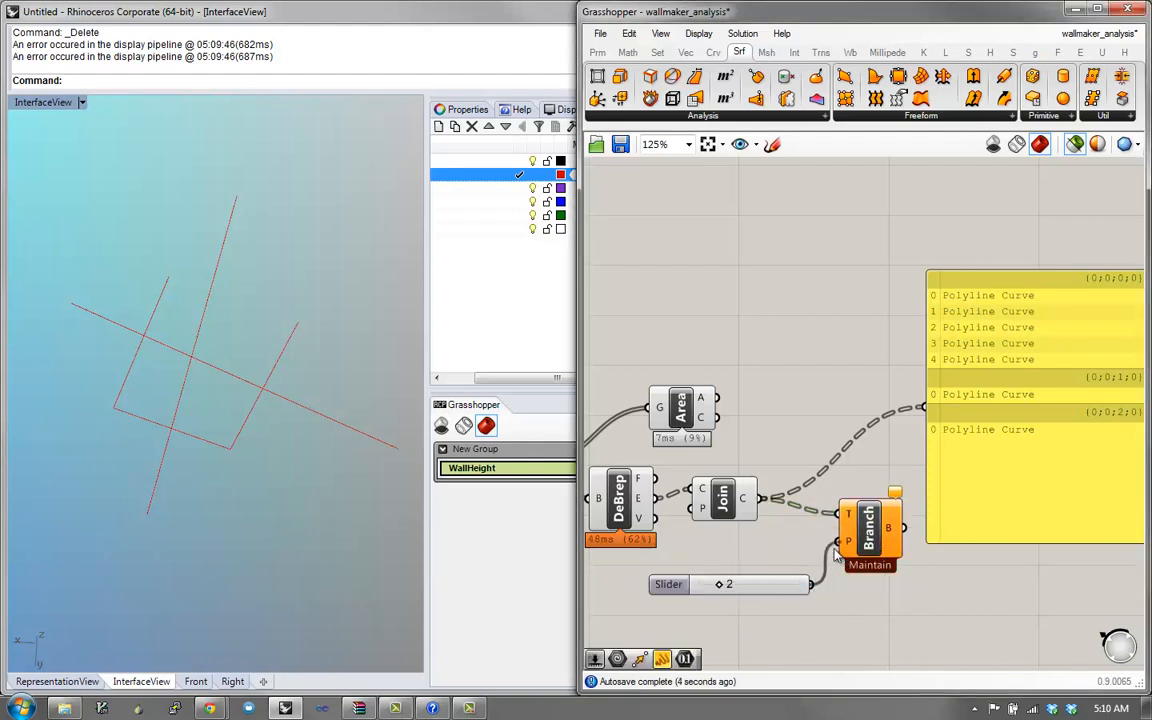
left_click_drag(812, 584, 840, 541)
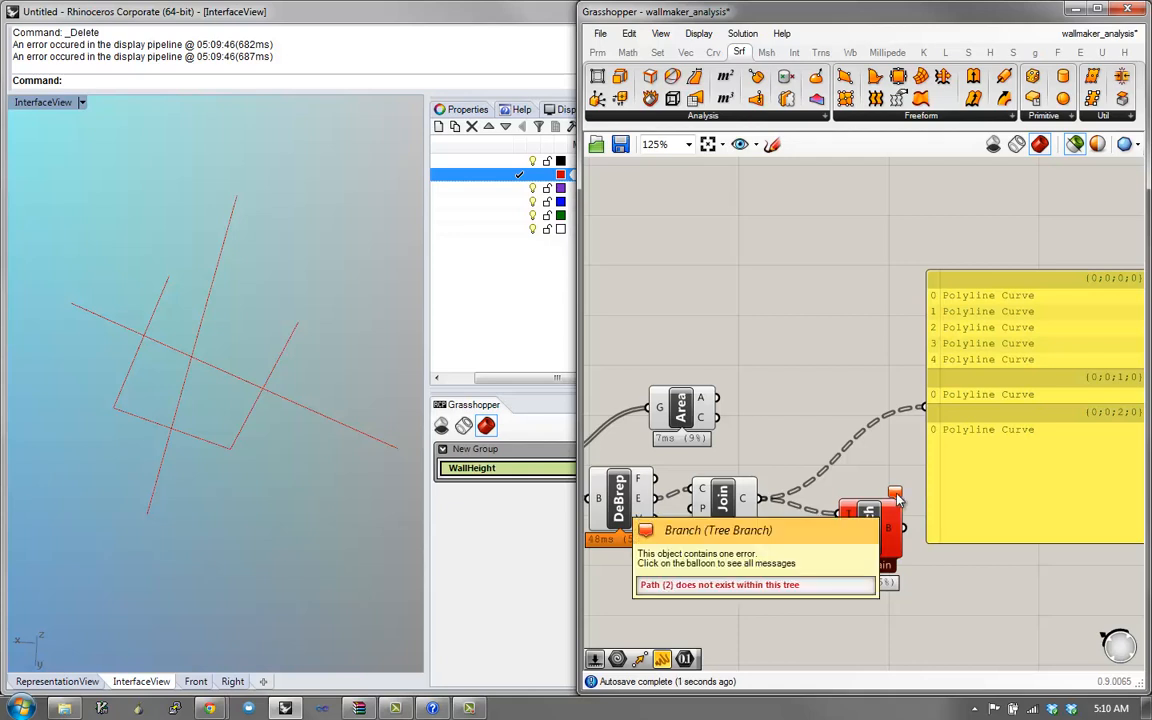
- Simplify the Join component's curve output and select the Tree Branch component to preview its curves
right_click_drag(900, 516, 847, 518)
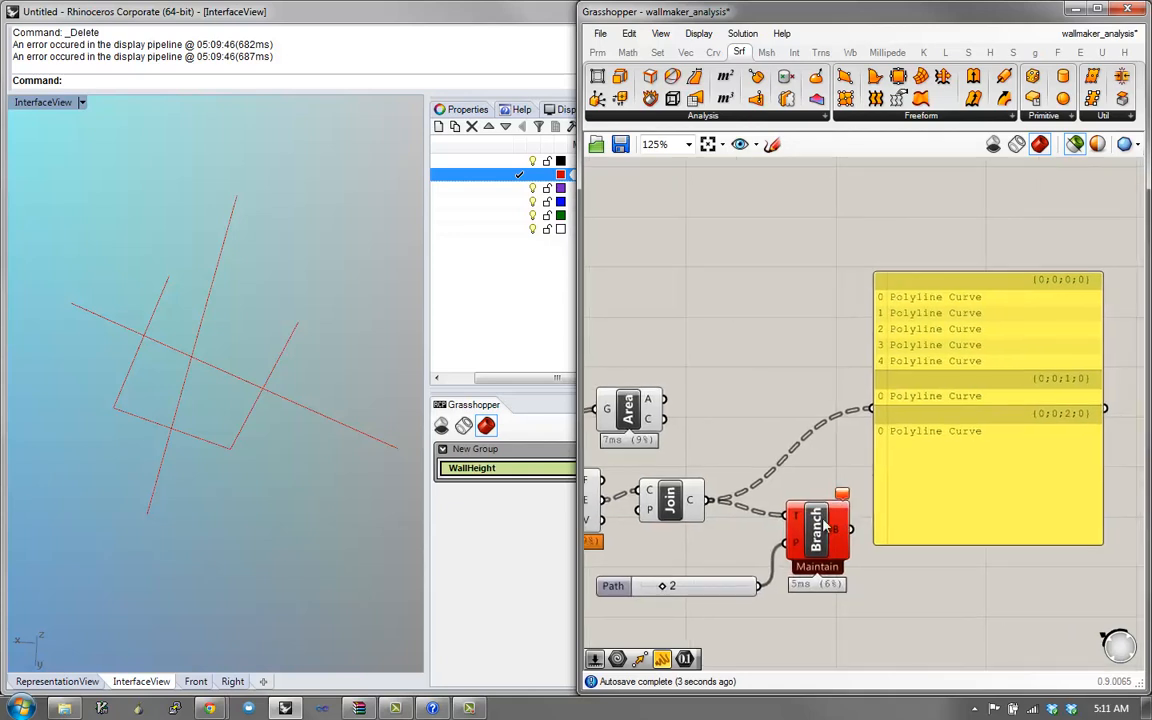
right_click(697, 508)
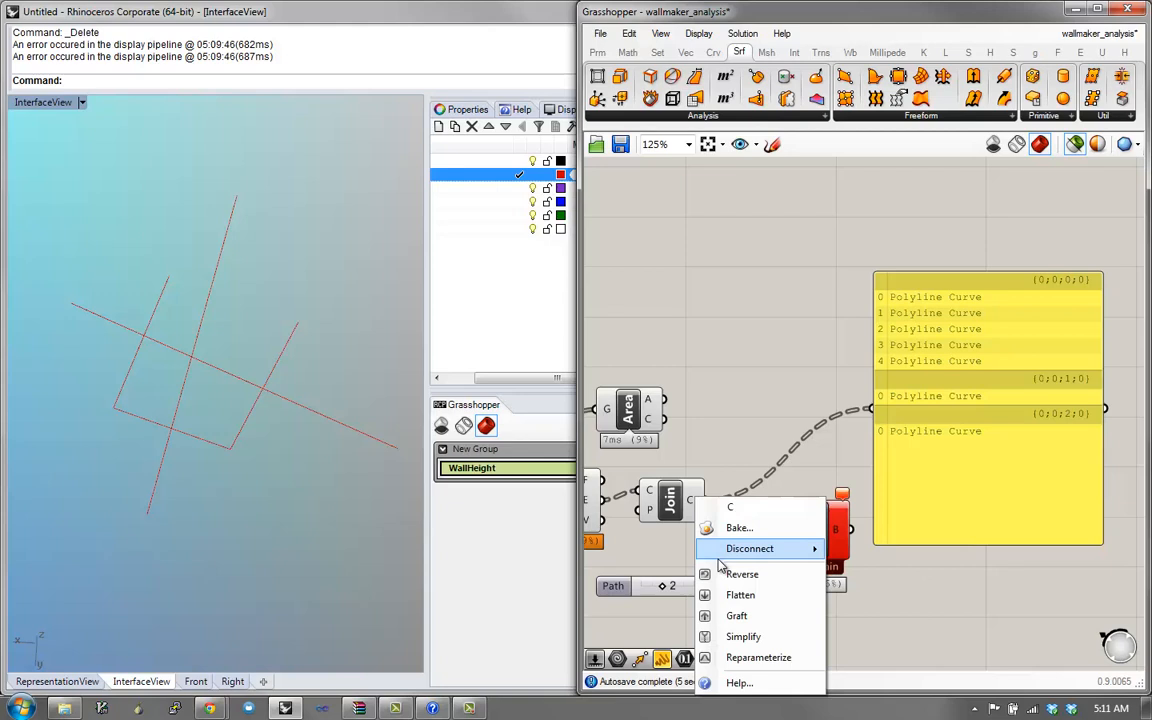
left_click(740, 634)
left_click(812, 520)
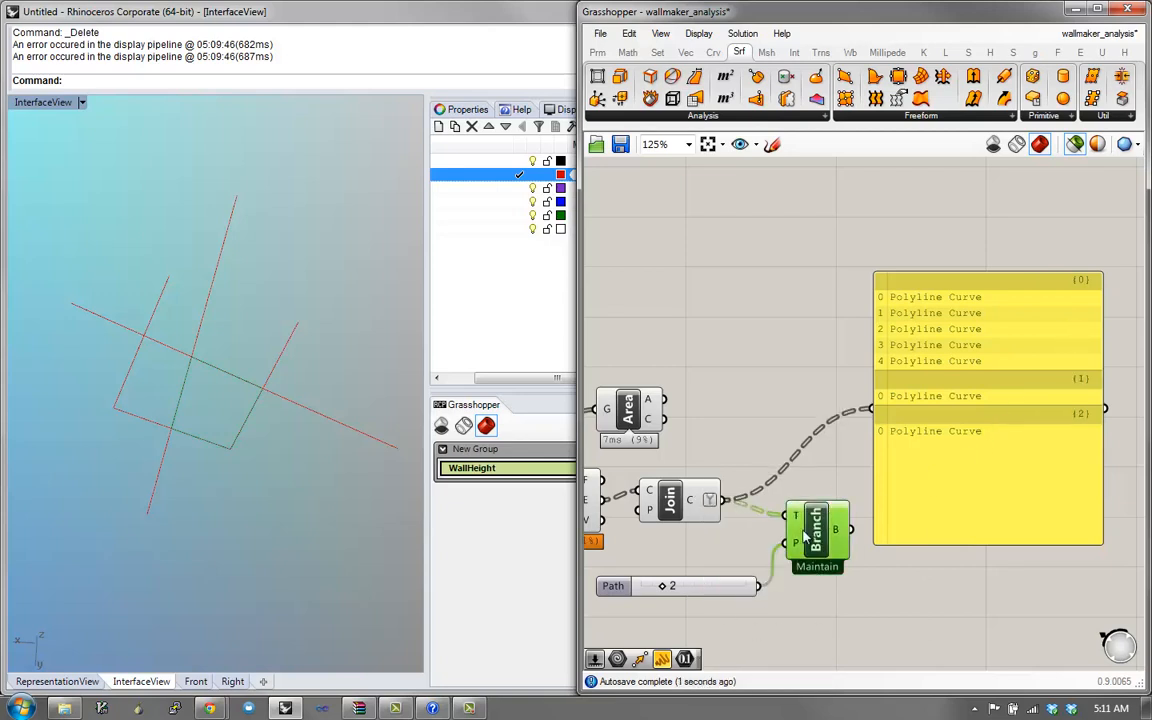
- Step the path slider through 0, 1 and 2 to examine which curves each branch holds
right_click_drag(697, 595, 828, 597)
left_click_drag(795, 590, 766, 596)
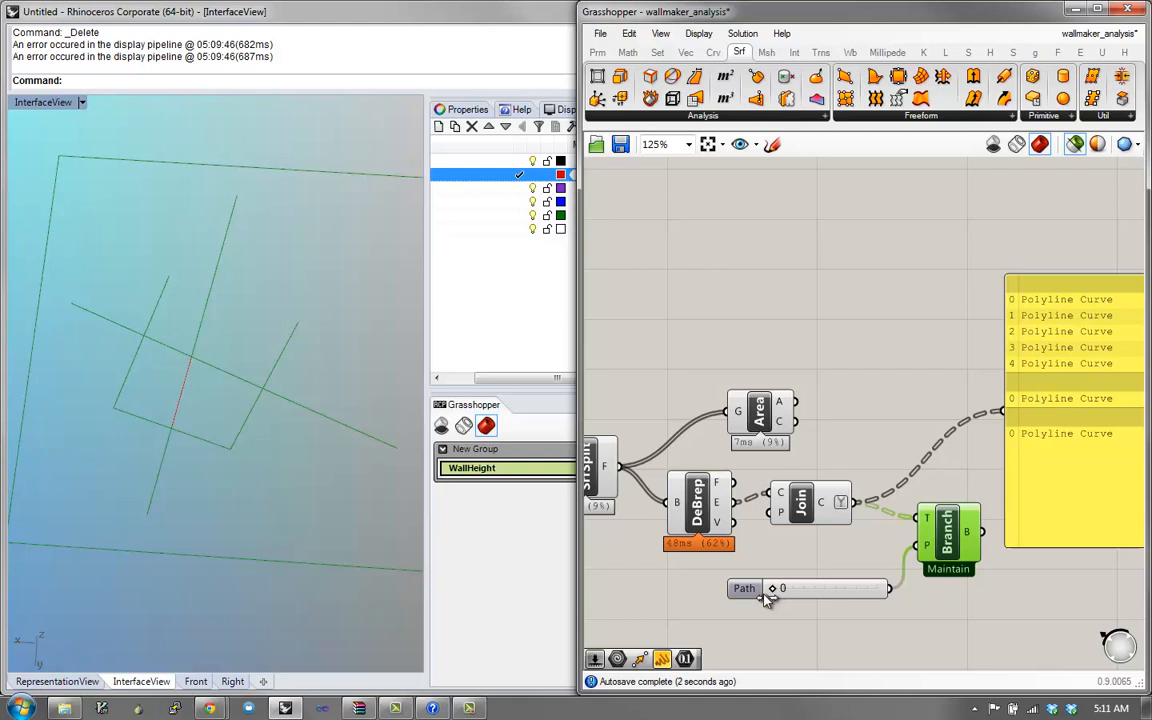
left_click_drag(775, 592, 784, 592)
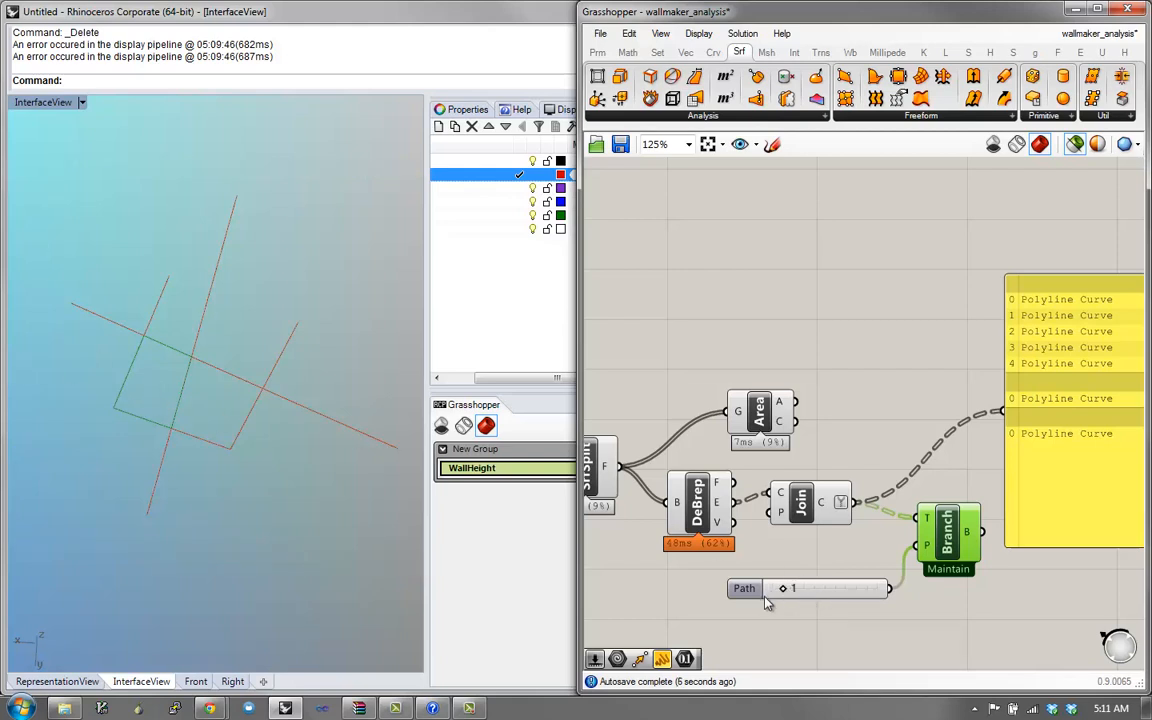
left_click_drag(782, 588, 790, 587)
right_click_drag(964, 412, 846, 422)
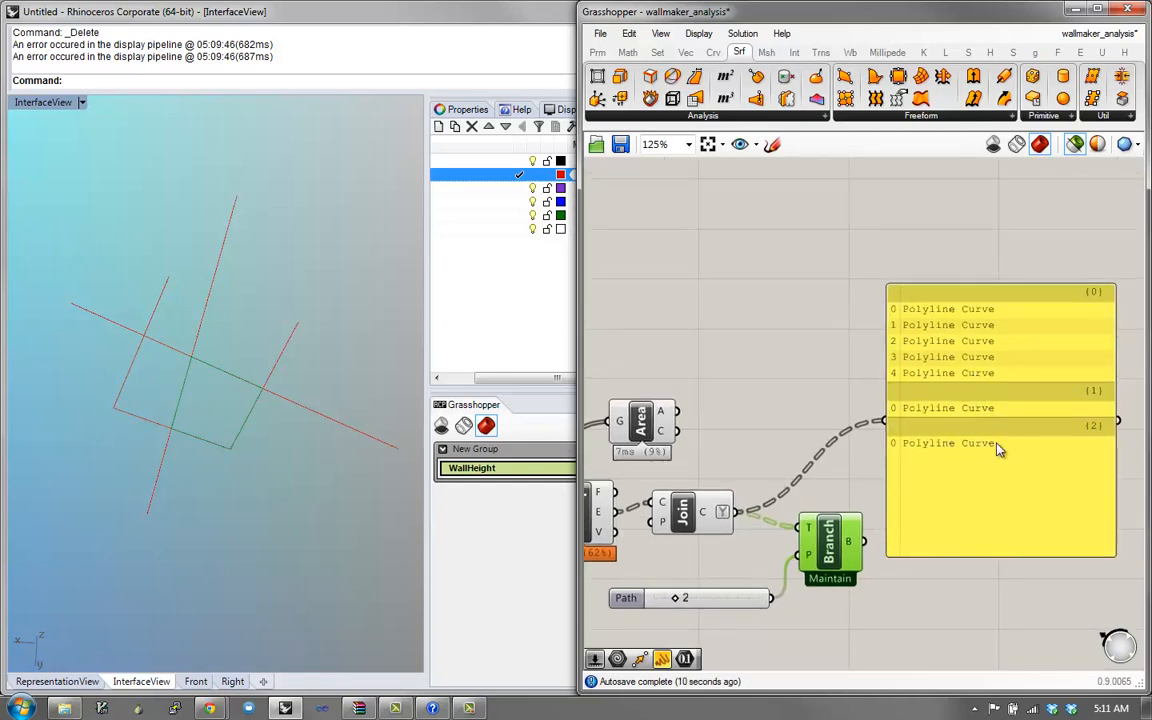
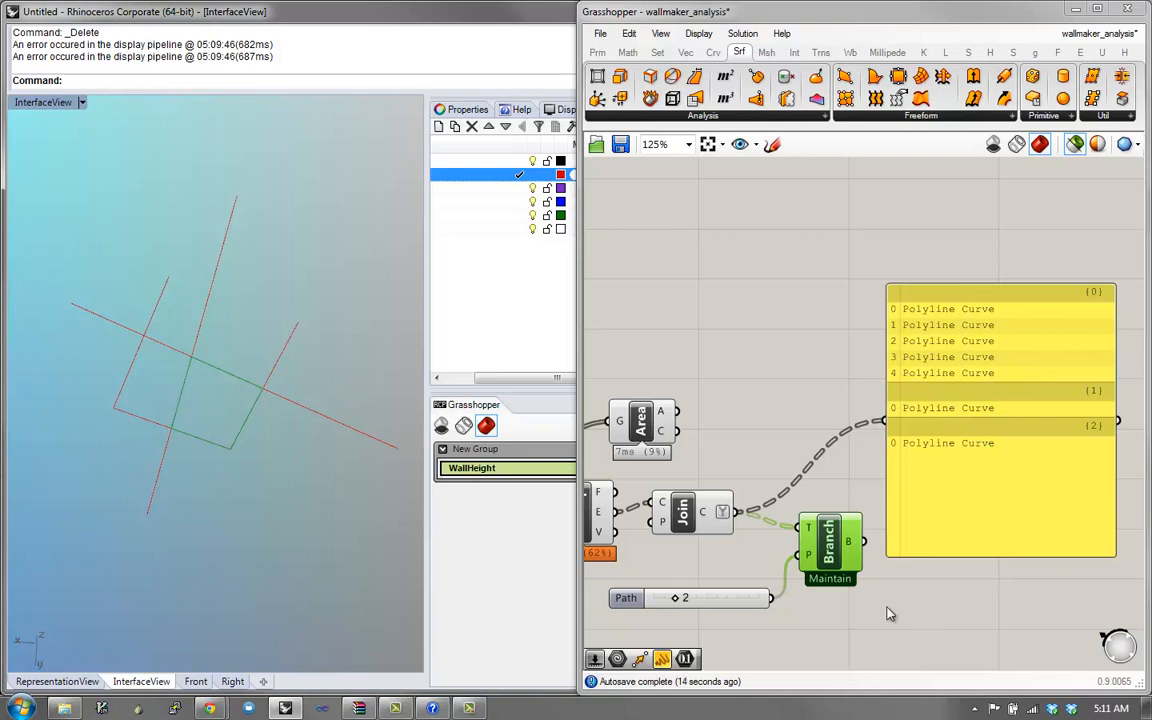
- Delete the Tree Branch component with its path slider and move the panel farther from the Join component
left_click_drag(848, 640, 753, 560)
key("Delete")
left_click_drag(968, 378, 1056, 341)
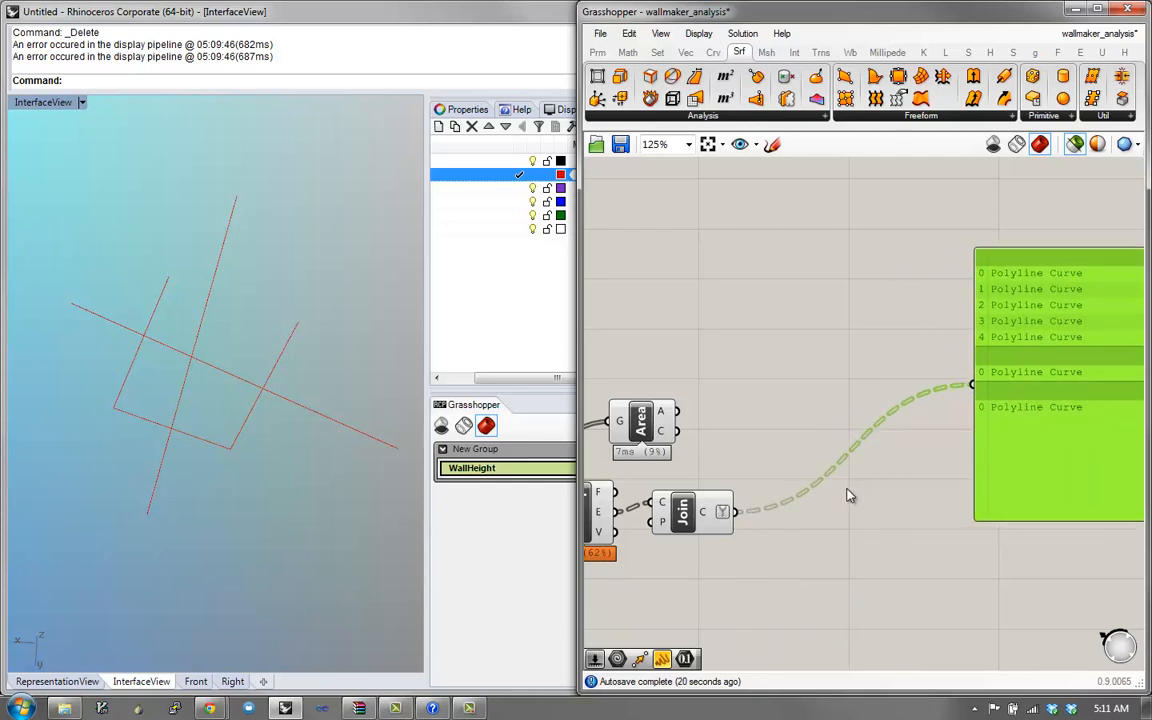
left_click_drag(703, 508, 700, 503)
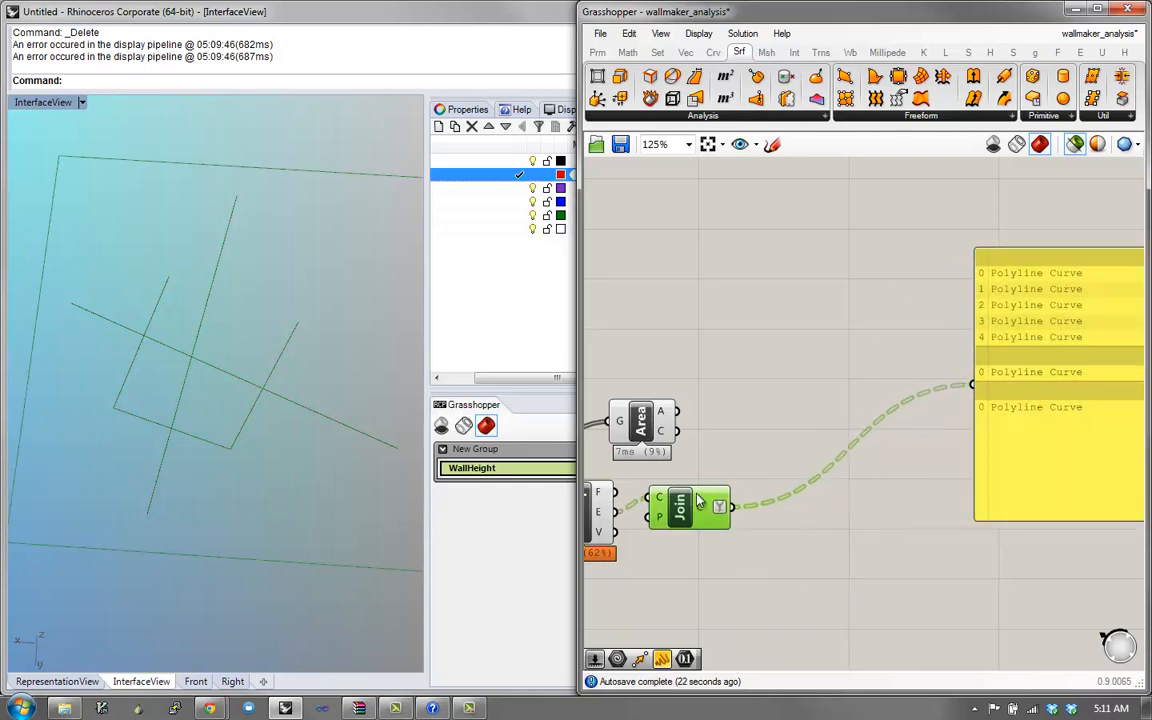
- Add a Closed component fed by the Join curve output and wire its closed output to the panel
double_click(789, 404)
type("clo")
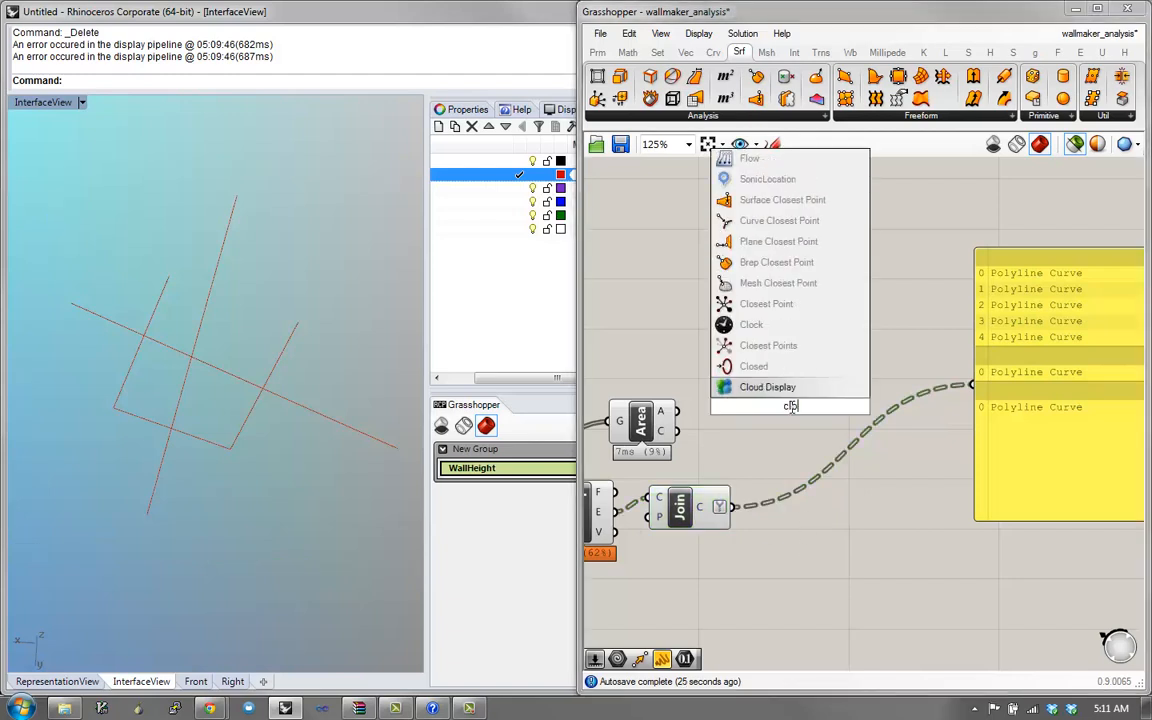
left_click(768, 366)
left_click_drag(736, 507, 971, 386)
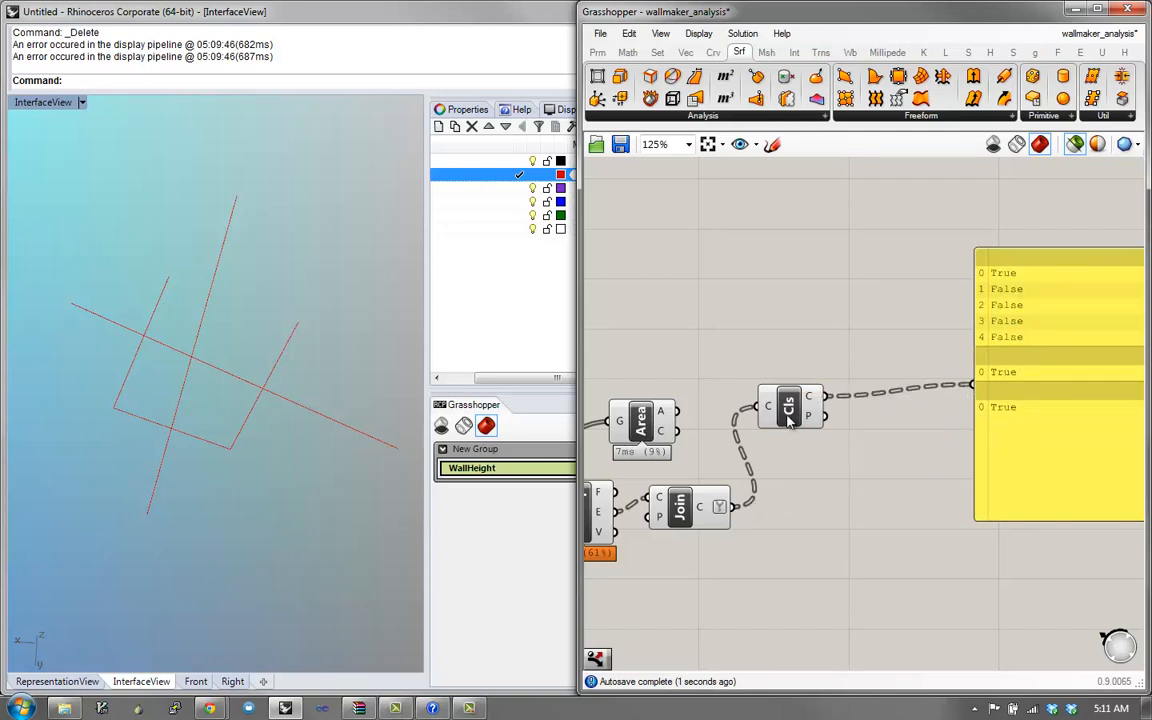
left_click_drag(789, 422, 821, 436)
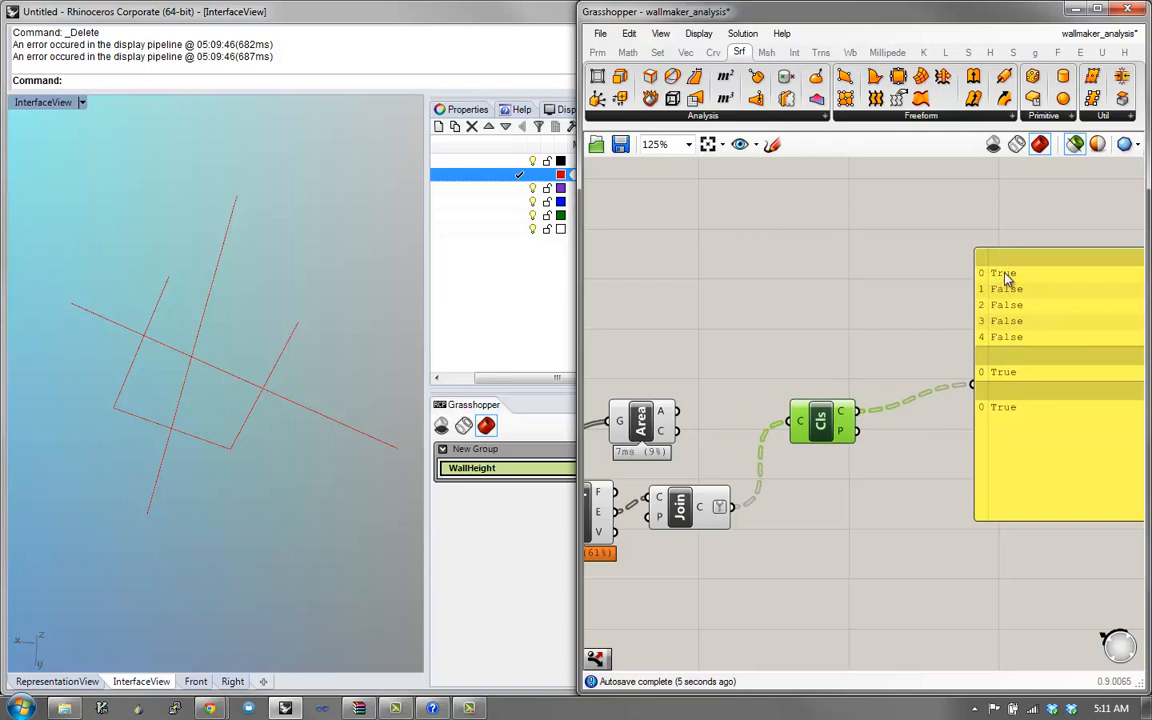
- Delete the Closed component and reconnect the Join curve output directly to the panel, placing the panel nearby
right_click_drag(1007, 279, 983, 296)
left_click_drag(706, 522, 910, 411)
key("Delete")
right_click_drag(951, 400, 853, 409)
right_click_drag(943, 433, 939, 453)
left_click_drag(940, 461, 815, 501)
right_click_drag(816, 501, 977, 501)
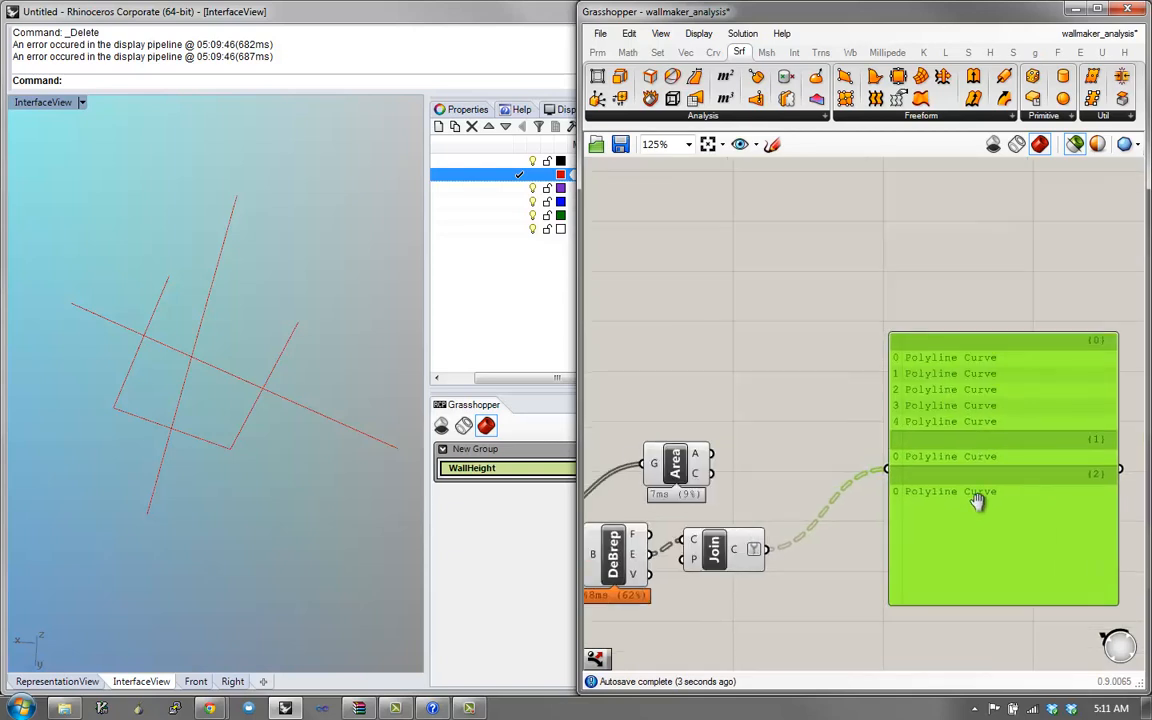
mouse_move(967, 503)
left_mouse_down()
mouse_move(933, 530)
mouse_move(957, 487)
left_mouse_up()
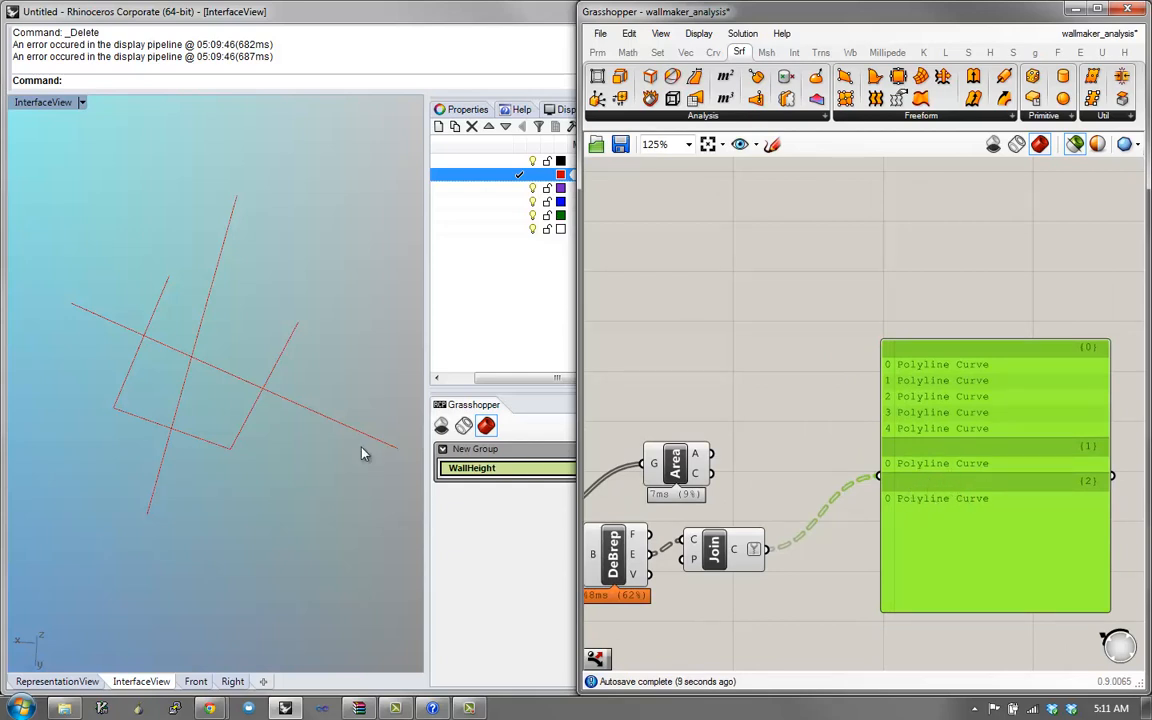
- Draw a two-point polyline in the viewport crossing the lower part of the wall lines from right to left
type("p")
key("Return")
left_click(357, 394)
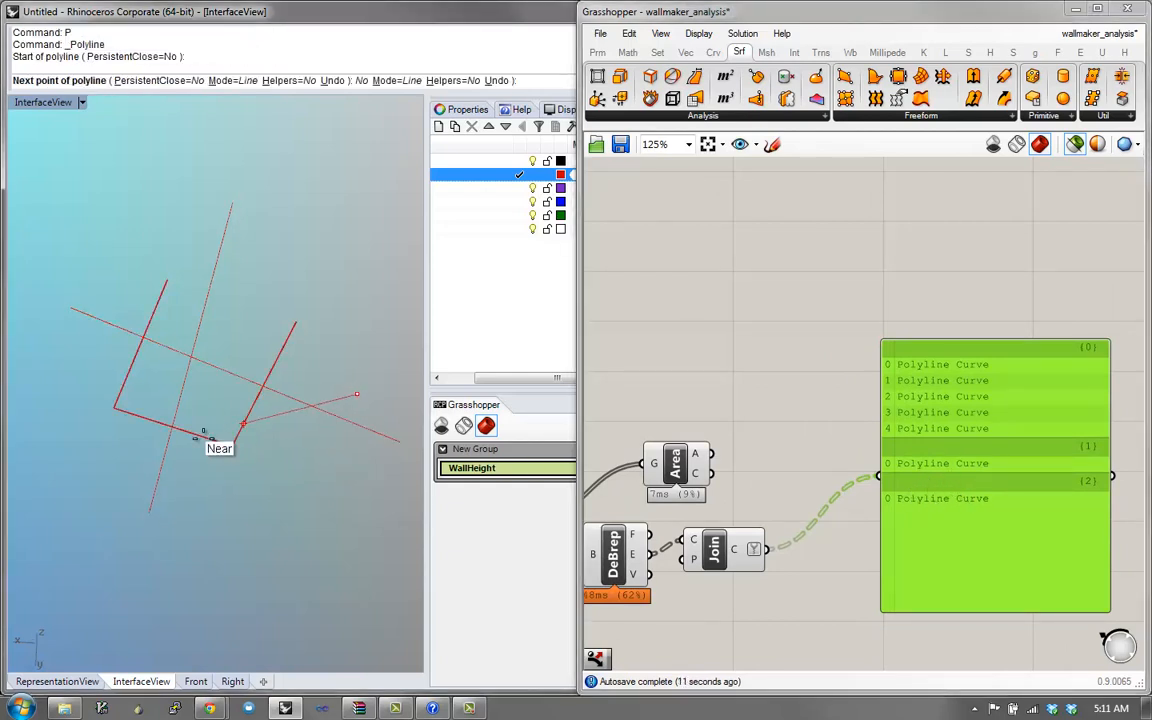
left_click(64, 453)
key("Return")
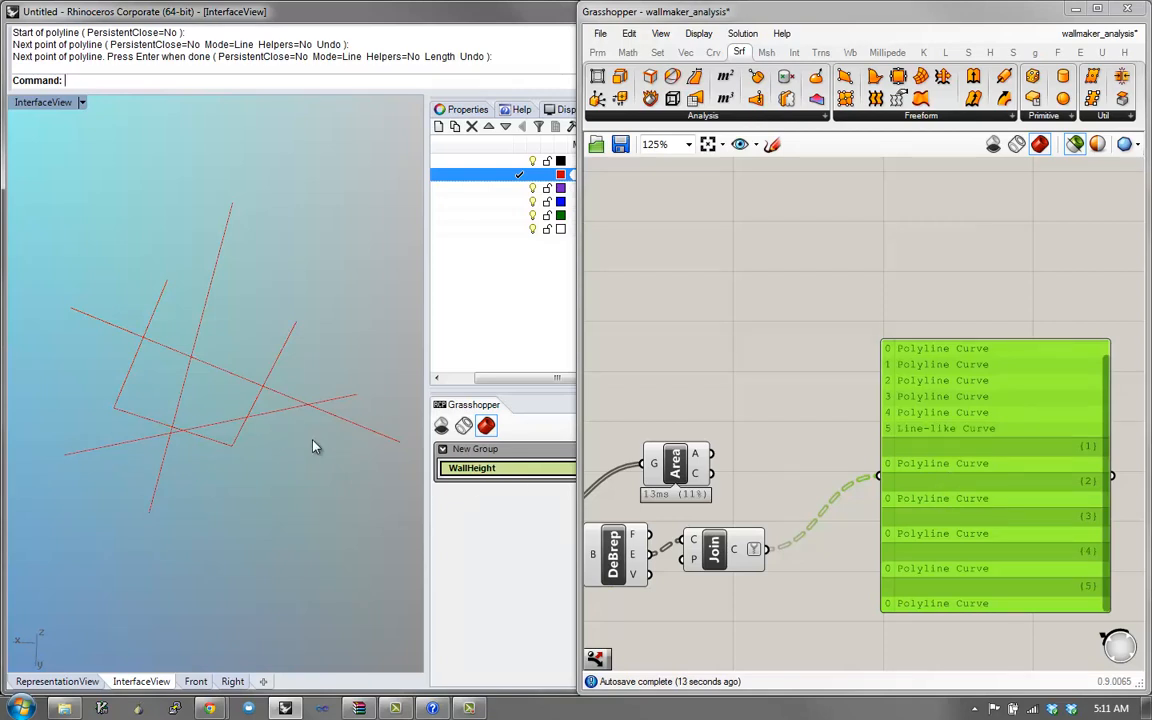
- Preview the Area component's centroids and examine the branches of joined curves listed in the panel
left_click(697, 465)
left_click_drag(1105, 481, 1116, 535)
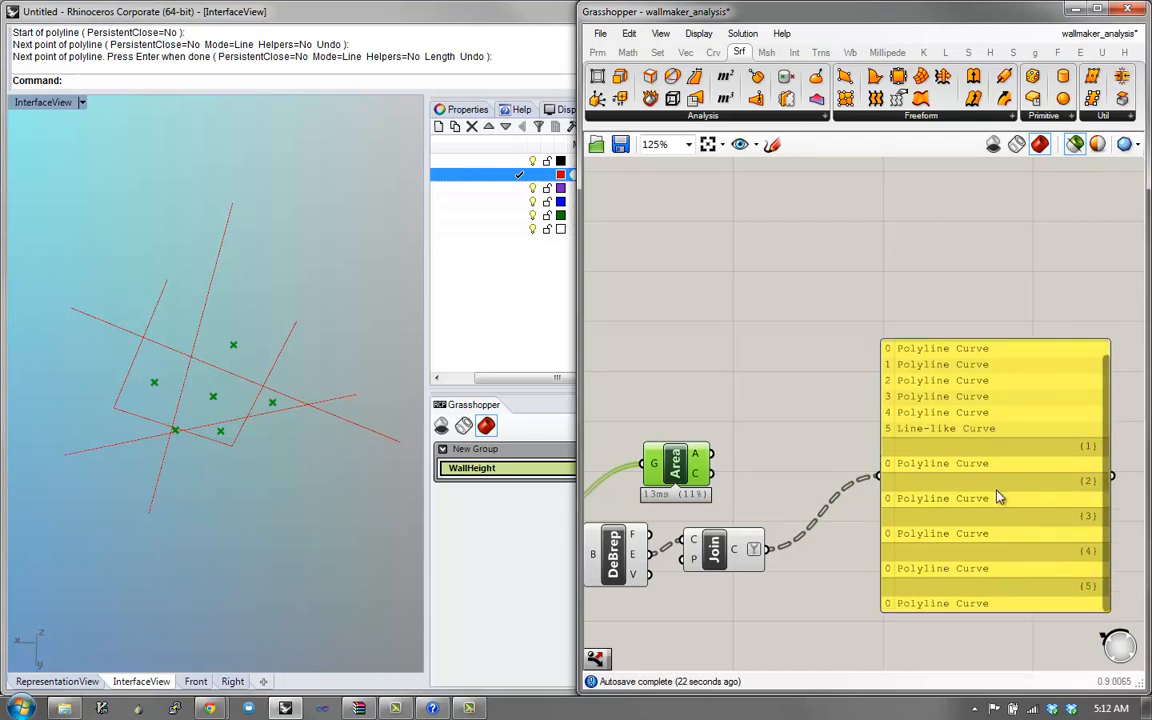
left_click_drag(954, 507, 1029, 482)
right_click_drag(925, 595, 800, 570)
double_click(800, 566)
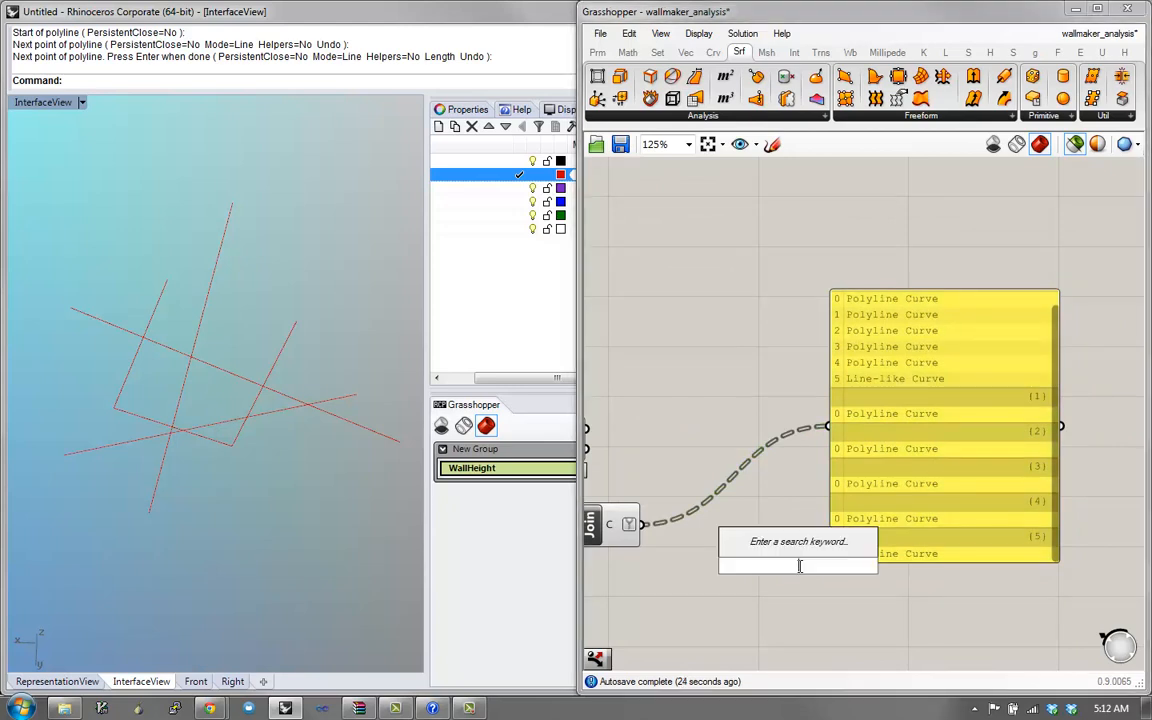
type("item")
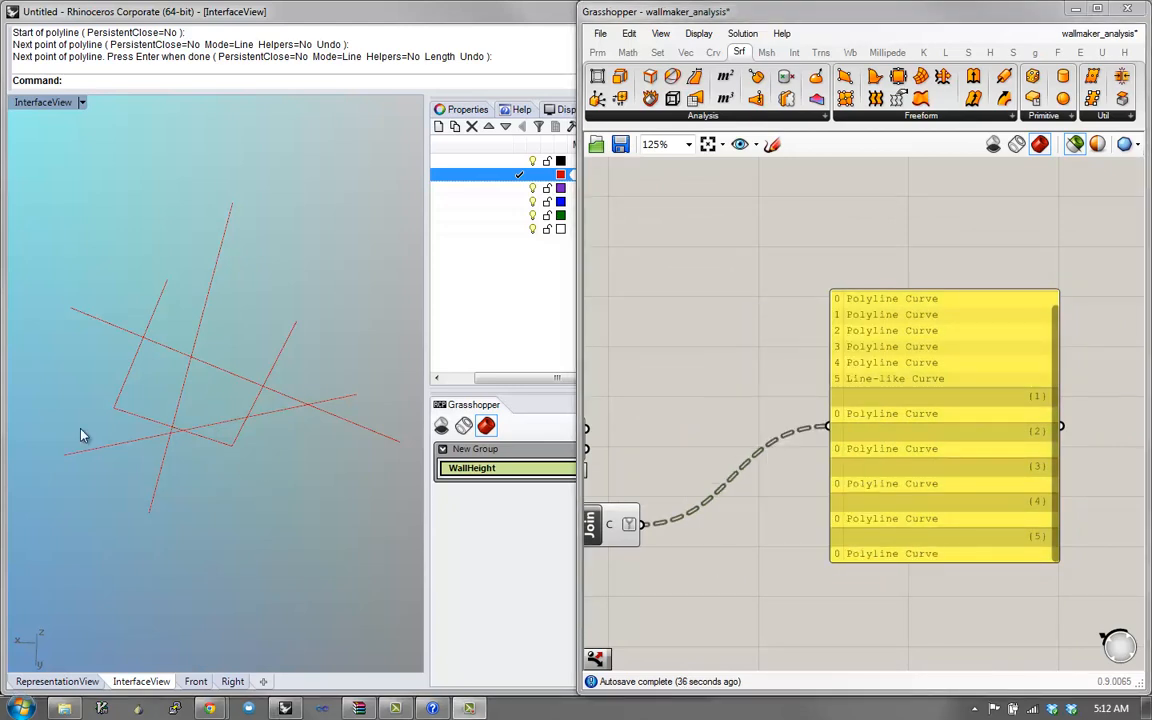
- Add a List Length component fed by the Join curve output and wire its length output to the panel
right_click_drag(725, 578, 843, 578)
double_click(845, 569)
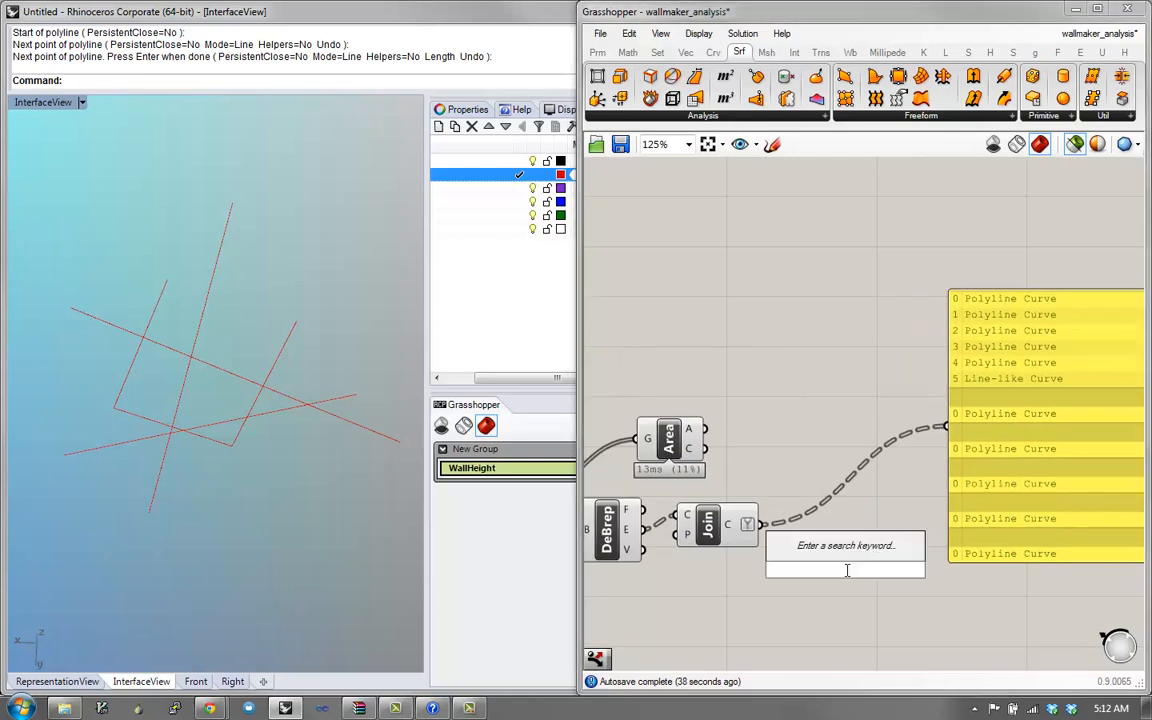
type("length")
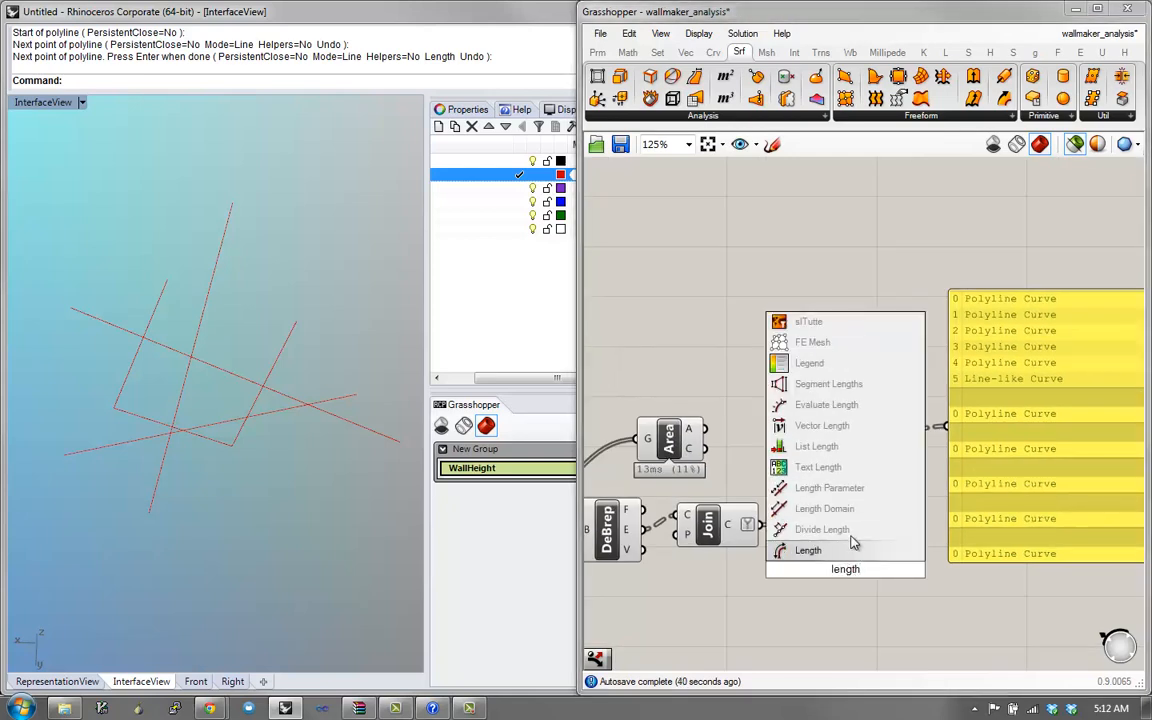
left_click(816, 446)
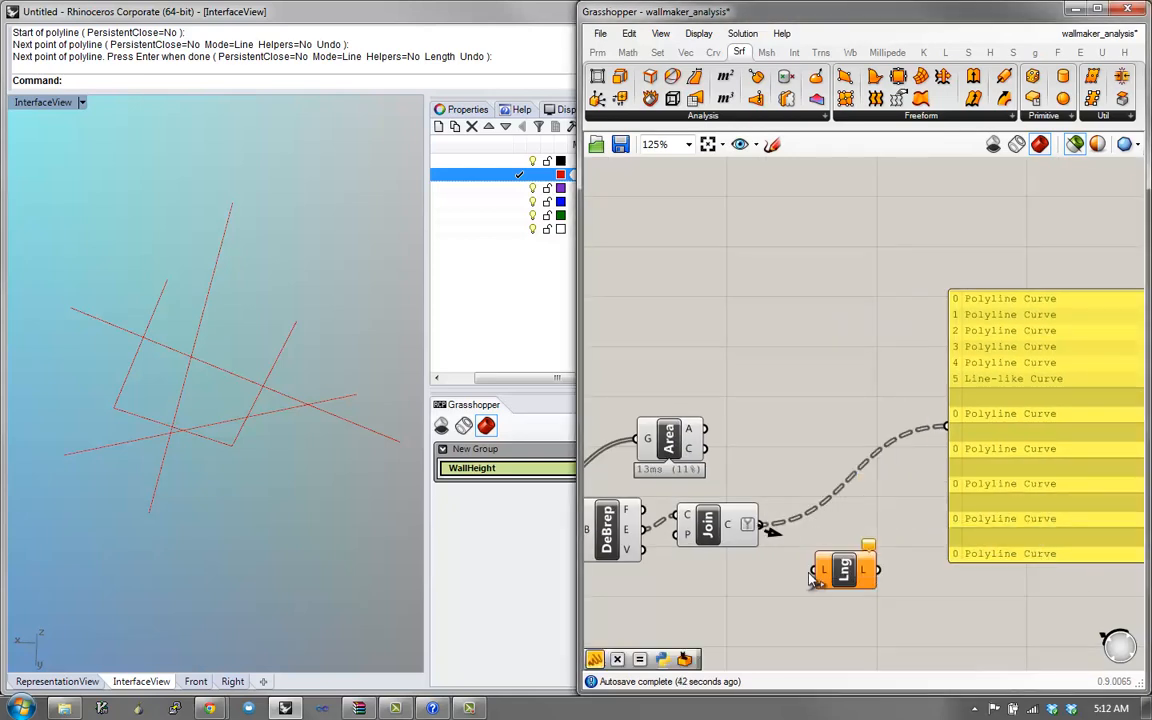
left_click_drag(761, 525, 950, 430)
left_click_drag(859, 569, 864, 522)
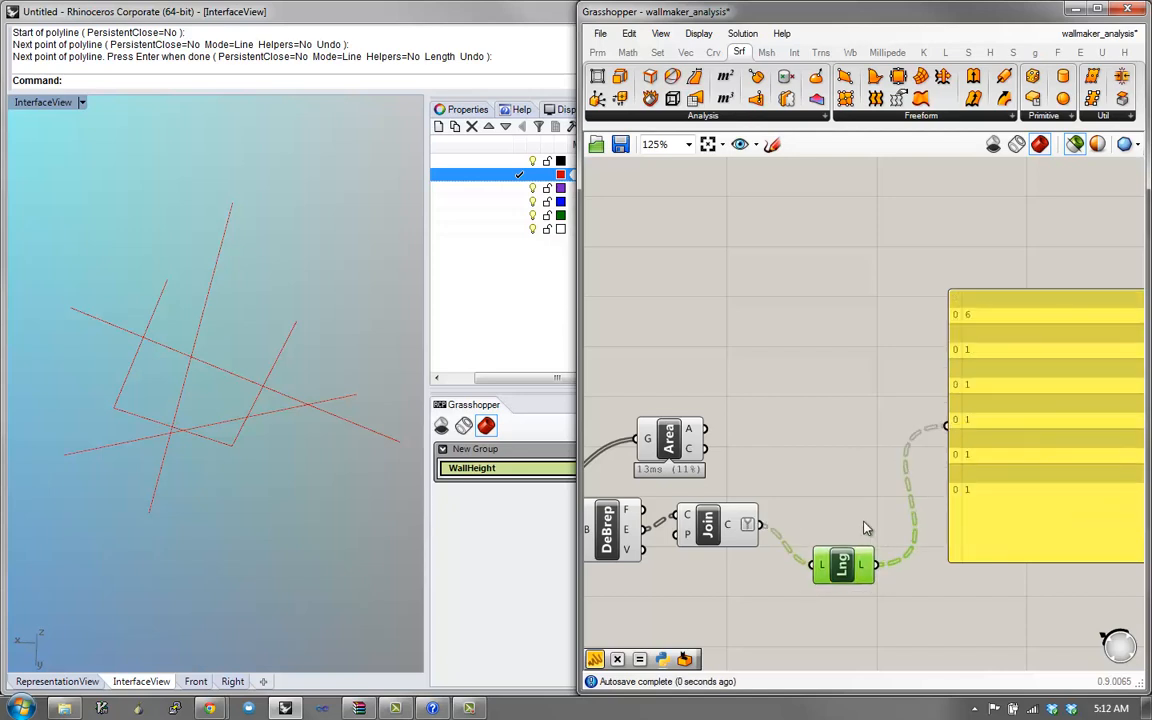
right_click_drag(933, 480, 865, 486)
left_click_drag(924, 328, 999, 321)
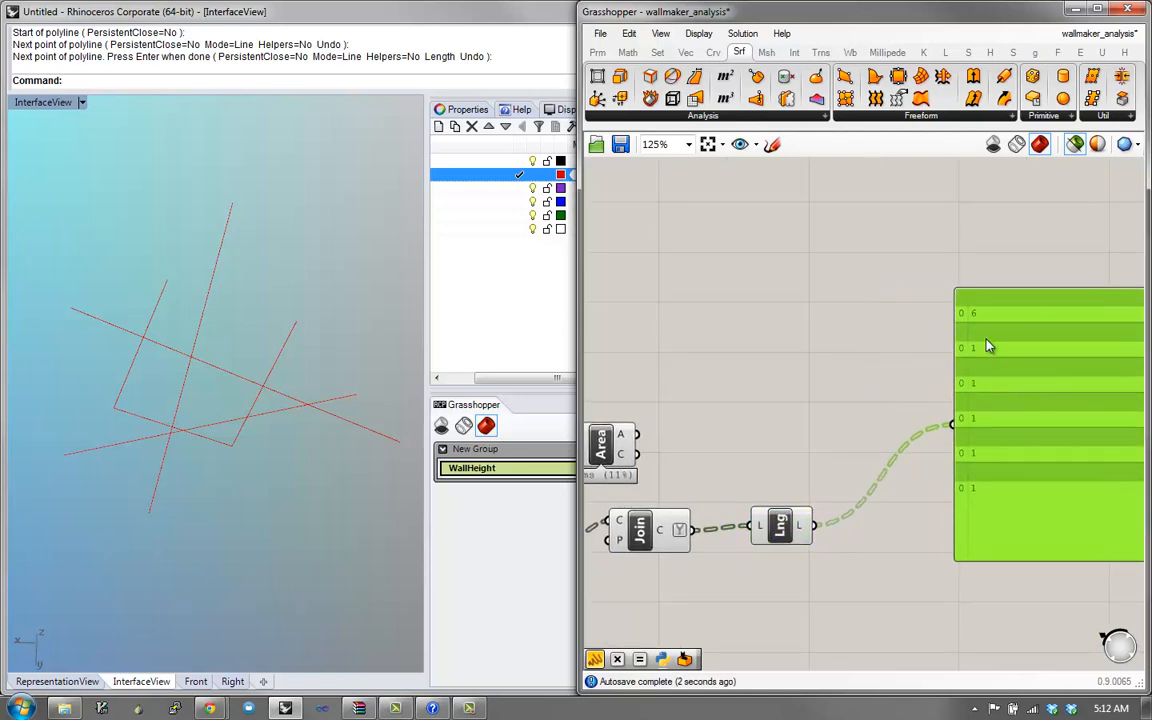
- Add a Tree Statistics component fed by the Join curve output and wire its L output to the panel
double_click(784, 393)
type("ex")
double_click(776, 434)
type("tre")
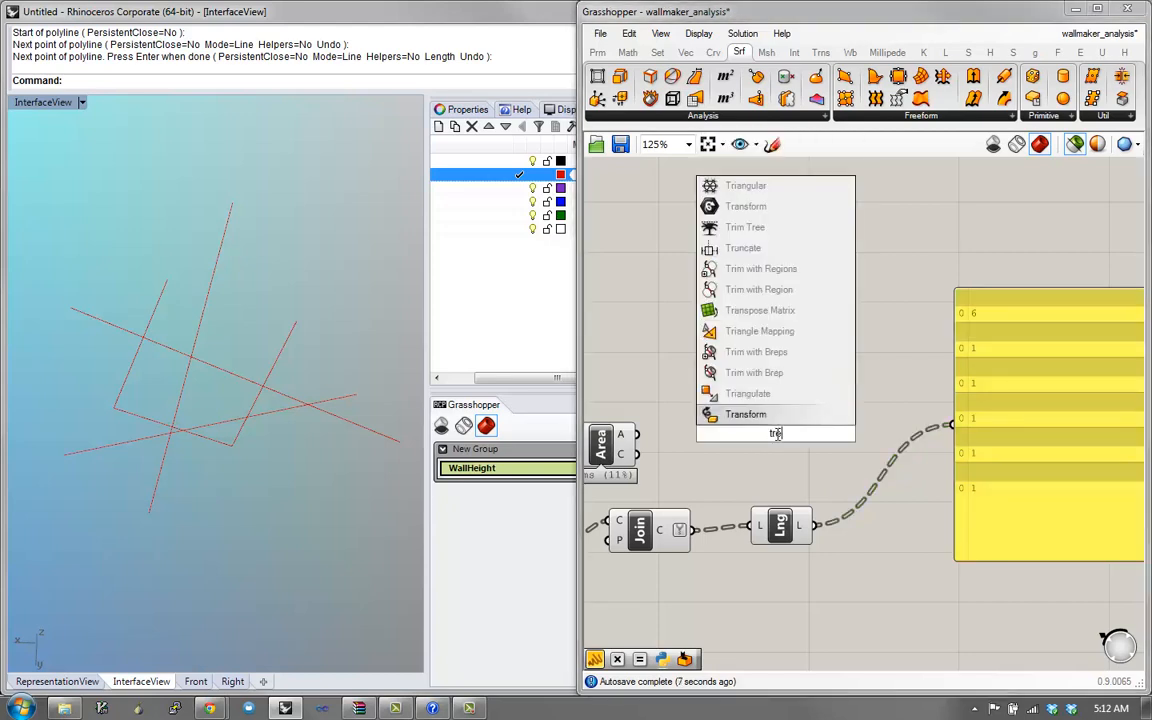
type("e")
left_click(746, 377)
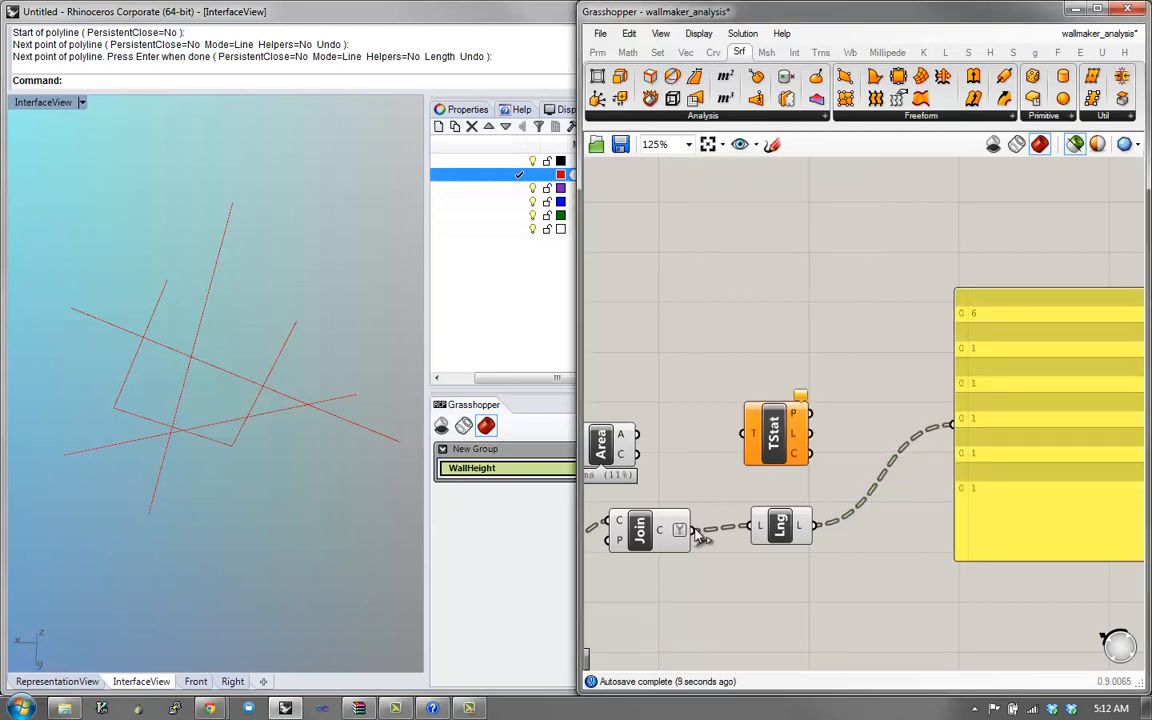
left_click_drag(696, 532, 978, 436)
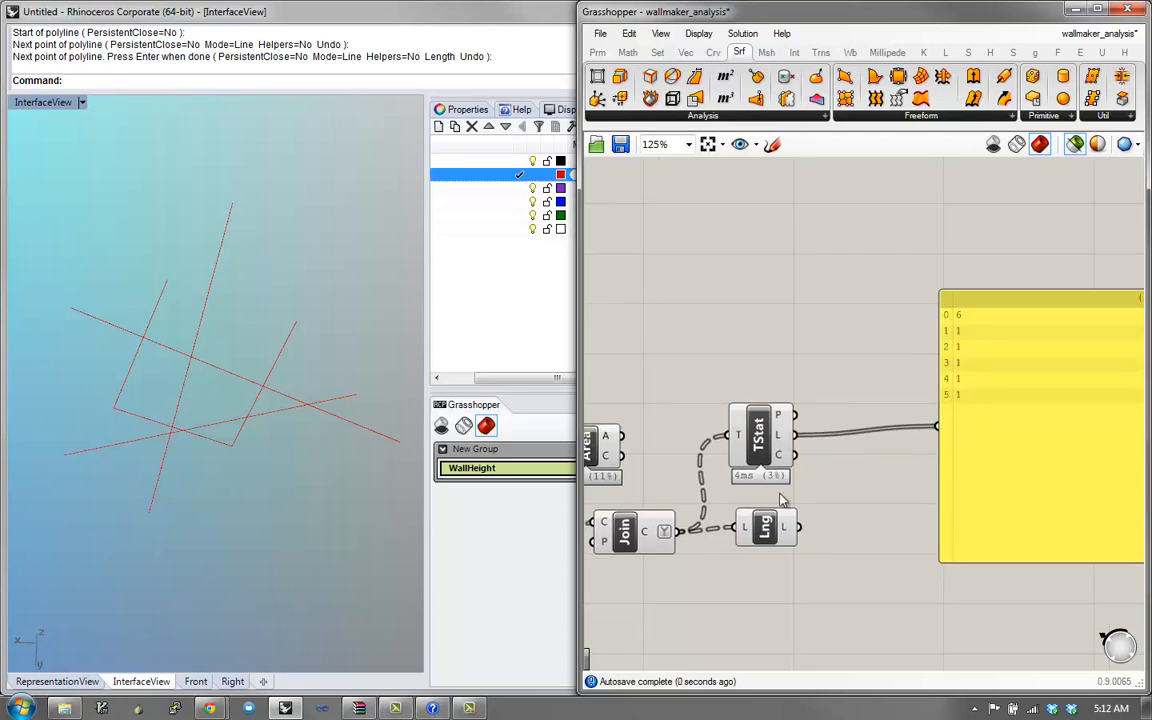
right_click_drag(838, 484, 788, 492)
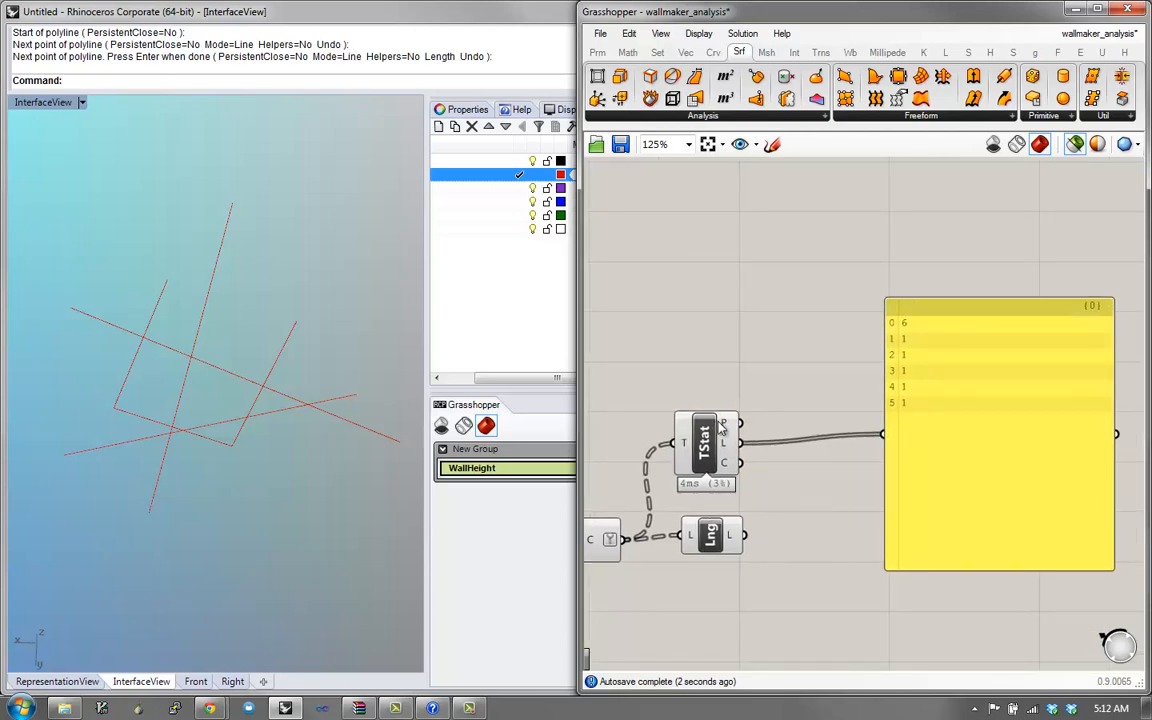
left_click(718, 455)
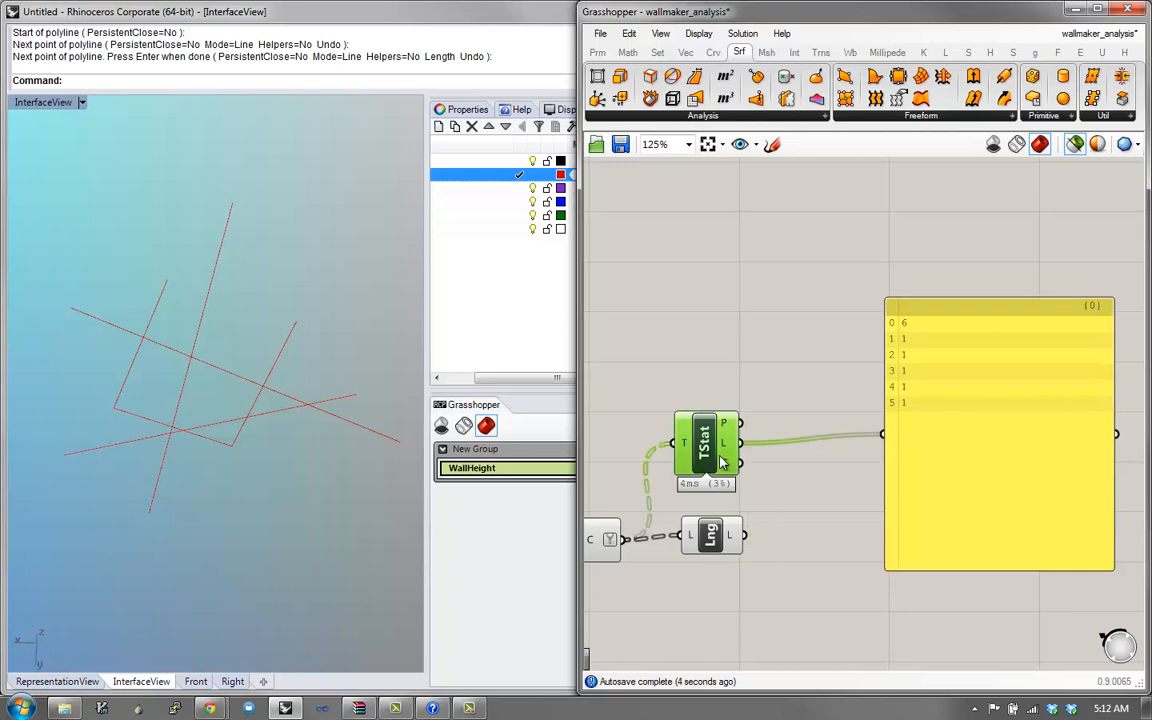
- Delete the Tree Statistics component and wire the List Length output back into the panel
key("Delete")
left_click_drag(745, 536, 882, 434)
left_click_drag(722, 550, 737, 580)
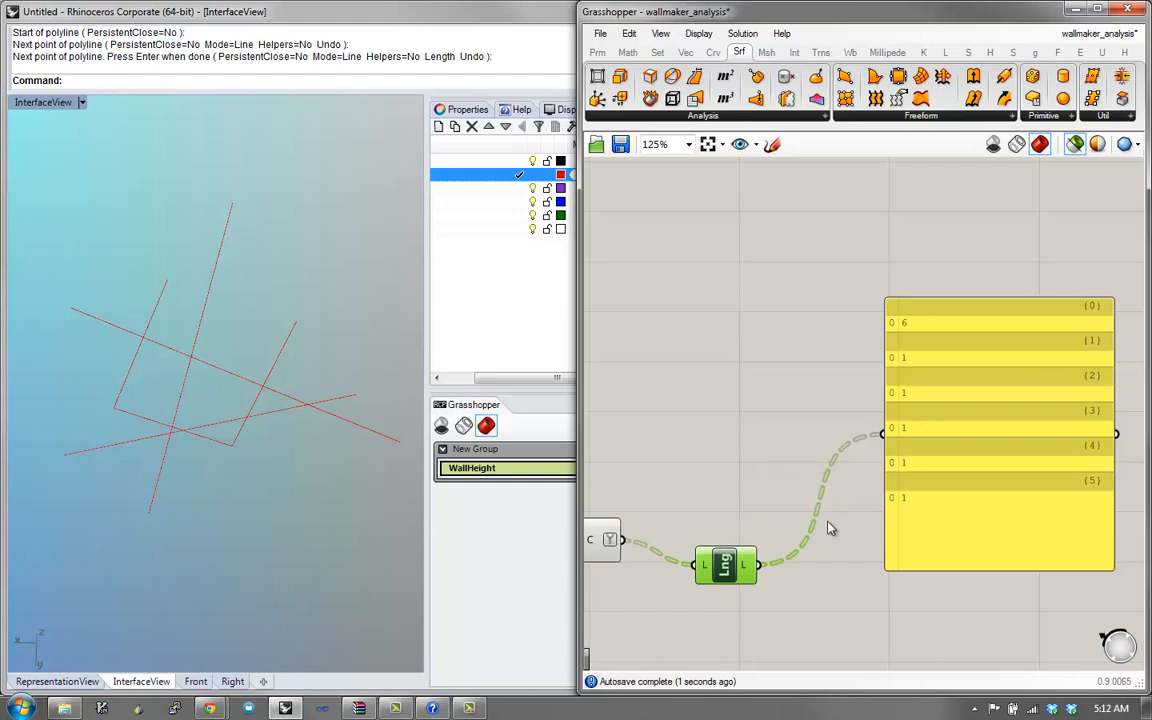
- Add an Equality component and feed its A input from the List Length output
double_click(769, 471)
type("equ")
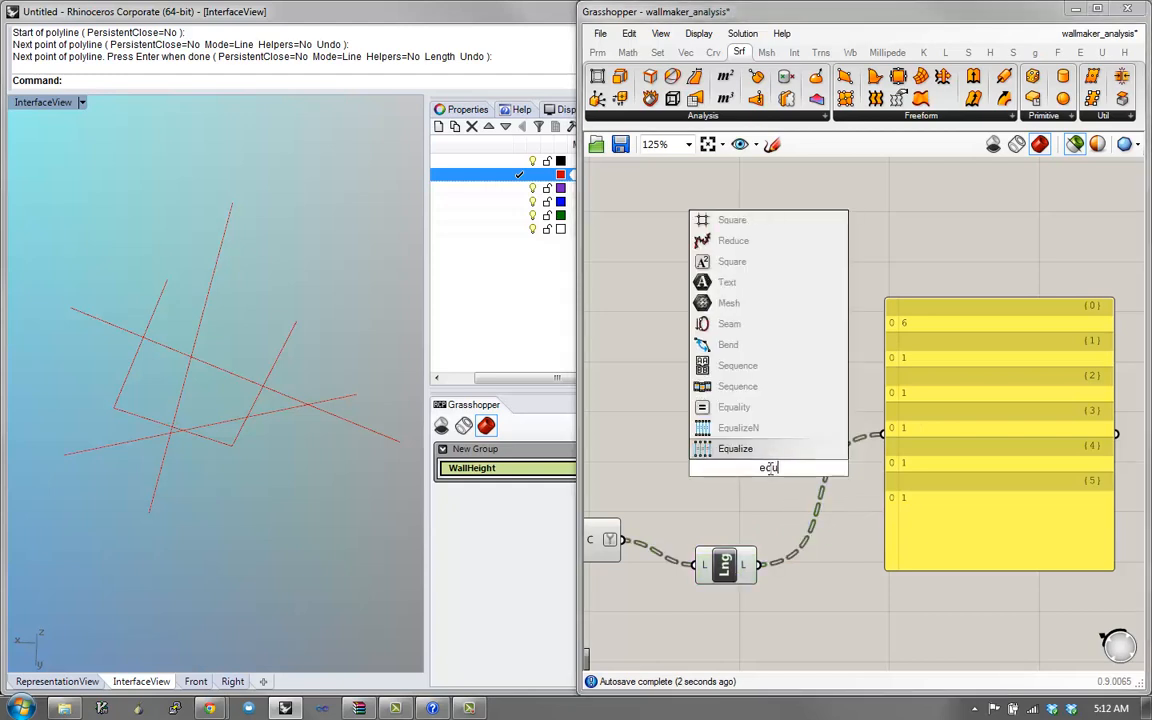
left_click(740, 407)
left_click_drag(748, 443, 799, 568)
- Feed a panel holding the value 1 into the Equality B input and wire the equals output to the large panel
double_click(716, 598)
type("\"")
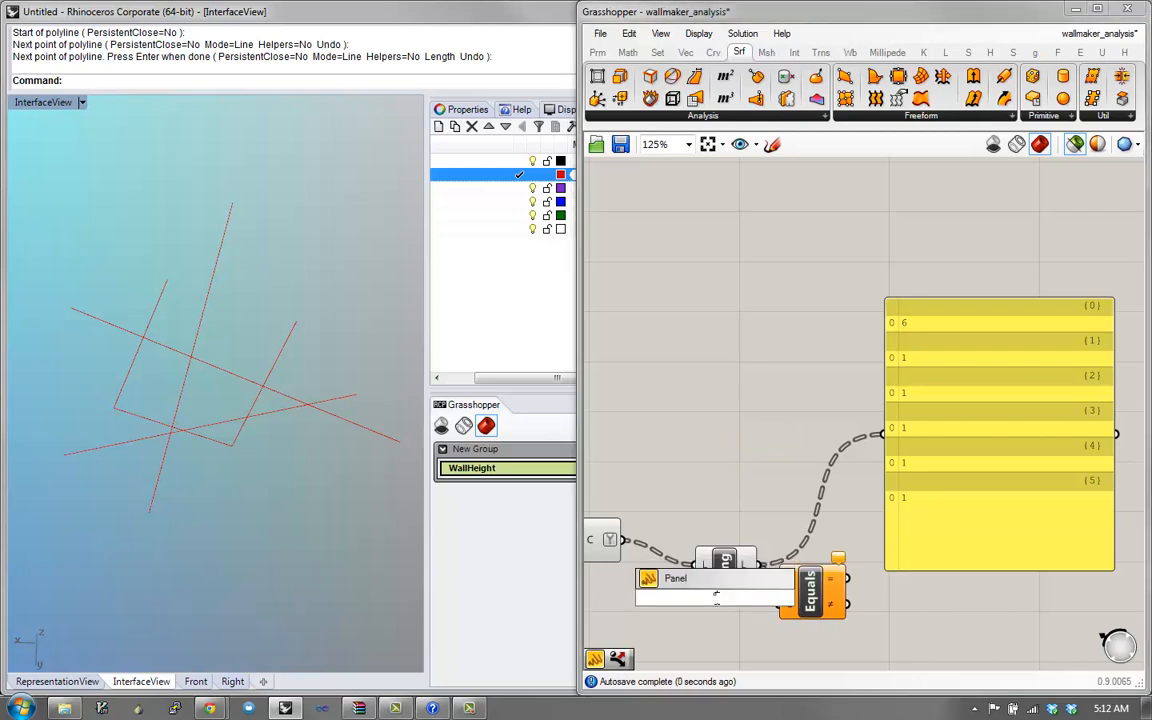
type("1")
left_click(717, 586)
left_click_drag(790, 644, 782, 603)
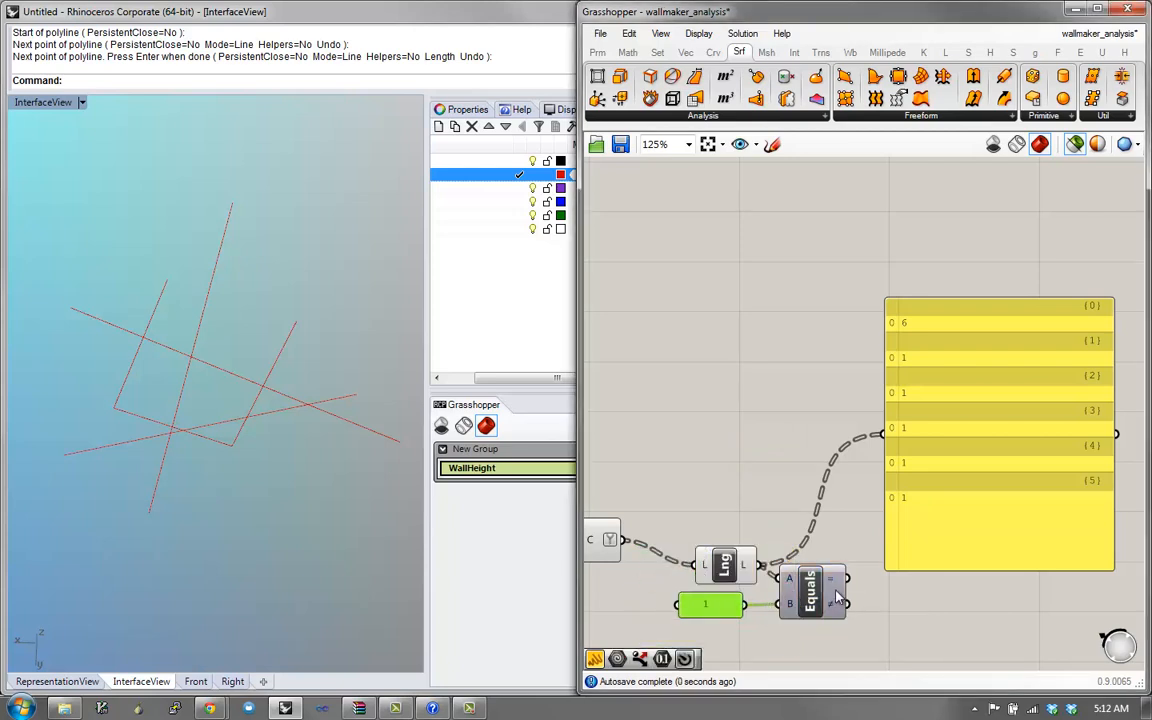
left_click_drag(848, 578, 1020, 438)
- Add a Dispatch component with the joined curves as its list and the Equality equals output as its pattern
double_click(842, 400)
type("dis")
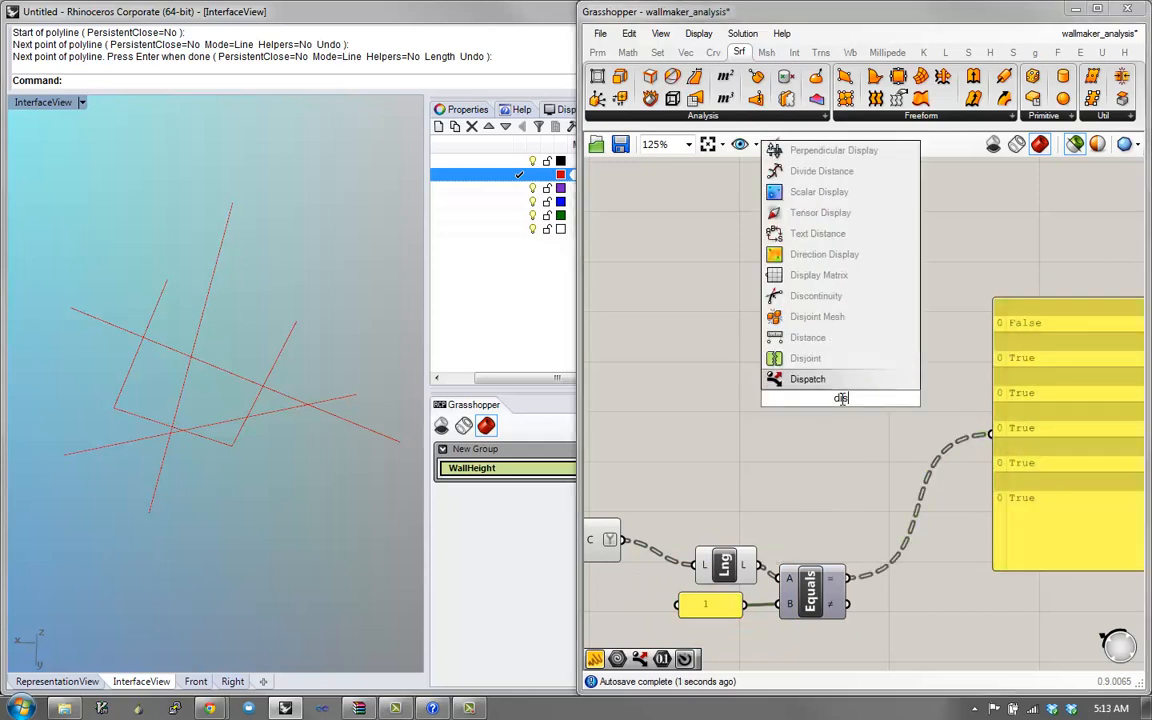
key("Return")
right_click_drag(870, 488, 950, 508)
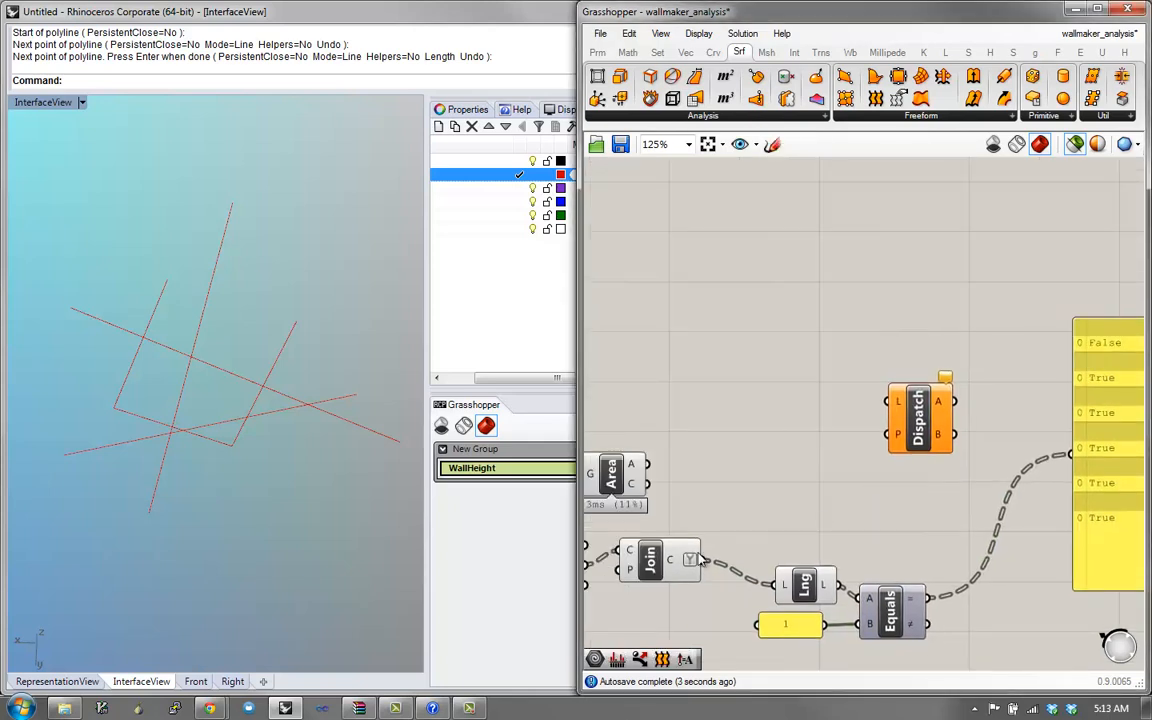
left_click_drag(702, 560, 886, 401)
right_click_drag(900, 470, 860, 473)
left_click_drag(850, 437, 886, 600)
- Add a Geometry parameter fed by the Dispatch A output
right_click_drag(908, 536, 717, 506)
left_click_drag(688, 407, 829, 388)
double_click(778, 408)
type("ge")
left_click(758, 348)
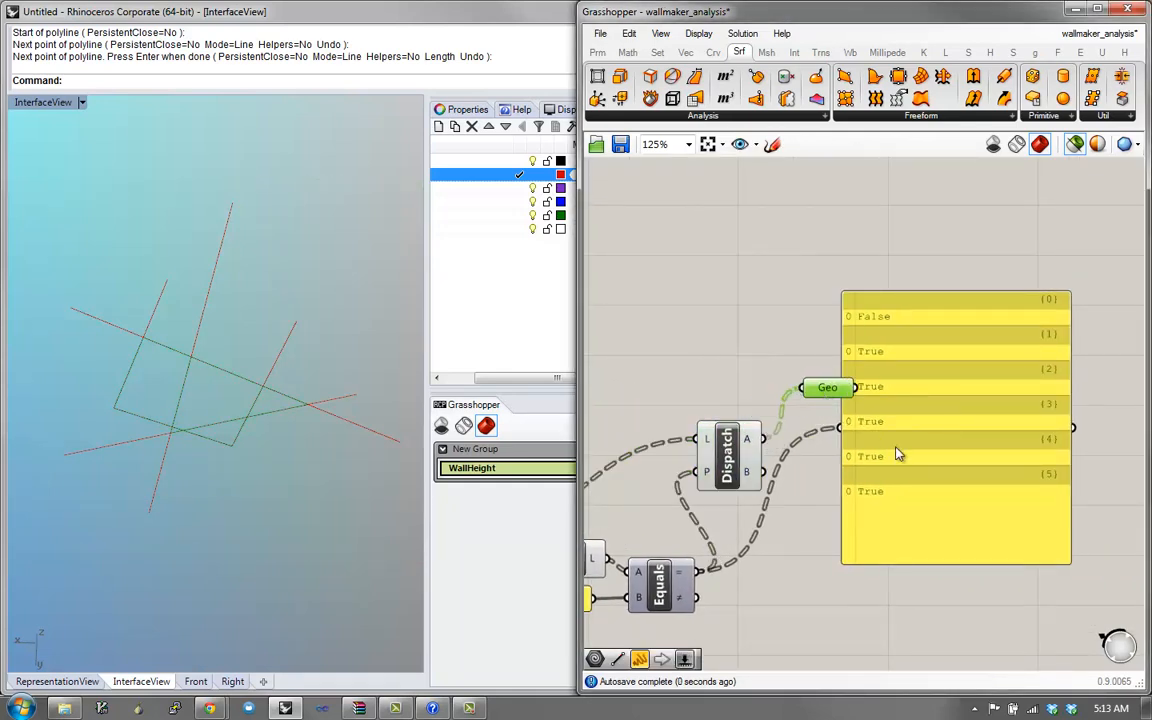
- Move the panel clear of the Geometry parameter and wire that parameter's output into it
left_click_drag(896, 450, 988, 425)
right_click_drag(916, 424, 782, 409)
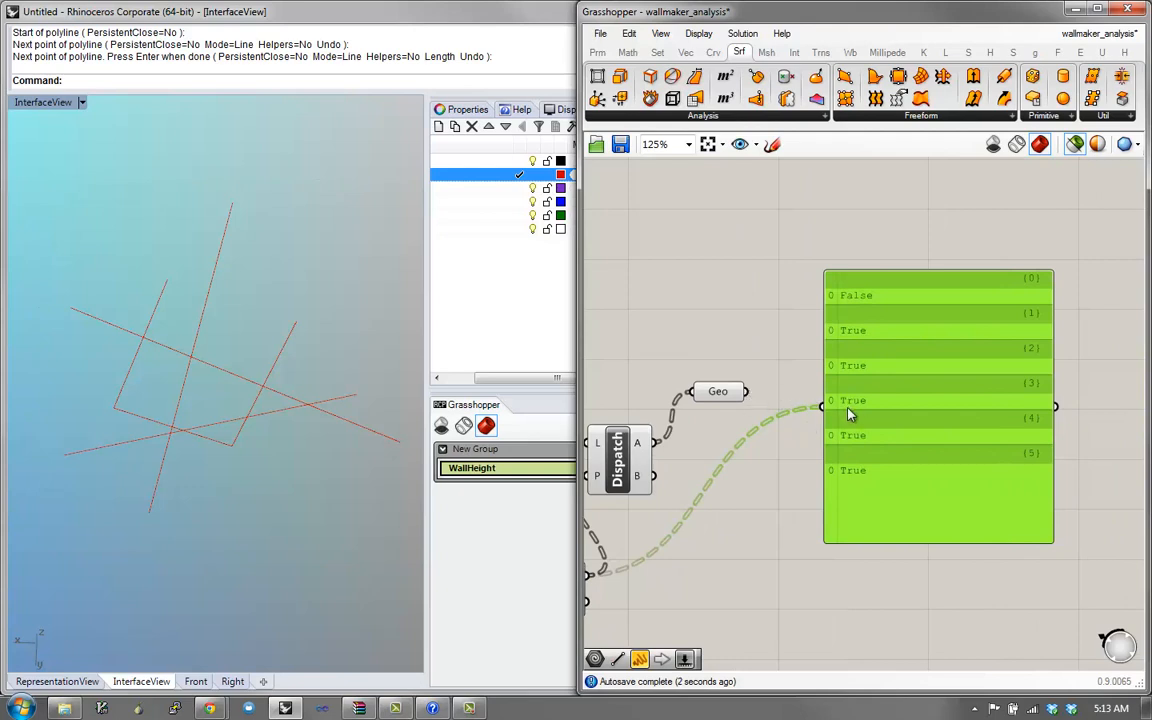
left_click_drag(820, 408, 747, 395)
- Highlight the Geometry parameter's curves in the viewport and line the parameter up between Dispatch and the panel
left_click(728, 400)
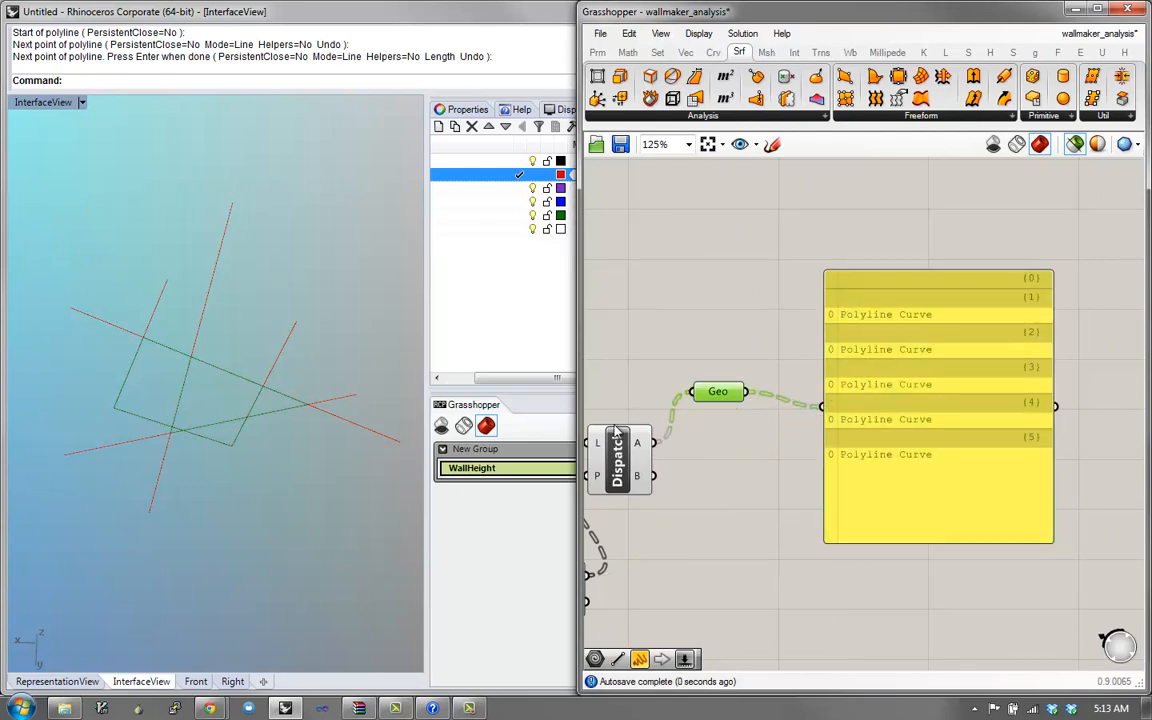
scroll(1058, 477, "down", 1)
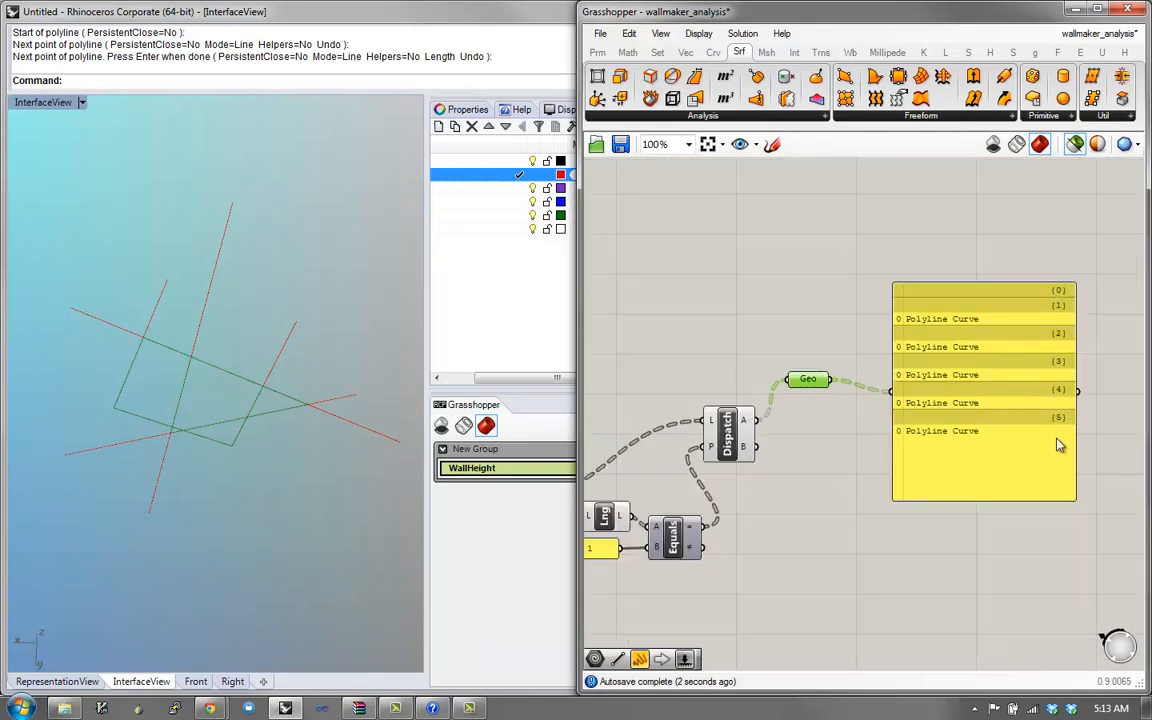
right_click_drag(892, 393, 924, 402)
left_click_drag(847, 391, 852, 420)
left_click(230, 384)
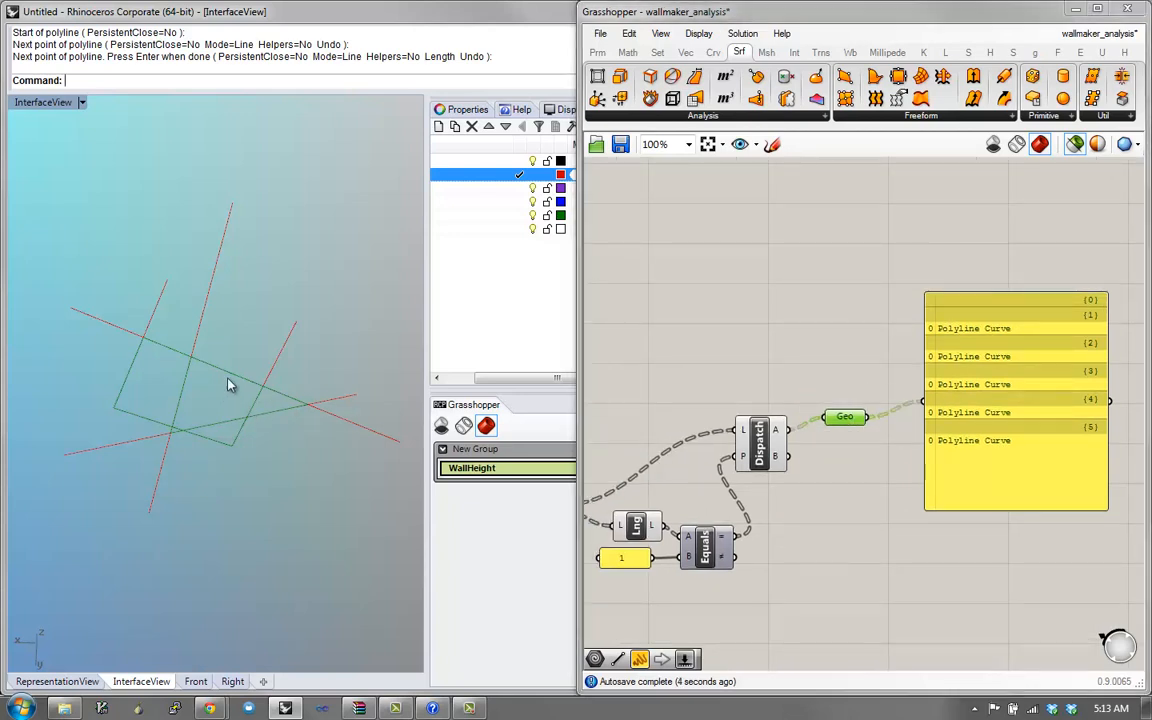
right_click_drag(228, 385, 195, 375)
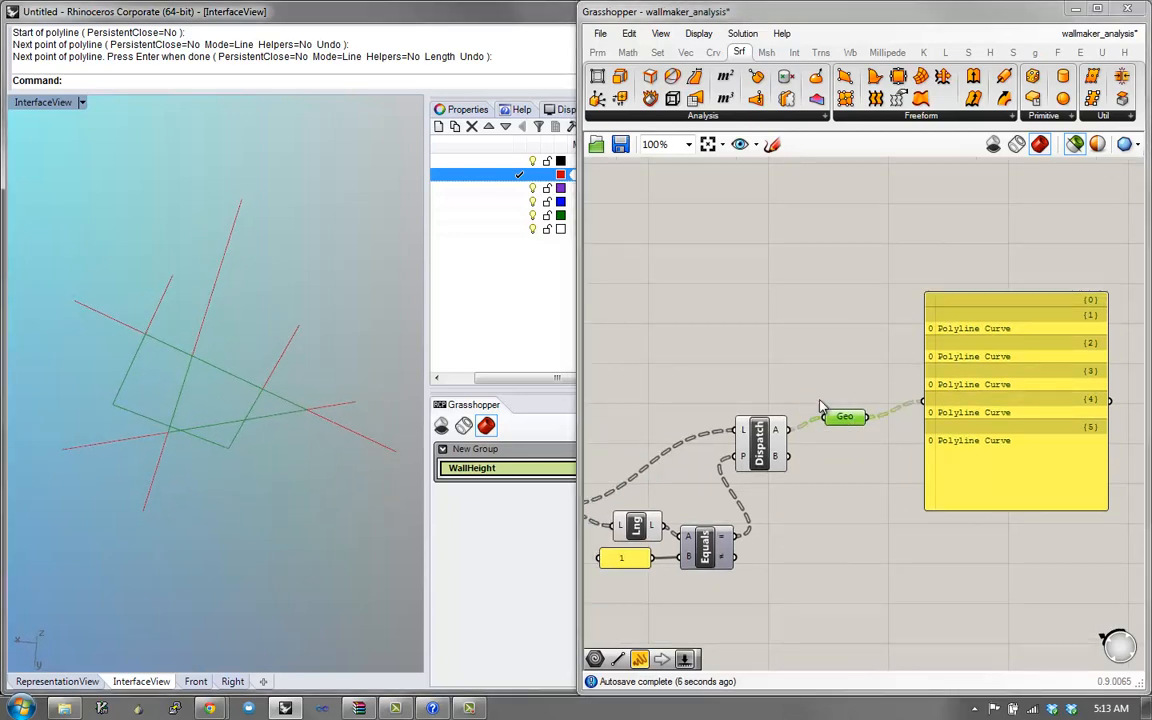
- Make room beside the panel and add an Area component fed by the Geometry parameter
left_click_drag(1000, 470, 1078, 446)
double_click(935, 360)
type("rea")
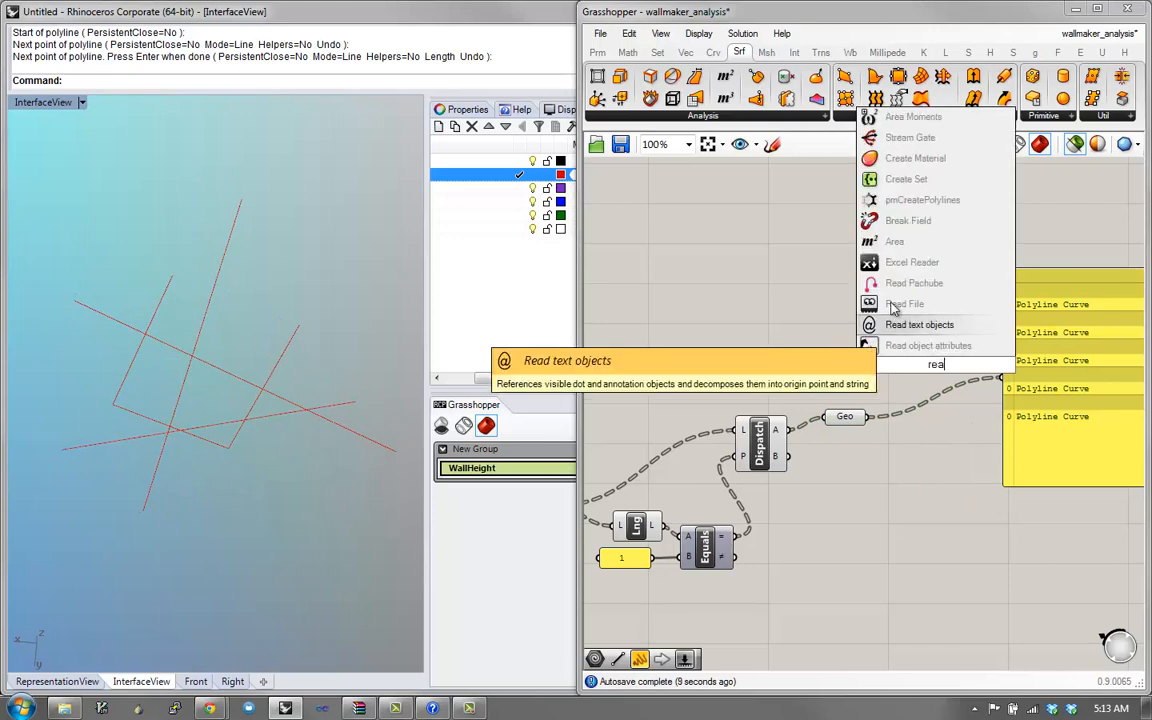
left_click(894, 241)
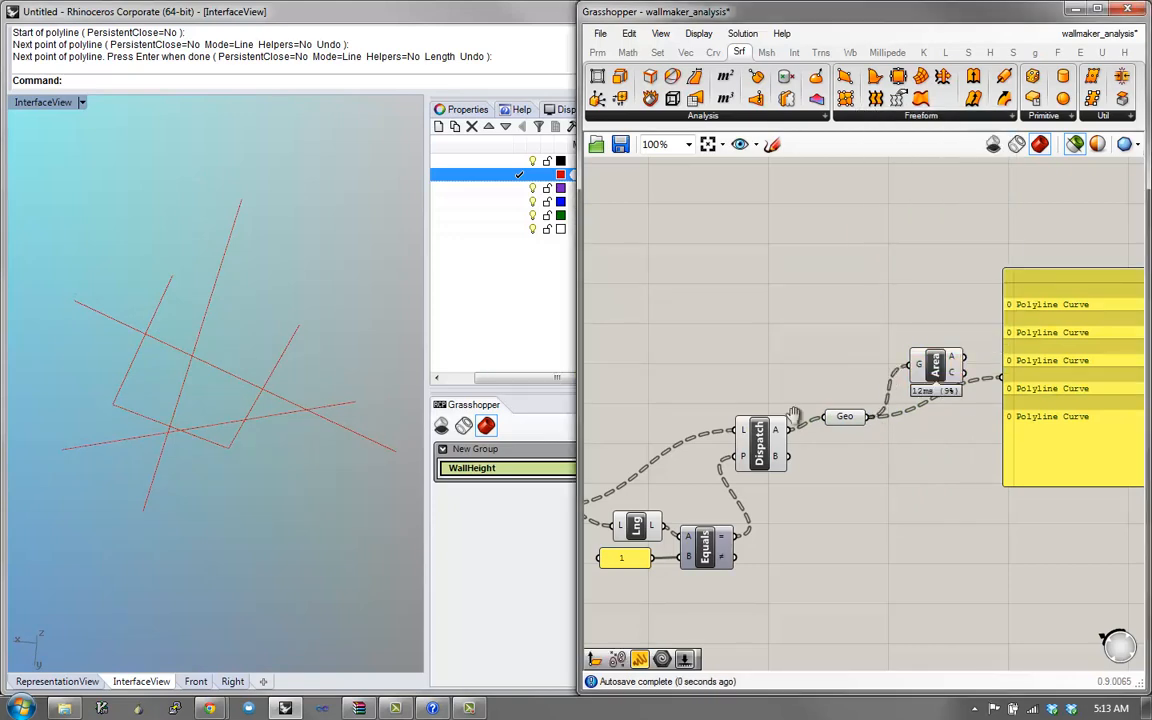
- Delete the old Area component placed above the Join component
right_click_drag(793, 414, 896, 410)
left_click_drag(654, 414, 703, 376)
key("Delete")
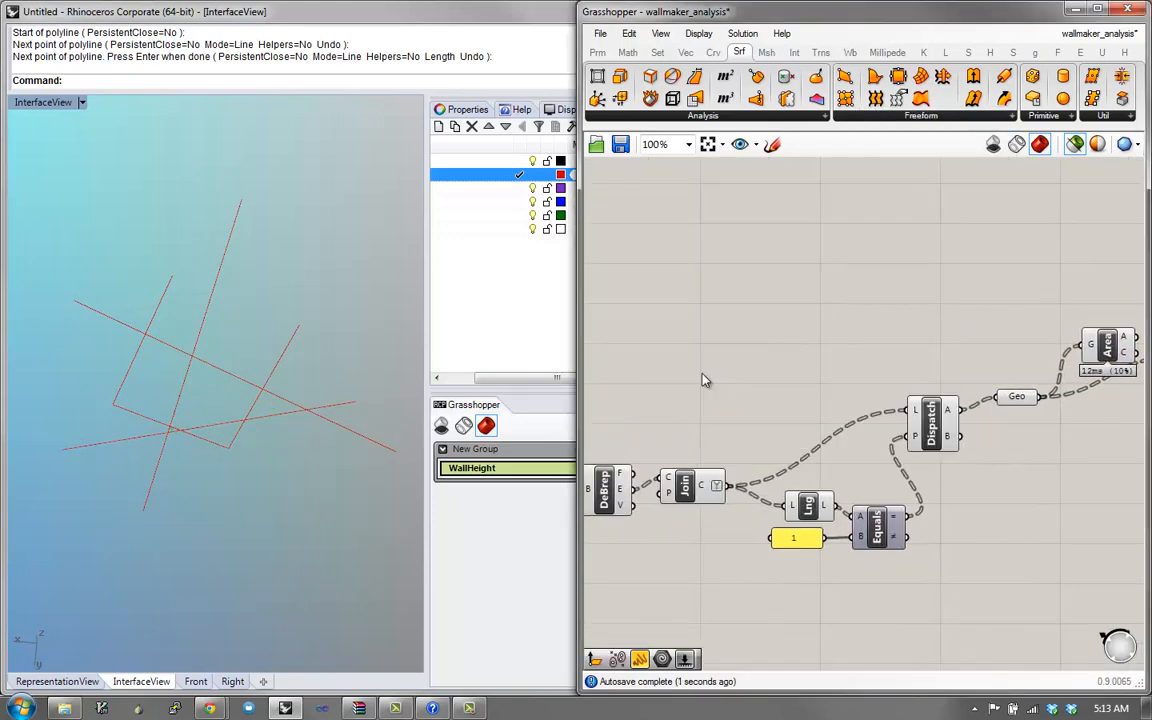
- Reposition the new Area component and move the panel farther from it
left_click(1090, 347)
right_click_drag(1042, 381, 932, 415)
left_click_drag(1002, 389, 993, 395)
right_click_drag(1110, 401, 878, 455)
left_click_drag(880, 460, 939, 448)
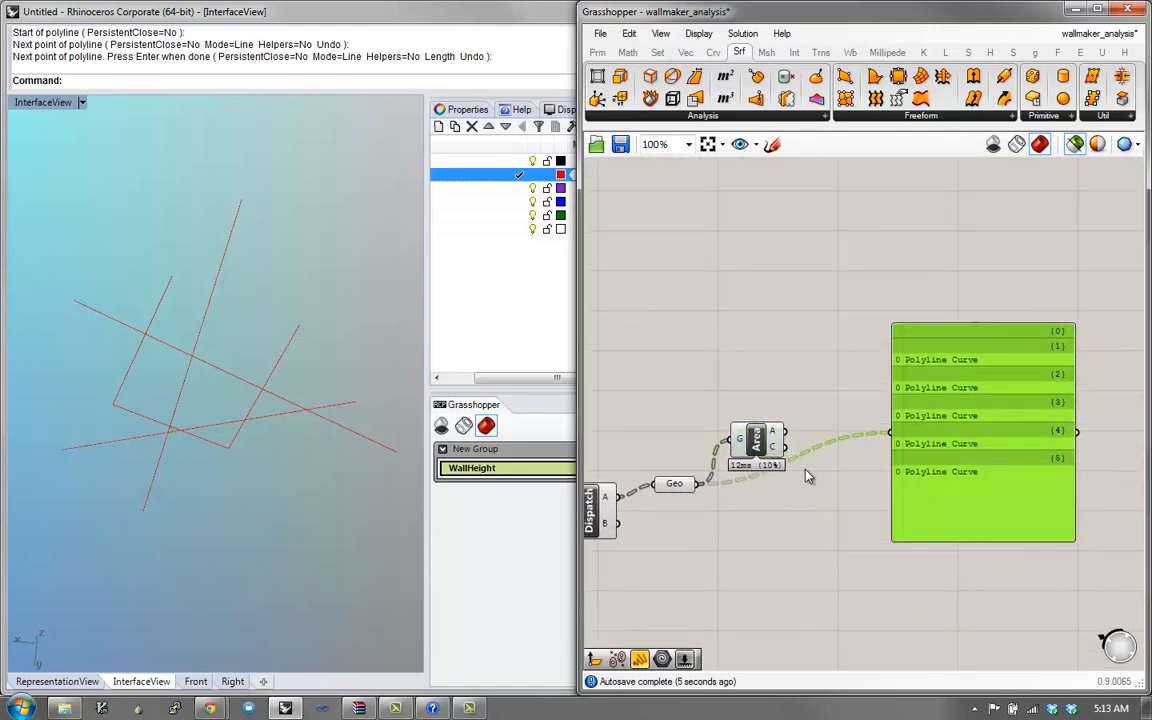
- Add a Boundary Surfaces component below Area, with the Geometry parameter feeding its edges input
double_click(797, 490)
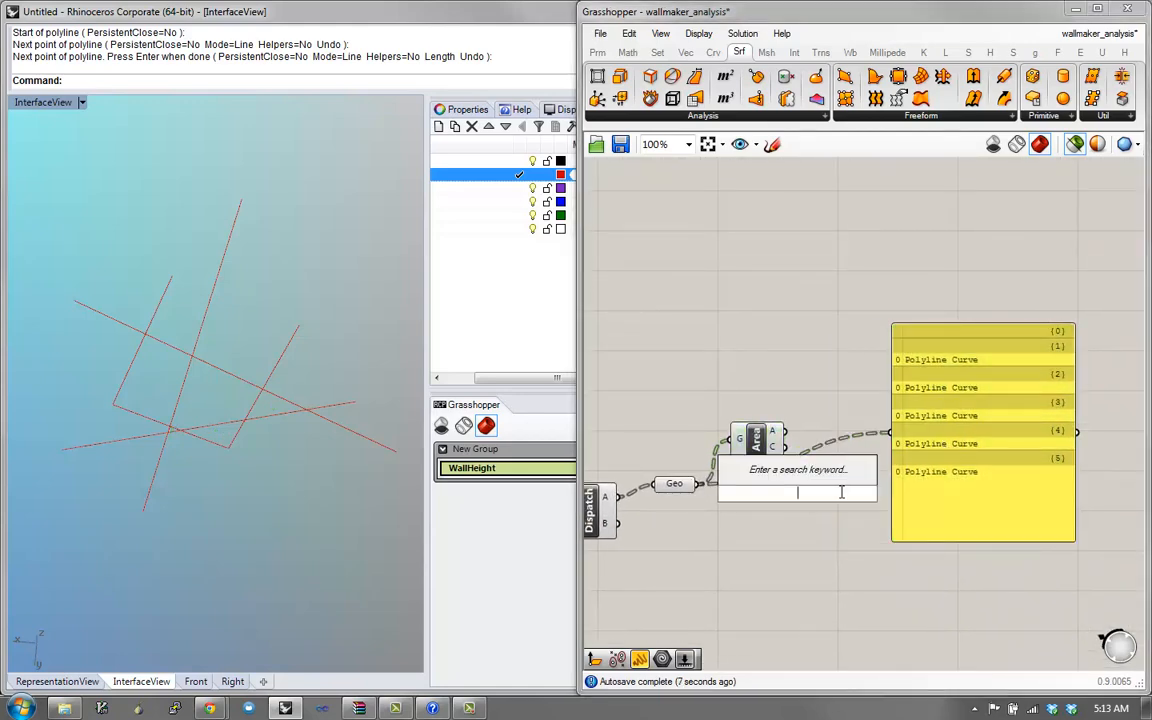
type("planar")
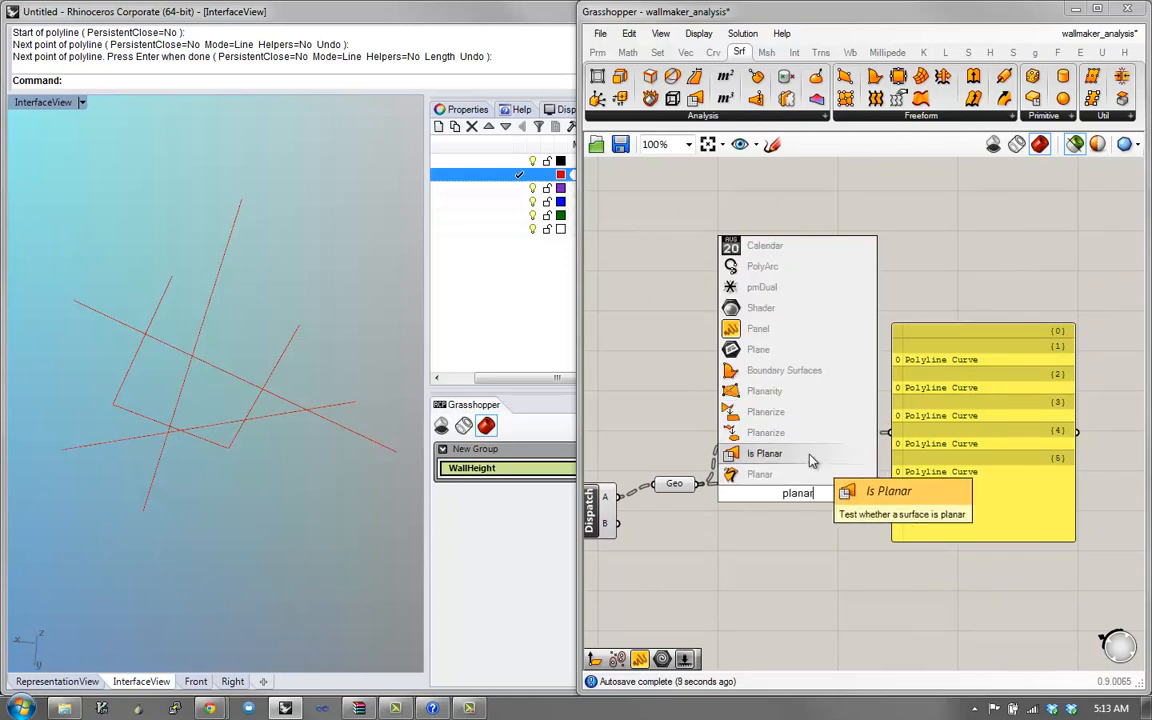
left_click(787, 372)
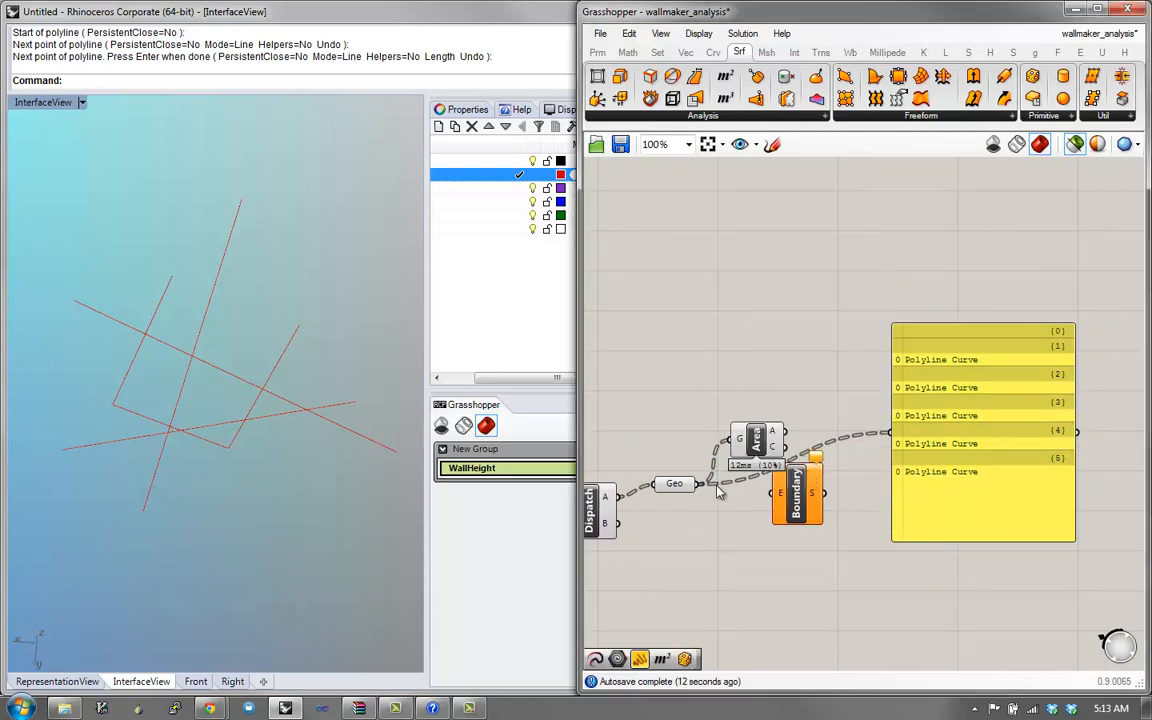
left_click_drag(702, 488, 754, 513)
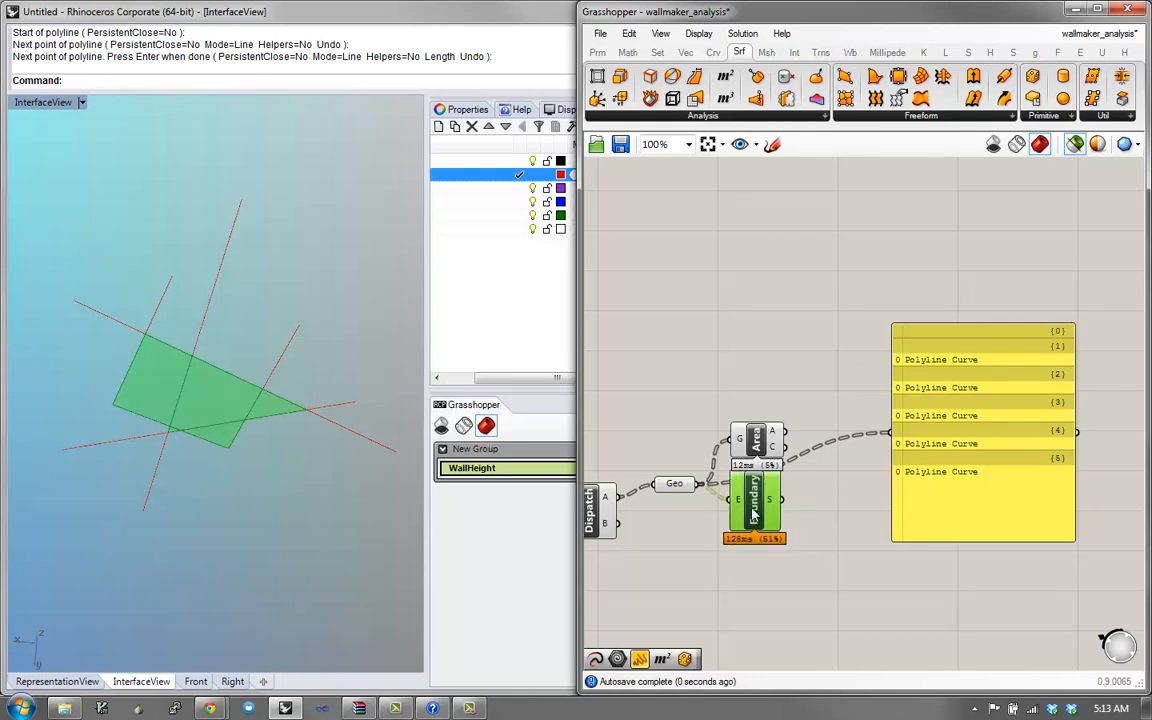
- Preview the area centroids and boundary surfaces in turn while spacing out the Area, Boundary Surfaces and panel objects
left_click_drag(763, 450, 796, 440)
left_click(773, 505)
left_click(793, 451)
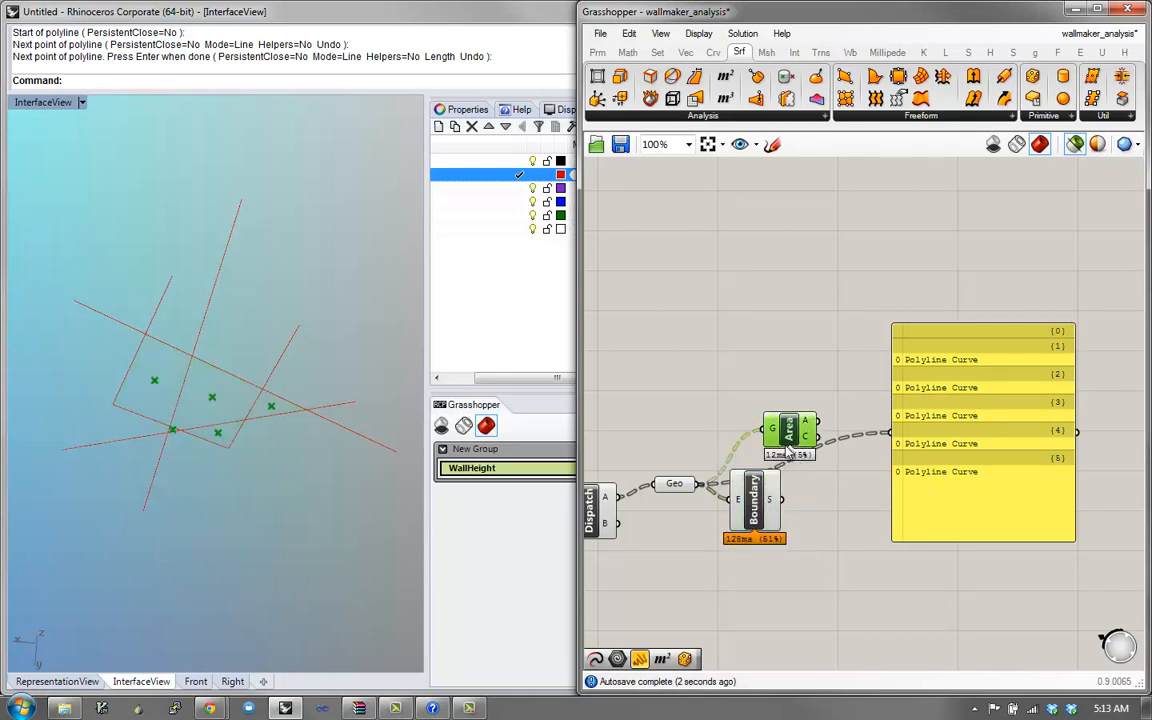
left_click_drag(773, 512, 800, 504)
scroll(760, 479, "down", 1)
right_click_drag(756, 477, 787, 465)
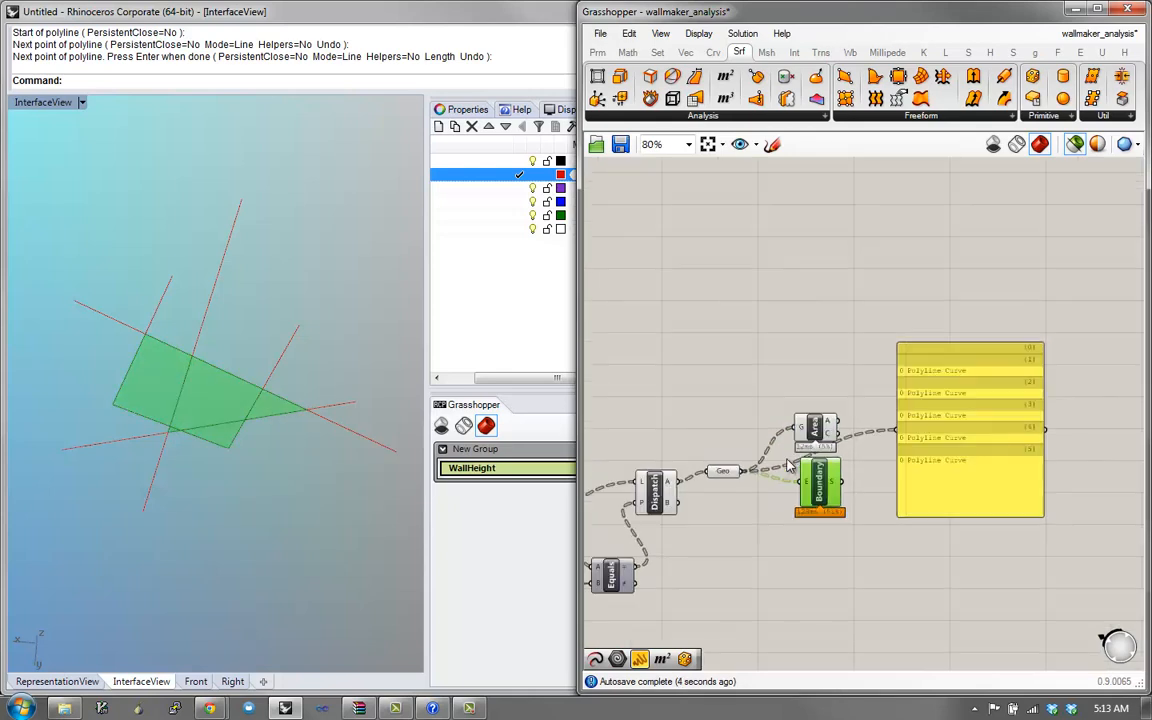
scroll(787, 428, "up", 1)
scroll(803, 435, "up", 2)
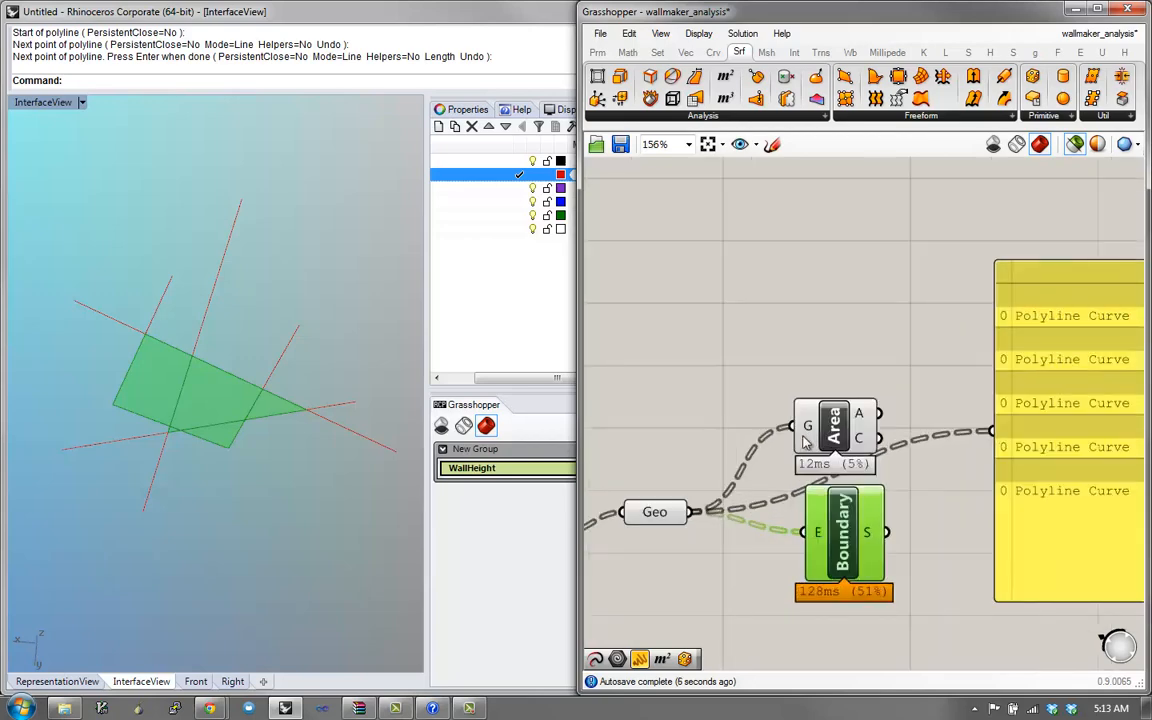
right_click_drag(934, 517, 790, 470)
scroll(790, 462, "down", 7)
scroll(822, 432, "up", 4)
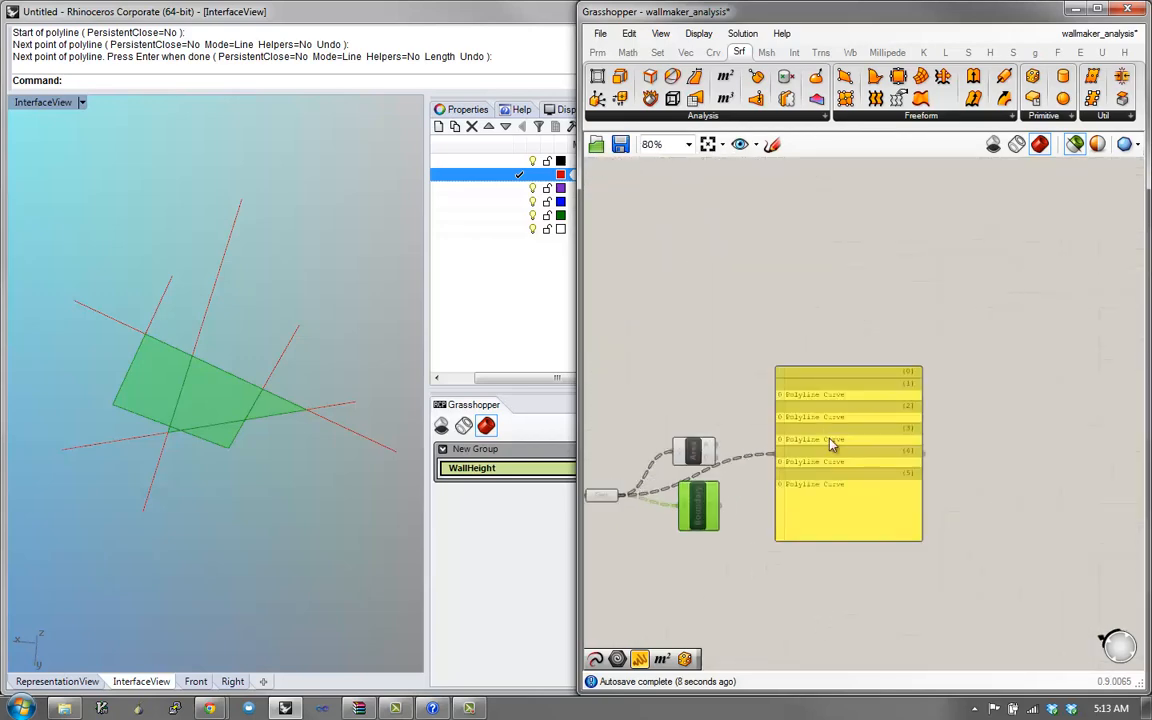
left_click_drag(830, 445, 959, 398)
double_click(818, 481)
type("remap")
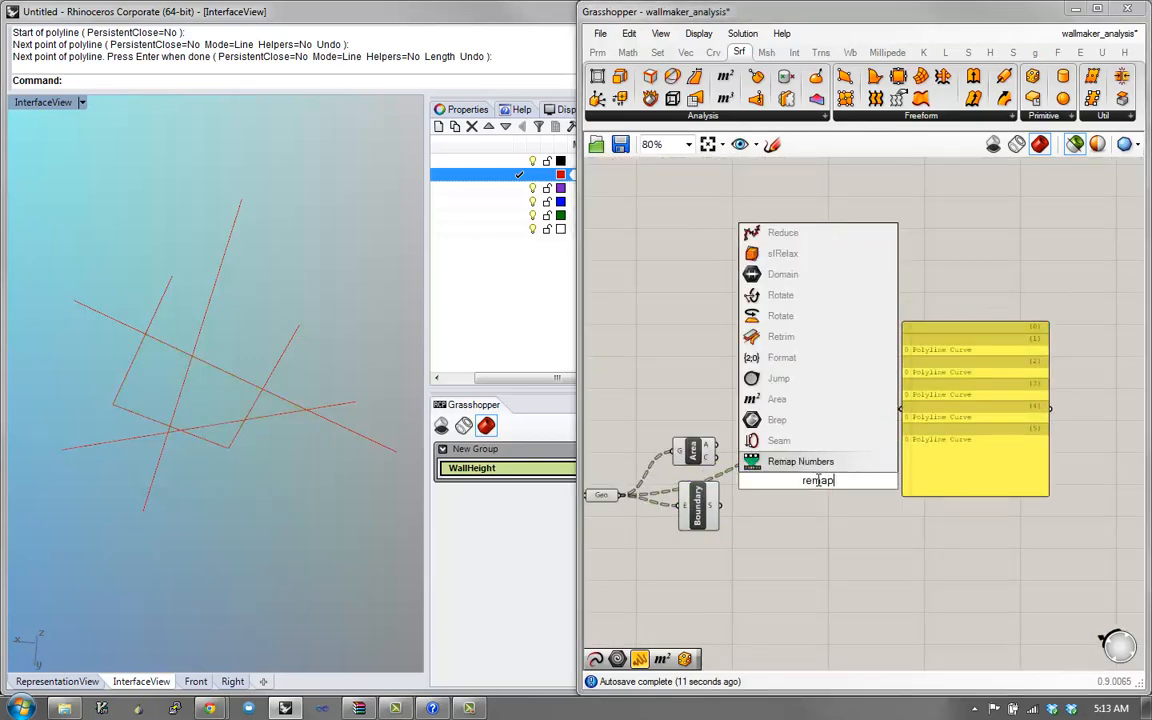
left_click(816, 448)
key("ctrl+z")
- Add a Remap Numbers component with the Area component's A output as its values, leaving space between the two
double_click(793, 486)
type("remap")
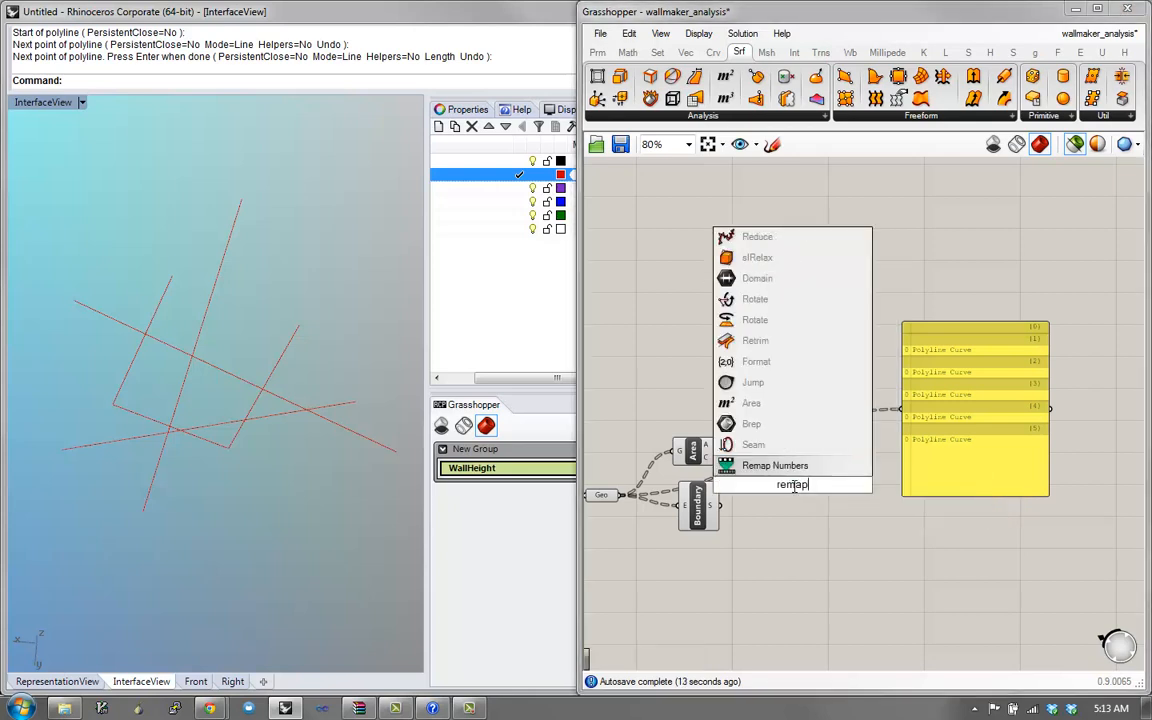
left_click(772, 466)
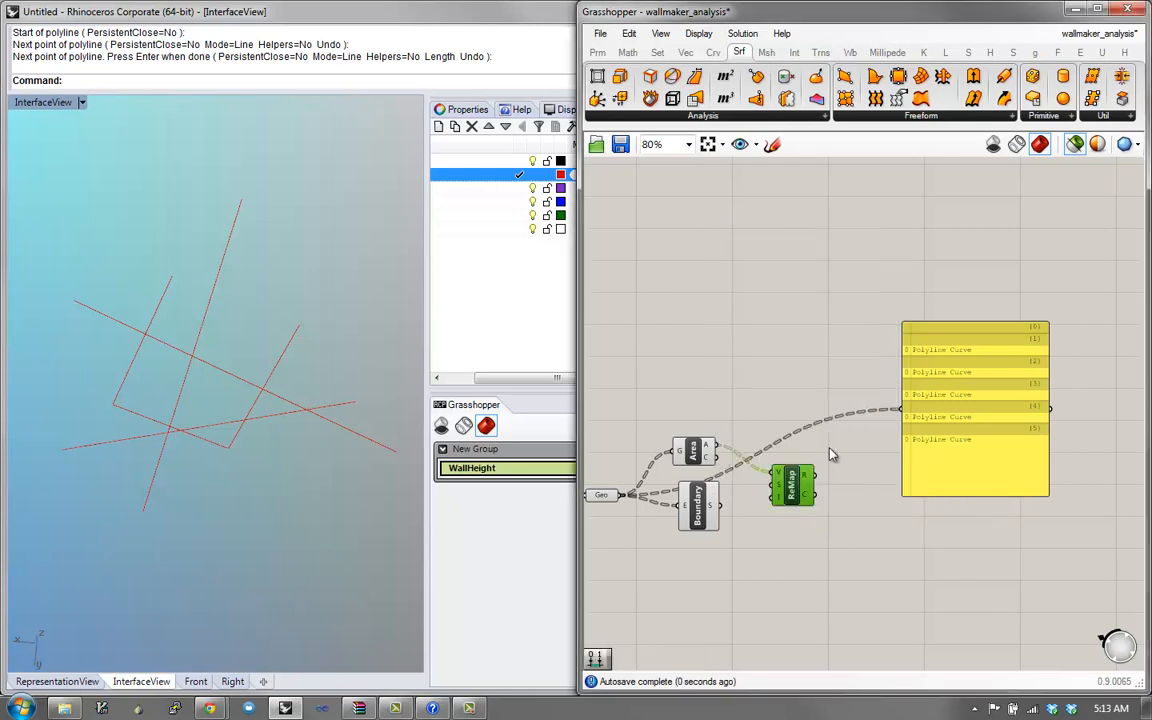
left_click_drag(776, 478, 817, 443)
- Add a Bounds component that takes the Area values and supplies the source domain of Remap Numbers
double_click(772, 466)
type("boun")
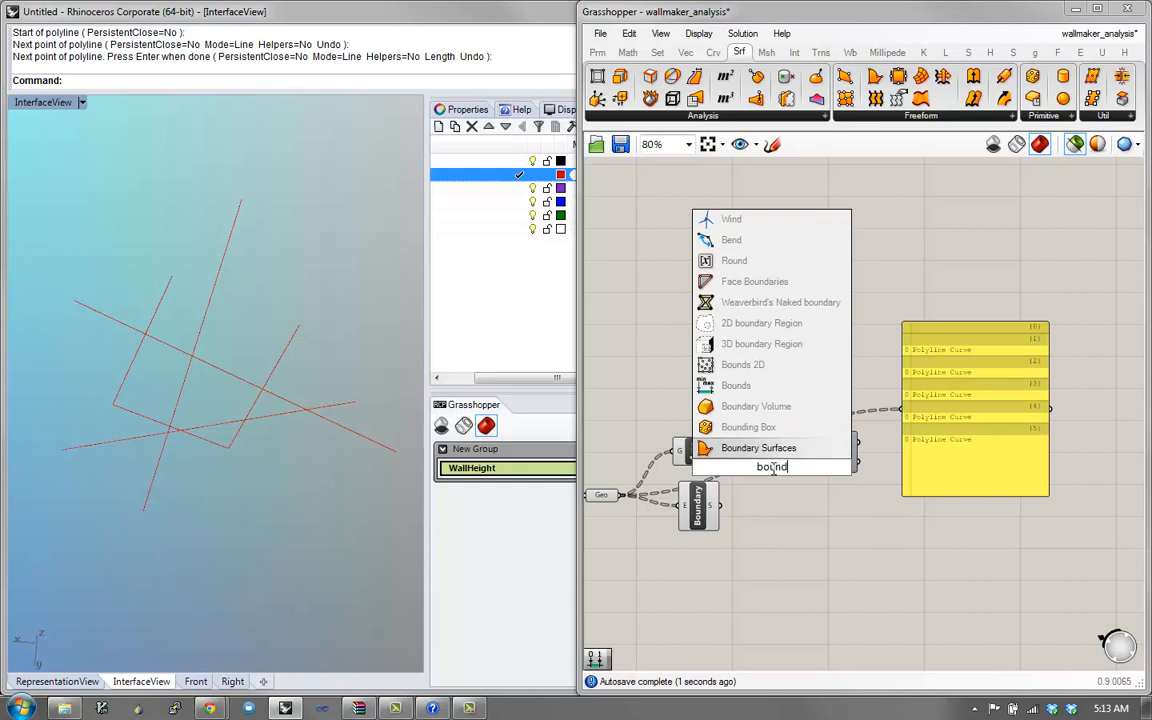
left_click(750, 386)
left_click_drag(717, 445, 752, 470)
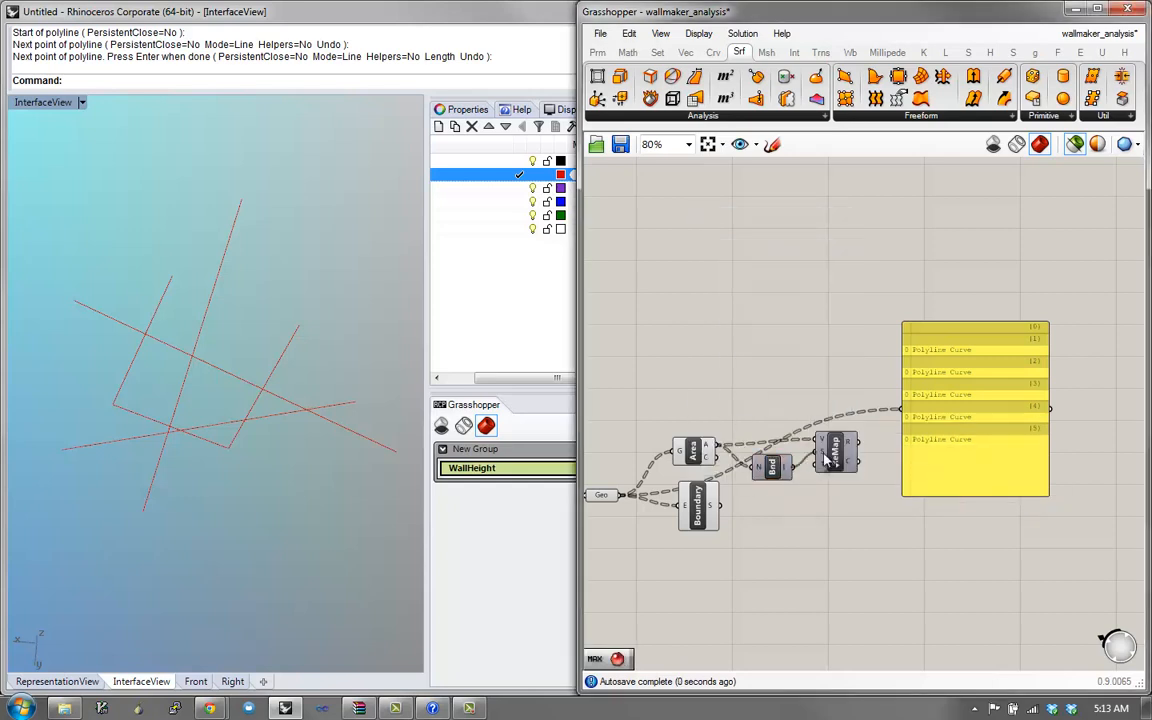
- Add a Colour RGB (f) component and wire the remapped values into its R and B inputs
left_click_drag(918, 470, 1005, 458)
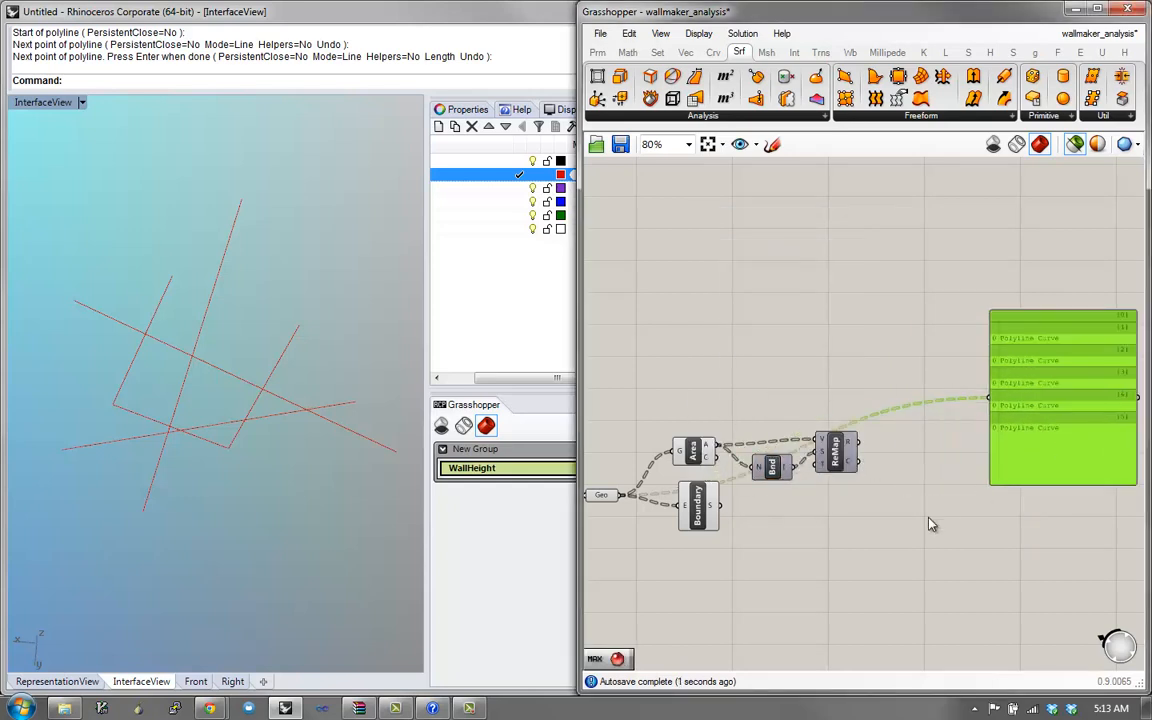
double_click(928, 518)
type("rgb")
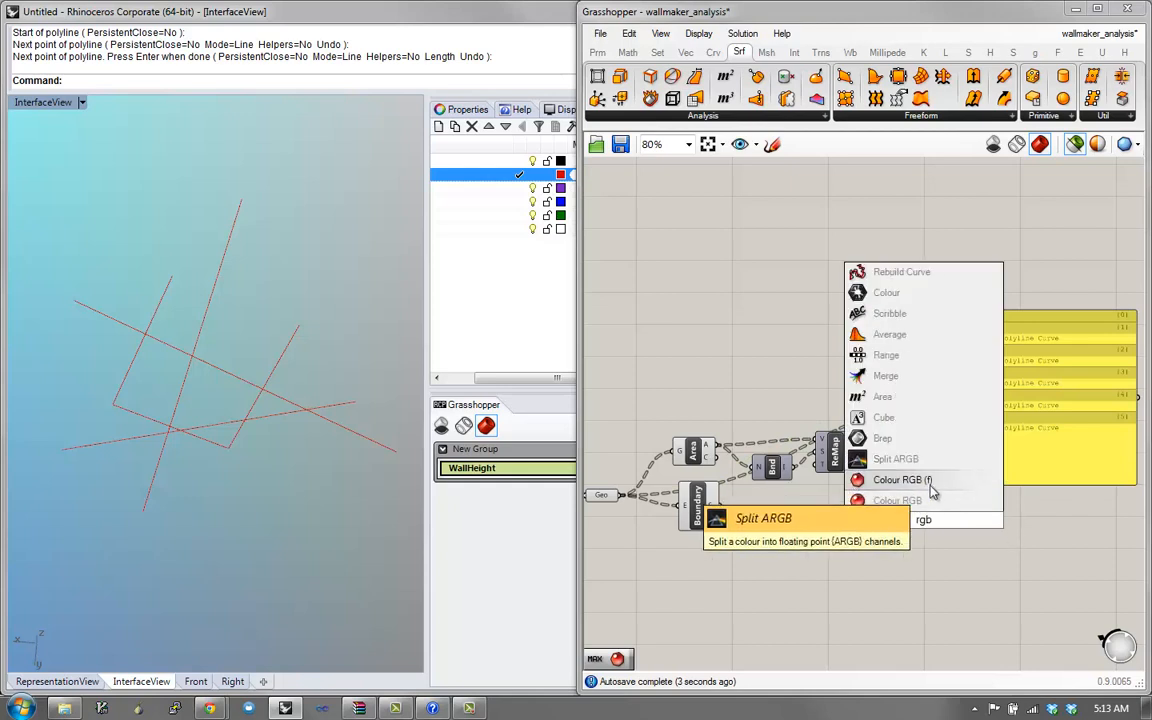
left_click(885, 480)
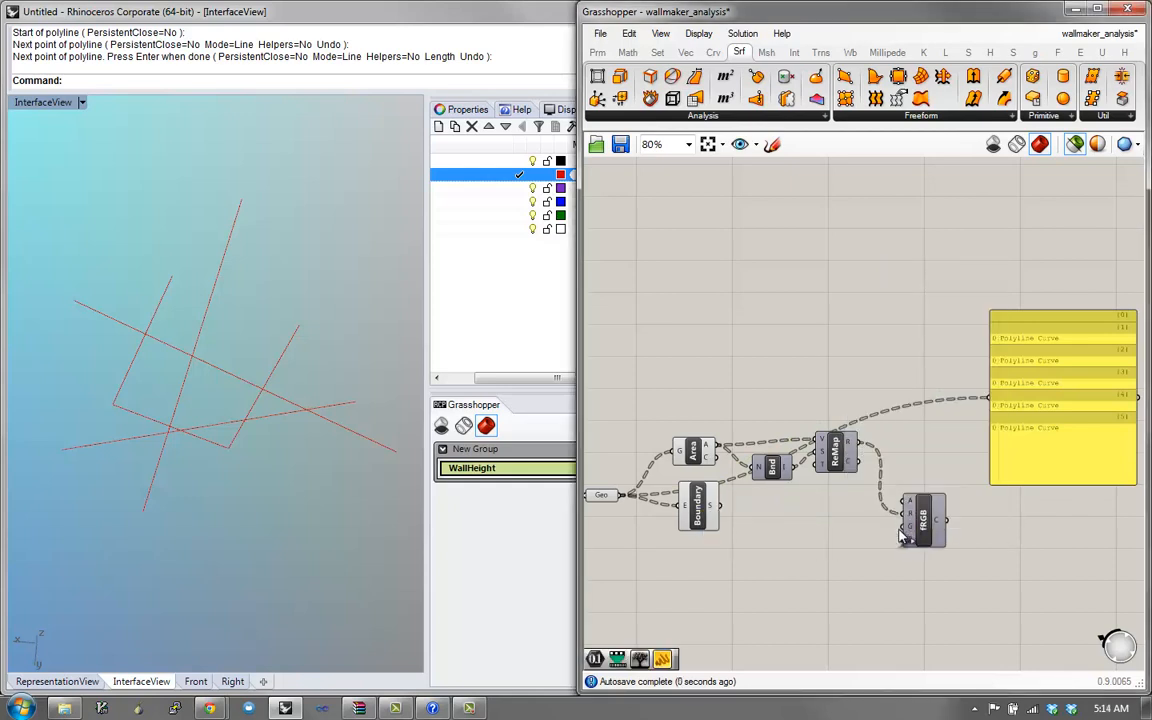
left_click_drag(904, 543, 860, 443)
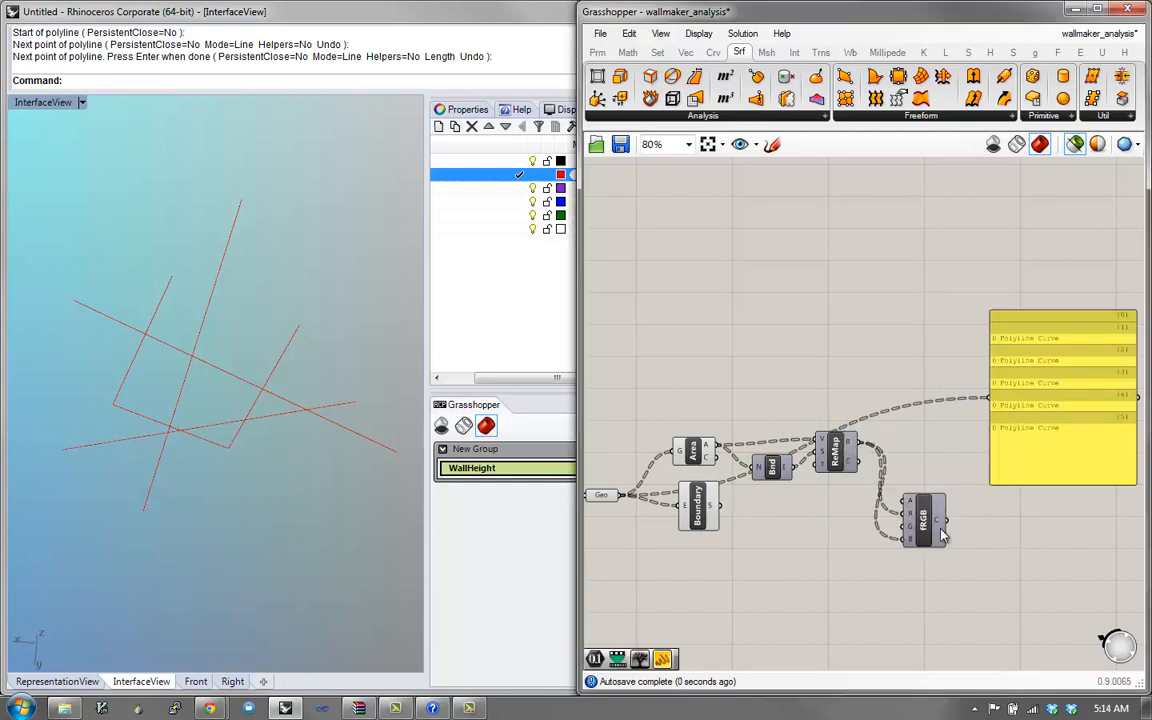
- Space out the Colour RGB (f) component, the panel and the Boundary Surfaces component on the canvas
left_click_drag(940, 532, 967, 505)
mouse_move(935, 525)
right_mouse_down()
mouse_move(913, 530)
mouse_move(877, 573)
mouse_move(954, 532)
right_mouse_up()
scroll(877, 573, "up", 1)
left_click_drag(1050, 449, 1068, 430)
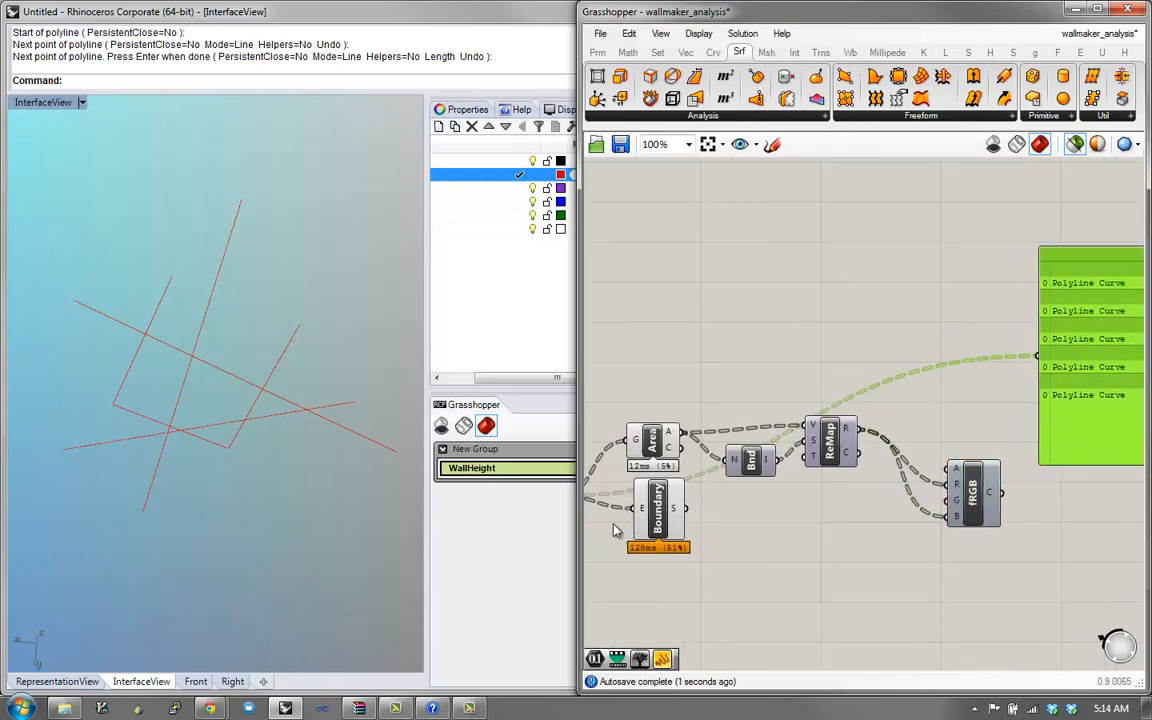
left_click_drag(659, 521, 690, 560)
right_click_drag(840, 570, 768, 507)
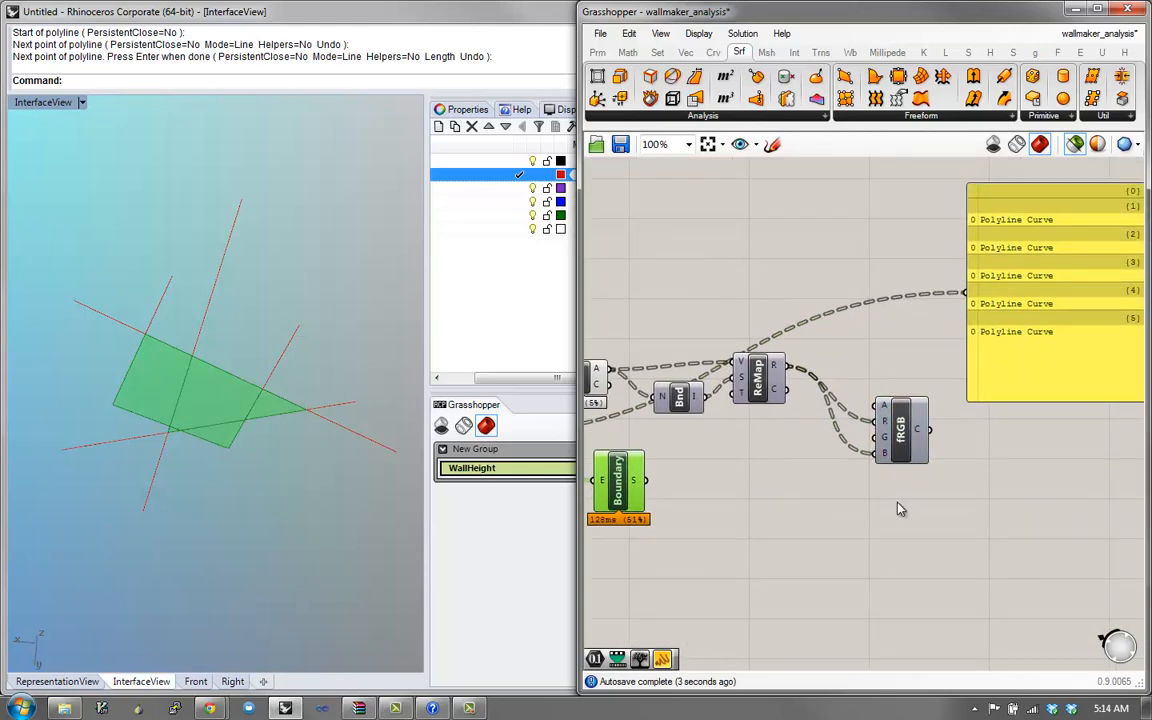
- Add a Custom Preview component, wiring the Boundary S output to its G input and the fRGB C output to its S input
double_click(1039, 527)
type("pre")
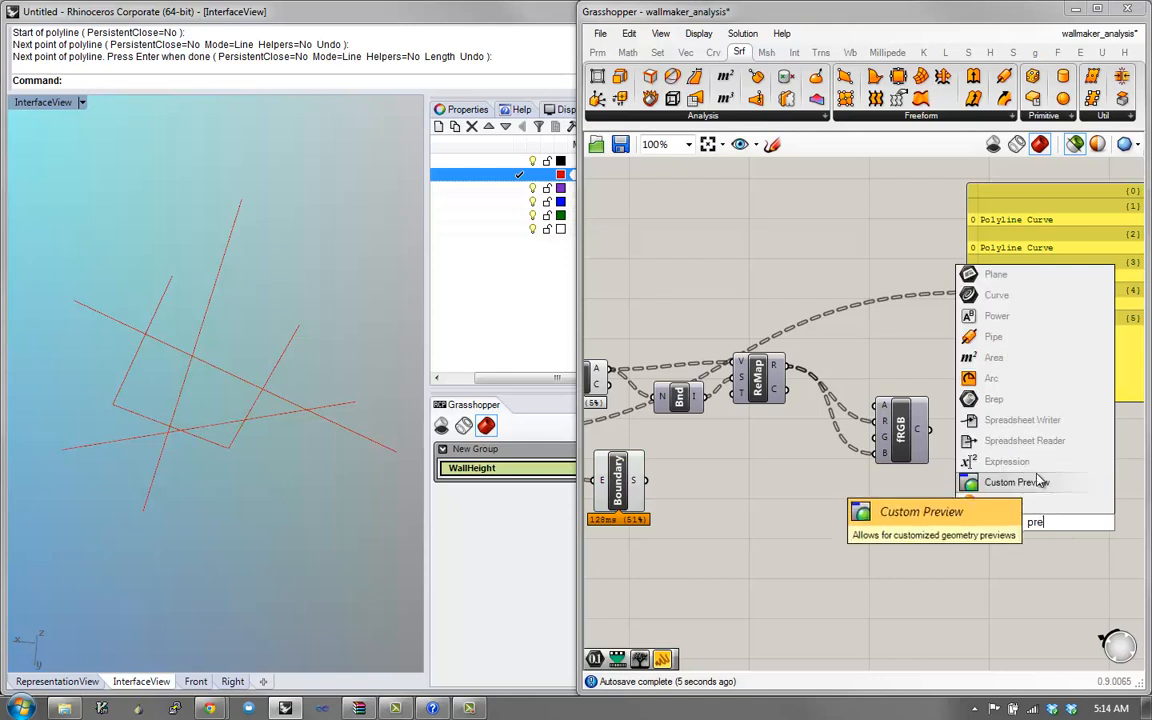
type("v")
key("Return")
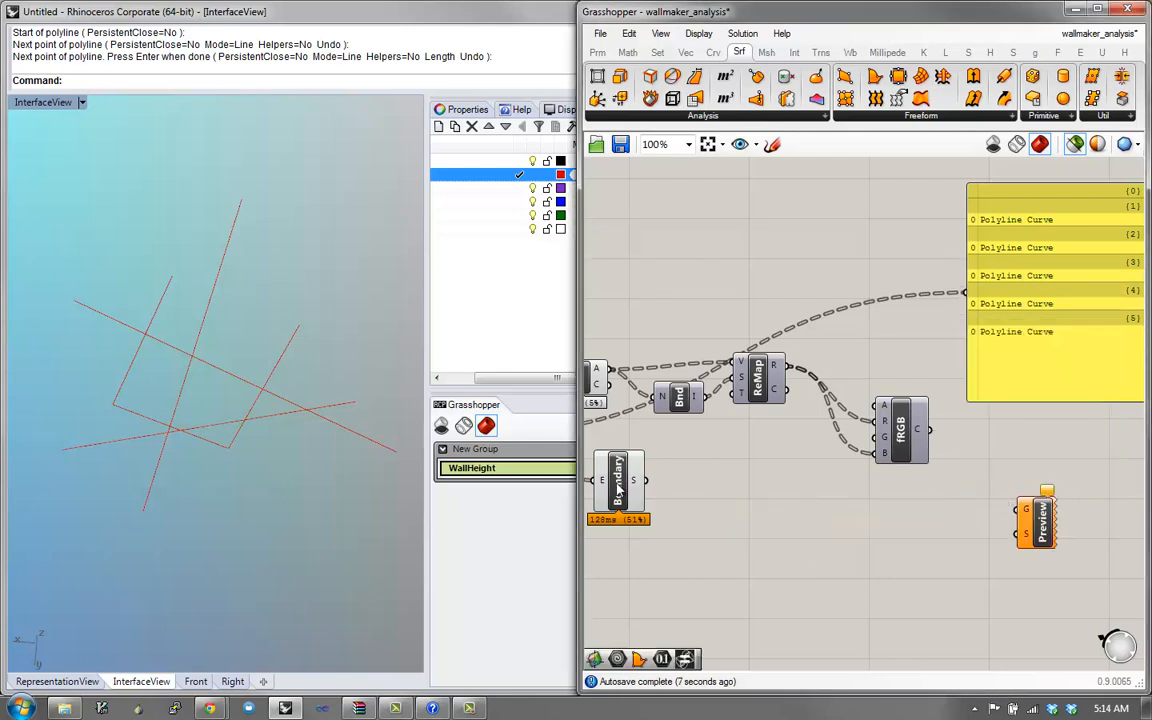
left_click_drag(648, 483, 930, 430)
- Turn off the selected-only preview mode and hide the previews of the components from the curve filtering through fRGB, keeping Custom Preview visible
left_click(1077, 146)
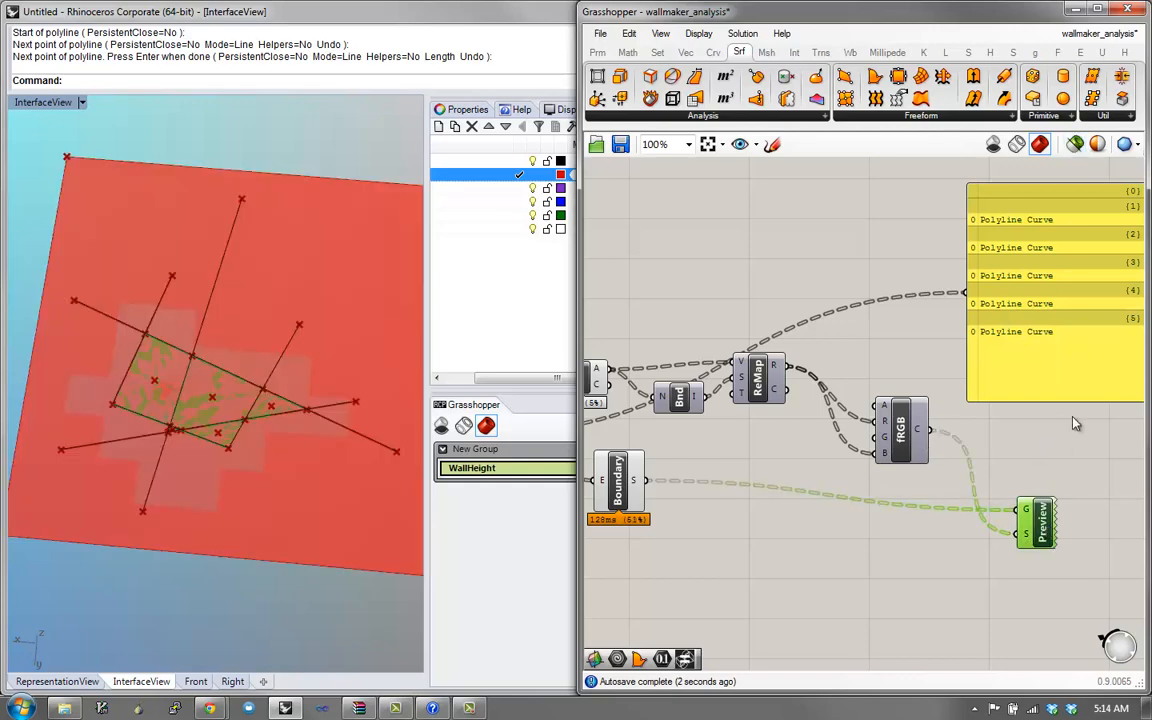
scroll(943, 468, "down", 4)
right_click_drag(943, 468, 1045, 458)
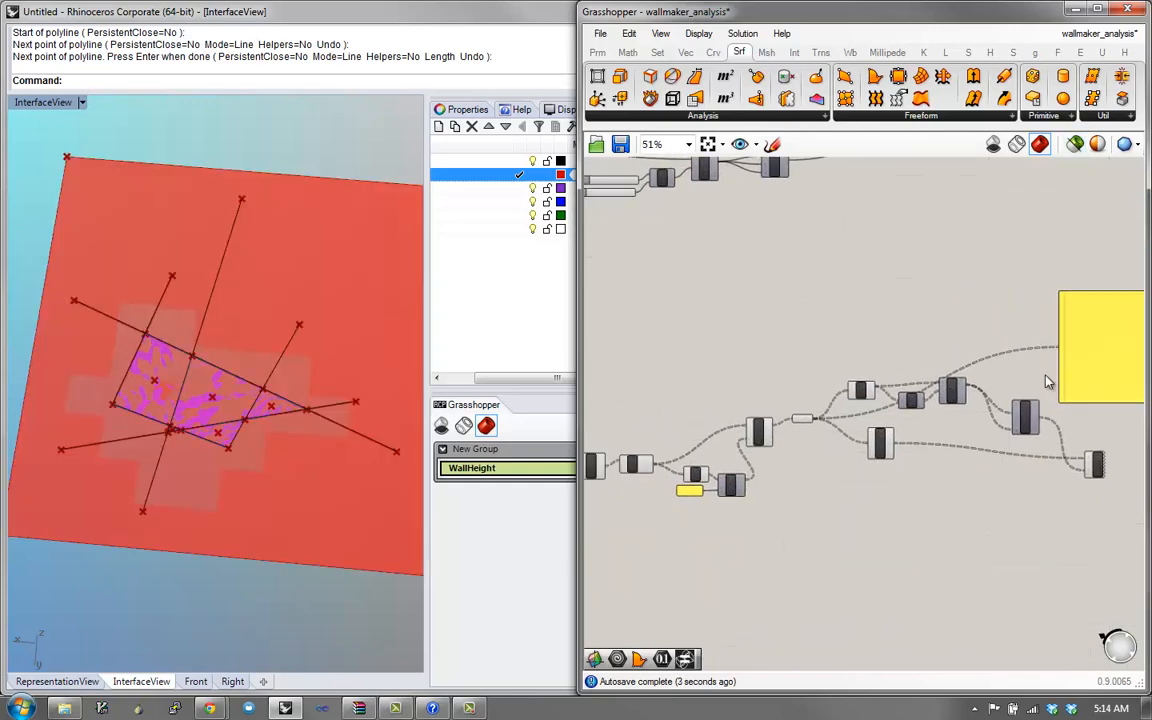
left_click_drag(1050, 290, 628, 545)
middle_click(668, 528)
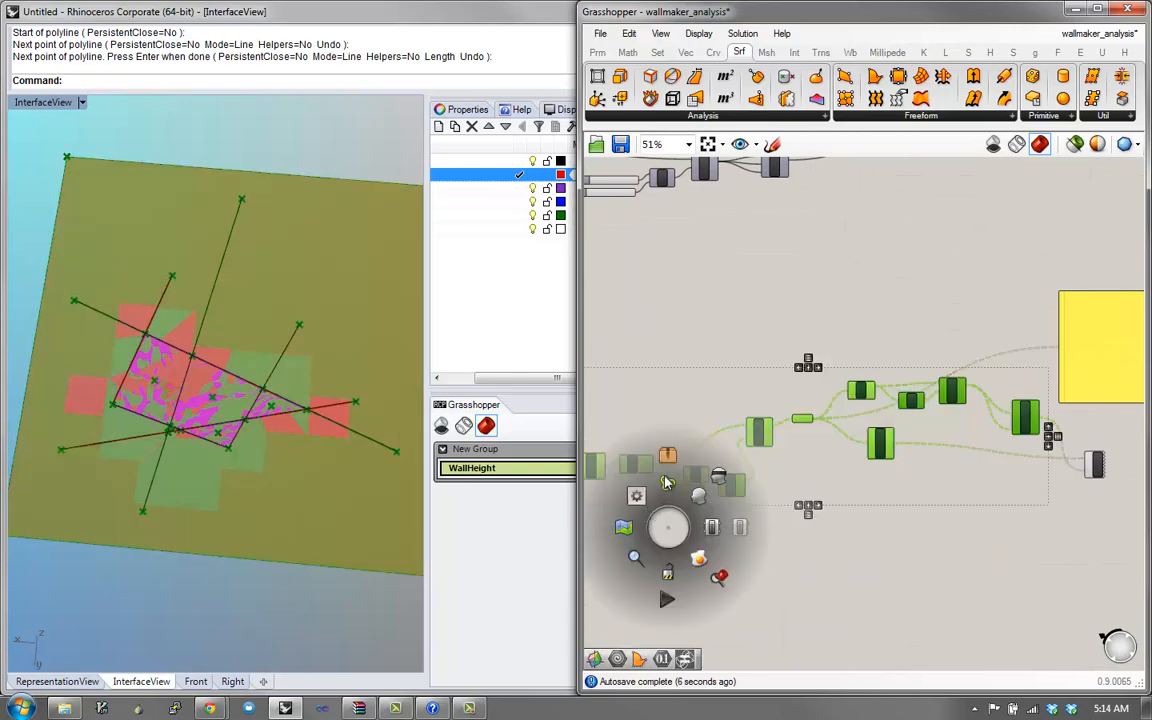
left_click(716, 474)
left_click(813, 566)
- Hide the previews of the remaining upstream components at the start of the wall region chain
right_click_drag(813, 566, 933, 554)
scroll(933, 554, "down", 2)
left_click_drag(864, 553, 609, 412)
middle_click(614, 410)
left_click(720, 364)
left_click(802, 321)
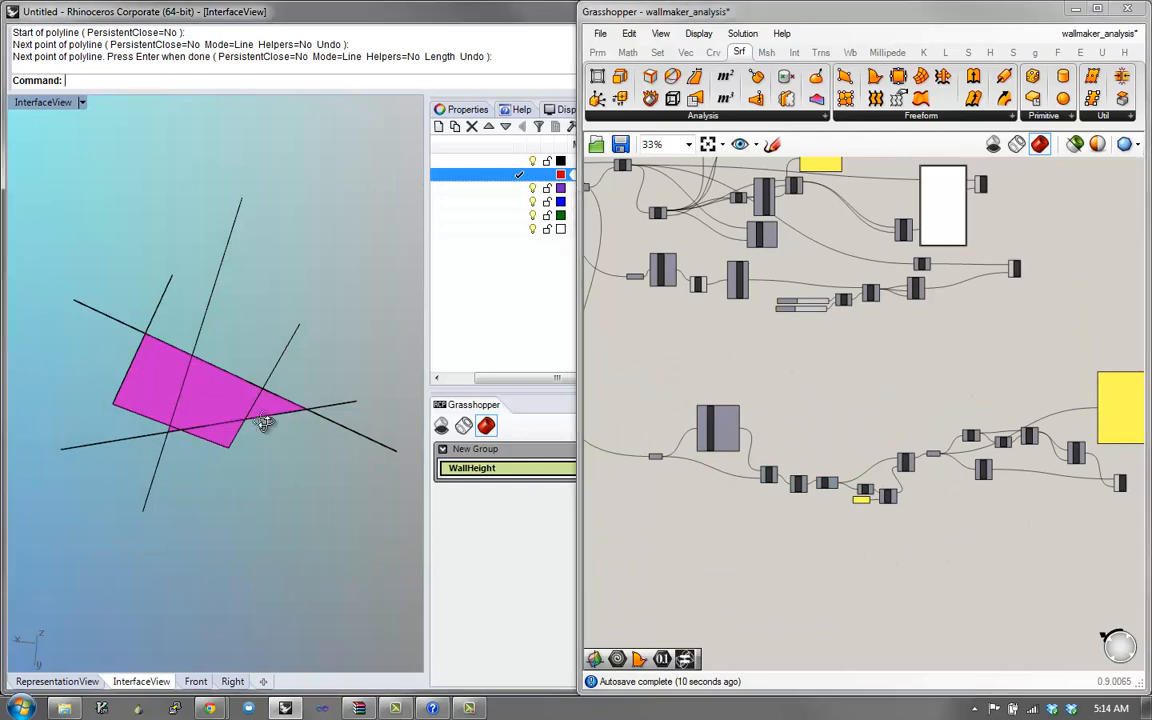
- Wire the fRGB C output into the panel to inspect the colours, placing the panel below the raised fRGB component
right_click_drag(1070, 462, 904, 425)
scroll(904, 423, "up", 4)
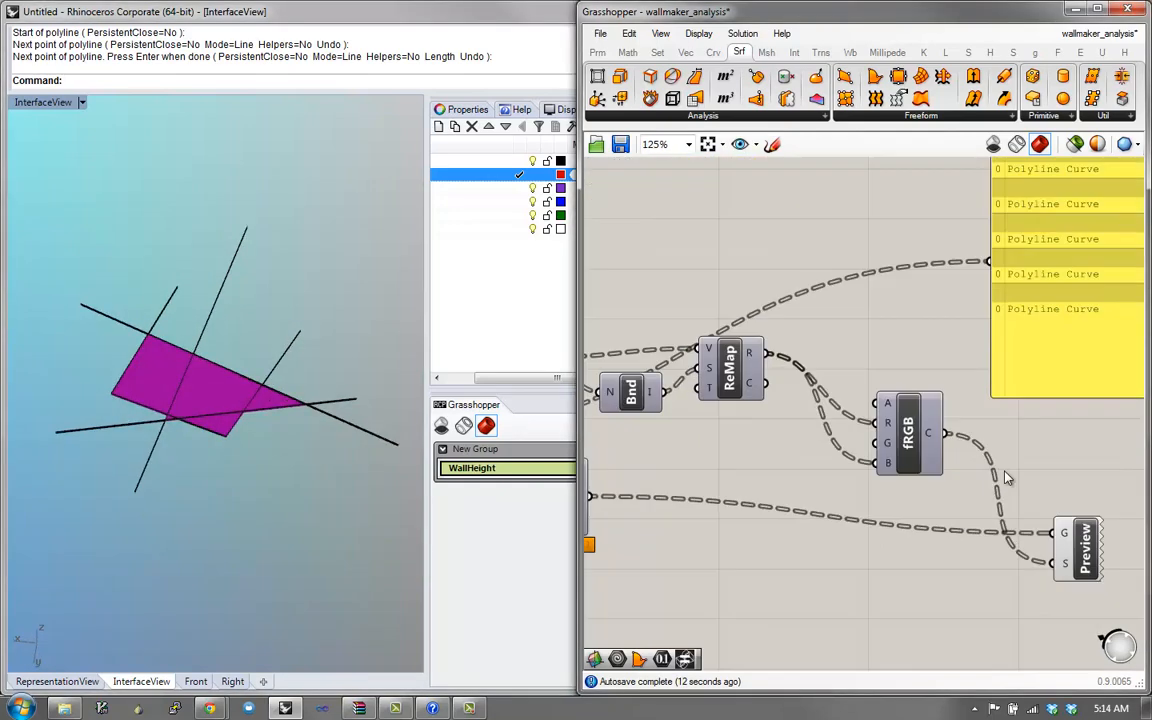
left_click_drag(968, 275, 974, 278)
scroll(975, 279, "down", 3)
right_click_drag(987, 311, 954, 342)
scroll(954, 342, "up", 2)
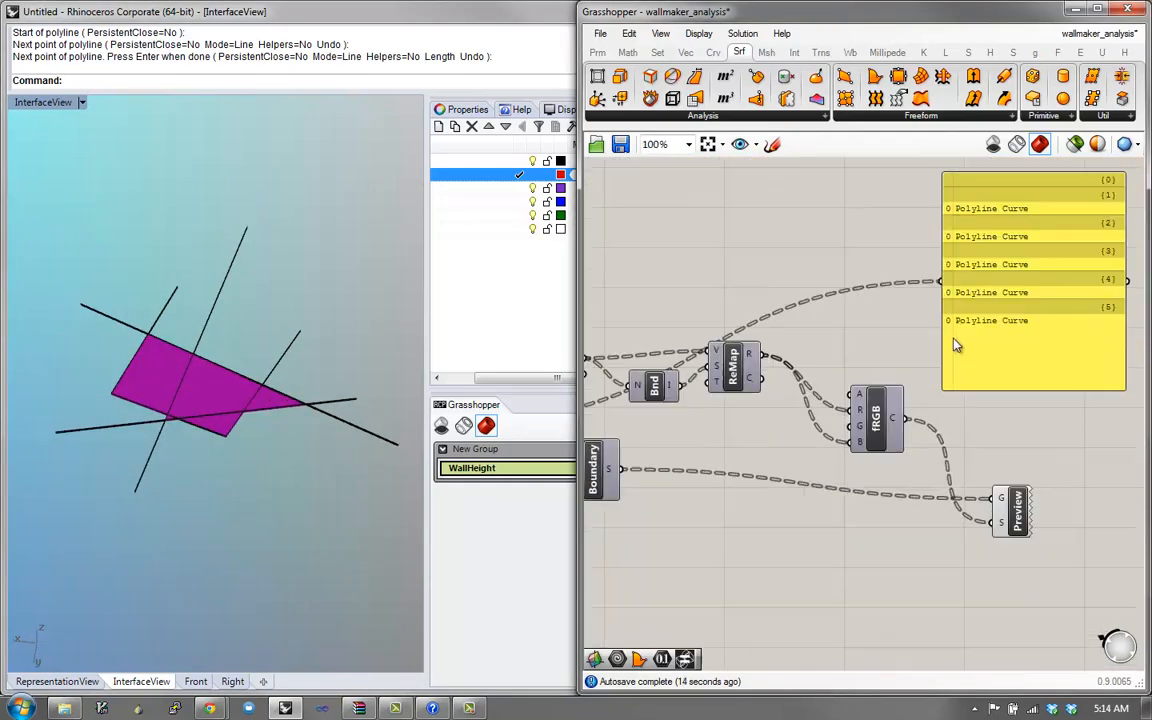
left_click_drag(932, 295, 938, 283)
left_click_drag(876, 415, 859, 360)
left_click_drag(1076, 276, 874, 510)
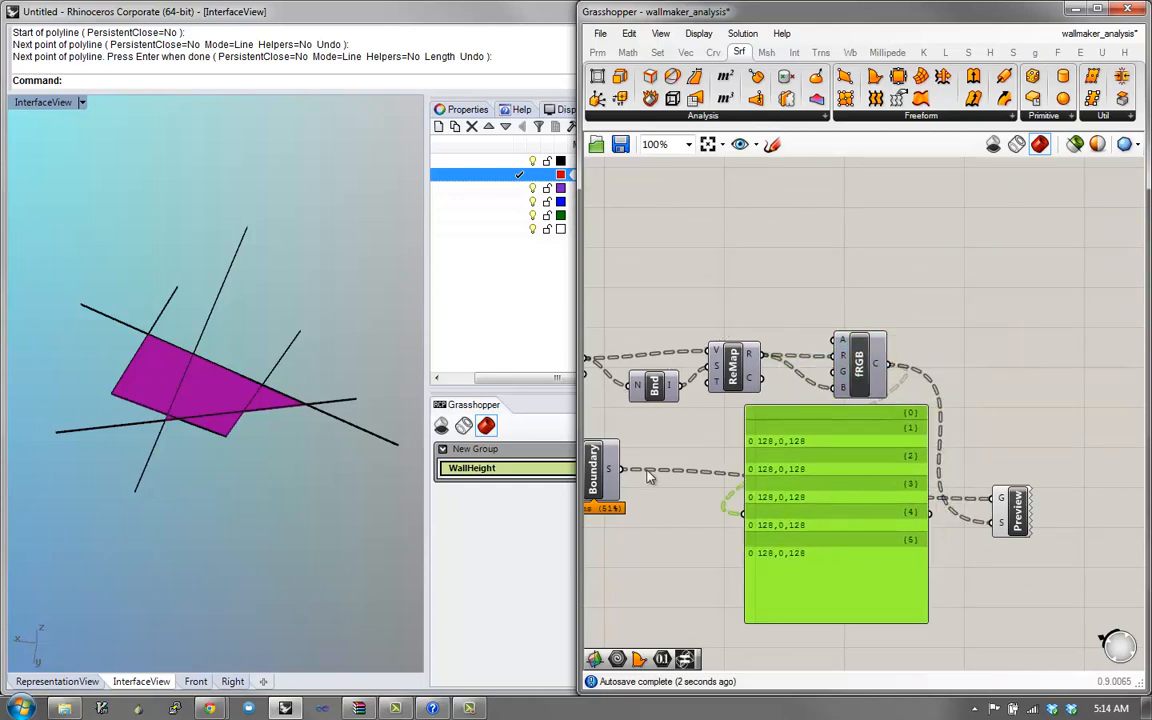
- Inspect the Boundary S output in the panel, move the panel beside fRGB, and feed it the fRGB C output again
left_click_drag(628, 477, 769, 518)
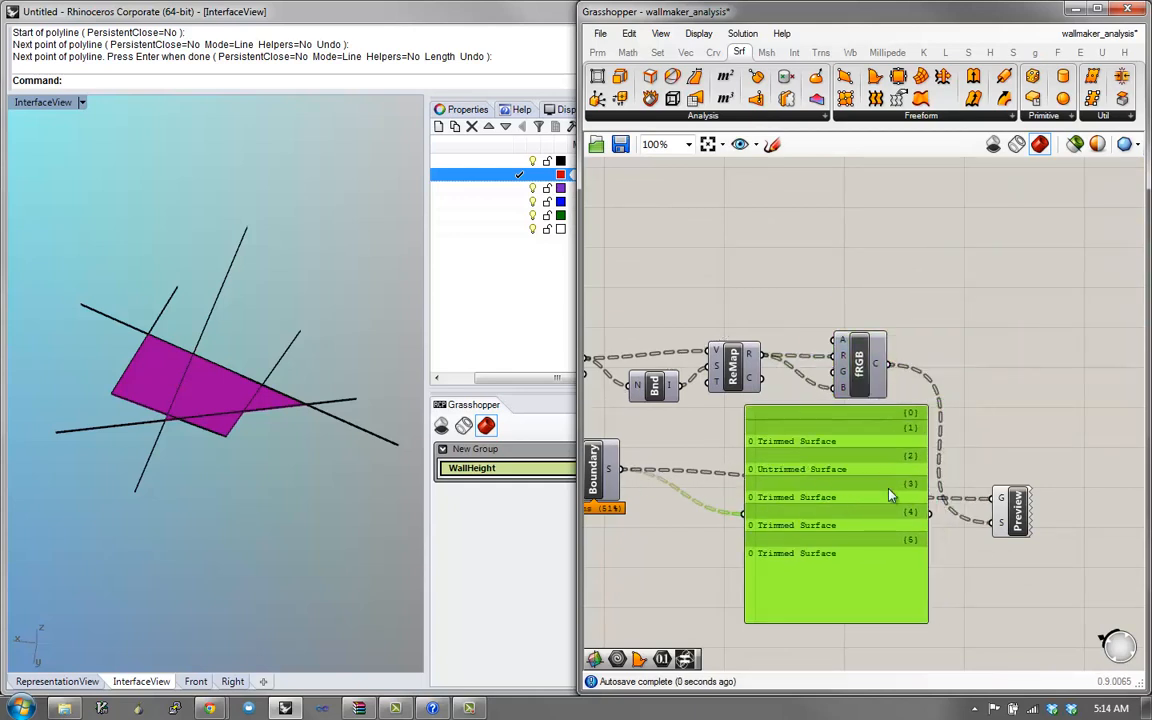
right_click_drag(880, 486, 877, 507)
left_click_drag(872, 508, 1126, 320)
left_click_drag(952, 374, 995, 335)
right_click_drag(642, 397, 730, 402)
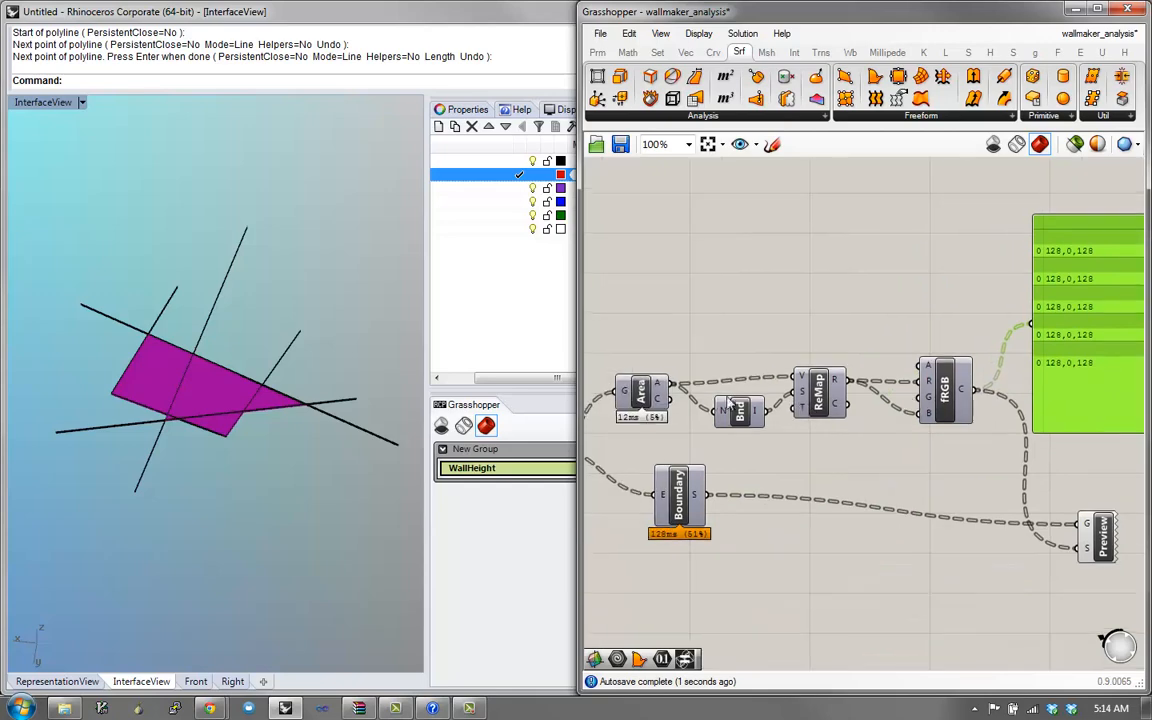
- Wire the Area component's A output into the panel and move the panel above the Remap Numbers component
left_click_drag(676, 392, 1031, 323)
left_click_drag(1066, 378, 858, 313)
right_click_drag(858, 313, 855, 406)
- Inspect the Remap Numbers R output and the Bounds I output in the panel, nudging both components on the canvas
left_click(790, 505)
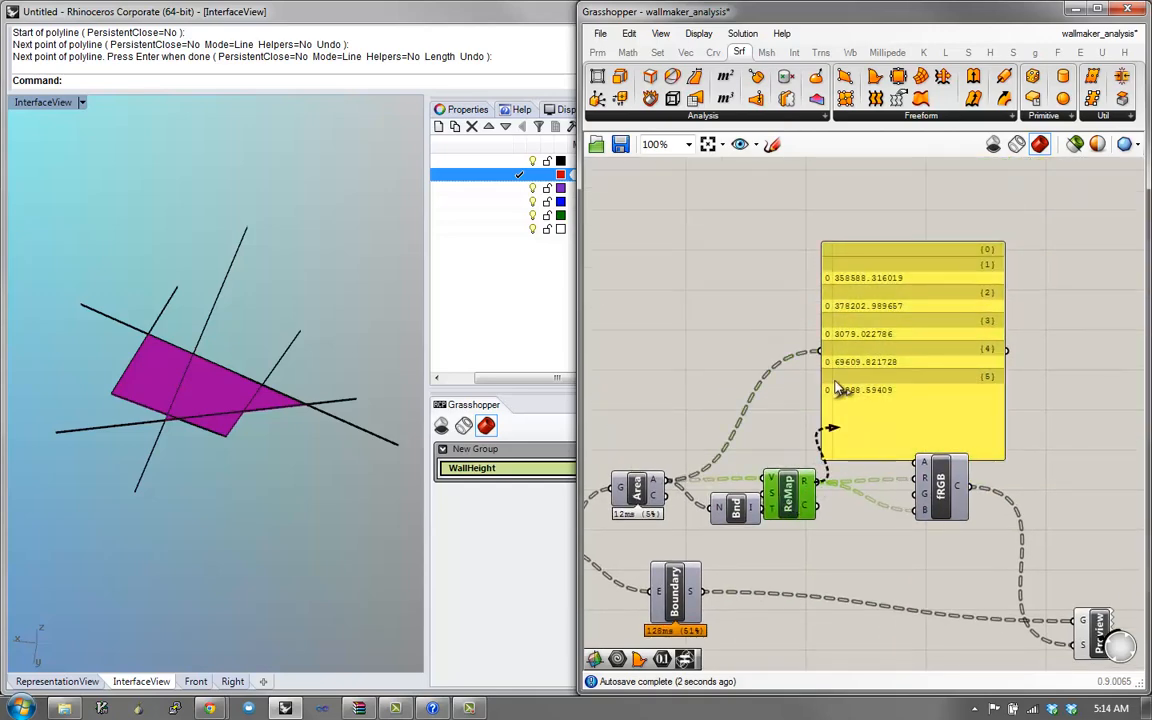
left_click_drag(838, 388, 822, 353)
left_click_drag(787, 492, 812, 493)
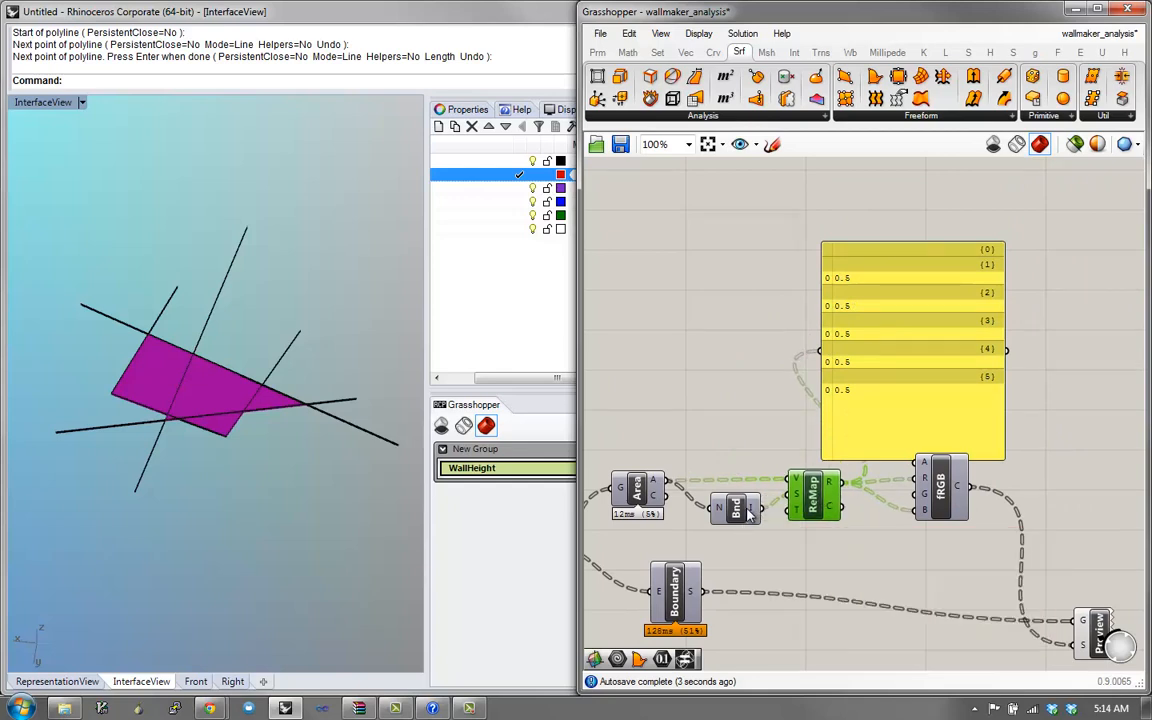
left_click_drag(764, 508, 820, 353)
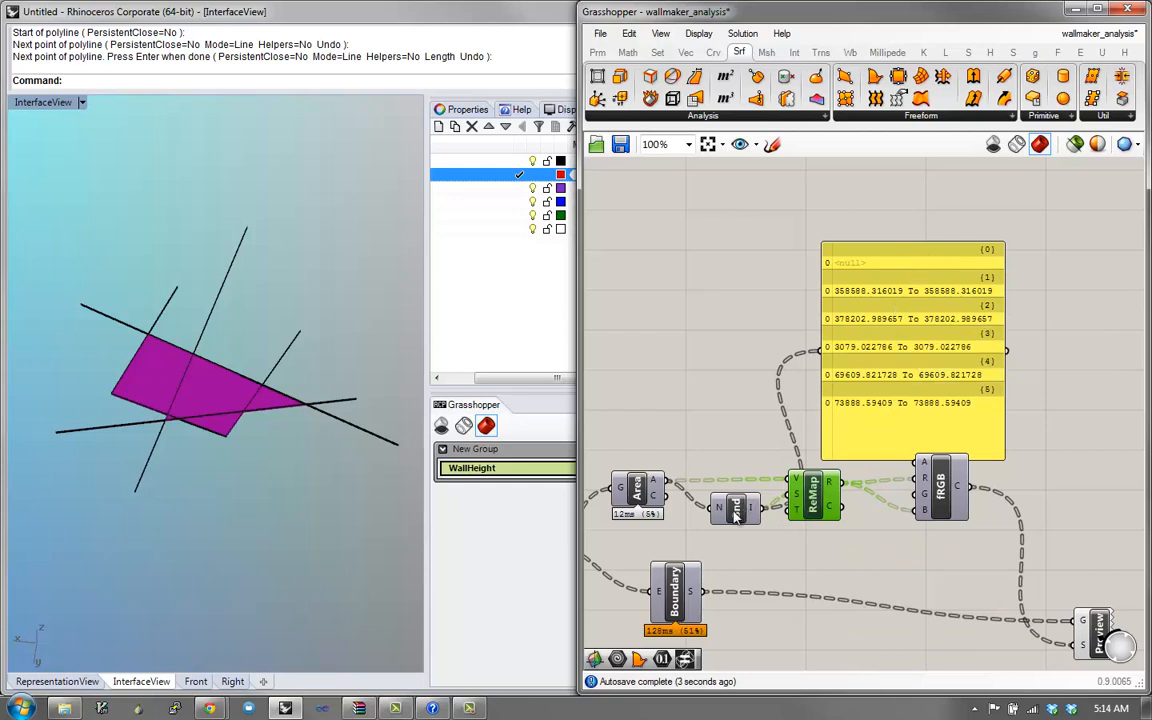
left_click_drag(736, 512, 728, 506)
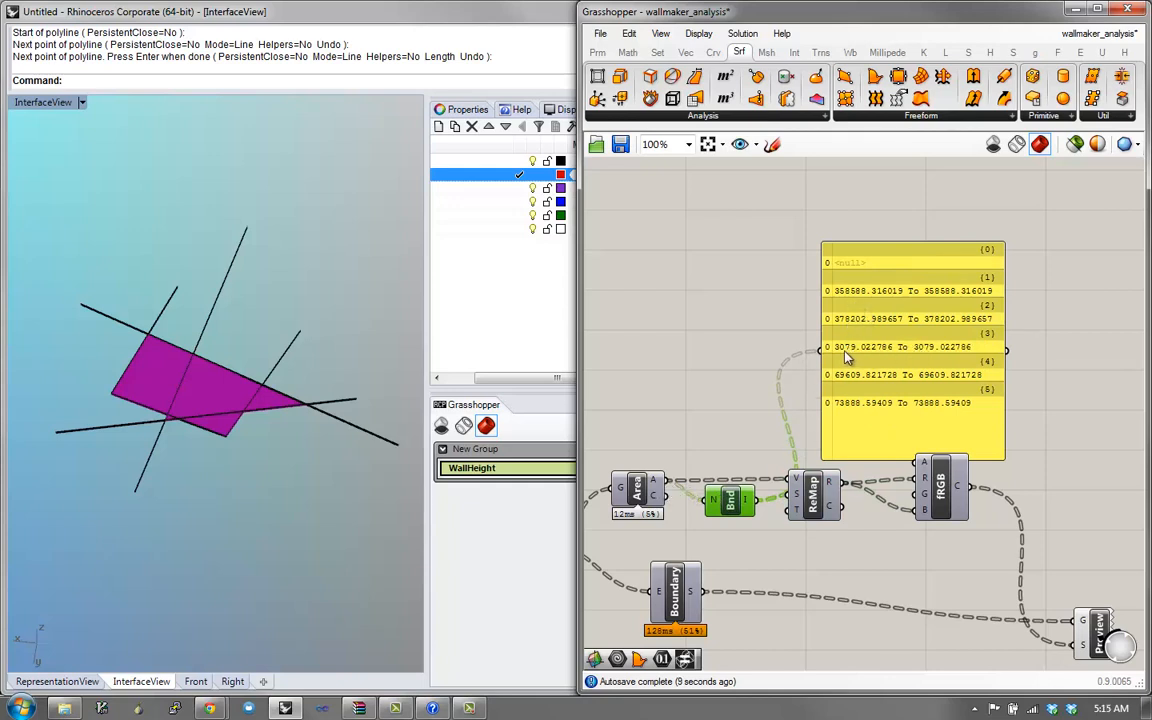
- Flatten the N input of the Bounds component and wire the Remap Numbers R output into the panel to check it
right_click(714, 514)
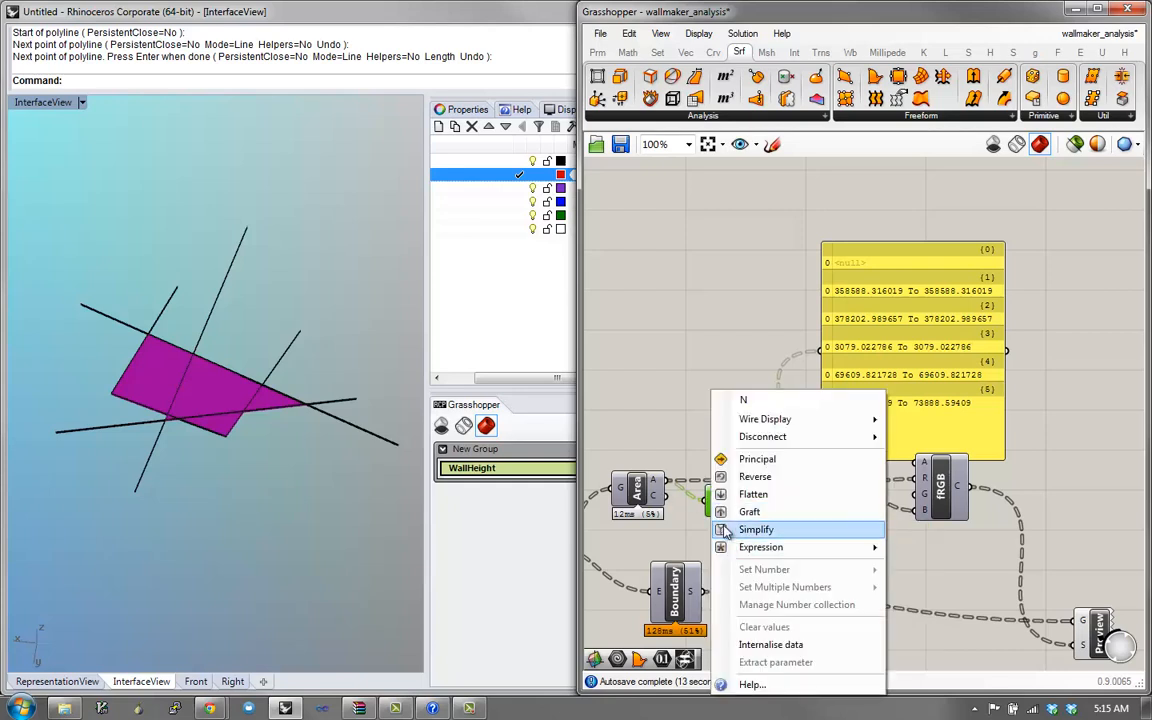
left_click(770, 489)
left_click_drag(717, 511, 714, 512)
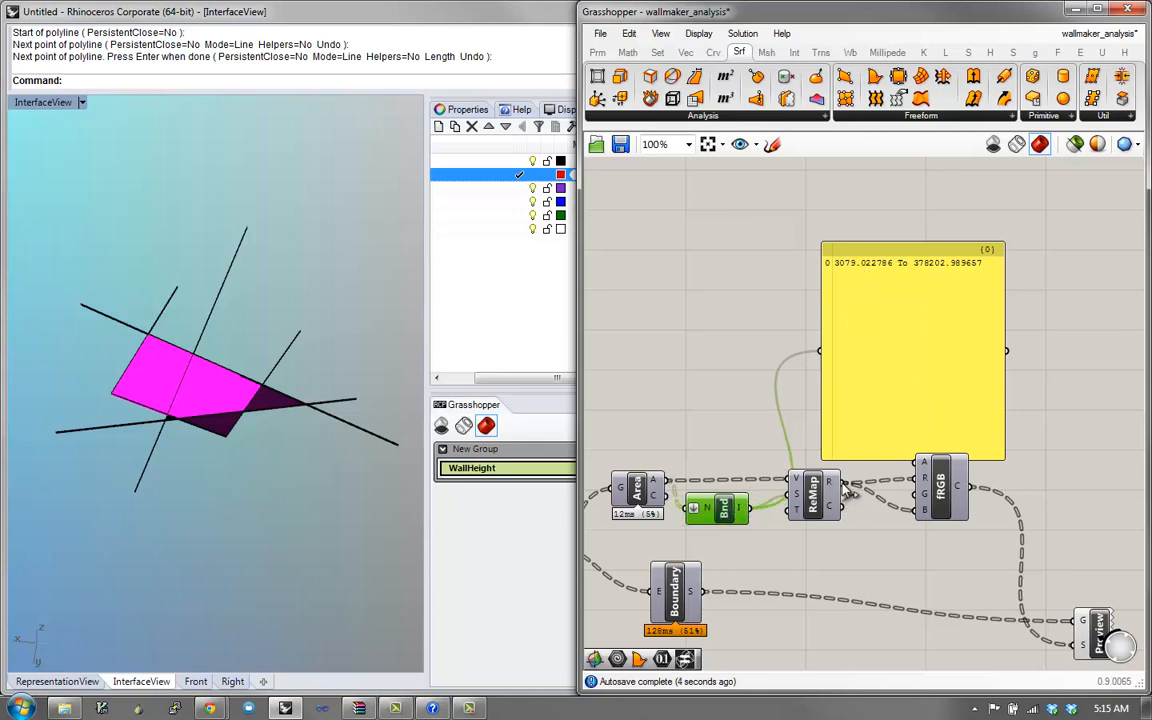
left_click_drag(846, 484, 828, 350)
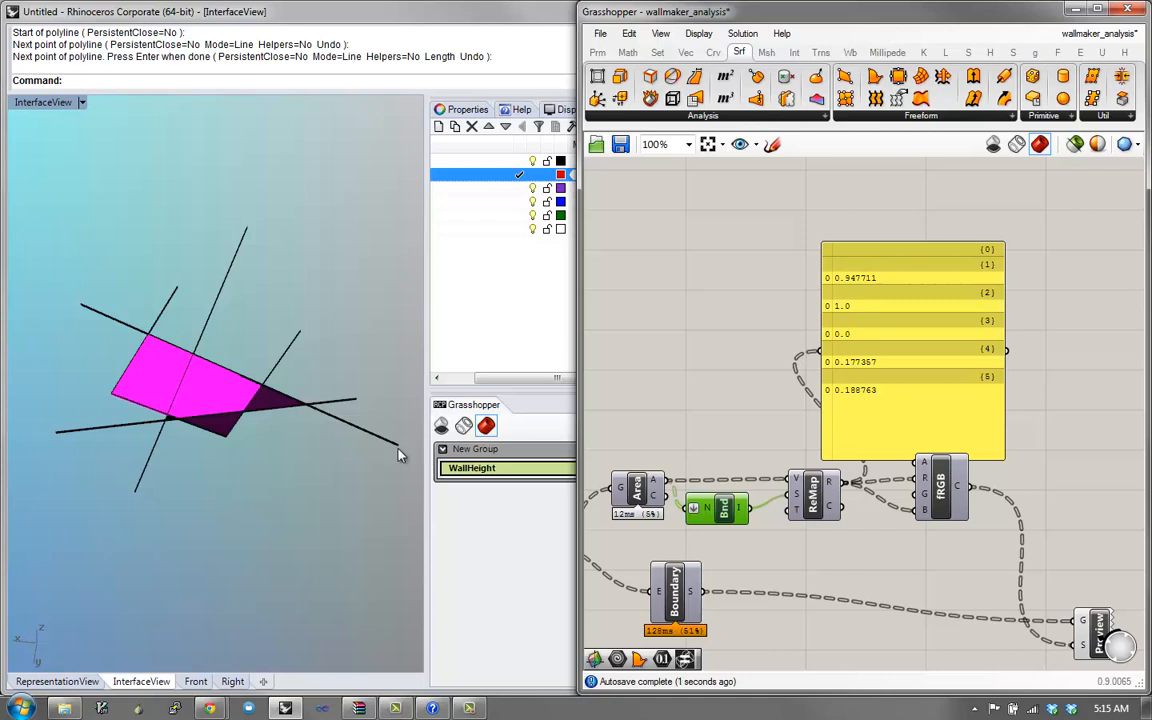
- In the Rhino viewport, delete the long wall line that crosses the middle of the coloured plan
mouse_move(240, 440)
right_mouse_down()
mouse_move(221, 473)
mouse_move(220, 435)
right_mouse_up()
scroll(220, 432, "up", 6)
right_click_drag(219, 431, 164, 305)
scroll(185, 377, "down", 6)
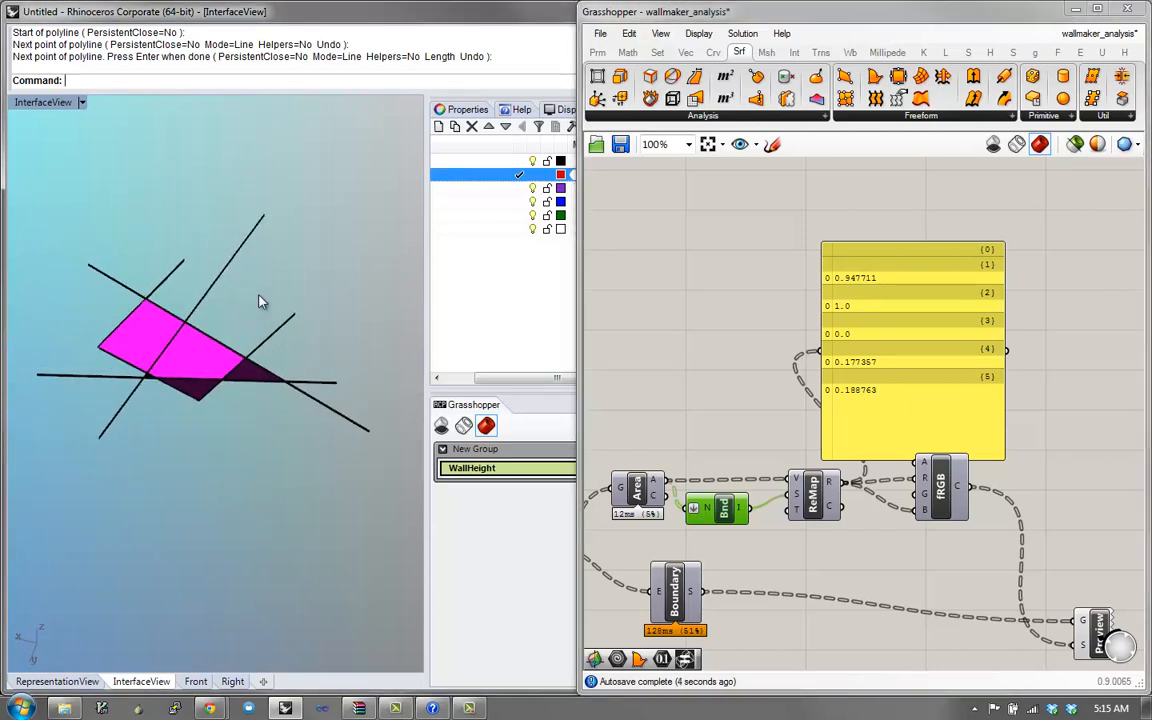
left_click(236, 253)
type("e")
key("Return")
mouse_move(246, 268)
right_mouse_down()
mouse_move(263, 302)
mouse_move(236, 314)
right_mouse_up()
- Draw a steep straight polyline across the middle of the plan, from below its lower edge to above its upper edge
type("p")
key("Return")
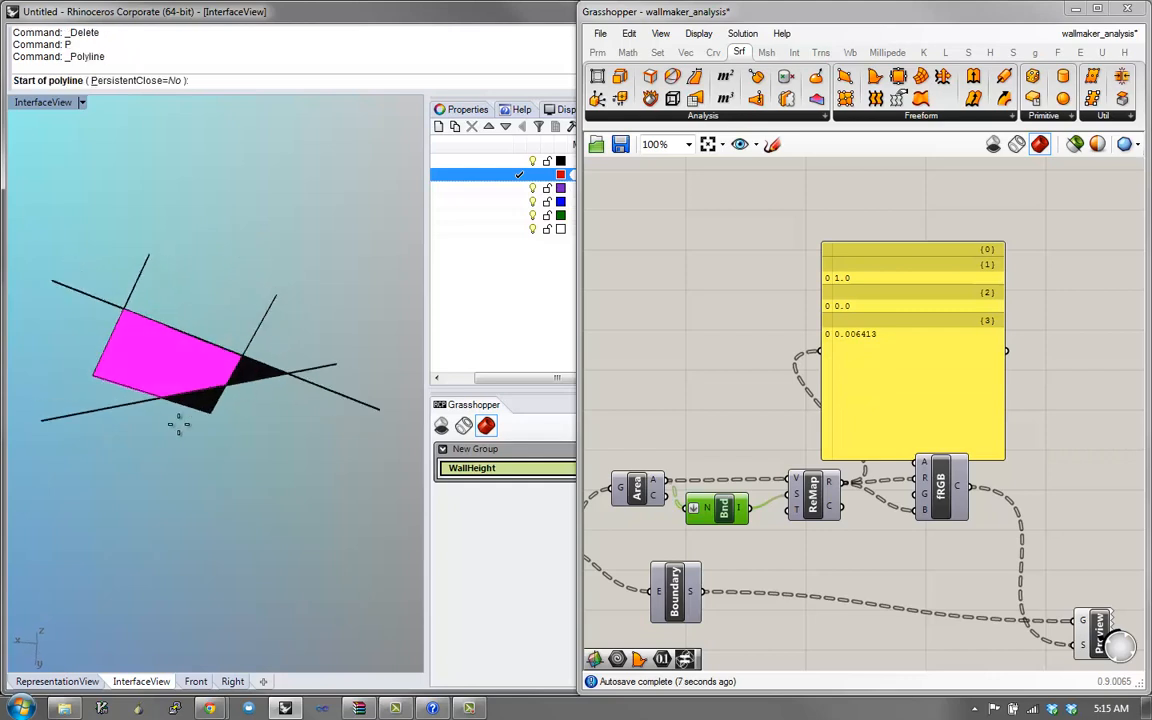
left_click(169, 436)
left_click(192, 241)
key("Return")
- Draw a straight polyline lengthwise through the plan, from outside its left edge to beyond the small dark region on the right
key("p")
key("Return")
left_click(52, 321)
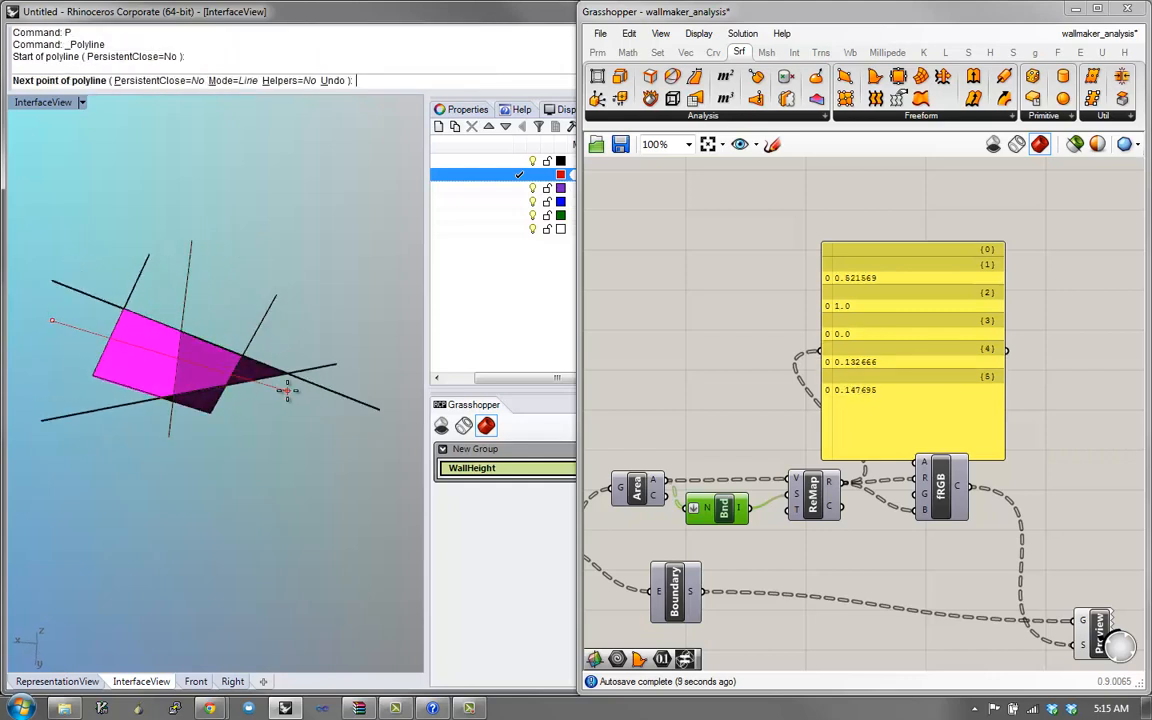
left_click(300, 393)
key("Return")
- Draw a diagonal straight polyline through the left part of the plan, rising from below it to above its upper edge
type("p")
key("Return")
left_click(87, 472)
left_click(168, 290)
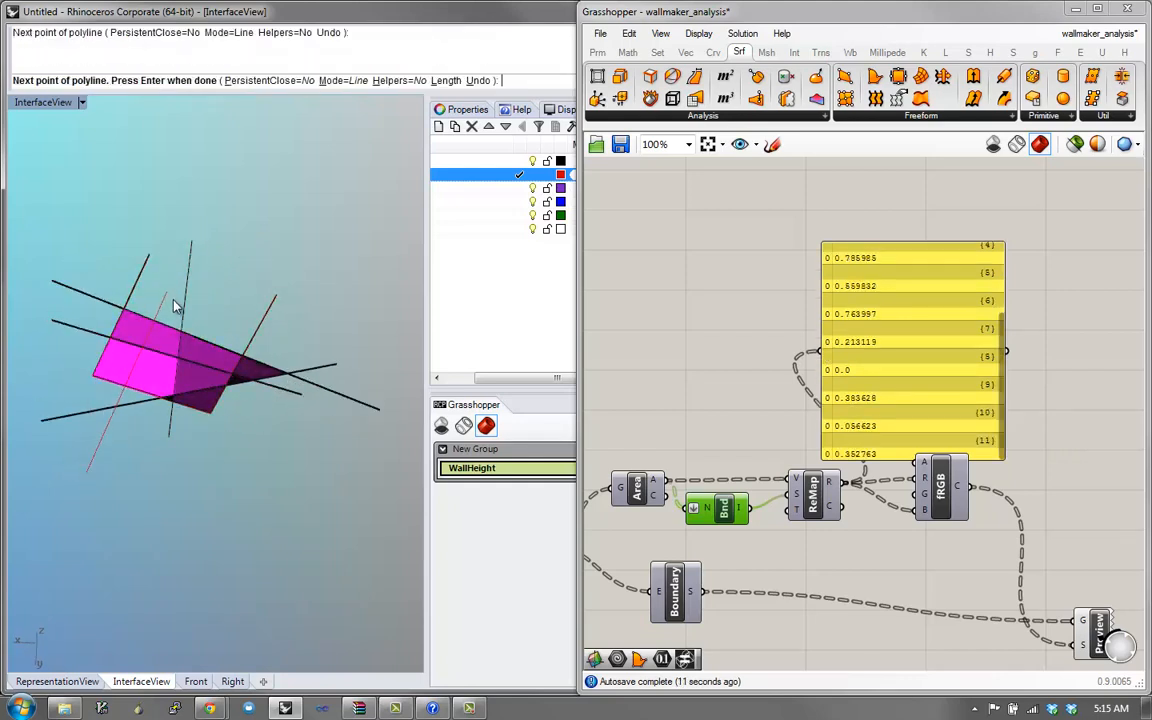
key("Return")
- Draw another diagonal straight polyline from left of the plan up and across its upper edge, subdividing the regions further
scroll(118, 400, "up", 4)
type("p")
key("Return")
left_click(60, 398)
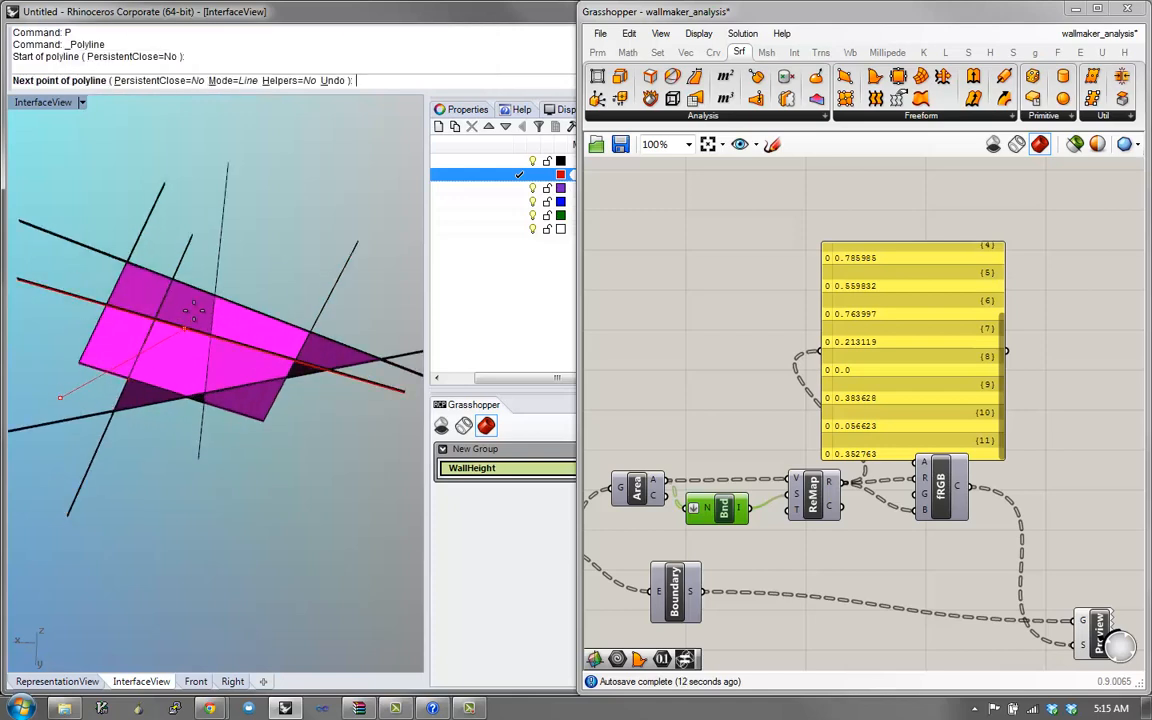
left_click(272, 268)
key("Return")
scroll(298, 290, "down", 3)
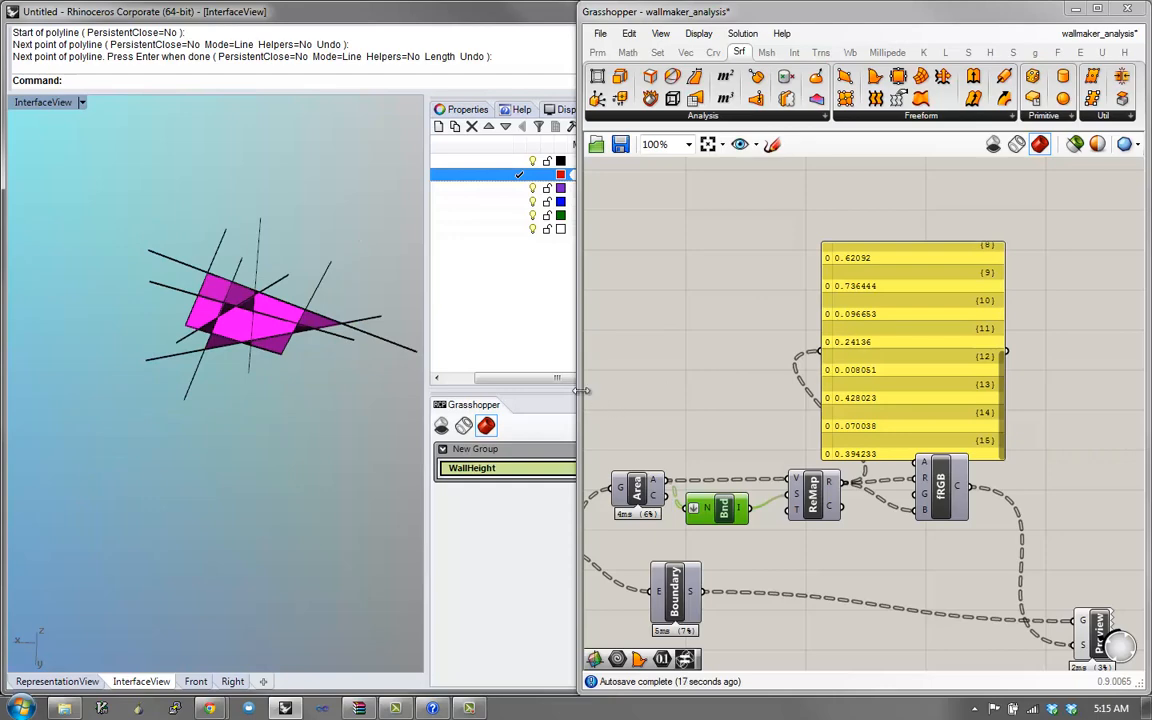
right_click_drag(360, 364, 376, 342)
- In Grasshopper, copy the #StandardDeviation component from the earlier analysis group to the new area analysis group
right_click_drag(755, 450, 879, 525)
scroll(879, 525, "down", 3)
scroll(650, 270, "up", 3)
right_click_drag(779, 429, 841, 622)
scroll(715, 432, "down", 1)
right_click_drag(715, 432, 806, 460)
left_click(759, 417)
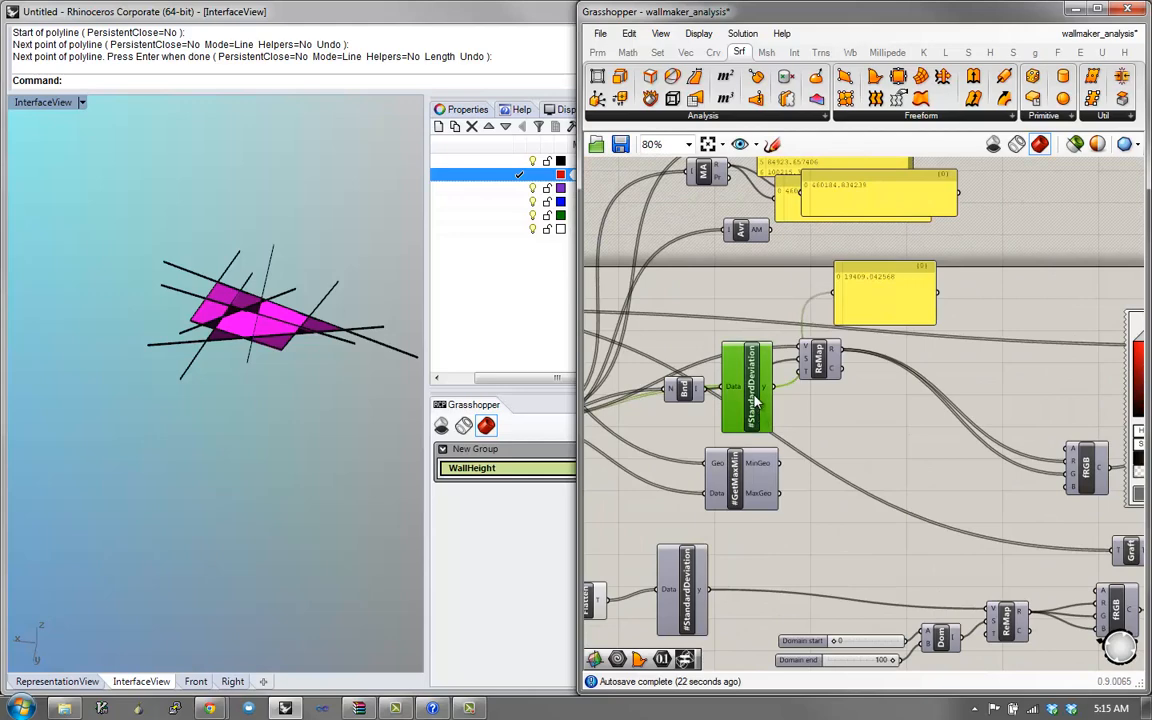
left_click_drag(756, 401, 1066, 613, "alt")
scroll(716, 350, "down", 4)
scroll(1097, 635, "up", 4)
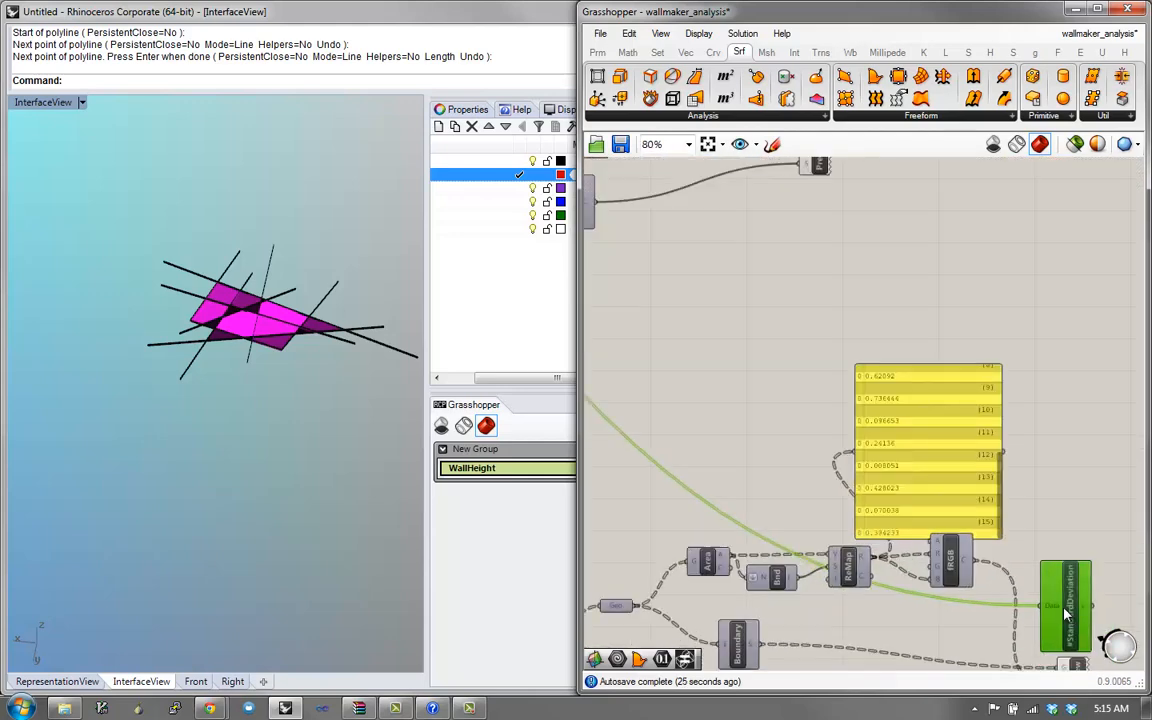
- Place the copied #StandardDeviation above the Area component, feed its Data input from A, and show its y output in the panel
right_click_drag(1064, 613, 1058, 488)
scroll(1057, 486, "up", 1)
left_click_drag(1057, 488, 799, 295)
right_click_drag(847, 282, 850, 340)
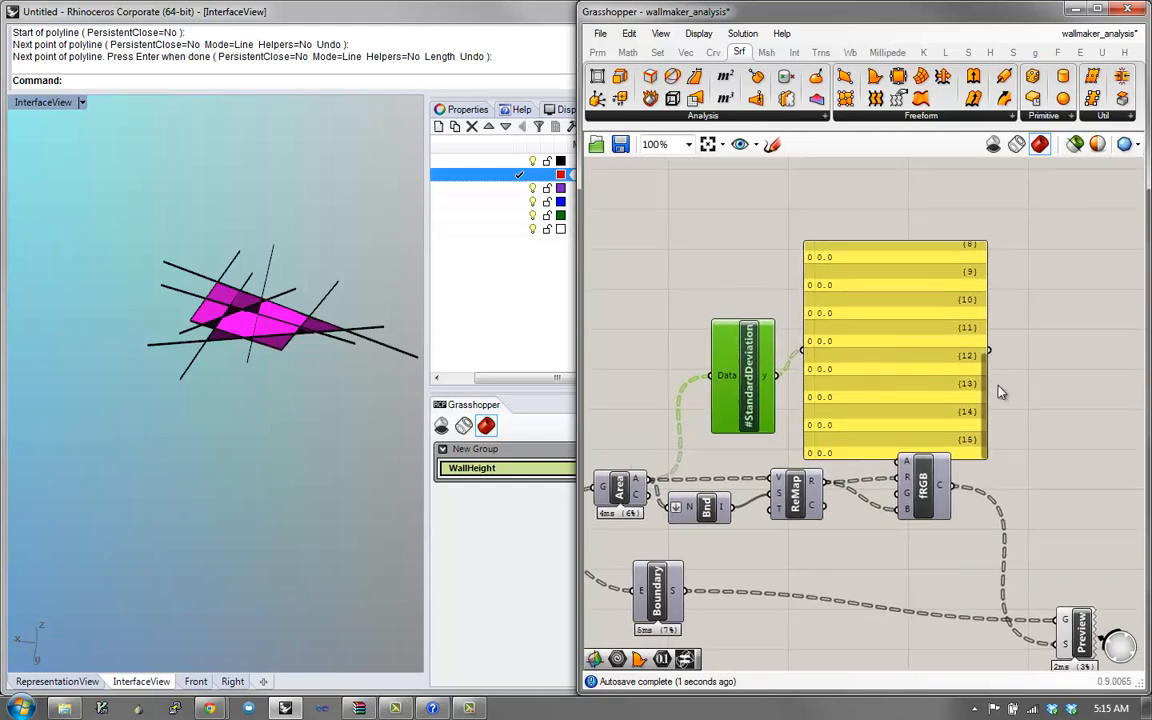
left_click_drag(979, 404, 966, 249)
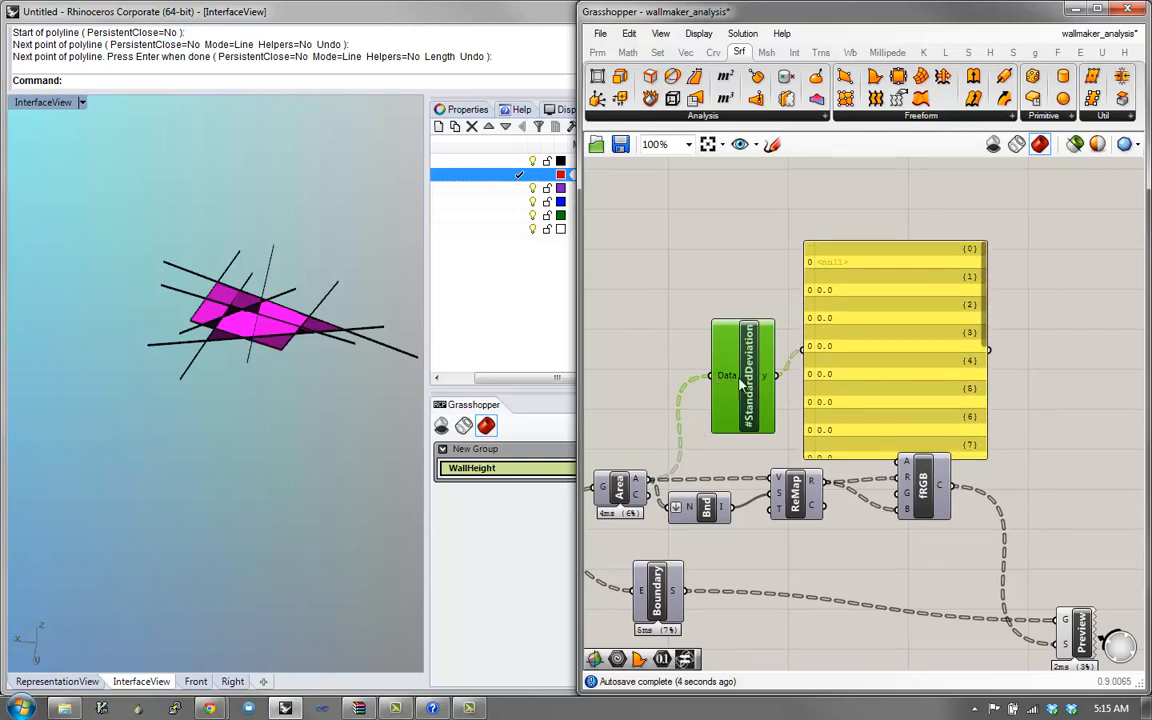
- Flatten the Data input of the copied #StandardDeviation component
left_click_drag(742, 383, 721, 373)
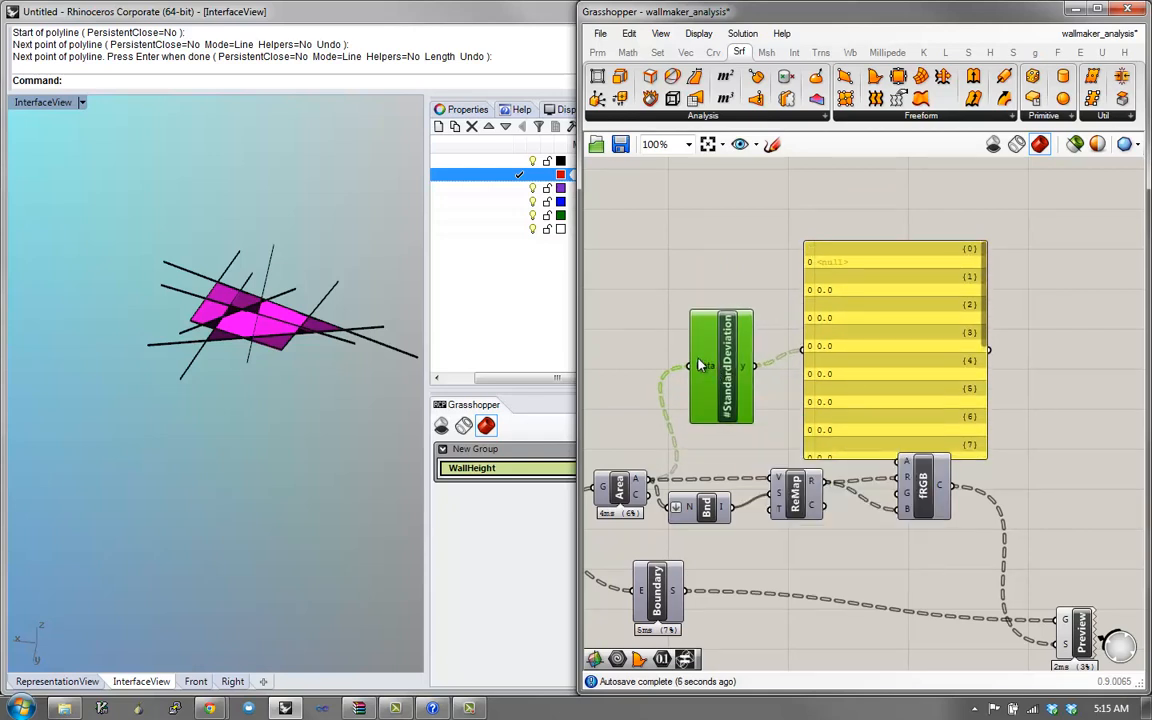
right_click(701, 366)
left_click(740, 481)
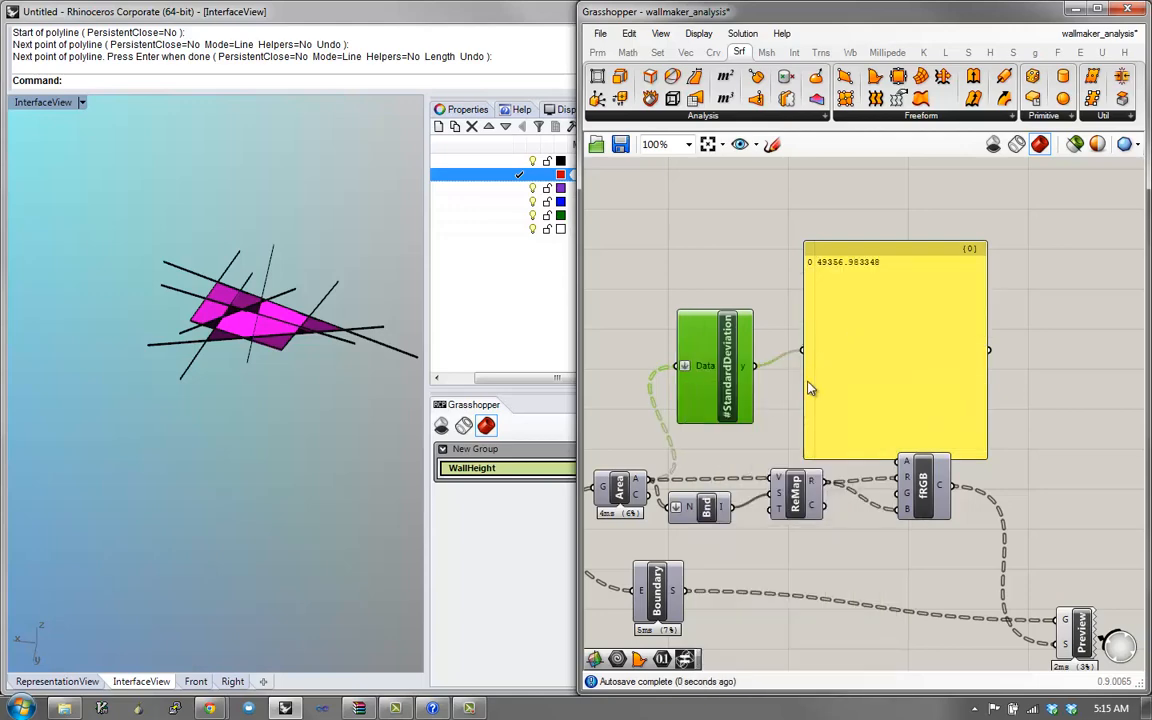
- Move the panel and the #StandardDeviation component up and apart to make room between them
left_click_drag(845, 378, 987, 297)
right_click_drag(960, 328, 945, 475)
left_click_drag(718, 552, 718, 498)
- Copy the Remap Numbers component next to #StandardDeviation and wire the y output into the copy's V input
left_click(774, 622)
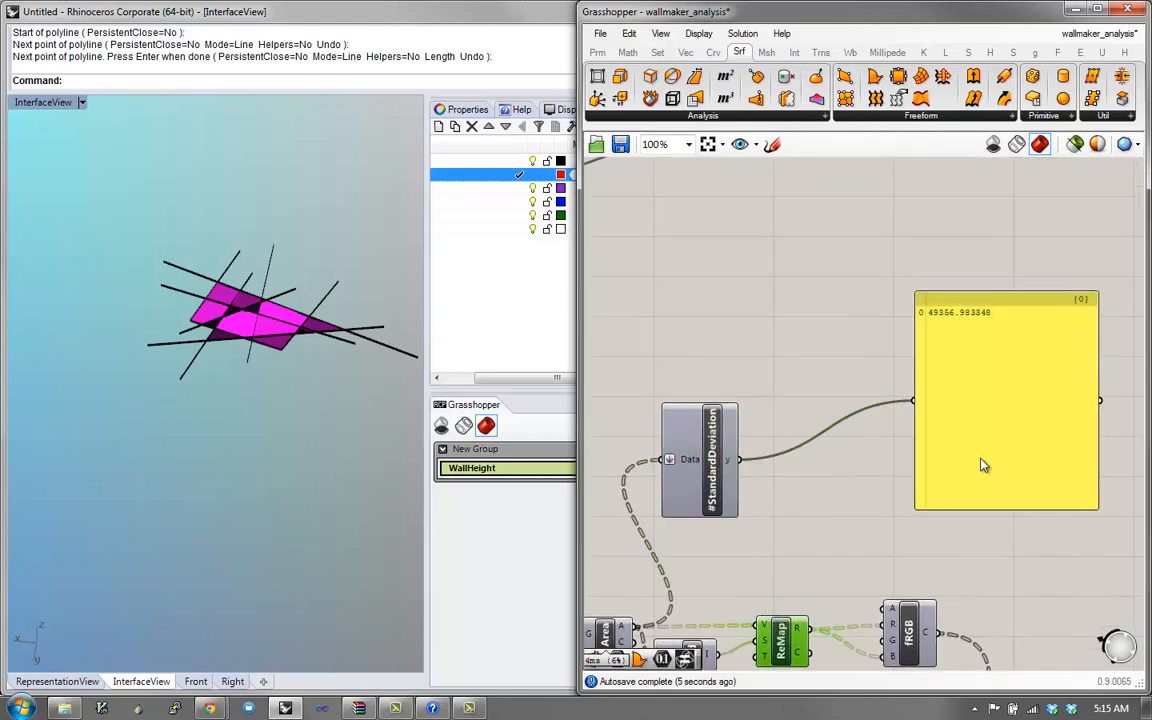
left_click_drag(790, 648, 878, 457, "alt")
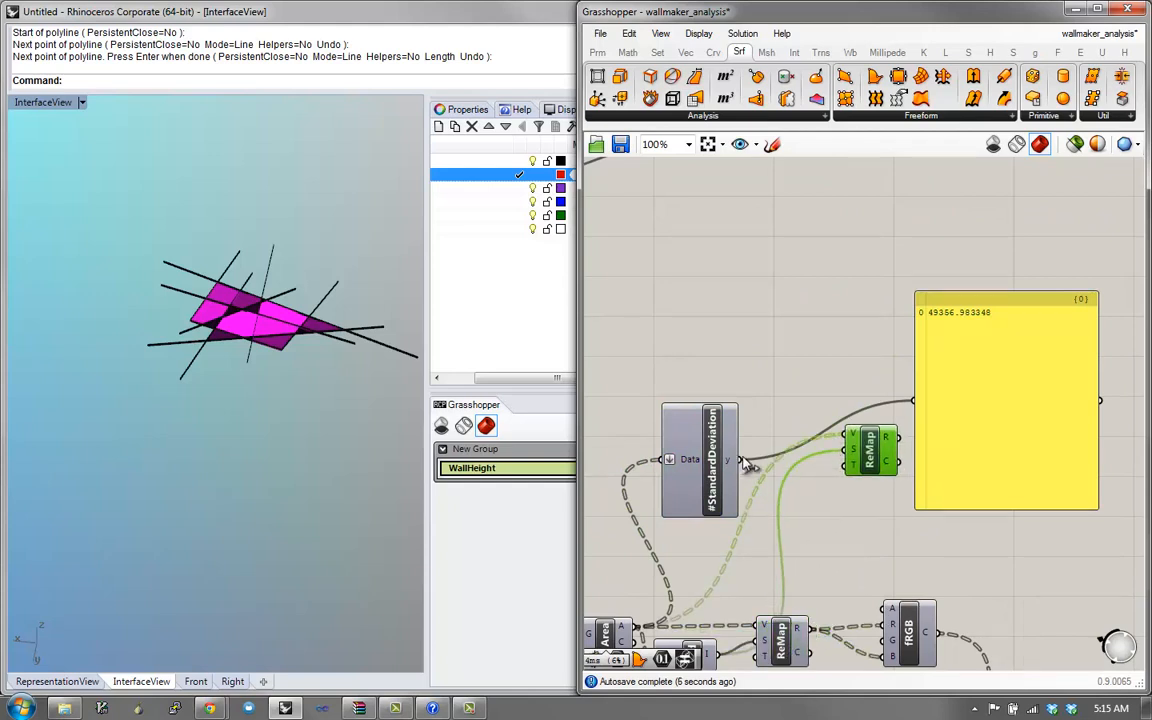
left_click_drag(742, 461, 847, 438)
- Add a Construct Domain component and wire its I output into the copied Remap Numbers component's S input, replacing the Bounds connection
double_click(820, 511)
type("domain")
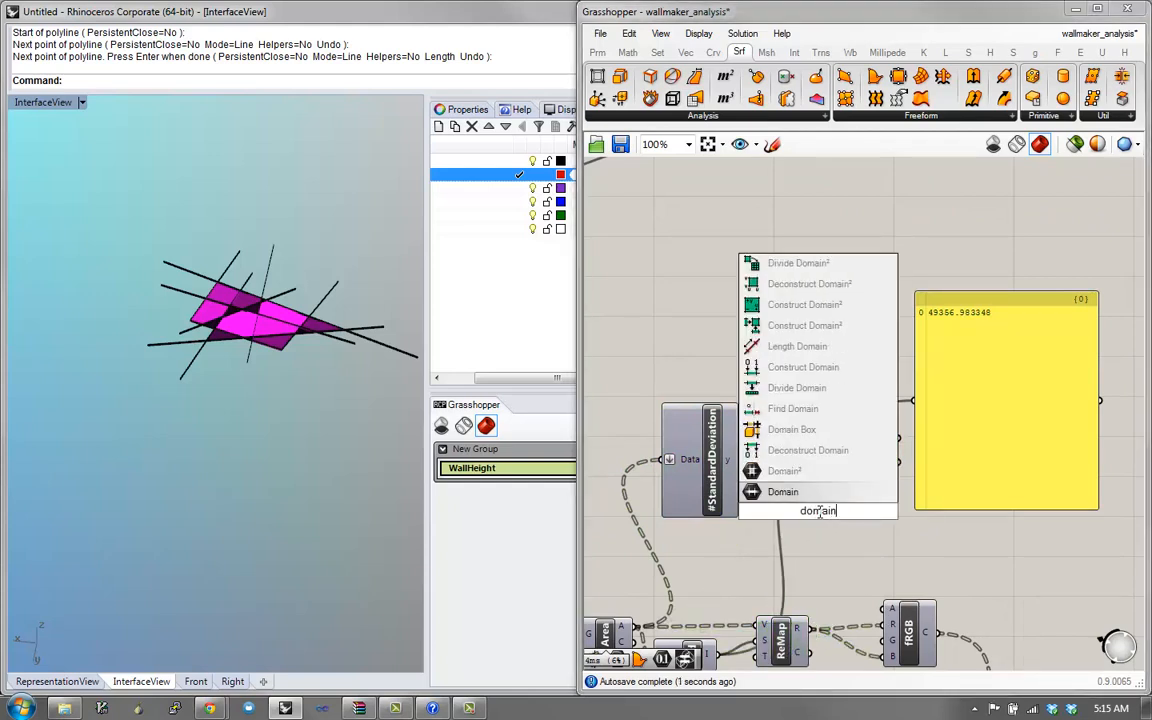
left_click(850, 368)
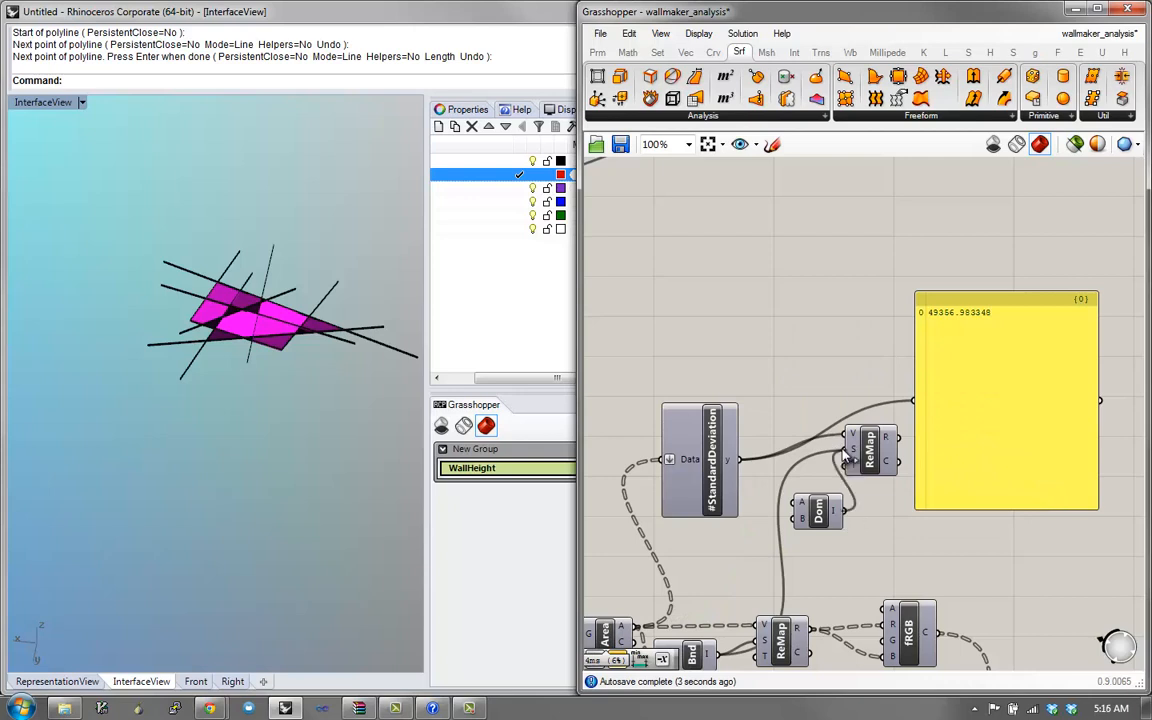
left_click_drag(847, 455, 848, 461)
- Add a number slider set to 0 and wire it into the Construct Domain component's A input
double_click(743, 553)
type("0")
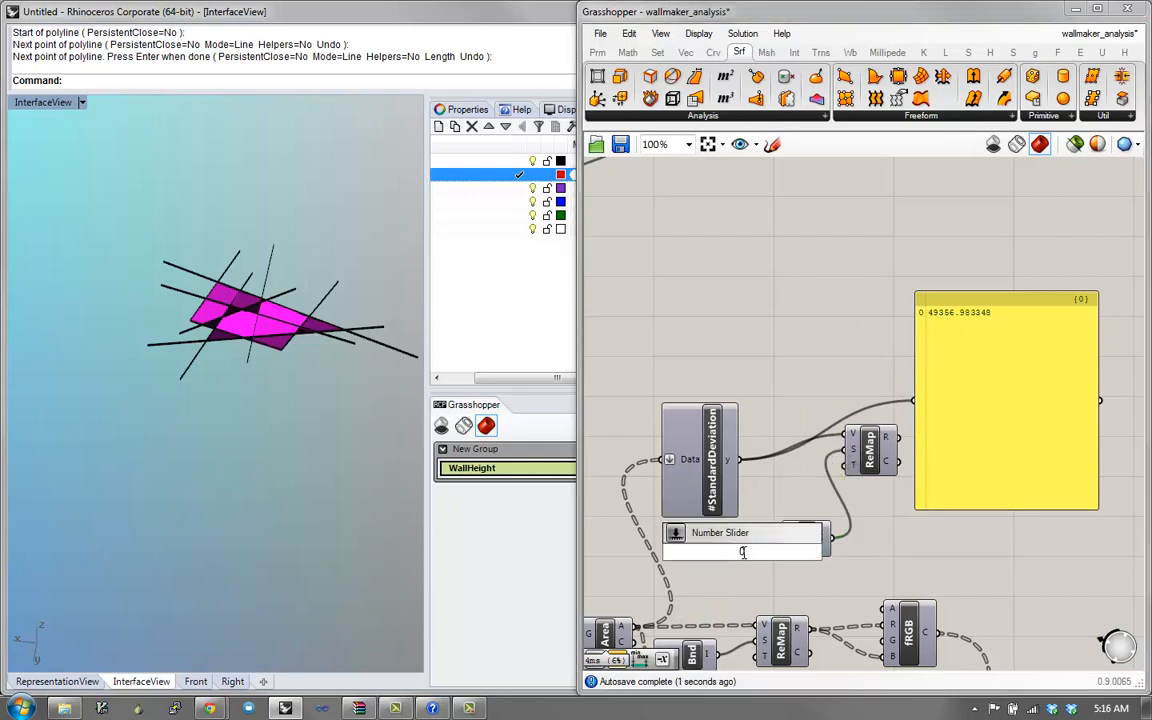
left_click(757, 539)
mouse_move(790, 554)
left_mouse_down()
mouse_move(747, 537)
mouse_move(786, 531)
left_mouse_up()
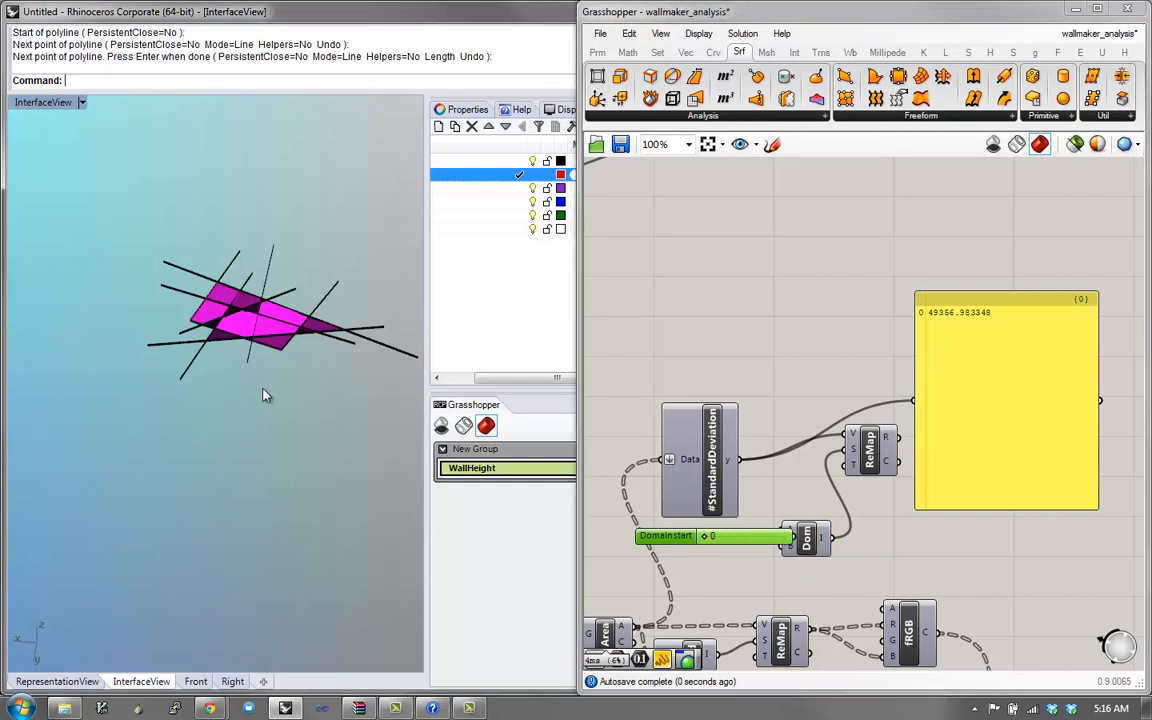
- Delete three of the wall lines crossing the coloured regions in the Rhino viewport
left_click_drag(249, 341, 247, 336)
key("Delete")
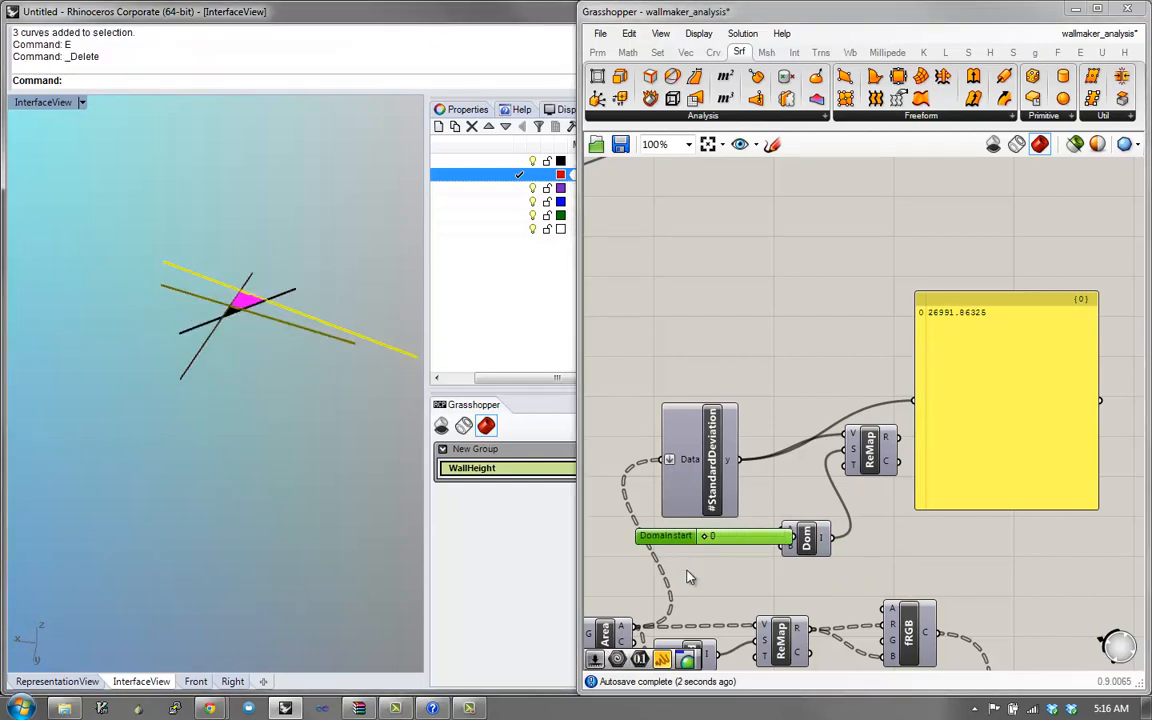
- Wire a 50000 number slider into Construct Domain's B input, and the deviation Remap Numbers' R output into the panel
double_click(687, 570)
type("5000")
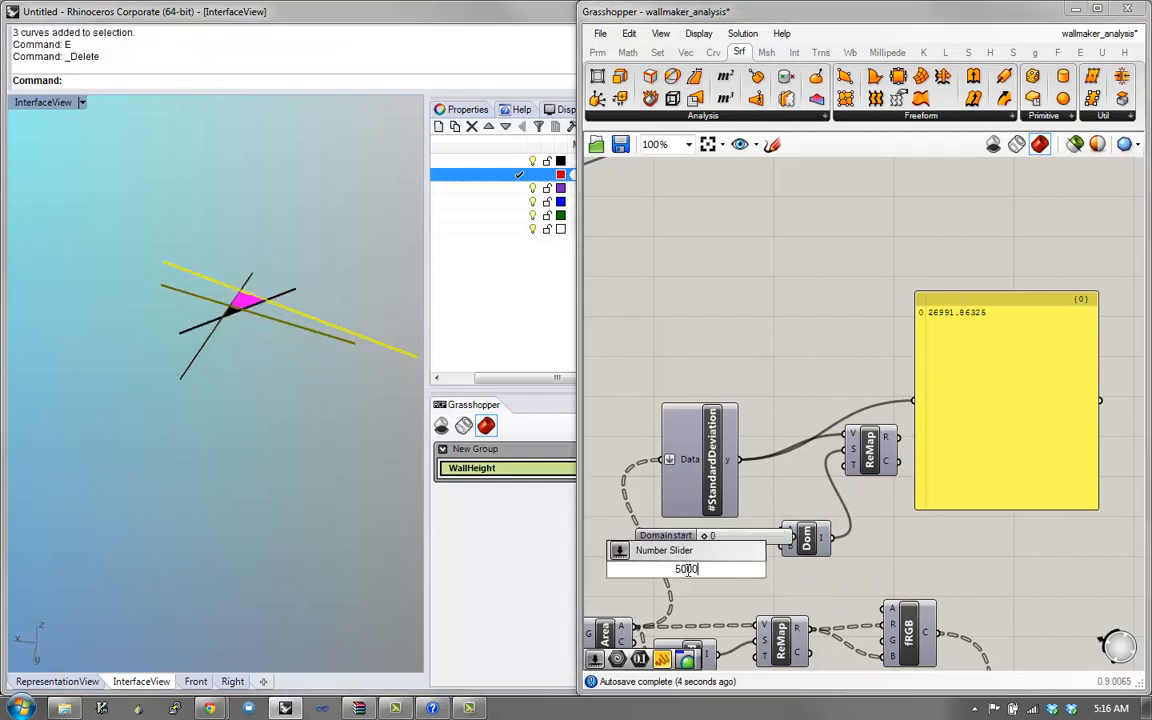
type("0")
key("Return")
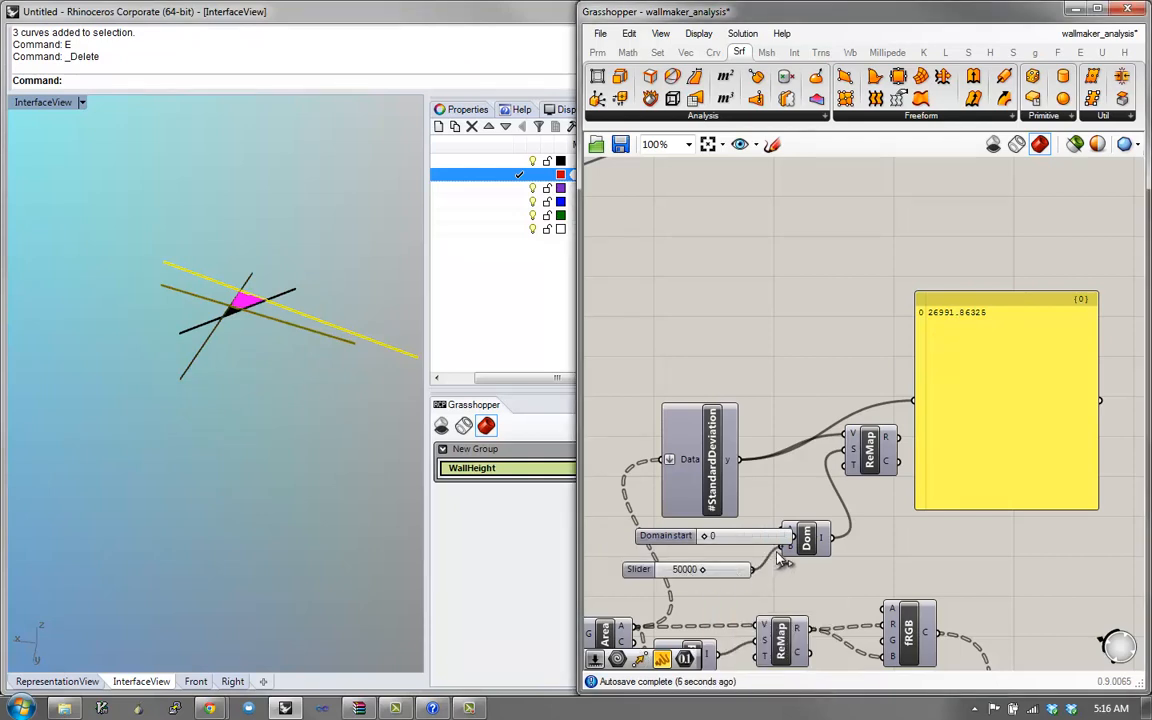
left_click_drag(777, 552, 780, 550)
left_click_drag(807, 532, 829, 544)
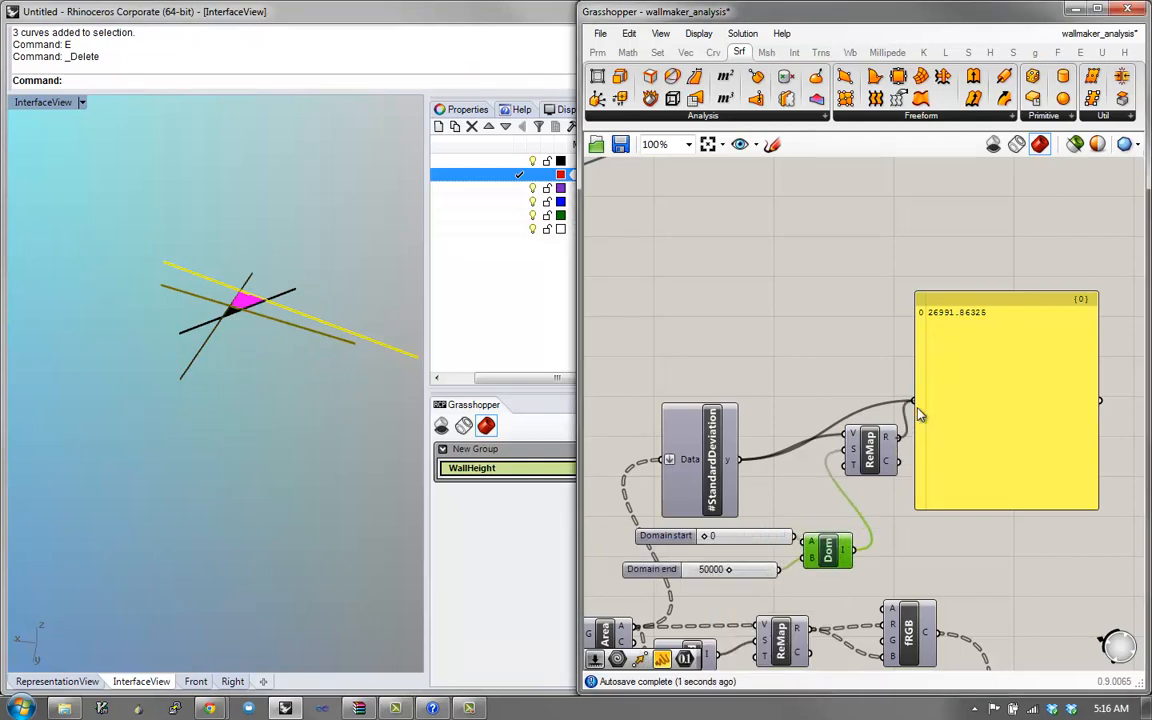
- Copy the fRGB component beside the deviation's Remap Numbers and wire its R output into the copy's G and B inputs
right_click_drag(946, 460, 892, 363)
scroll(892, 363, "down", 1)
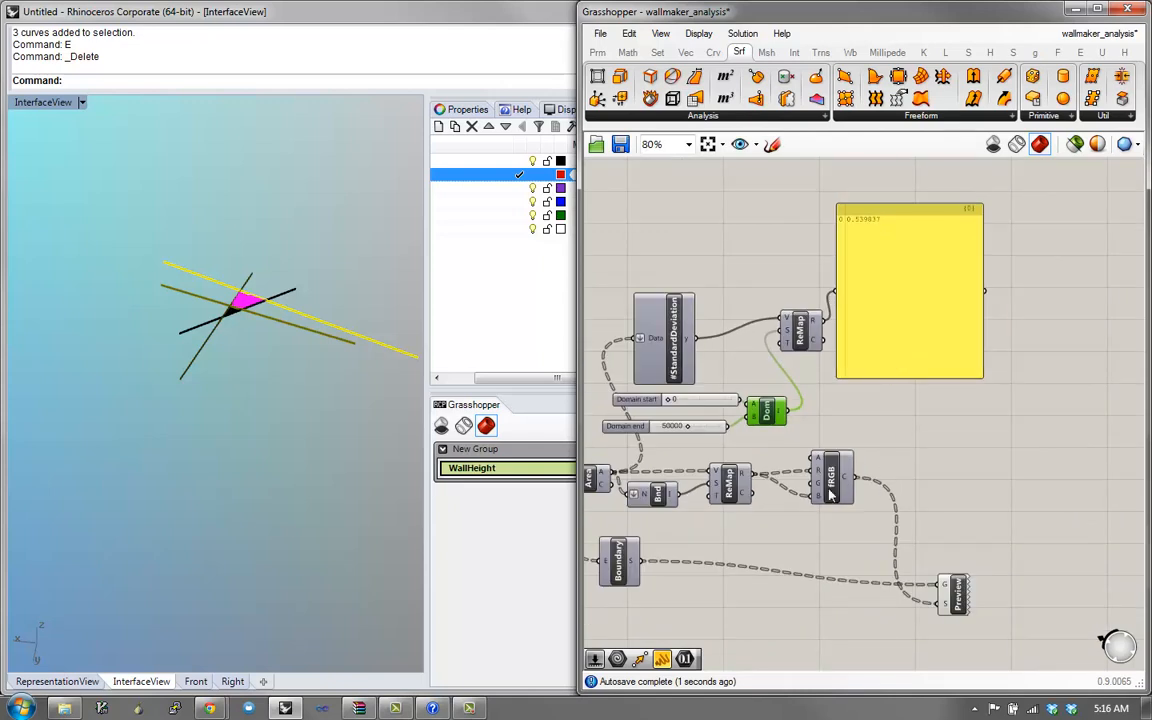
left_click(829, 495)
key("ctrl+v")
left_click_drag(819, 318, 775, 313)
left_click_drag(878, 380, 772, 322)
- Move the panel away from the copied fRGB component and delete it
left_click_drag(920, 311, 995, 296)
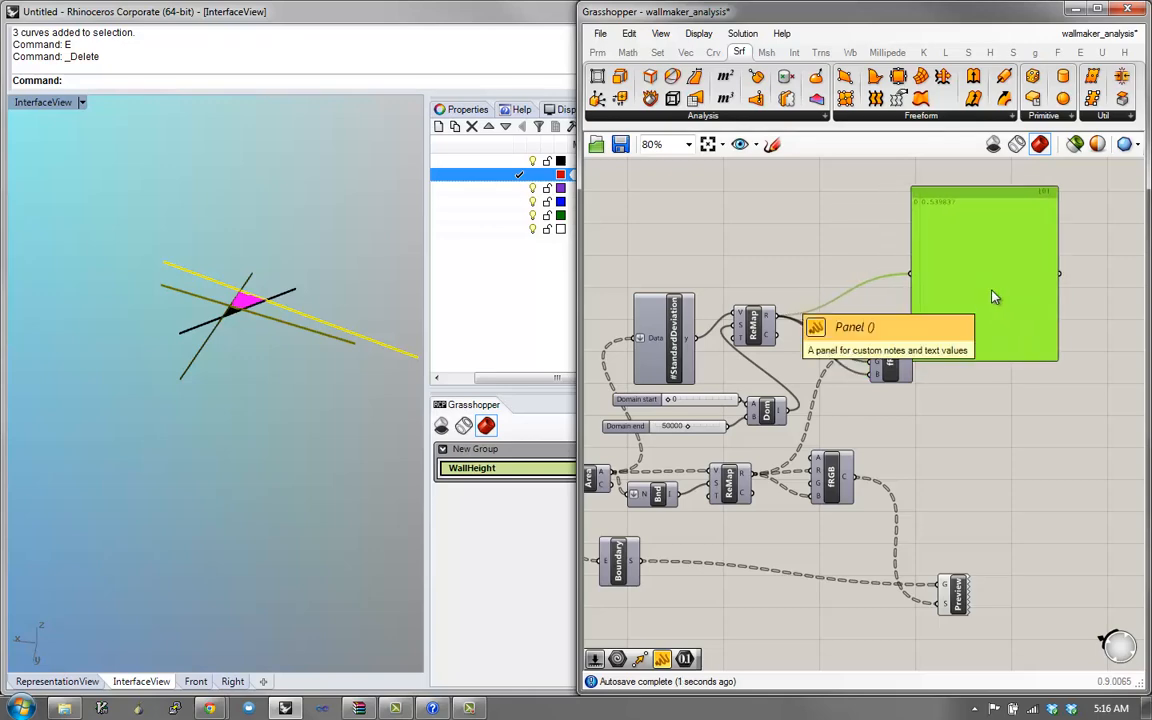
key("Delete")
right_click_drag(300, 320, 327, 326)
- Move the walls' Preview component from beside the colour swatch to the space next to the copied fRGB component
right_click_drag(872, 386, 850, 572)
scroll(852, 570, "down", 2)
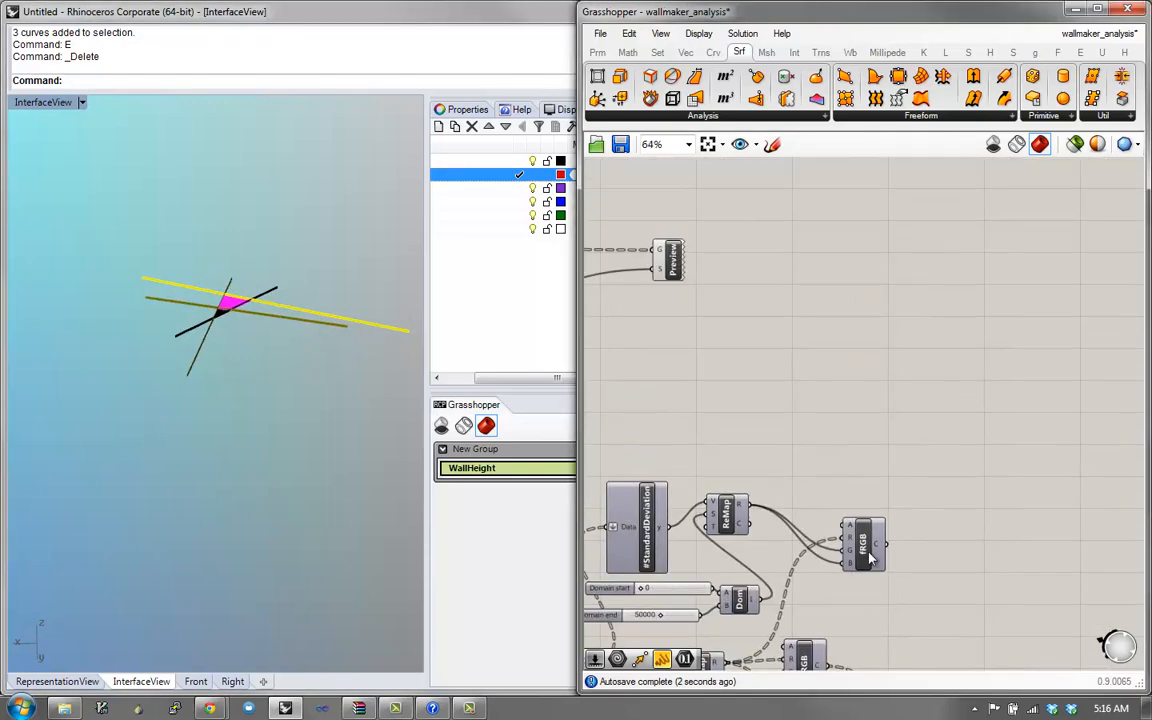
right_click_drag(895, 460, 1115, 478)
scroll(866, 424, "up", 2)
scroll(866, 424, "up", 1)
right_click_drag(934, 309, 937, 376)
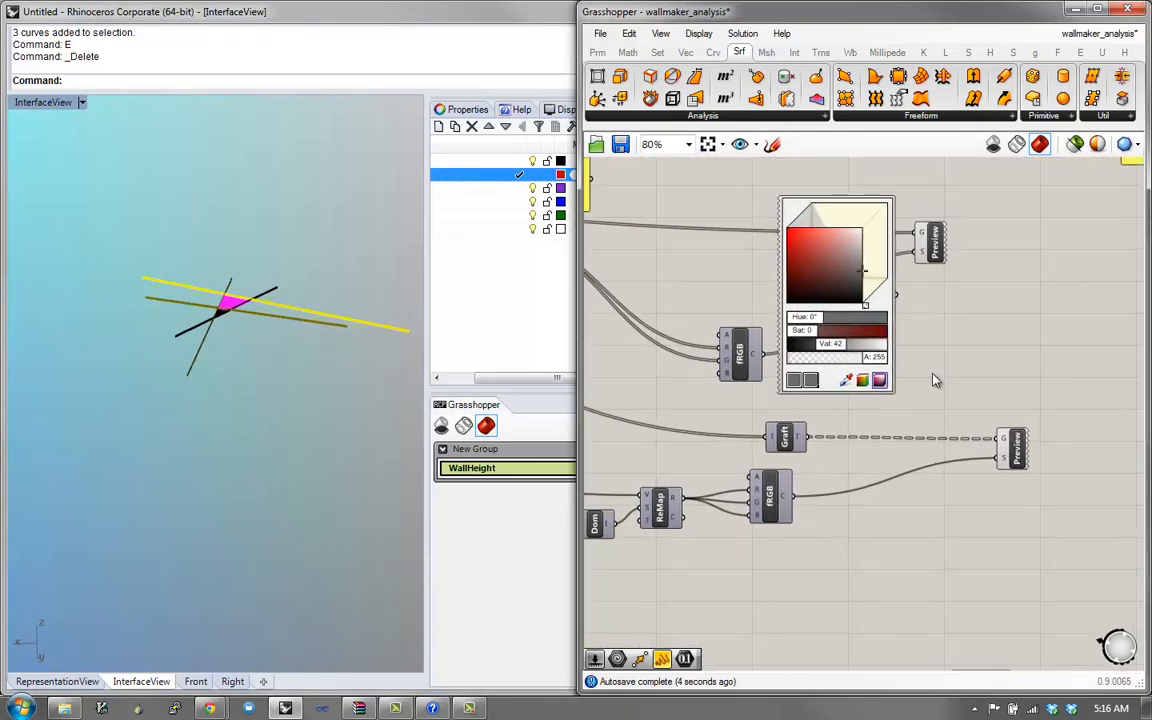
left_click_drag(936, 246, 958, 248)
right_click_drag(958, 248, 1061, 298)
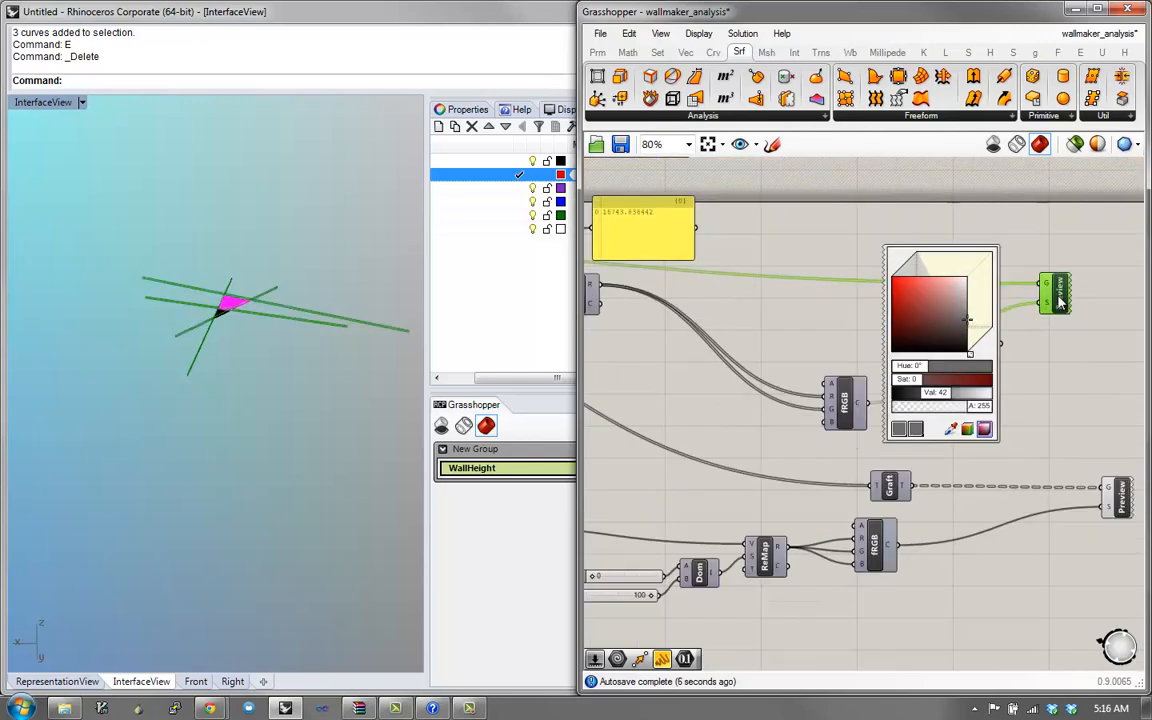
left_click_drag(1058, 293, 1085, 602)
right_click_drag(890, 451, 695, 272)
scroll(695, 272, "down", 1)
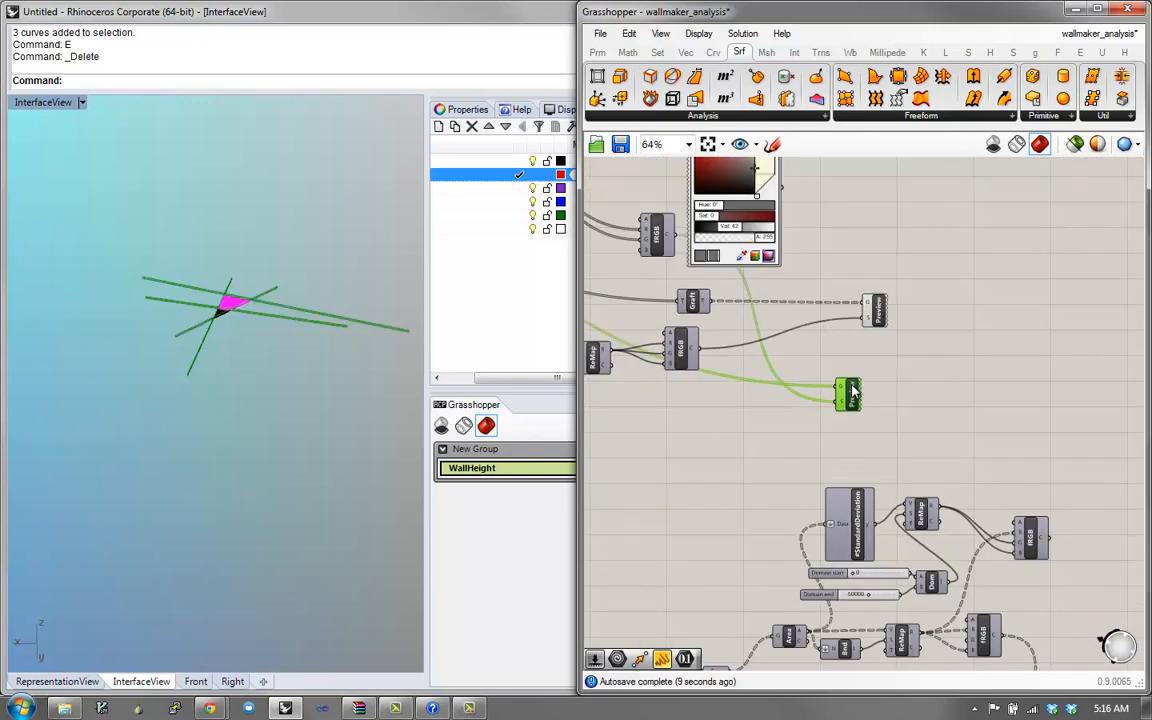
left_click_drag(851, 393, 1147, 546)
scroll(1092, 548, "up", 1)
right_click_drag(1092, 548, 934, 521)
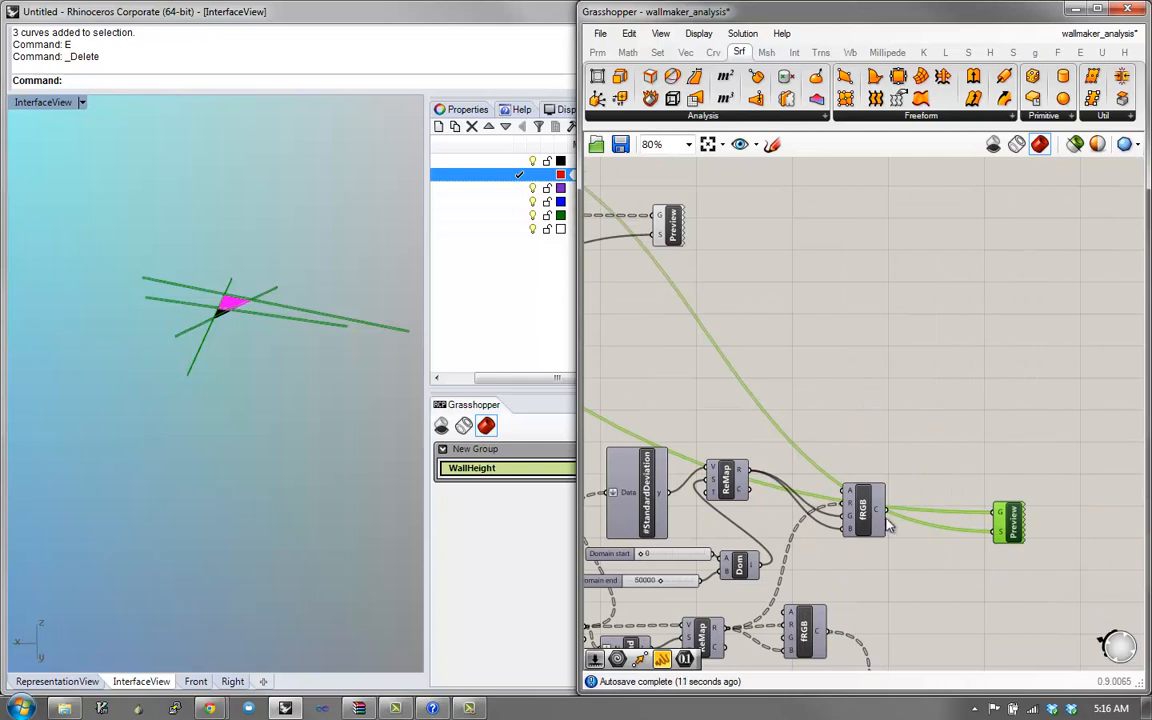
- Wire the copied fRGB component's C output into the walls' Preview S input and place the Preview just above fRGB
left_click_drag(995, 534, 996, 533)
left_click_drag(1012, 521, 937, 428)
left_click(976, 420)
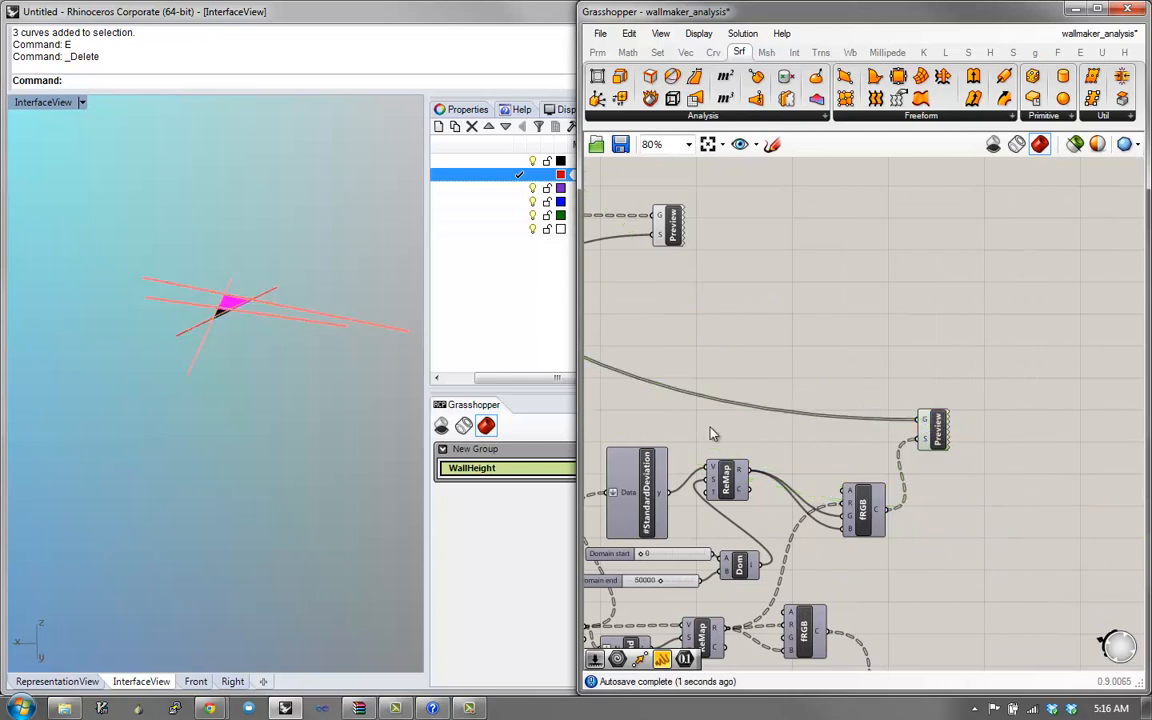
left_click(220, 443)
right_click_drag(220, 443, 215, 357)
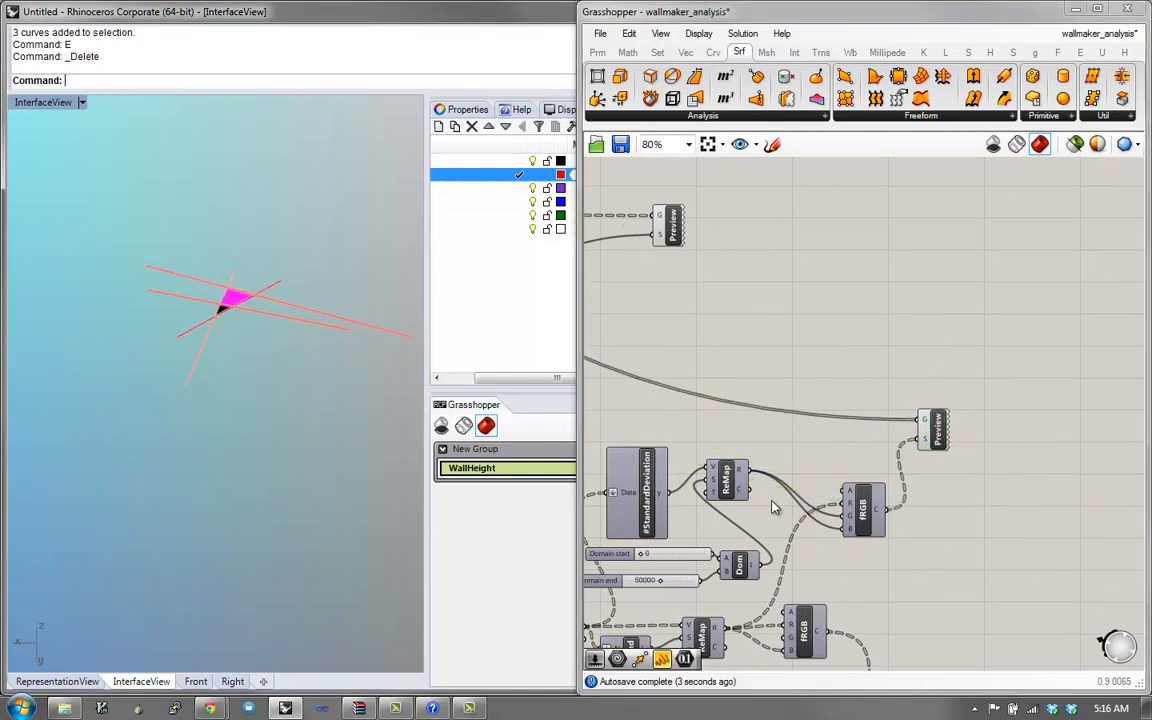
- Replace the area remap wire in the copied fRGB's R input with the deviation Remap Numbers' R output
left_click_drag(750, 471, 847, 514)
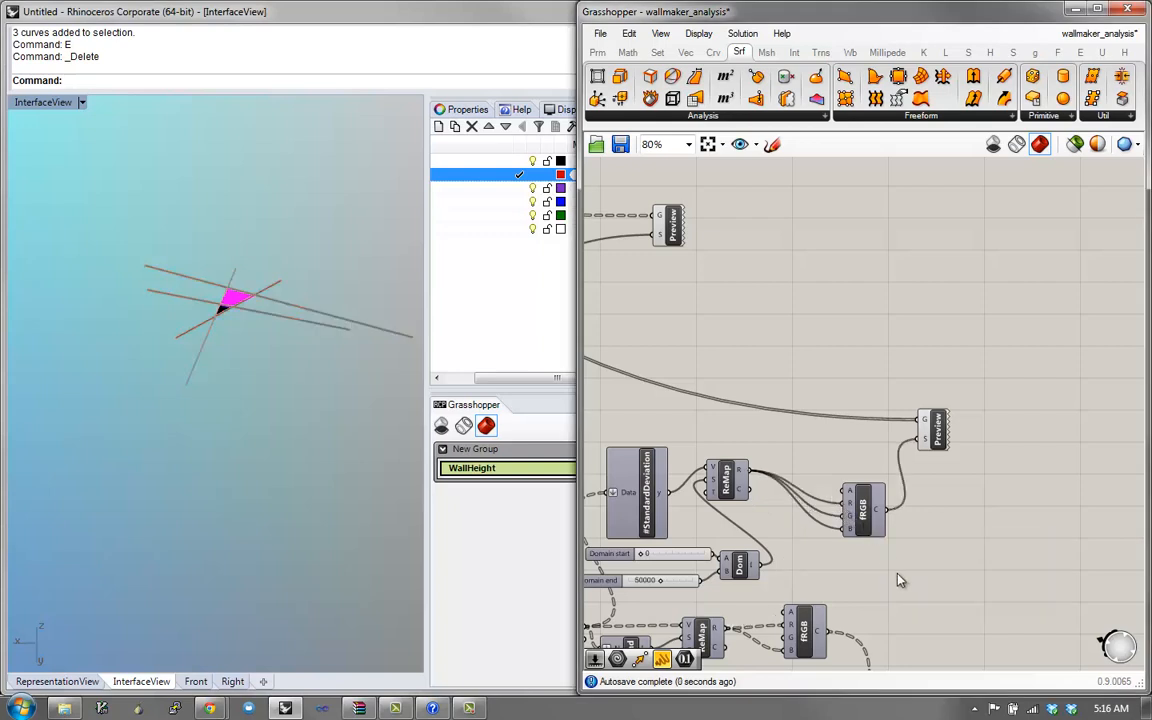
right_click(847, 500)
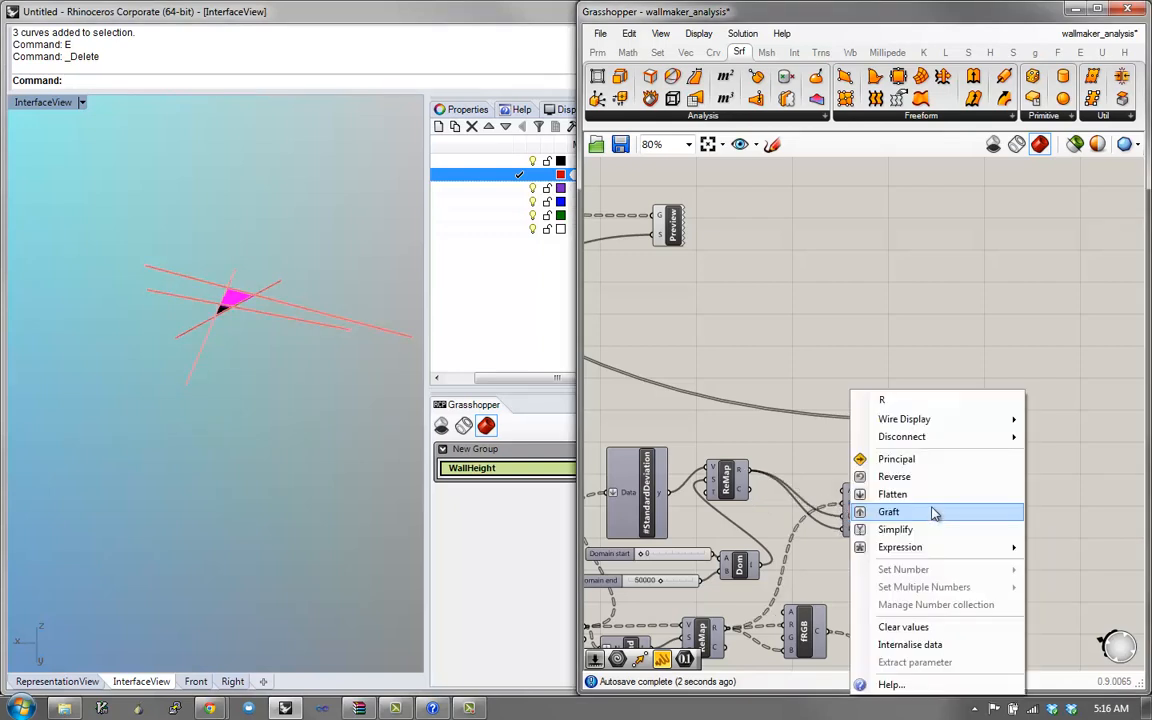
left_click(760, 441)
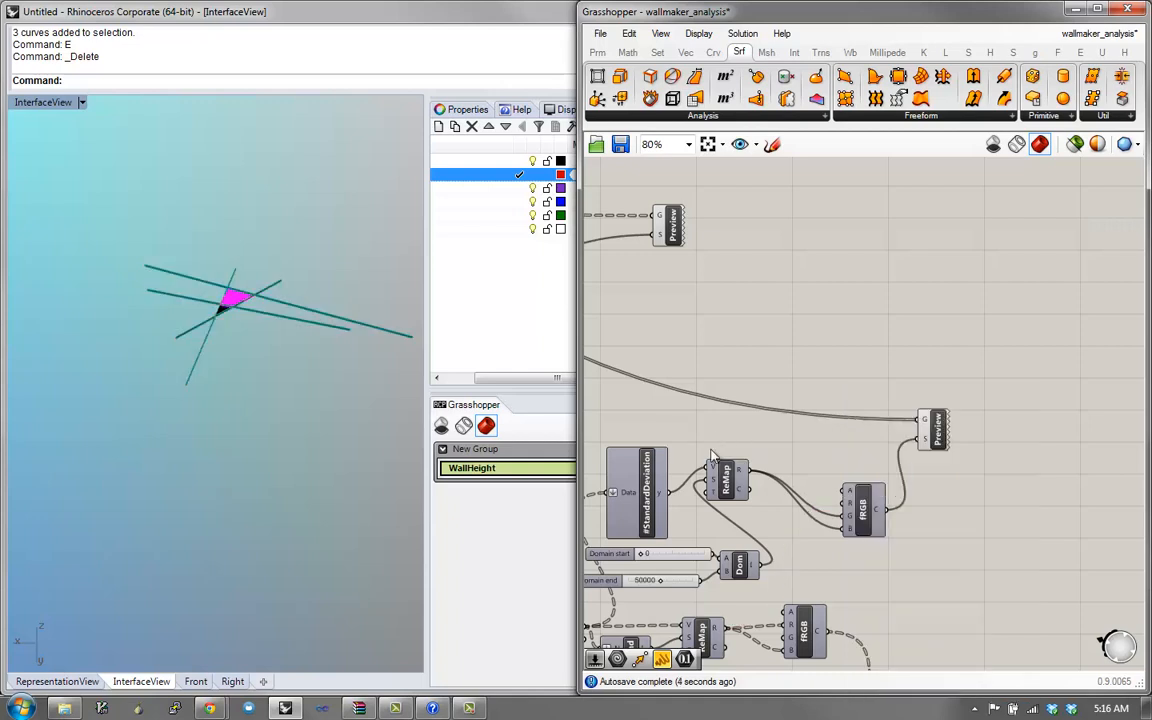
left_click_drag(855, 497, 848, 493)
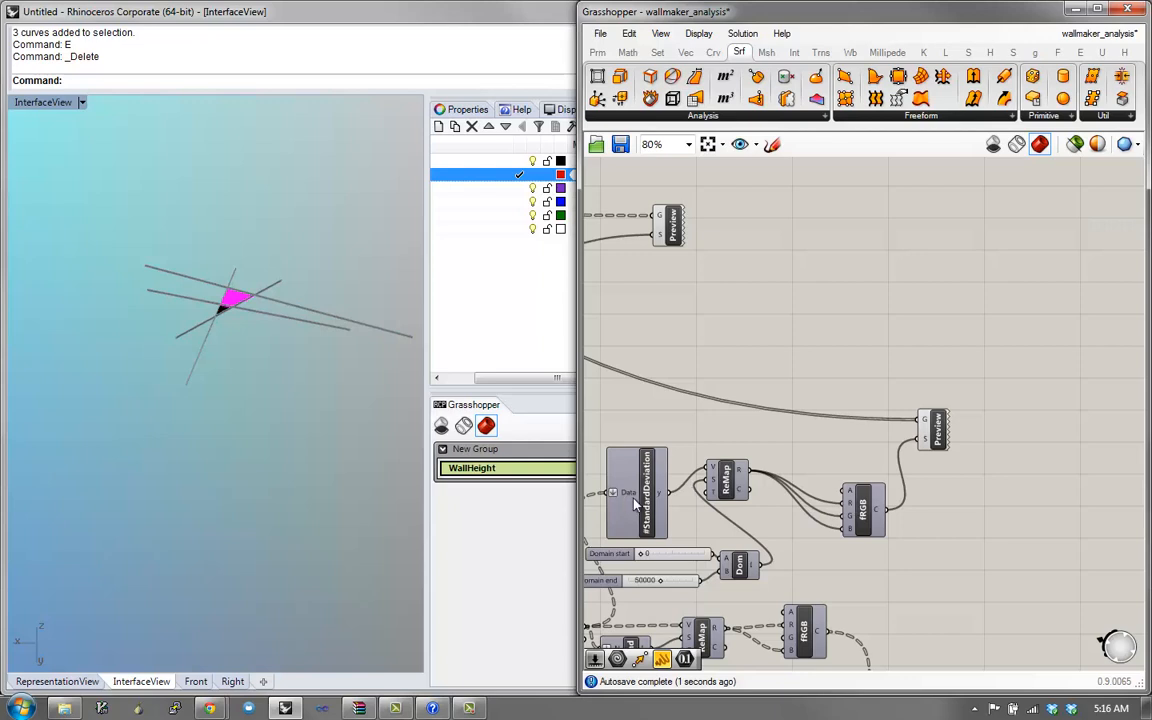
- Shift the #StandardDeviation, Remap Numbers and fRGB components slightly to tidy their row
left_click_drag(634, 503, 641, 476)
left_click_drag(728, 477, 738, 476)
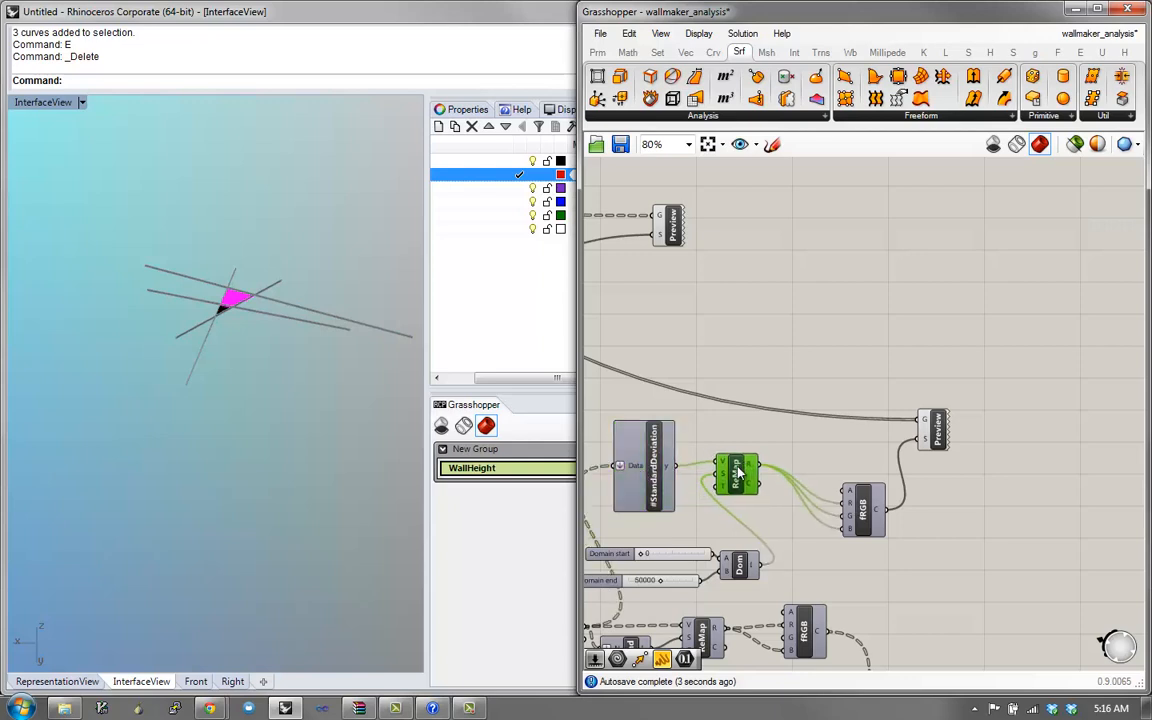
left_click(872, 516)
- Draw a straight polyline wall in Rhino running diagonally through the magenta region, roughly parallel to the thick diagonal wall
scroll(283, 342, "up", 5)
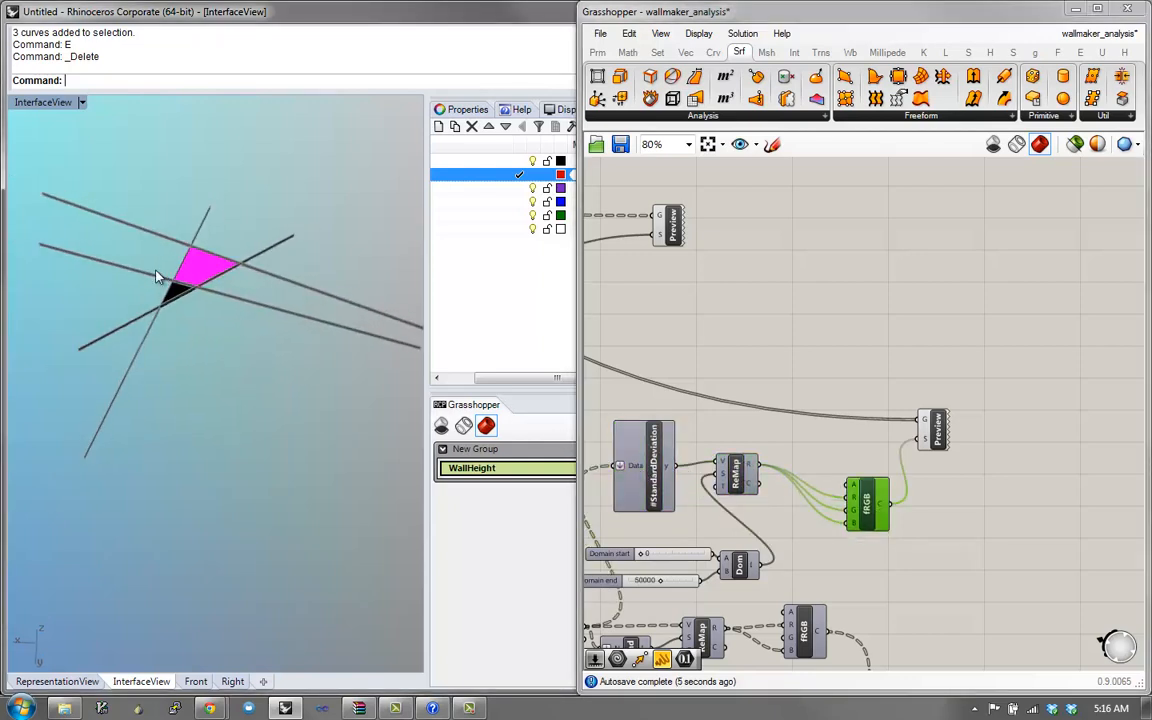
right_click_drag(155, 271, 166, 336, "shift")
scroll(166, 336, "up", 5)
type("p")
key("Return")
left_click(115, 391)
left_click(330, 254)
key("Return")
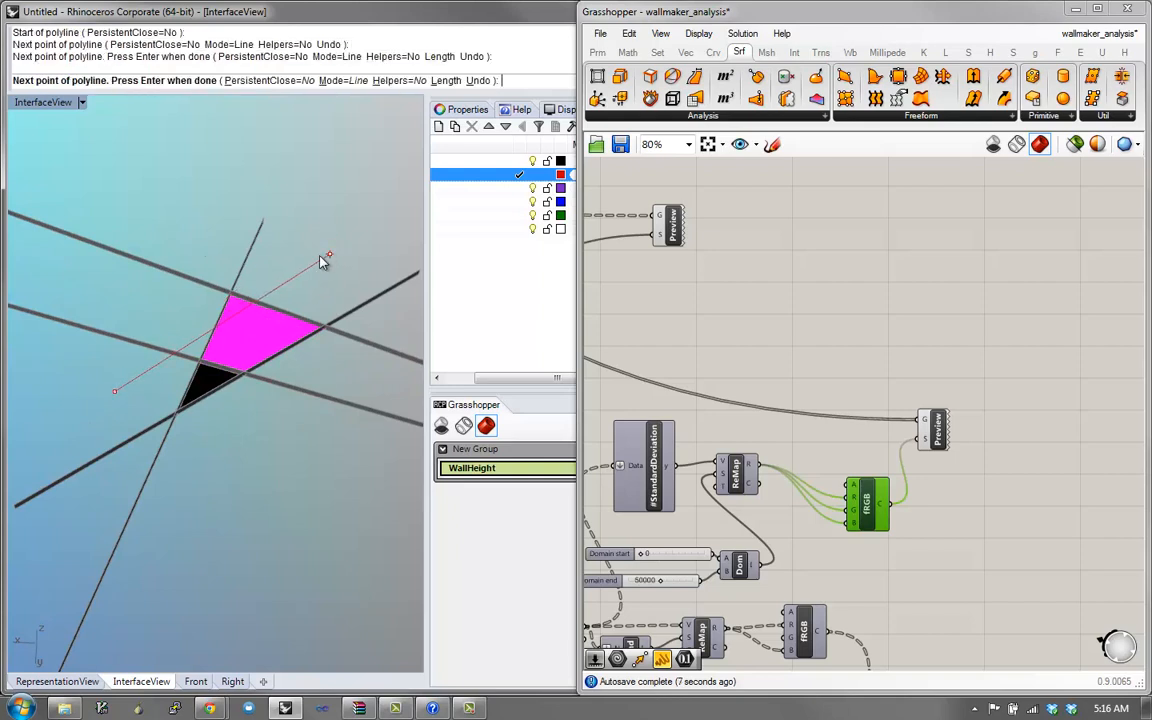
- Draw a second straight polyline wall from above the coloured regions down across them to the area below
type("p")
key("Return")
left_click(151, 204)
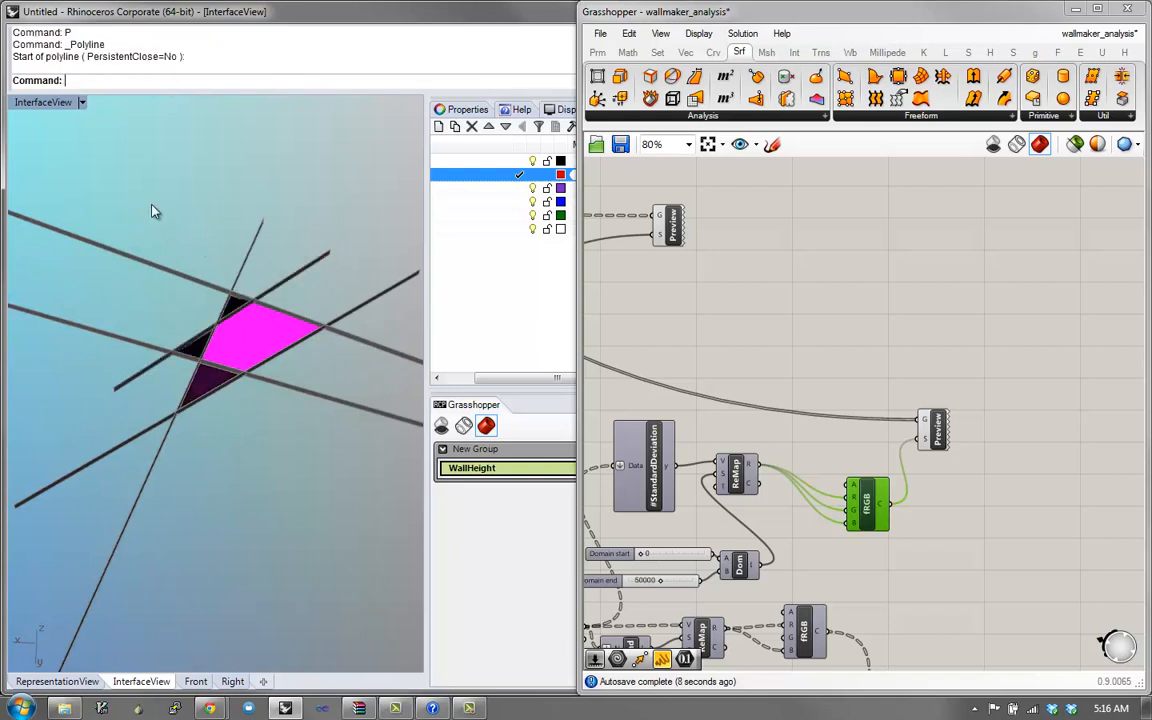
left_click(285, 437)
key("Return")
- Draw a third straight polyline wall through the coloured regions, starting just below the first new wall's lower end
type("p")
key("Return")
left_click(108, 405)
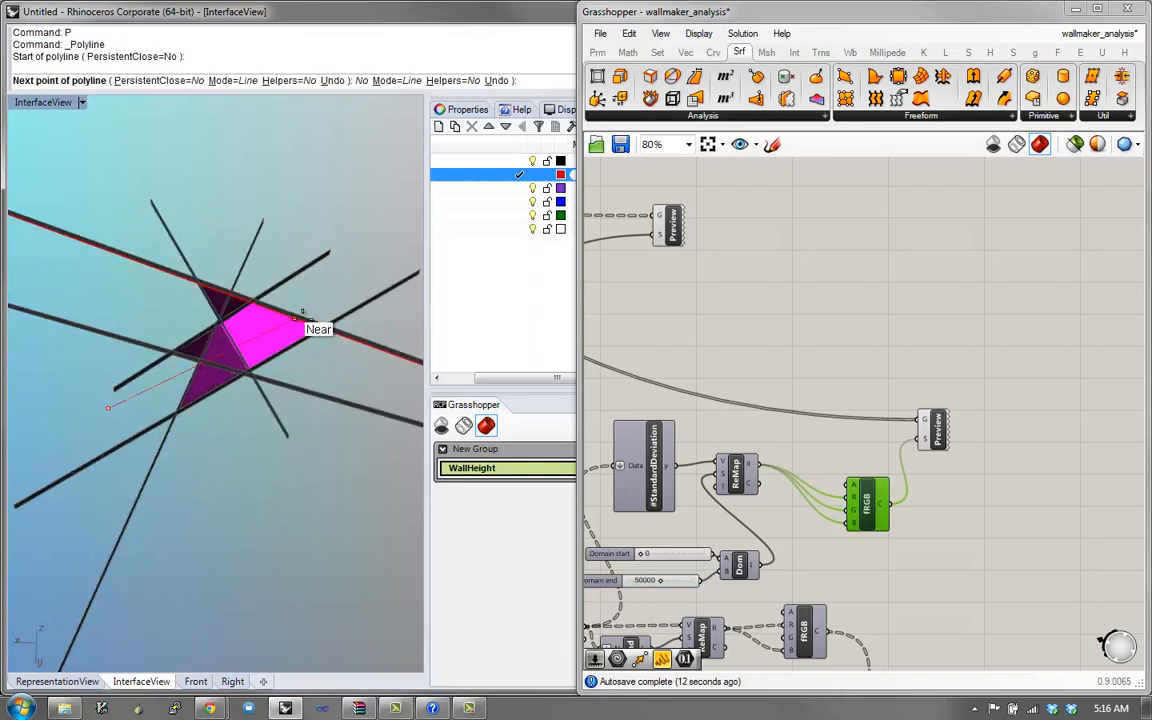
left_click(324, 299)
key("Return")
- Draw a fourth straight polyline wall sloping down across the enlarged coloured regions
mouse_move(269, 358)
right_mouse_down()
mouse_move(241, 350)
mouse_move(278, 249)
mouse_move(324, 301)
mouse_move(300, 350)
mouse_move(319, 270)
mouse_move(183, 355)
mouse_move(237, 296)
mouse_move(246, 413)
mouse_move(216, 301)
mouse_move(240, 408)
right_mouse_up()
scroll(242, 350, "up", 4)
type("p")
key("Return")
left_click(345, 405)
left_click(97, 240)
key("Return")
- Delete all the wall curves in the Rhino viewport, including the last one left over
left_click_drag(148, 300, 145, 297)
type("E")
key("Return")
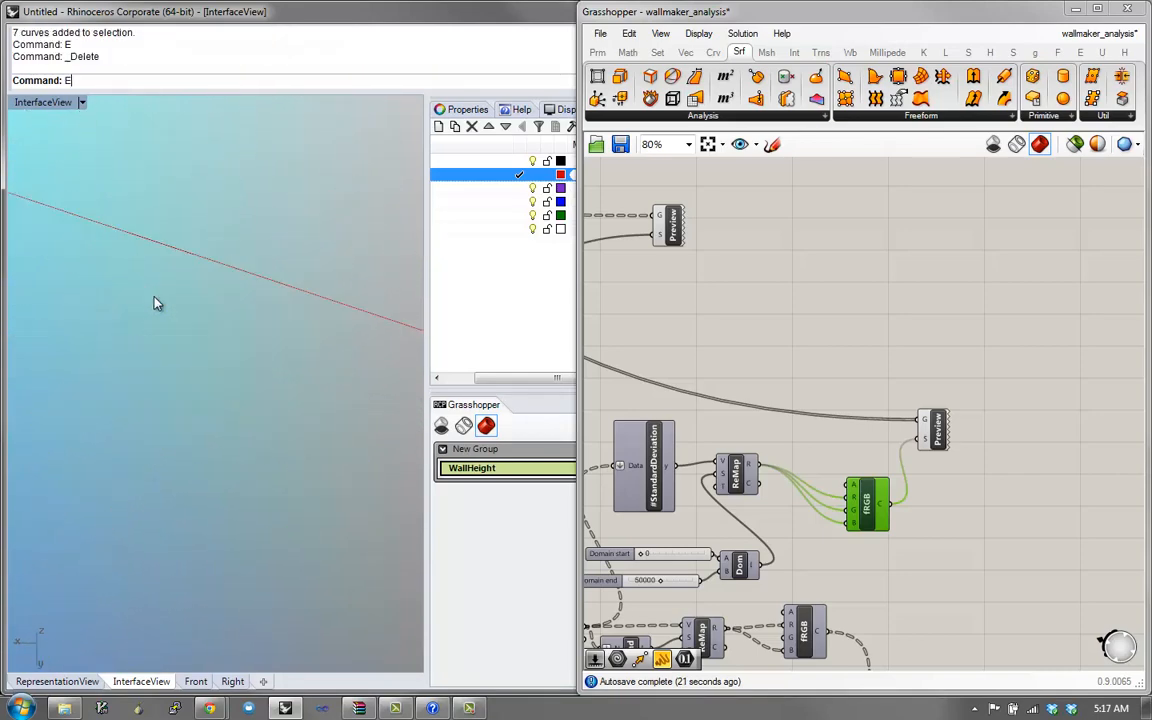
scroll(142, 279, "down", 2)
left_click_drag(233, 258, 185, 391)
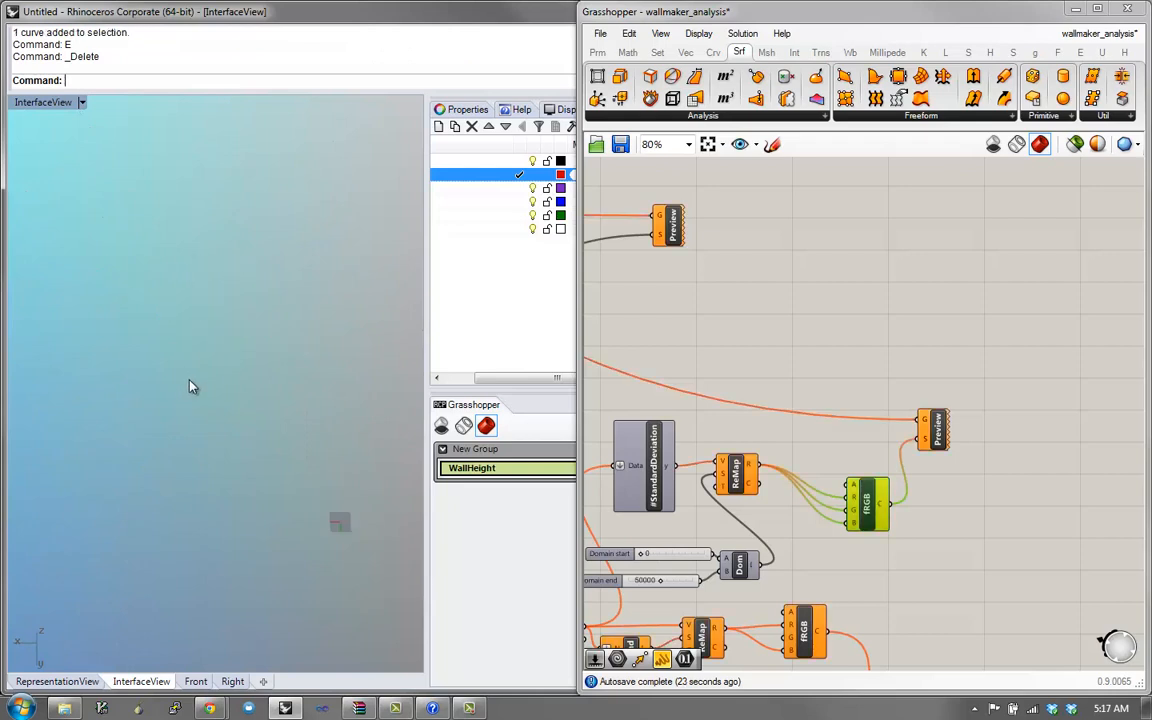
- Draw a closed four-sided polyline as a large enclosed room in the empty Rhino viewport
type("P")
key("Return")
left_click(178, 303)
left_click(303, 490)
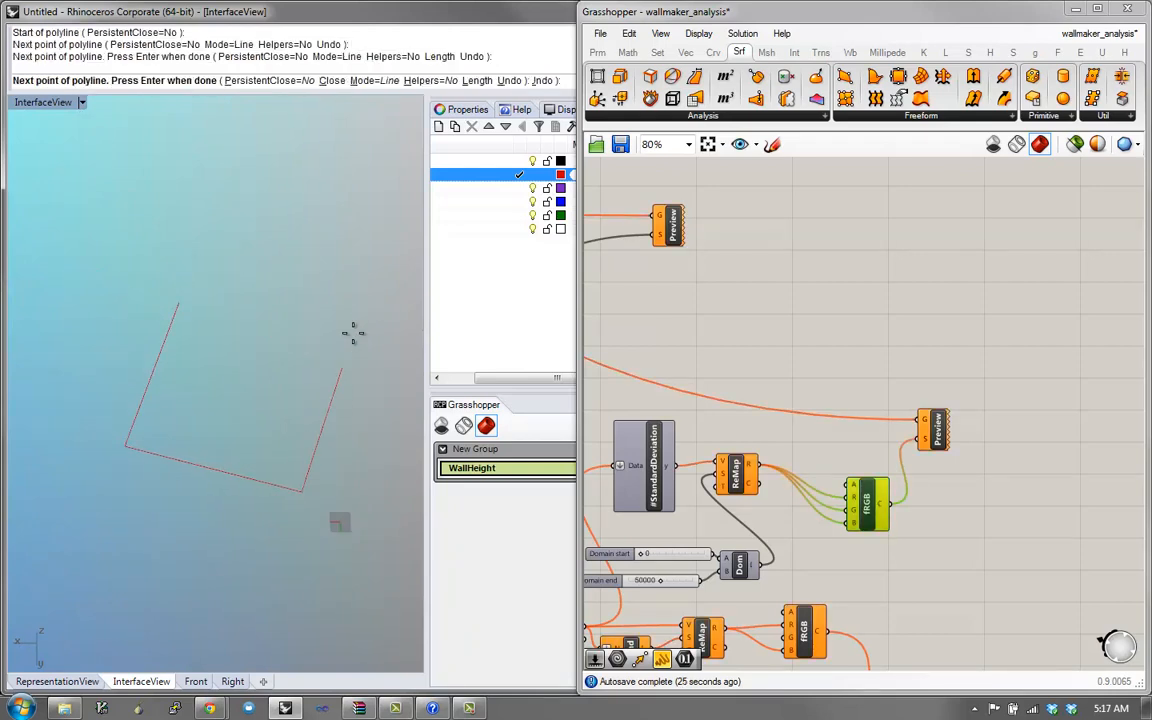
left_click(365, 327)
left_click(178, 296)
- Draw a straight polyline wall cutting off one small corner of the four-sided room
type("P")
key("Return")
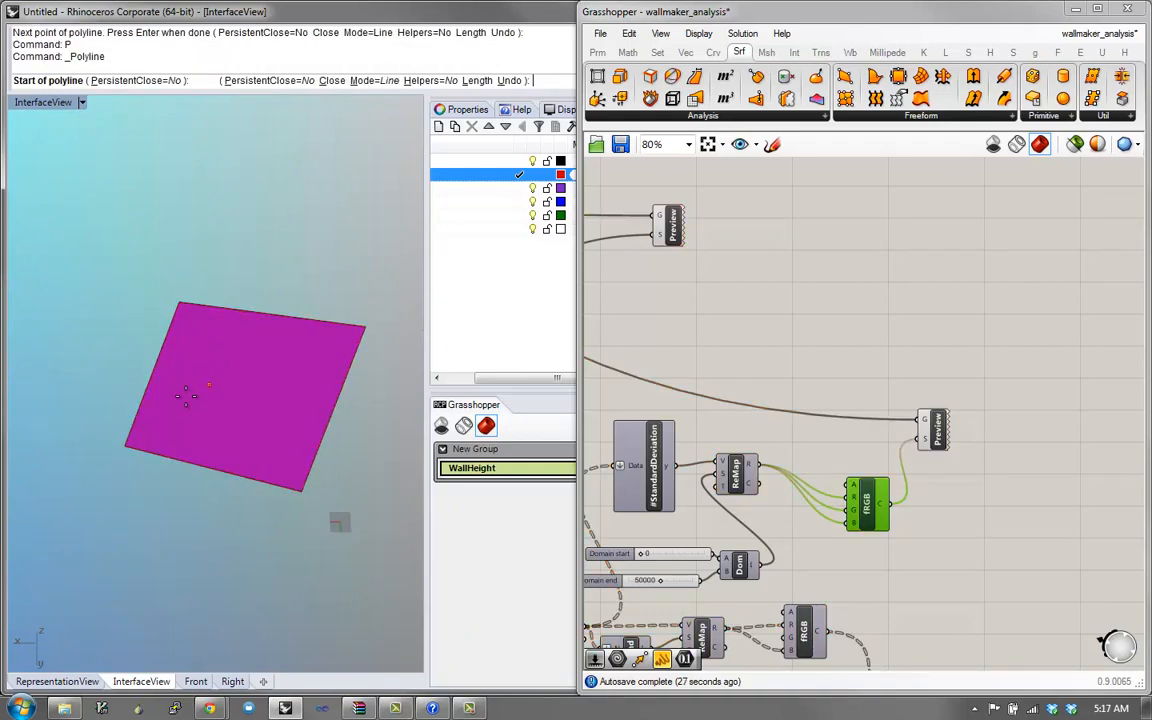
left_click(110, 394)
left_click(183, 484)
right_click(183, 484)
- Examine the wall and region colours around the cut-off corner and the value at #StandardDeviation's y output
scroll(182, 484, "up", 6)
right_click_drag(183, 482, 192, 388)
scroll(192, 388, "up", 2)
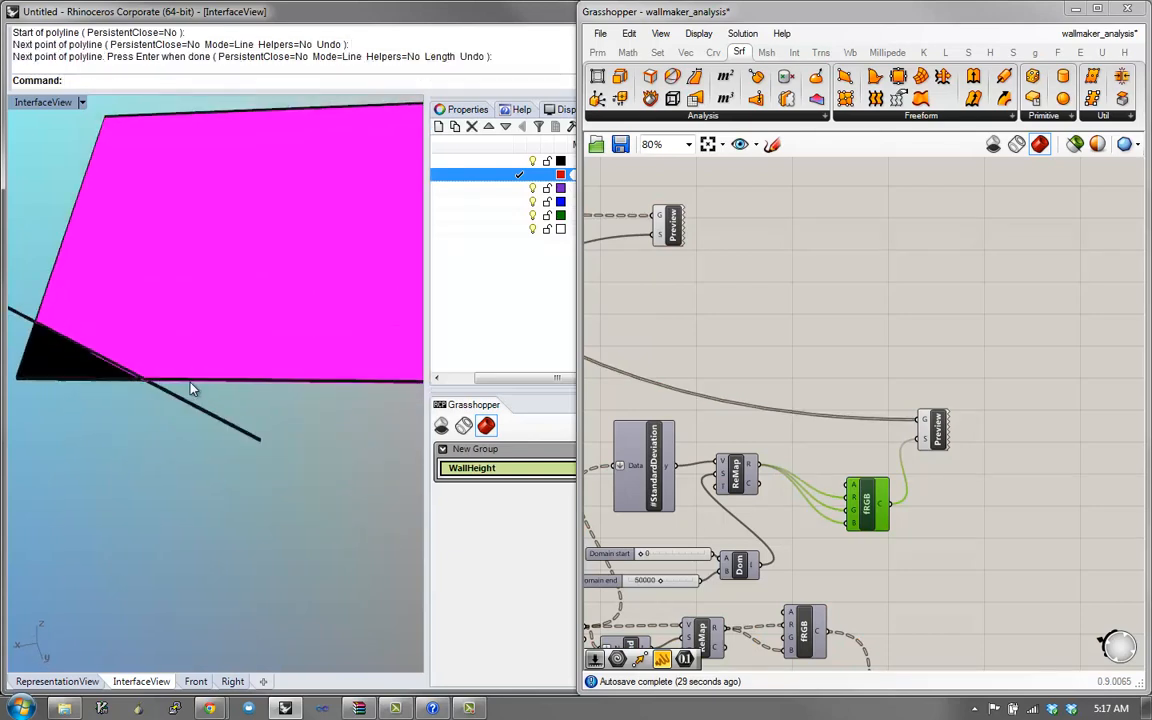
scroll(192, 388, "up", 3)
scroll(116, 378, "down", 2)
right_click_drag(742, 396, 804, 408)
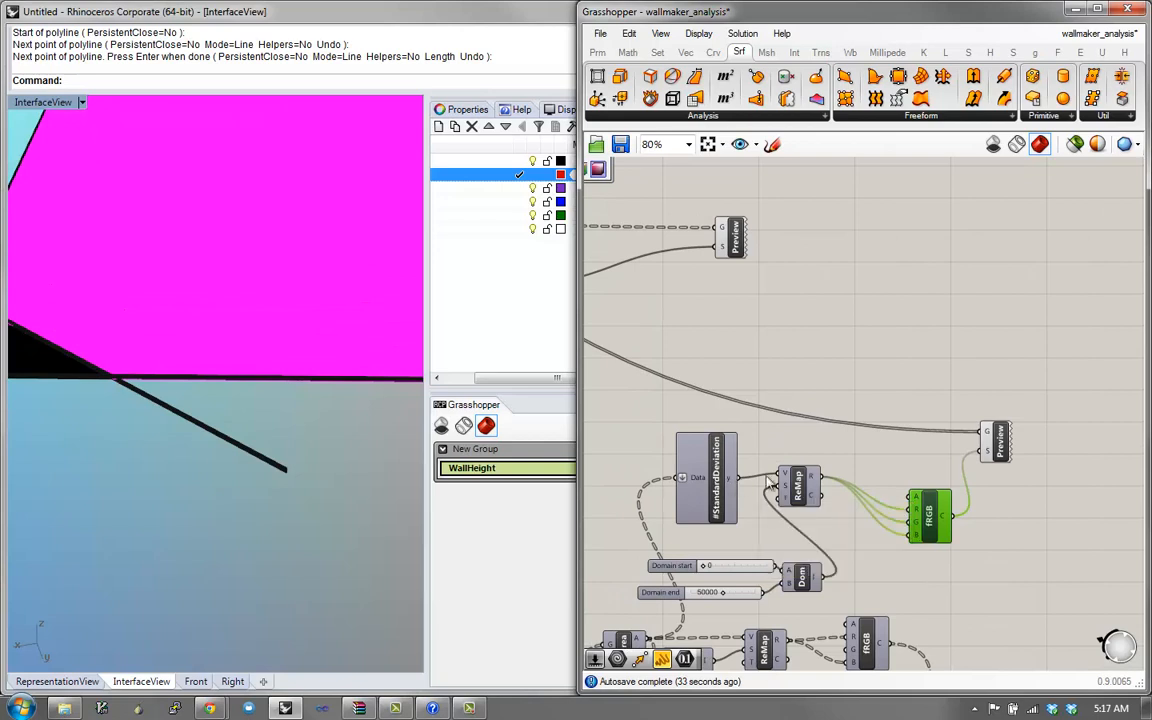
mouse_move(729, 485)
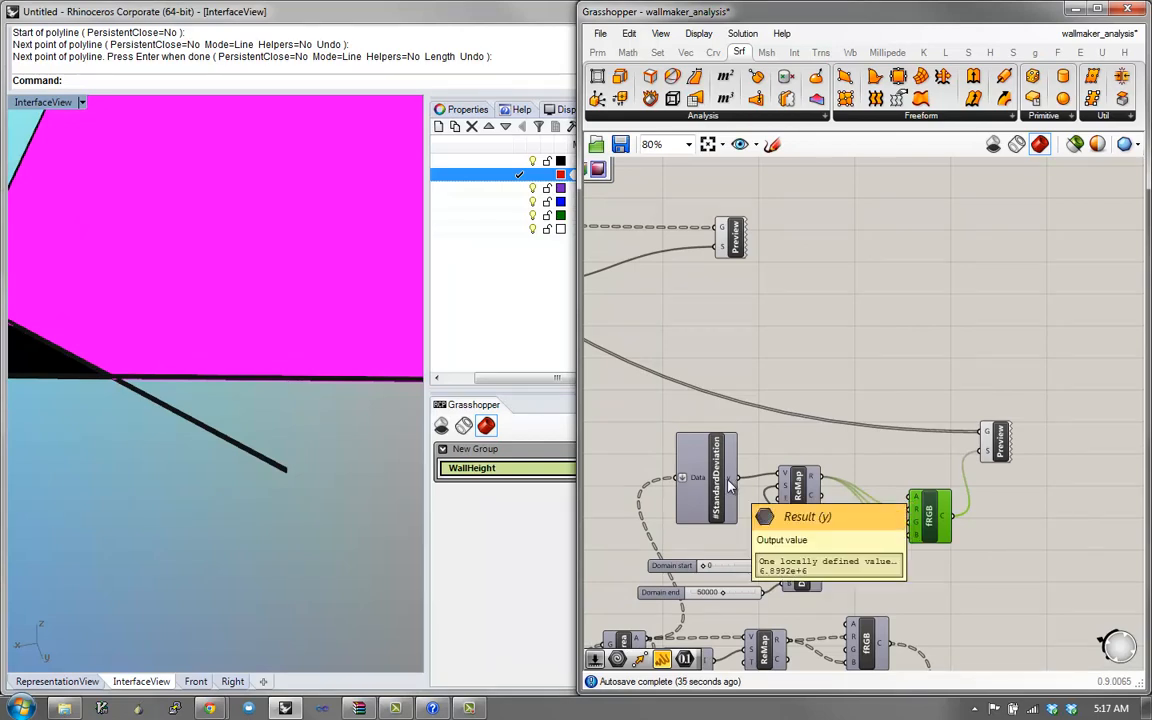
right_click_drag(251, 403, 232, 378)
scroll(202, 386, "down", 12)
right_click_drag(288, 345, 302, 353)
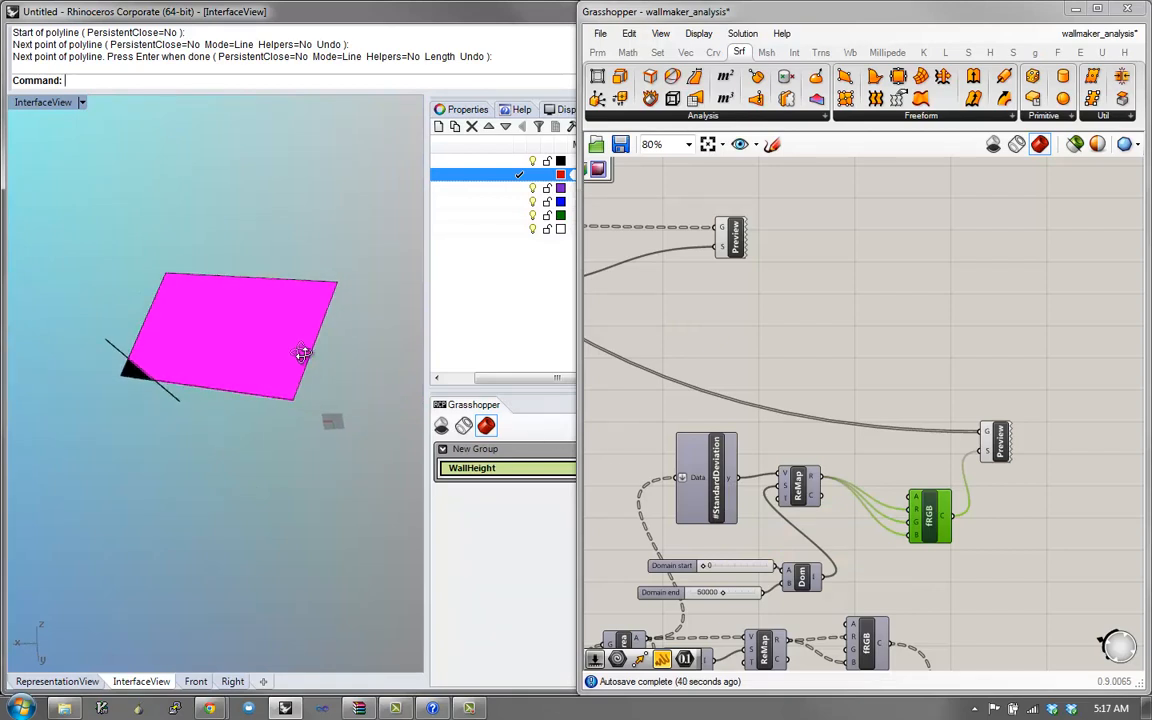
scroll(116, 385, "up", 5)
right_click_drag(116, 373, 170, 372)
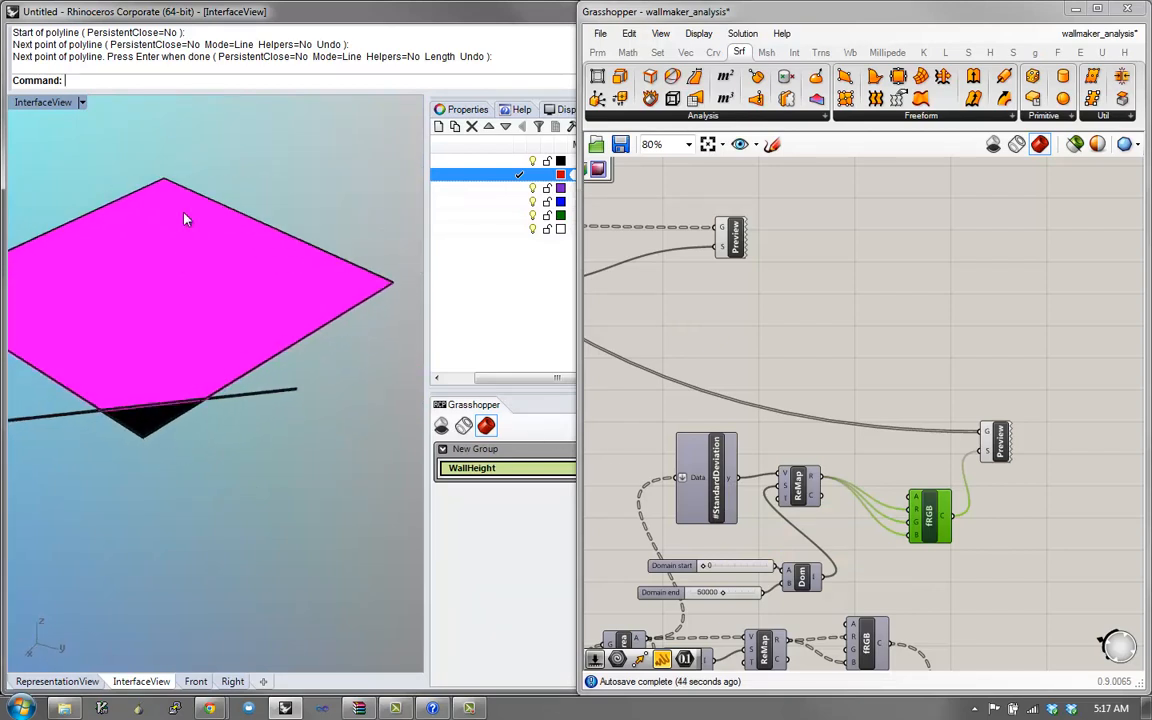
right_click_drag(184, 219, 150, 350)
- Undo the corner-cutting wall, draw a straight polyline wall across the middle of the room instead, and check #StandardDeviation's y output
key("ctrl+z")
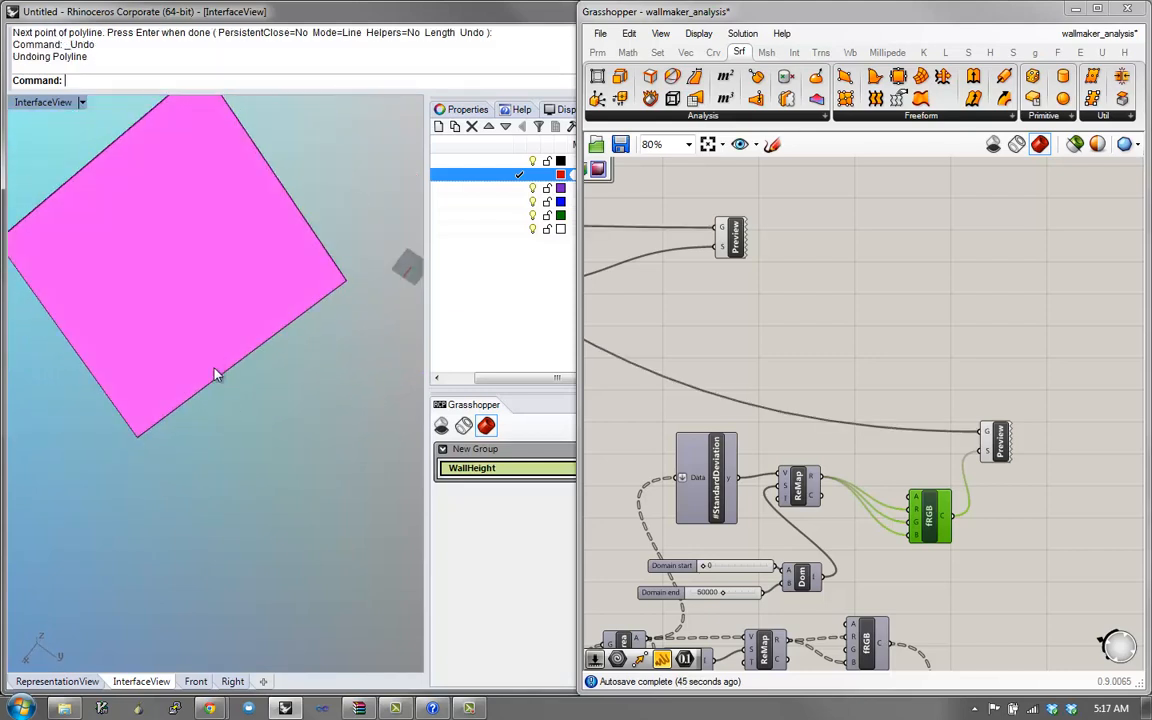
right_click_drag(216, 375, 205, 350)
type("p")
key("Return")
left_click(104, 130)
left_click(255, 378)
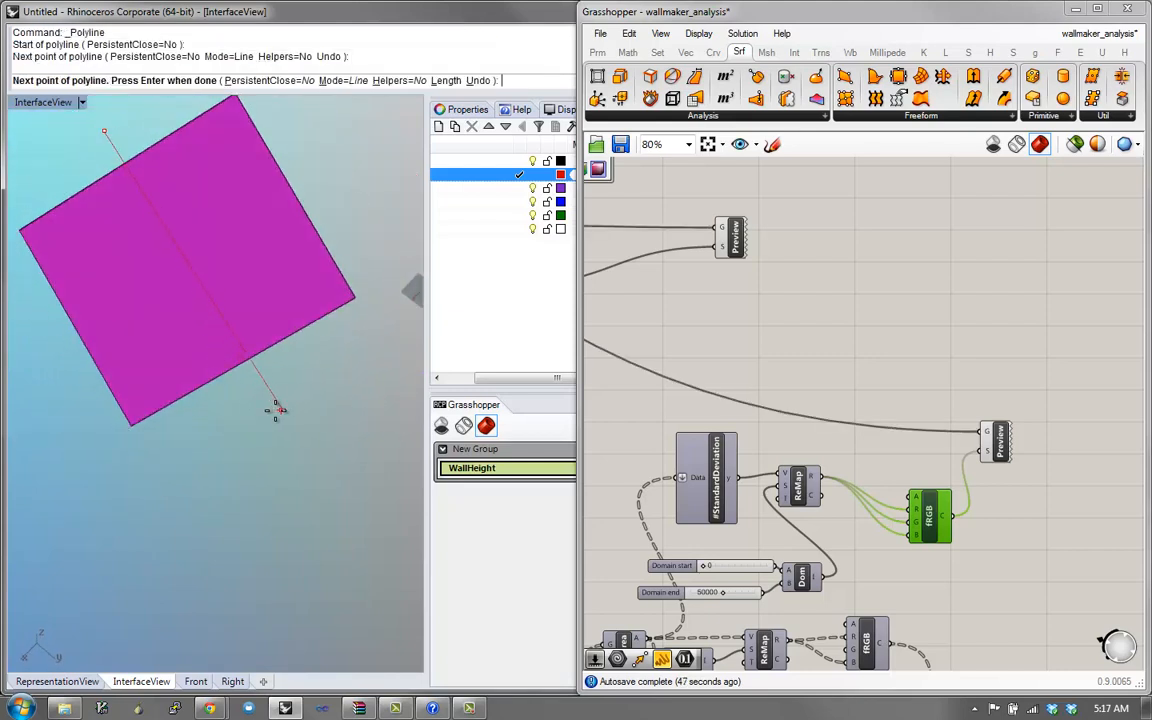
key("Return")
right_click_drag(278, 396, 315, 170)
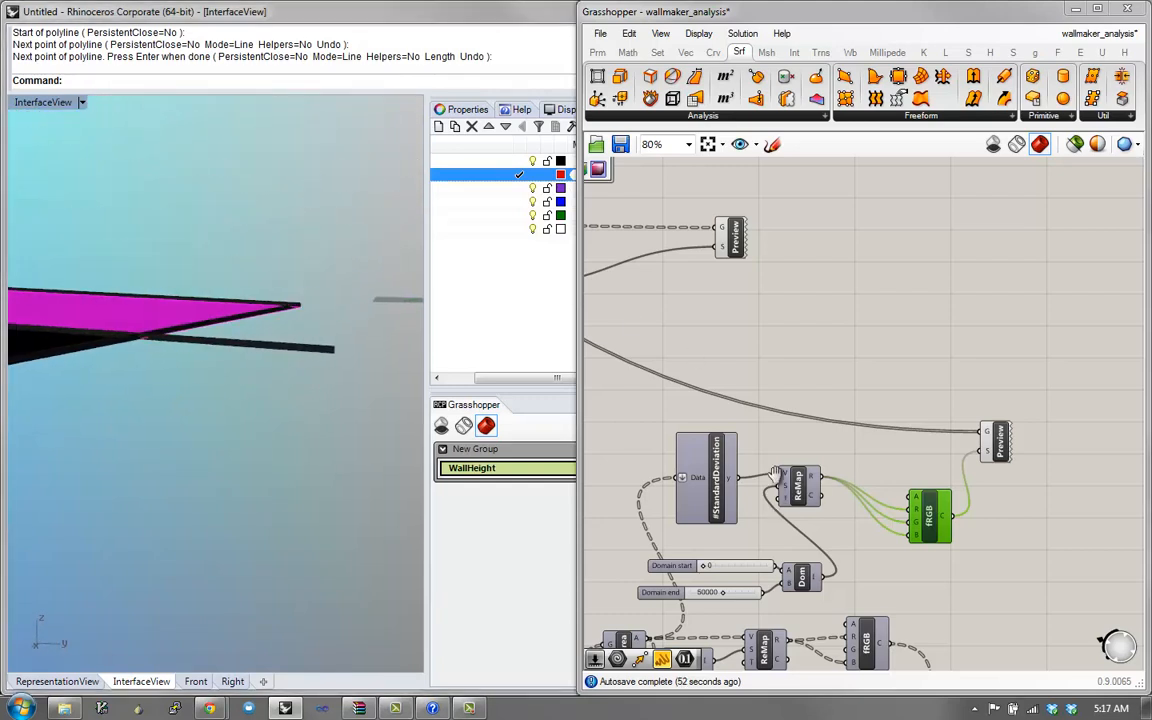
scroll(730, 472, "up", 1)
mouse_move(731, 469)
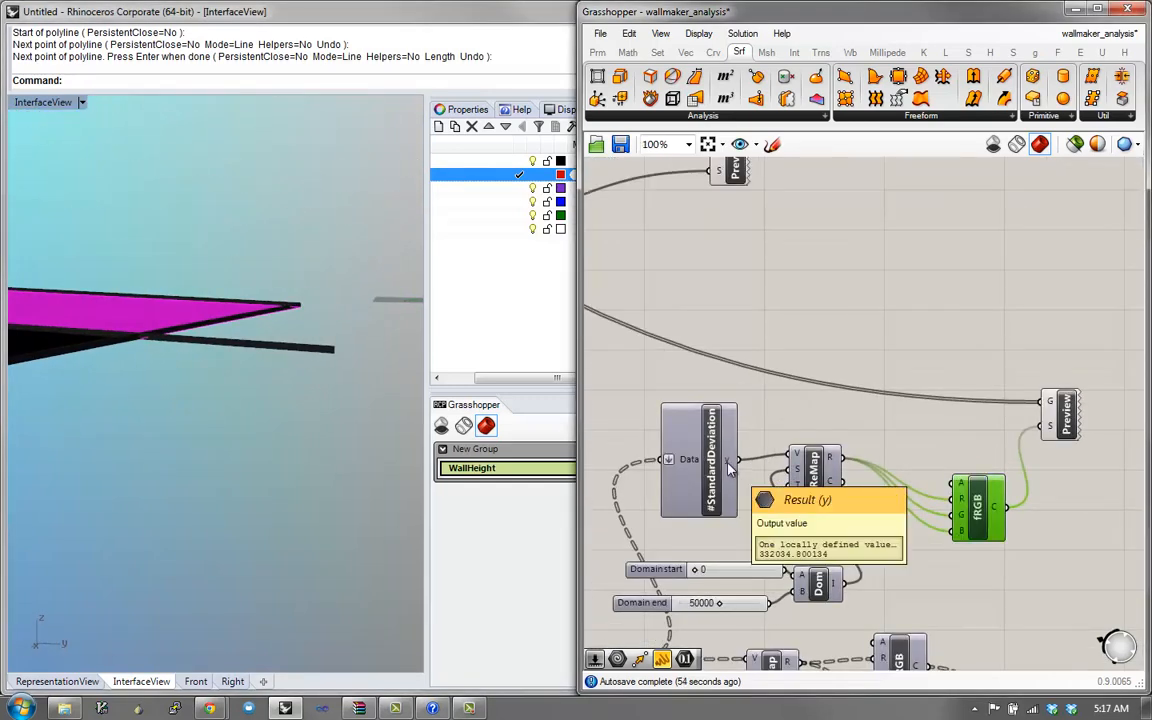
- Draw a second straight polyline wall crossing the first one to split the room into four regions, and check #StandardDeviation's y output
right_click_drag(240, 480, 99, 486)
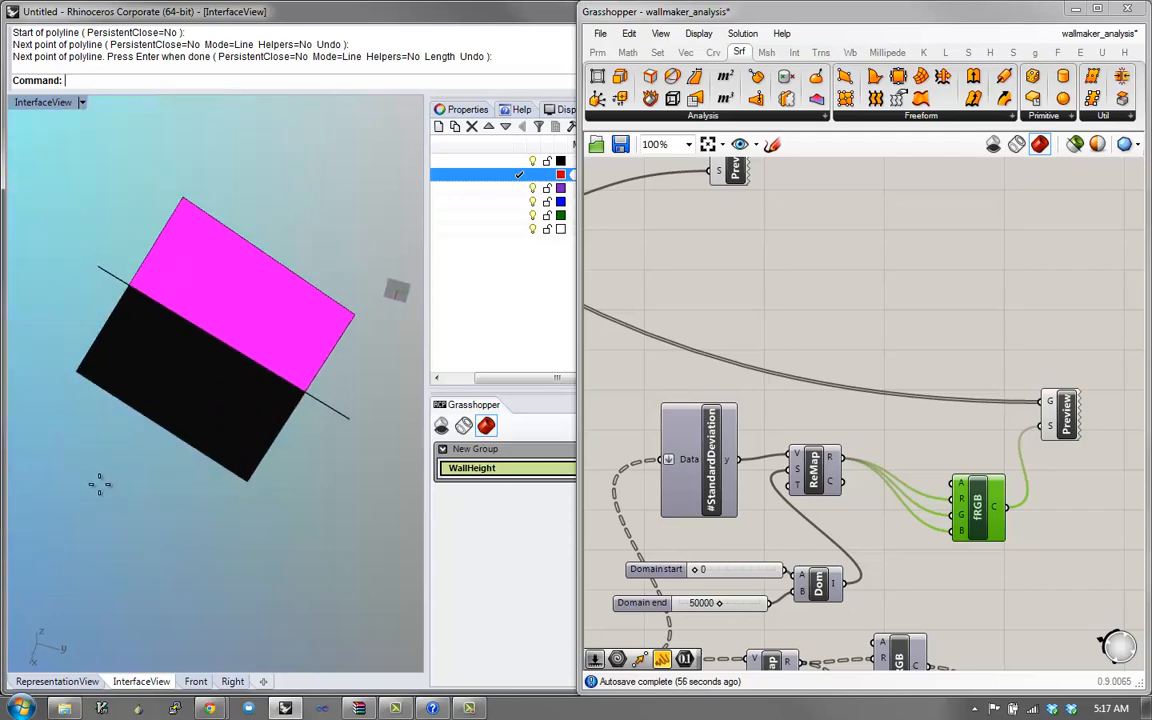
type("p")
key("Return")
left_click(107, 502)
left_click(310, 191)
key("Return")
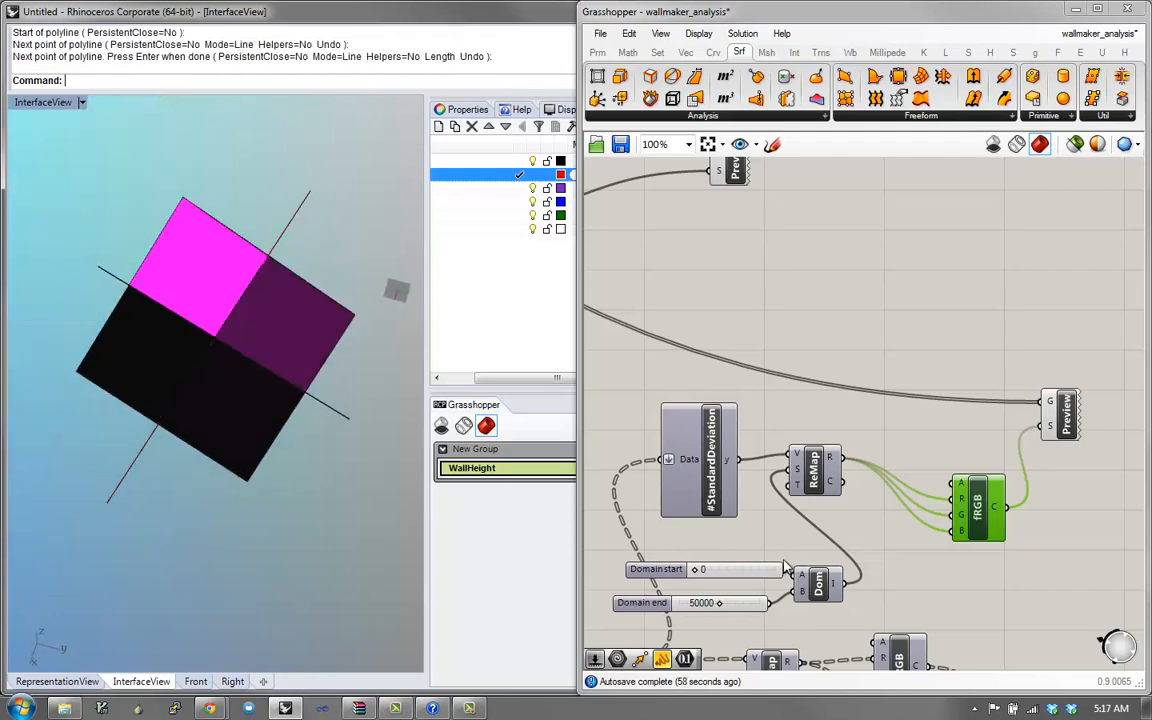
scroll(785, 567, "up", 5)
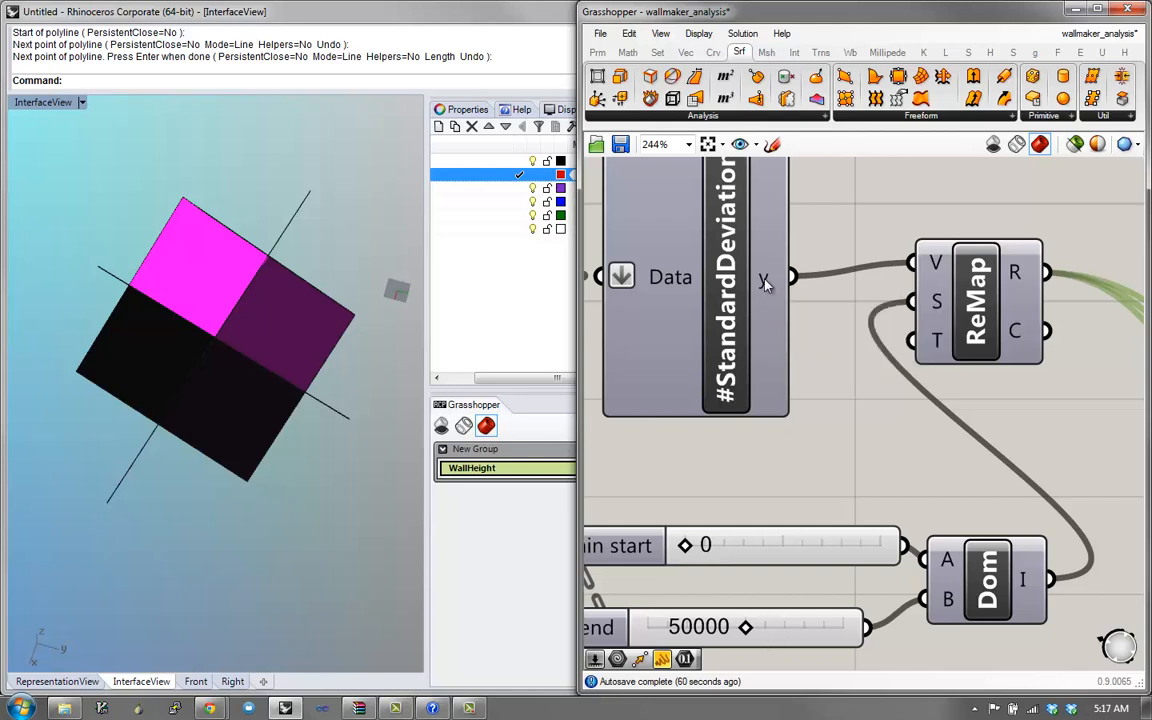
mouse_move(764, 285)
- Try a polyline wall from the crossing of the two walls out through one region, check the y output, and undo it
right_click_drag(270, 358, 256, 275)
type("p")
key("Return")
left_click(206, 371)
left_click(350, 333)
key("Return")
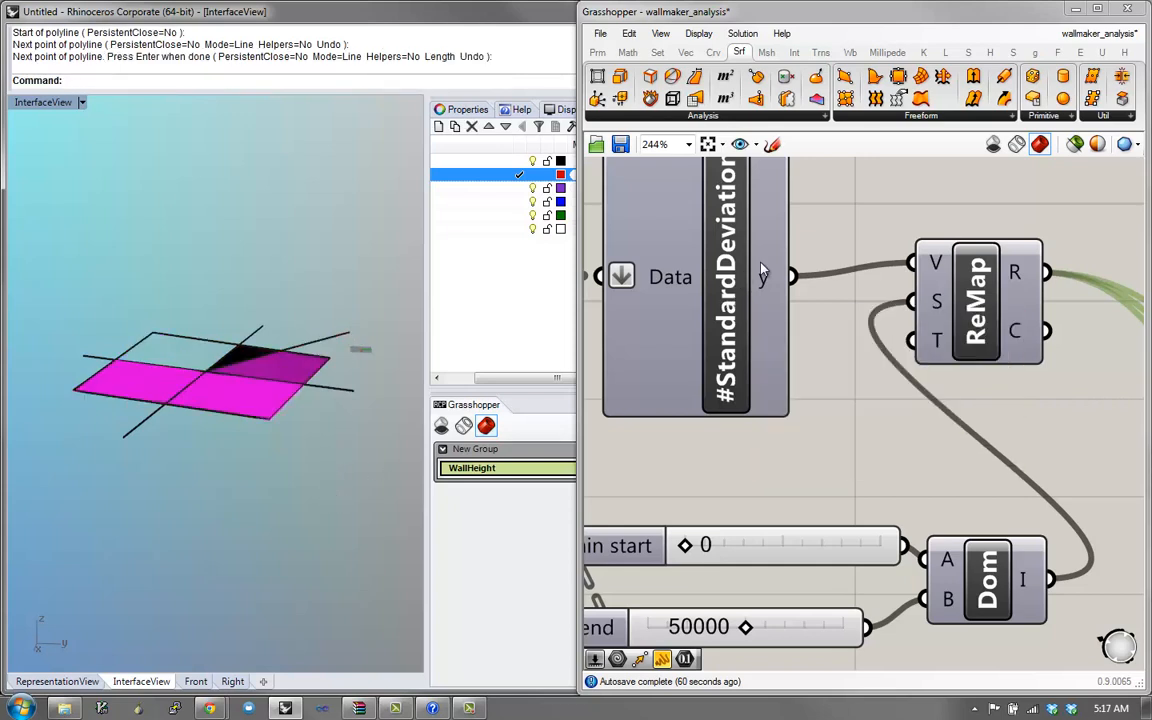
mouse_move(762, 273)
key("ctrl+z")
- Set the Domain end slider to 100000
right_click_drag(628, 588, 719, 537)
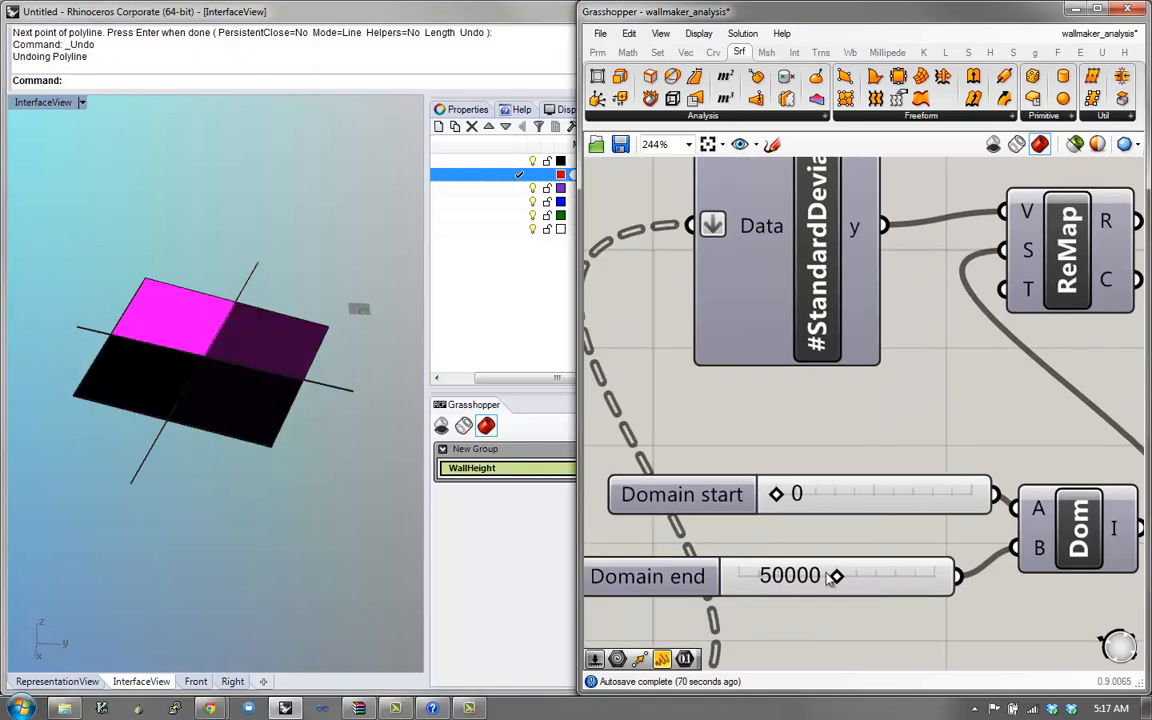
left_click_drag(836, 578, 978, 546)
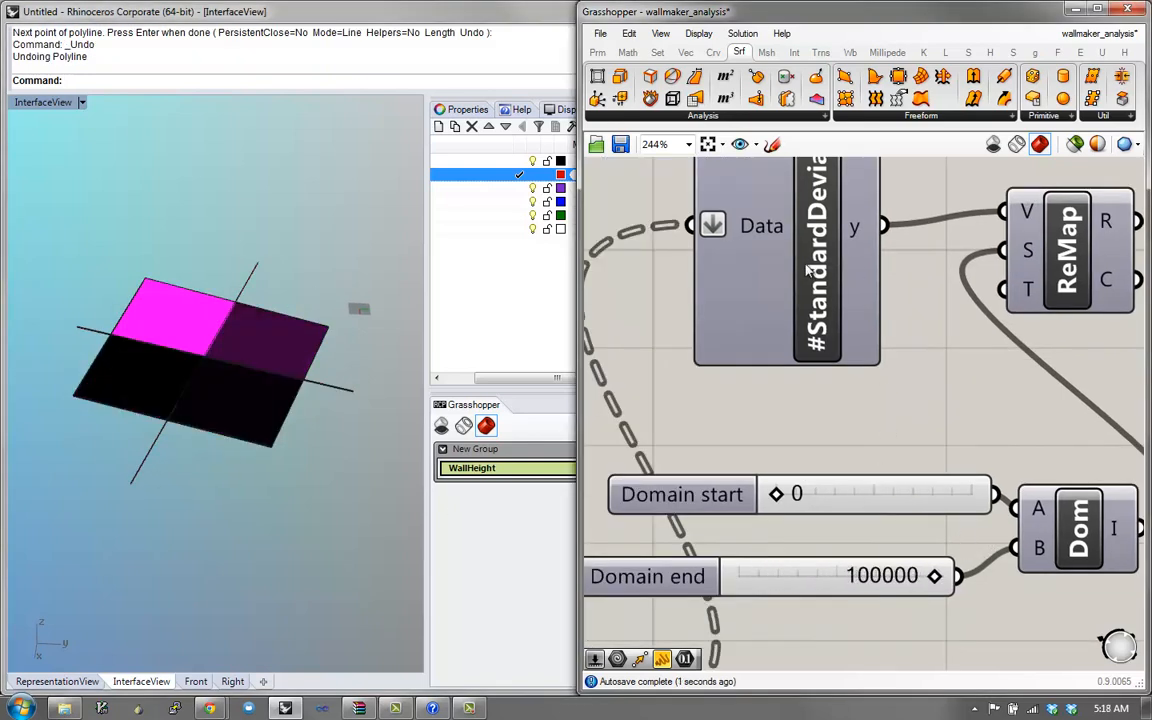
right_click_drag(825, 406, 822, 441)
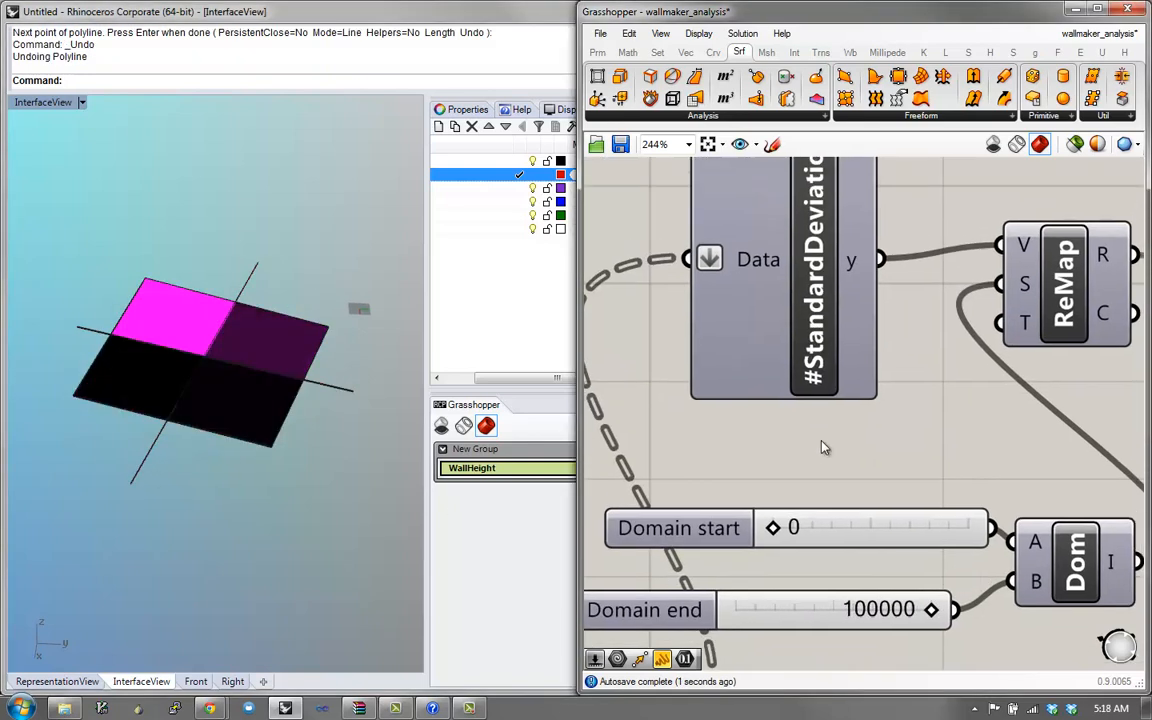
- Add a panel containing 10000000 beside the Dom component and delete the slider that supplied the domain end
double_click(835, 572)
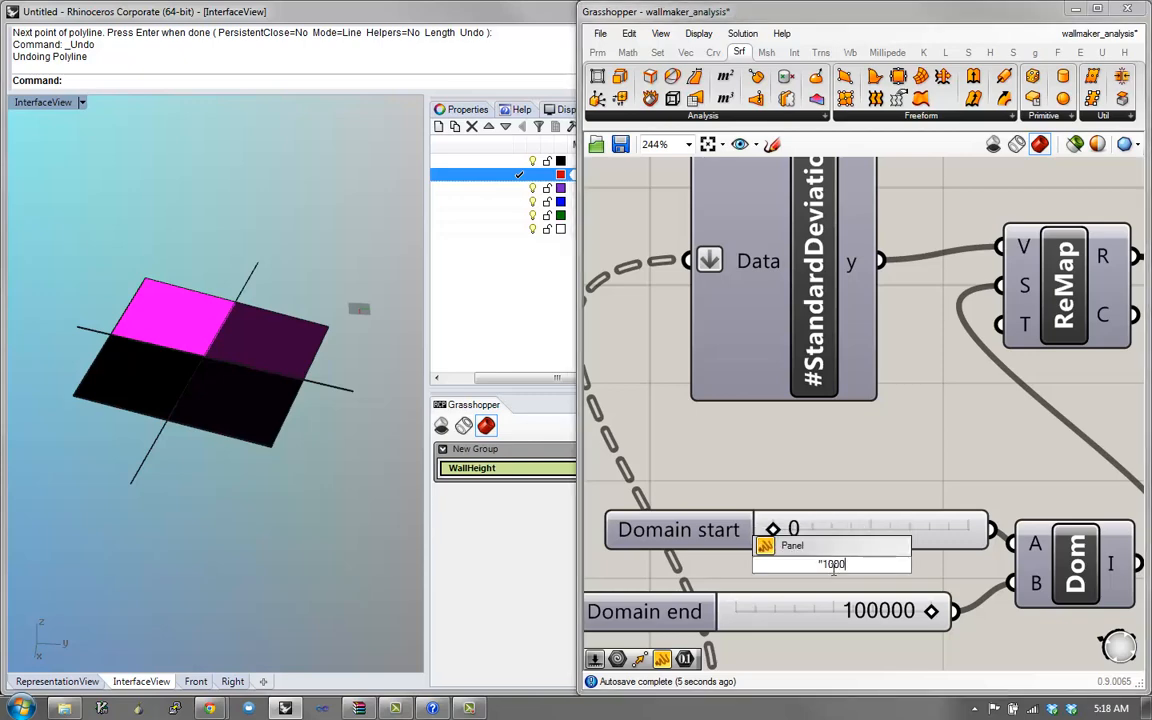
type("\"10000000")
key("Return")
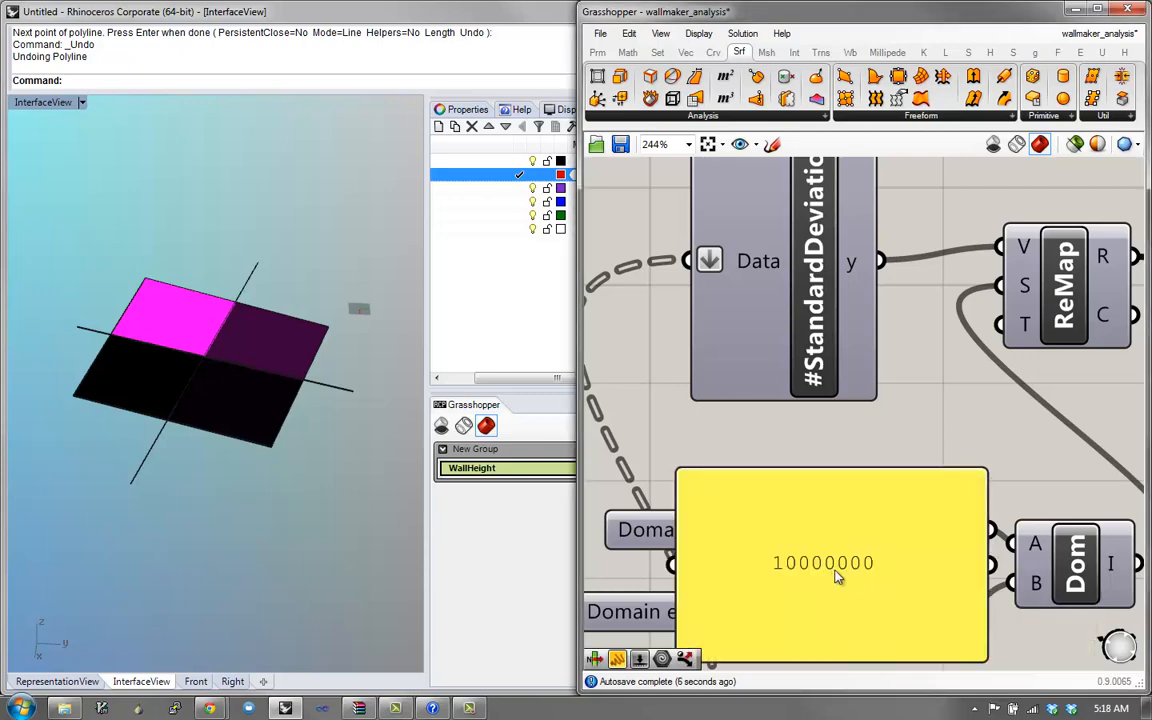
scroll(836, 576, "down", 3)
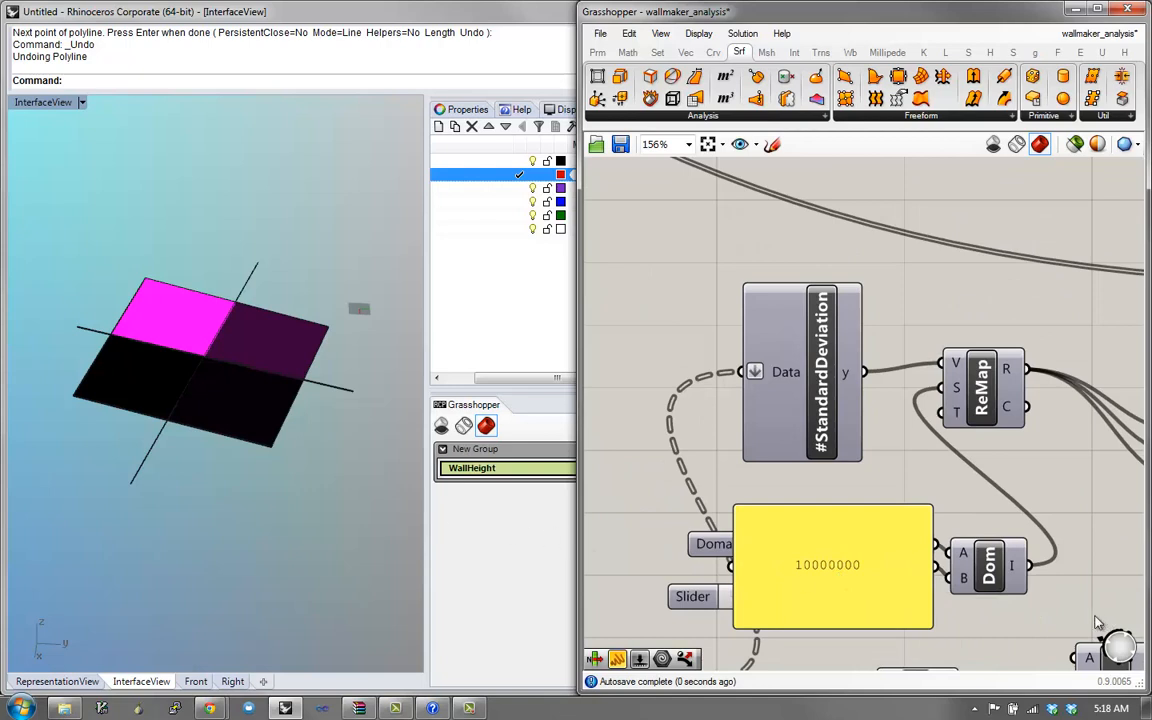
key("Delete")
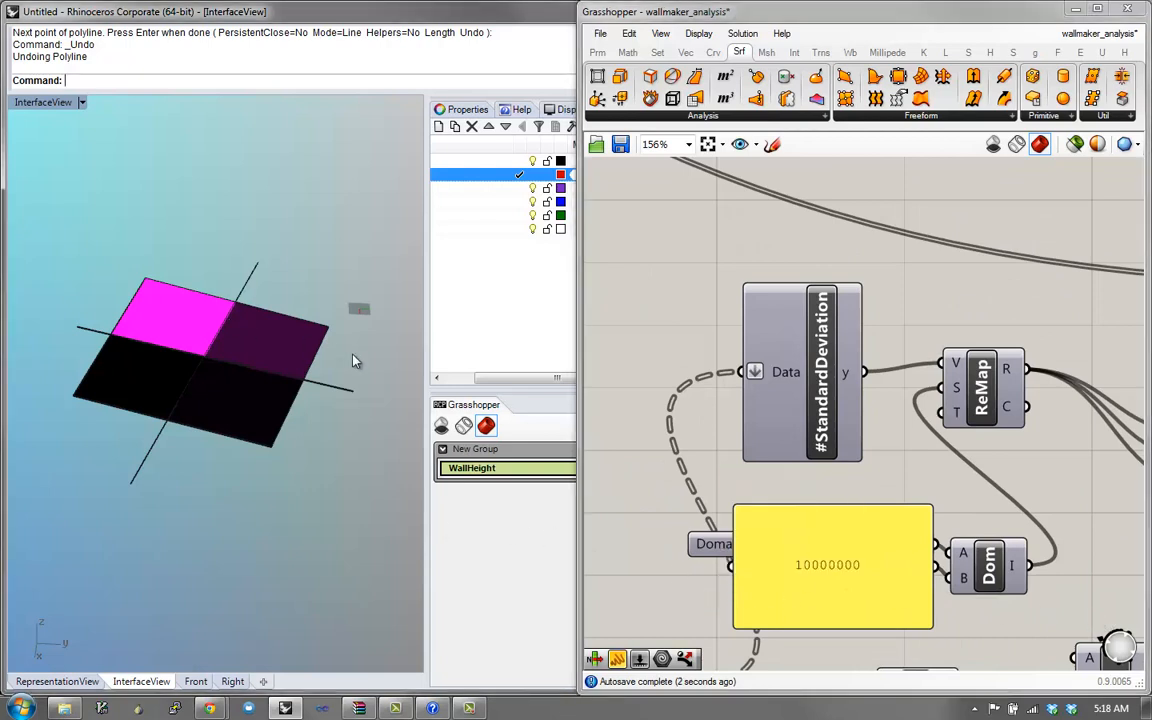
- Delete the room outline and one of its crossing walls, keeping the single diagonal wall
left_click_drag(355, 360, 311, 415)
type("e")
key("Return")
scroll(288, 380, "up", 2)
- Draw a closed four-sided polyline room across the diagonal wall, and check the values at #StandardDeviation's Data input
type("p")
key("Return")
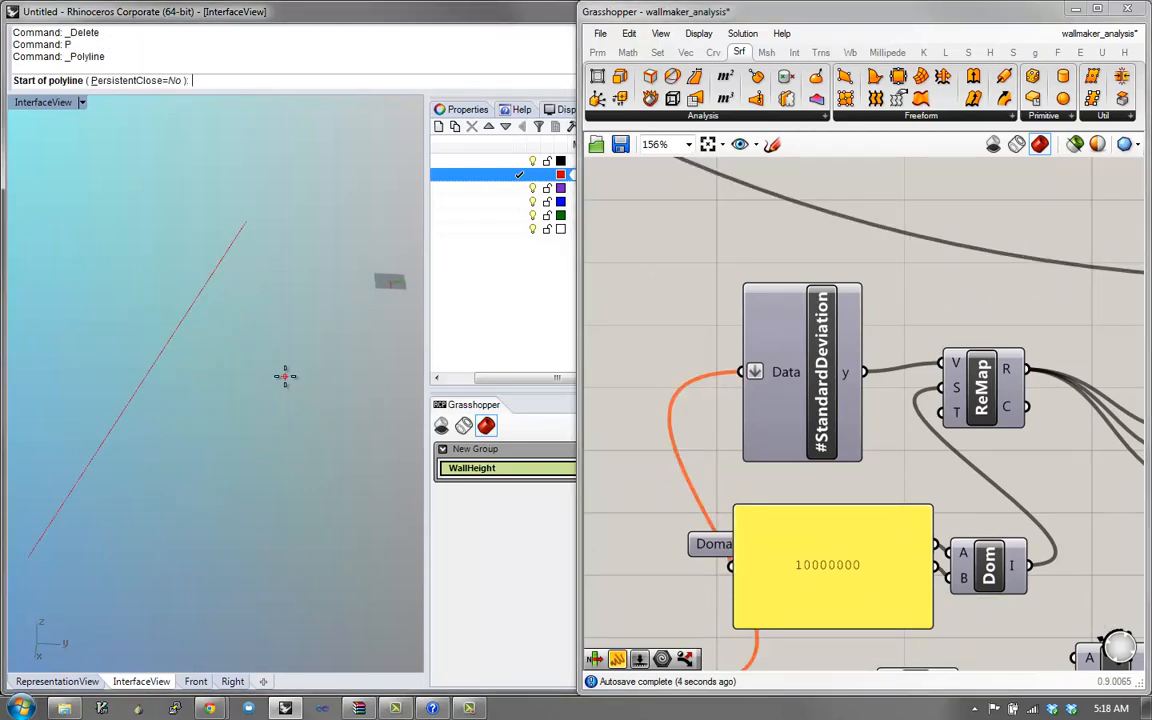
left_click(230, 334)
left_click(57, 388)
left_click(101, 477)
left_click(179, 469)
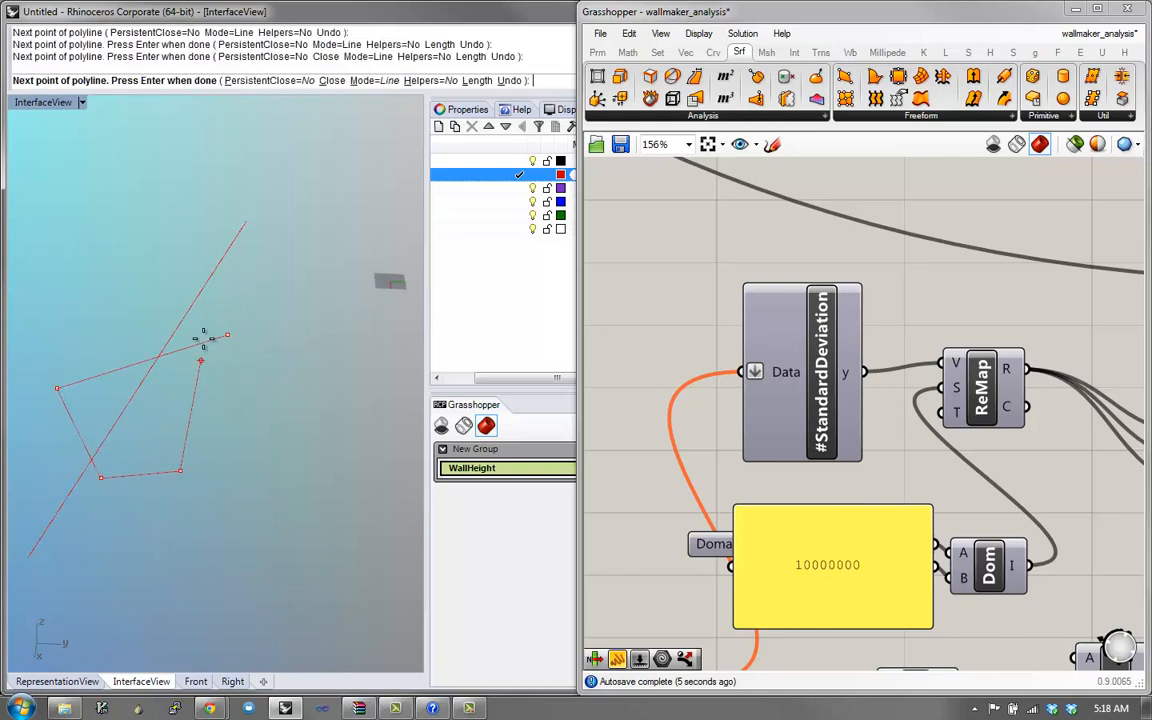
left_click(229, 335)
mouse_move(226, 341)
right_mouse_down()
mouse_move(230, 370)
mouse_move(313, 409)
right_mouse_up()
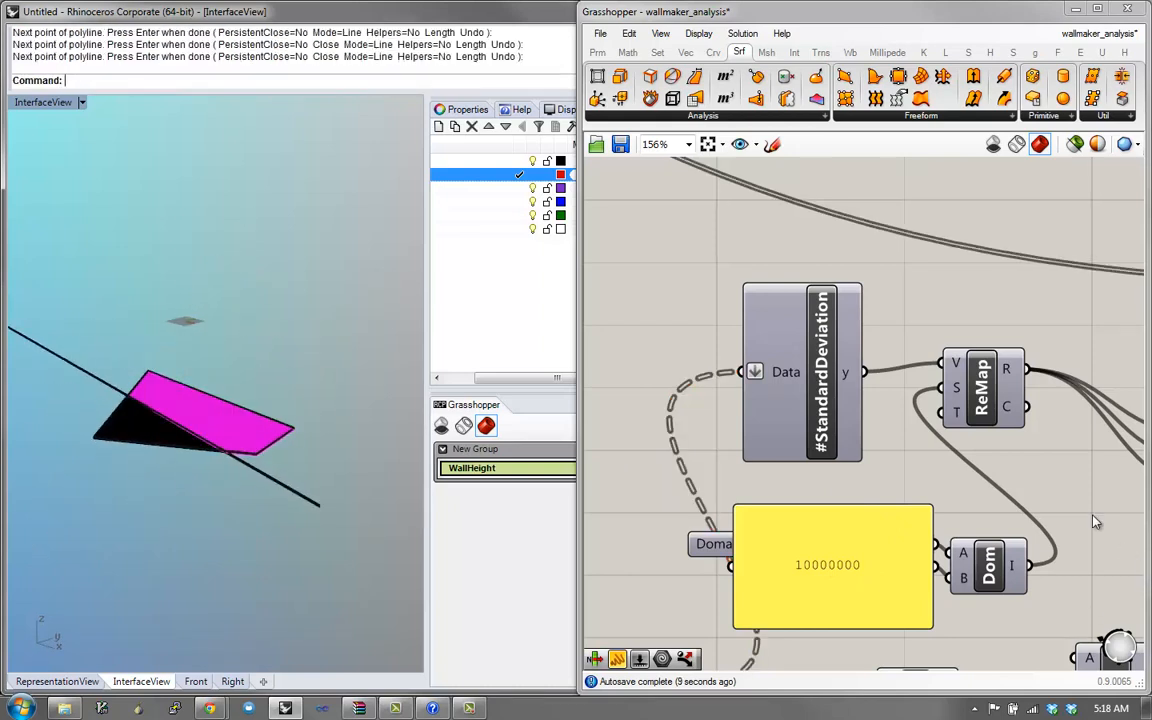
right_click_drag(1042, 449, 1016, 391)
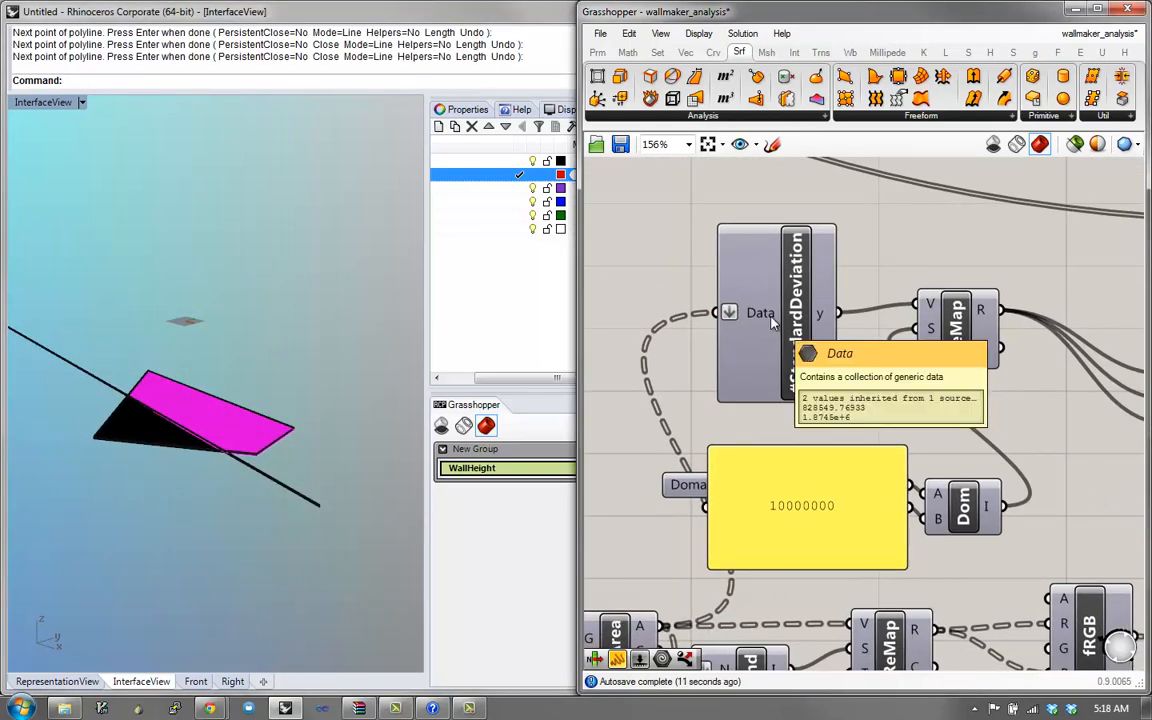
right_click_drag(695, 563, 779, 532)
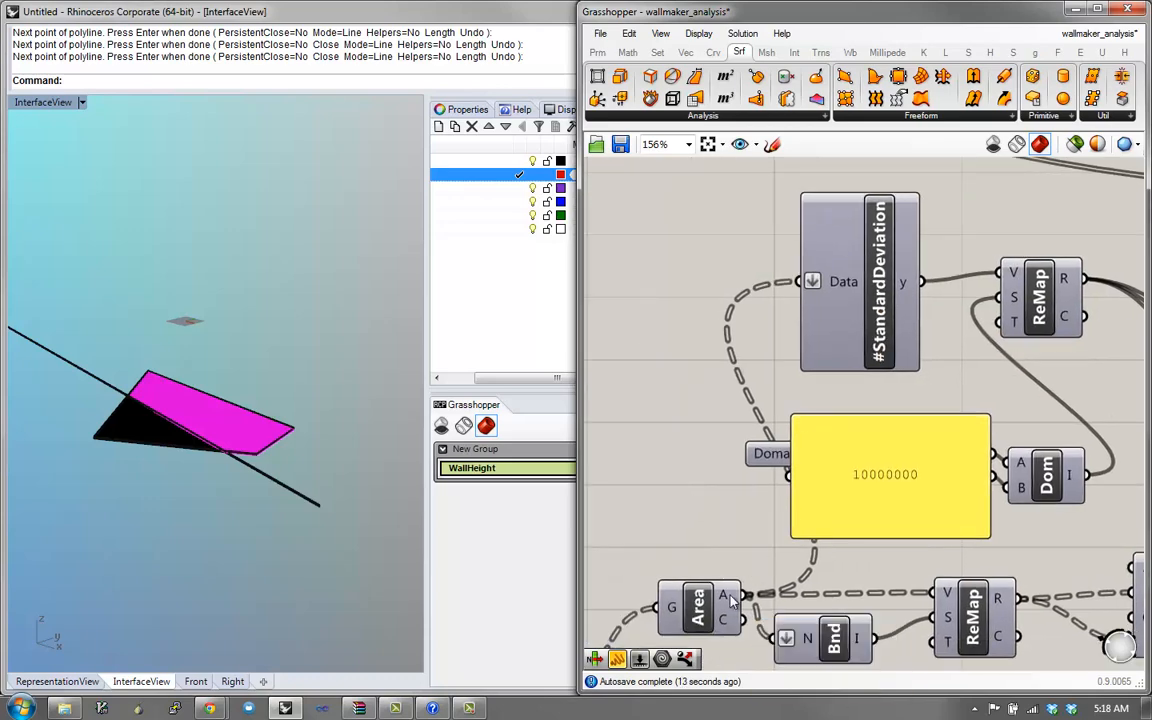
- Scale the room outline and diagonal wall down together and fit the view closely around them
left_click_drag(378, 438, 232, 512)
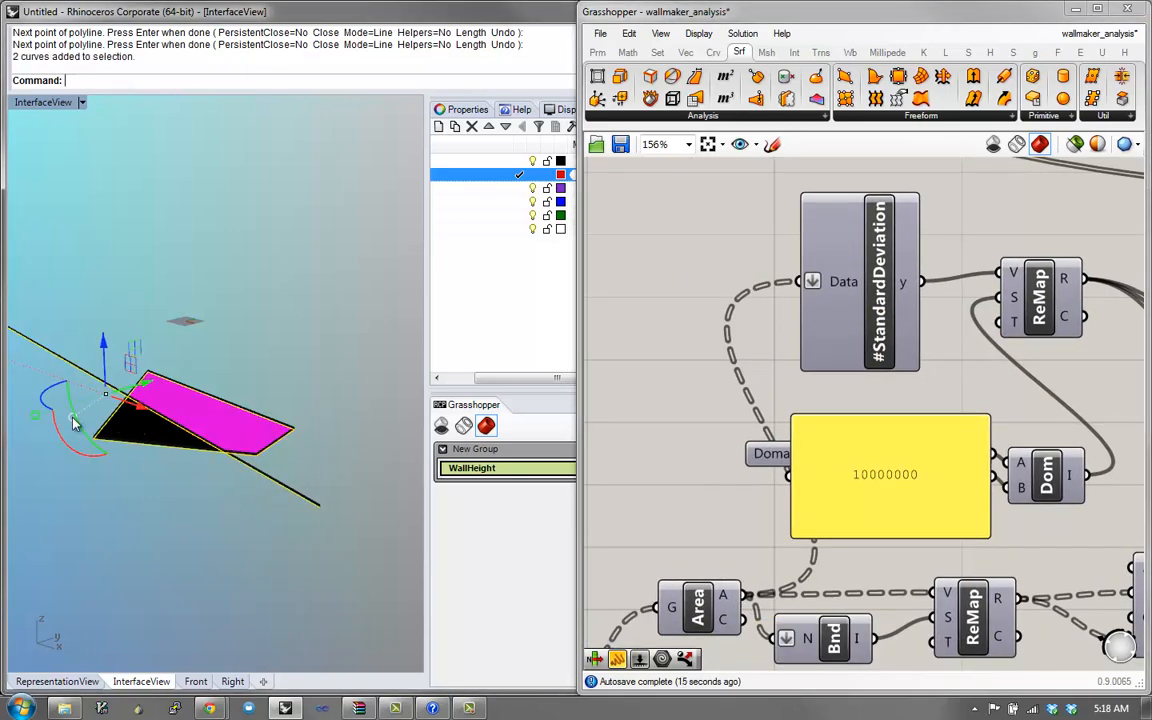
left_click_drag(40, 426, 100, 431)
type("zs")
key("Return")
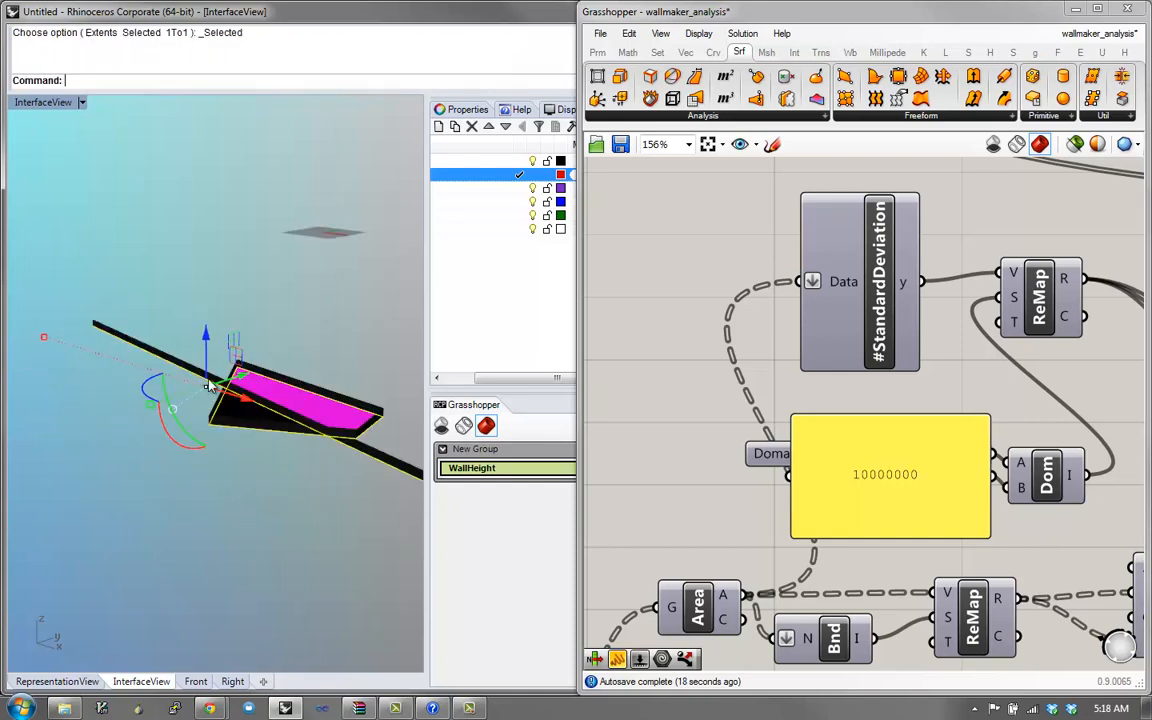
key("Escape")
right_click_drag(238, 380, 304, 388)
scroll(298, 448, "up", 5)
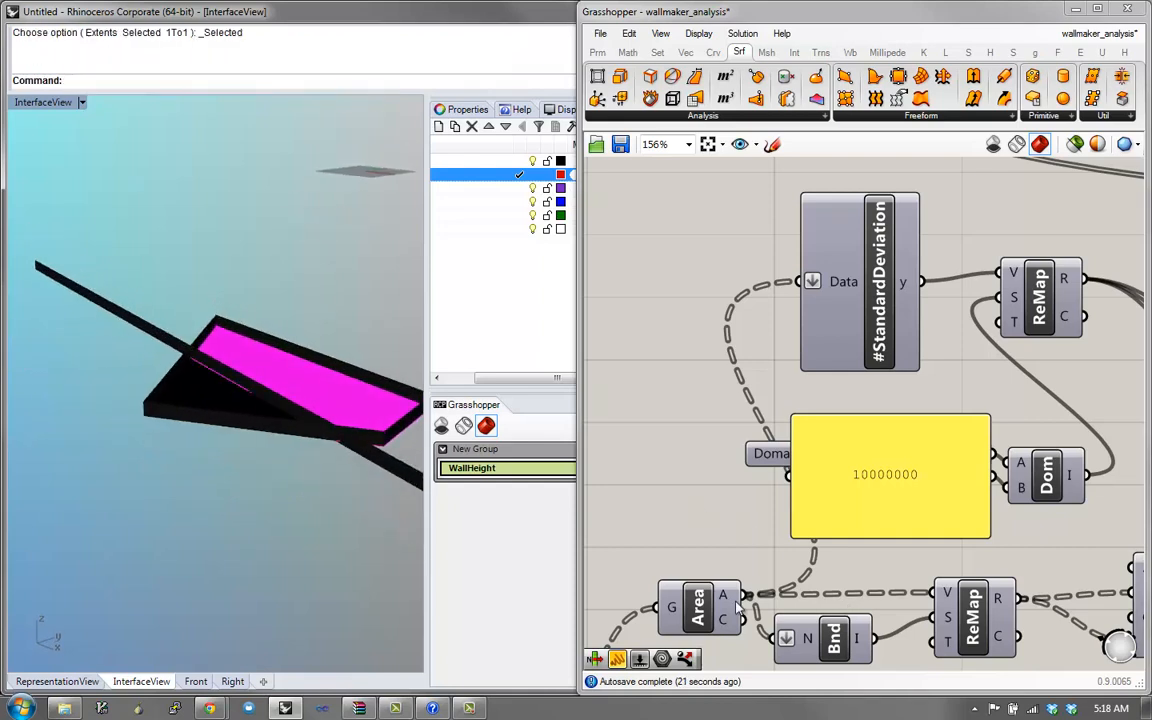
- Read Area's A output in the panel, replace that input with #StandardDeviation's y output, and shift the panel slightly down
left_click_drag(745, 596, 792, 474)
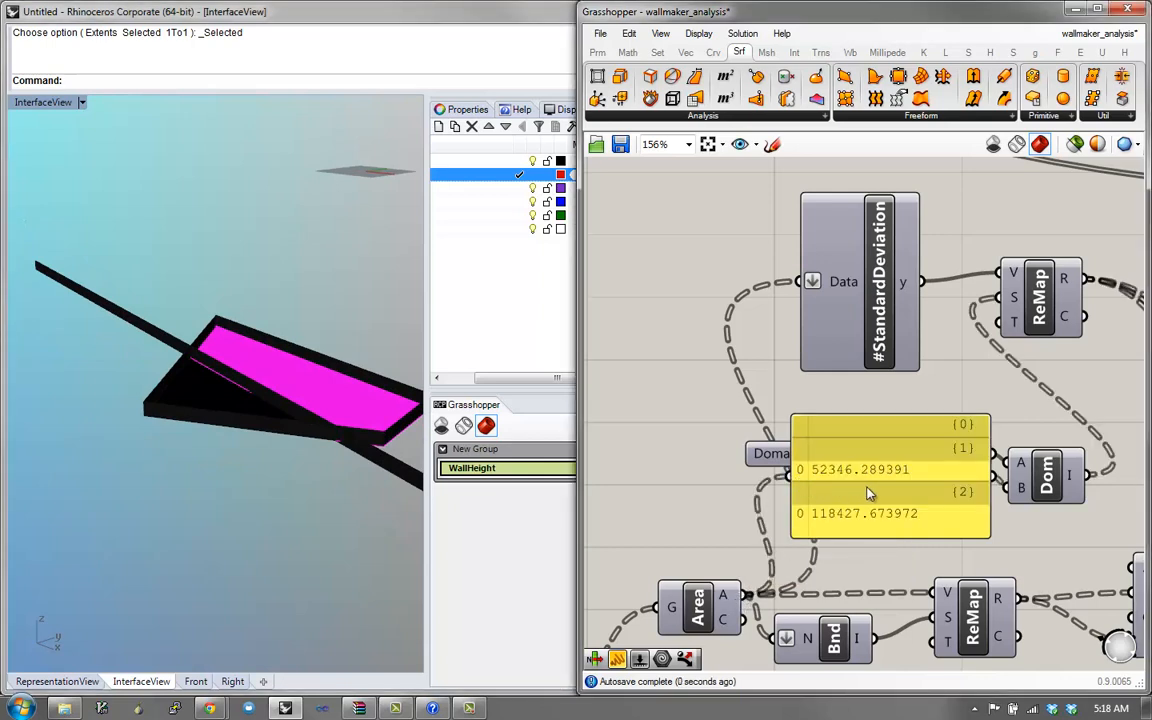
left_click_drag(921, 281, 799, 488)
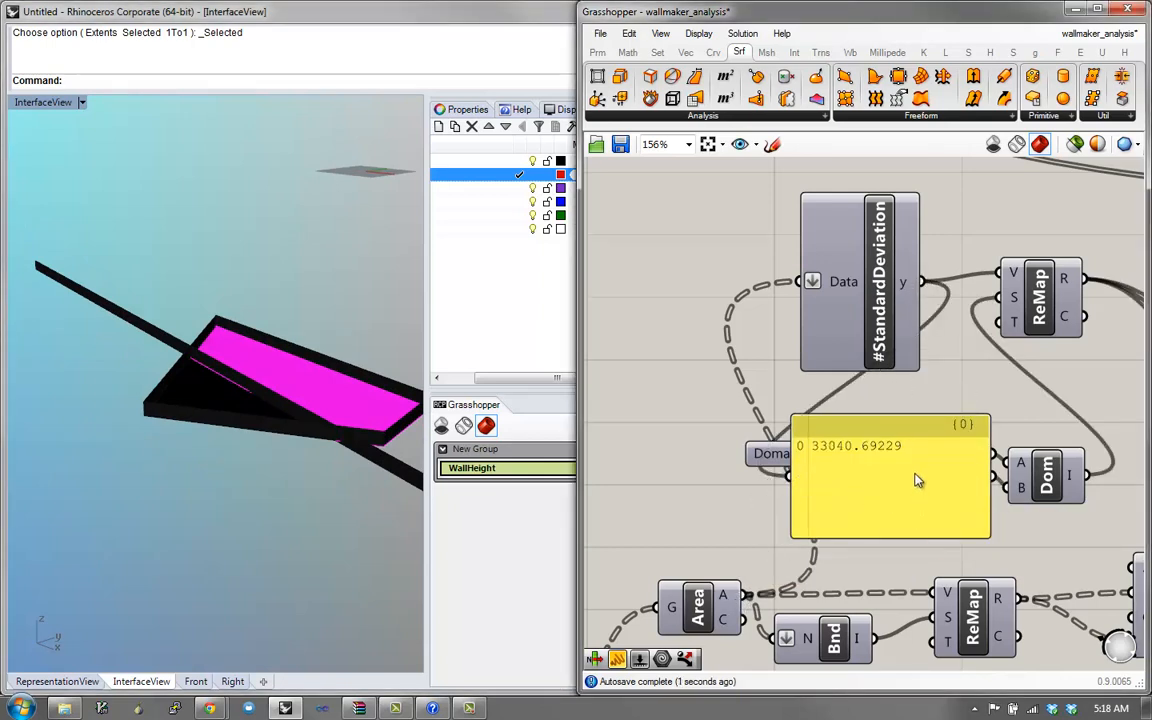
right_click_drag(892, 416, 881, 423)
left_click_drag(885, 437, 899, 467)
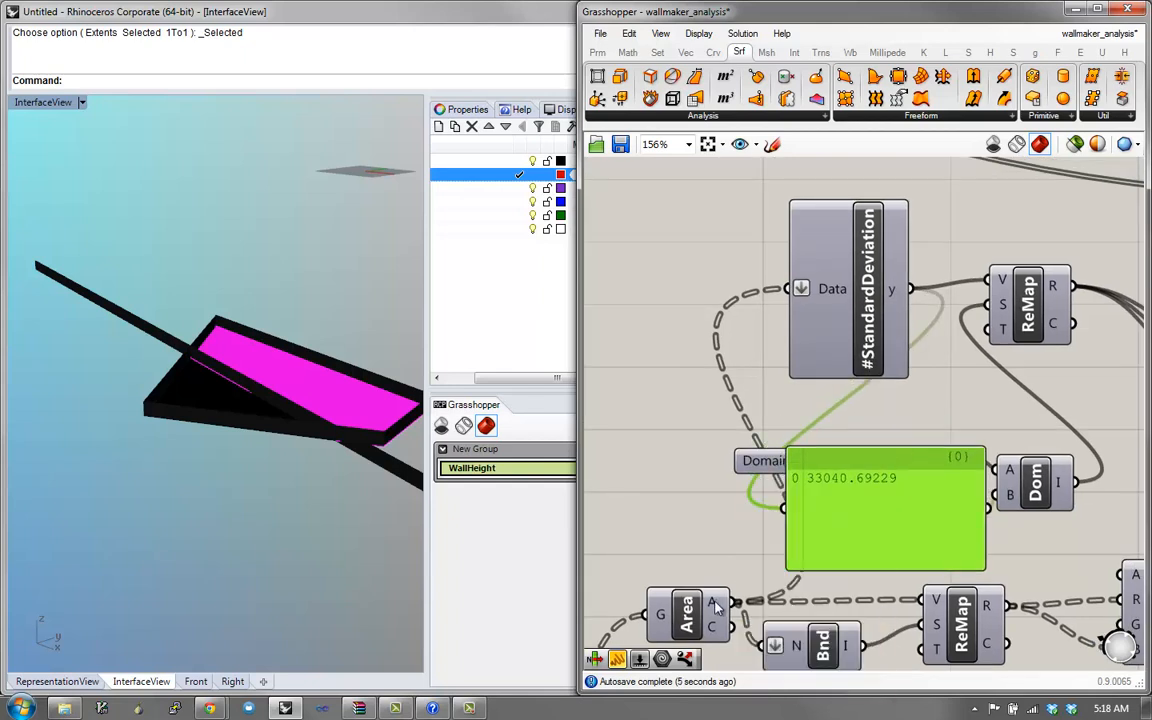
- Connect Bnd's I output to the upper ReMap's S input in place of Dom, and check the domain and the R output
right_click_drag(753, 622, 743, 557)
left_click_drag(852, 580, 977, 240)
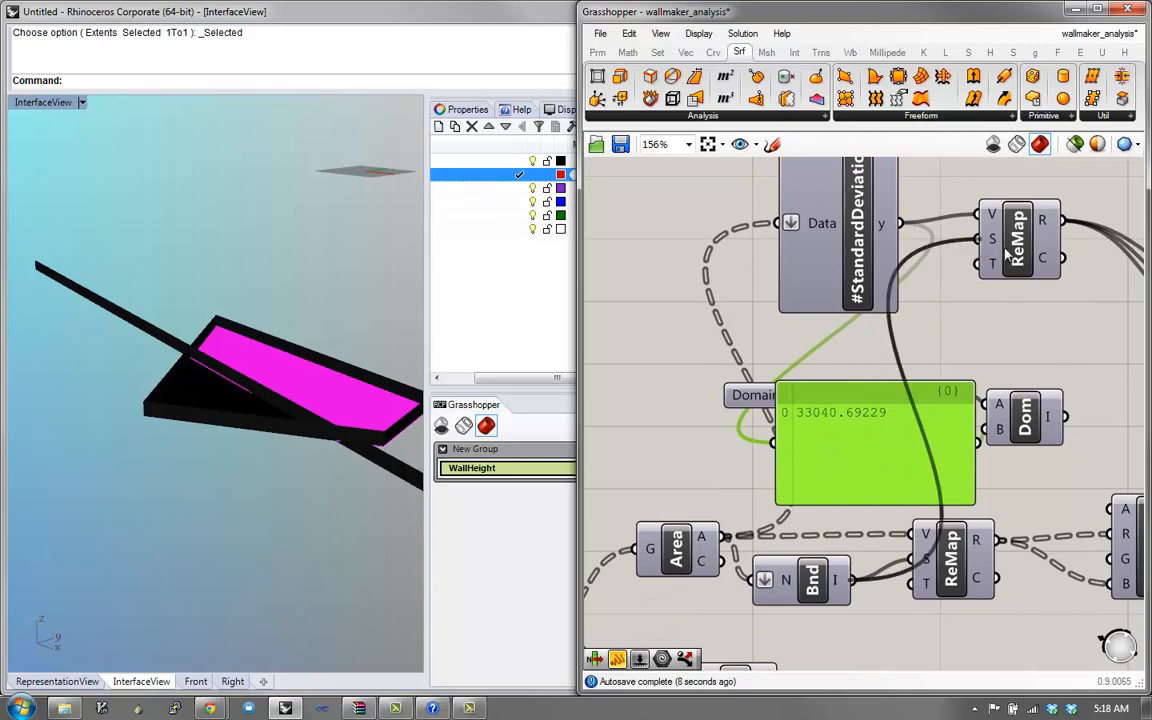
right_click_drag(958, 383, 833, 483)
right_click_drag(721, 644, 759, 537)
mouse_move(750, 575)
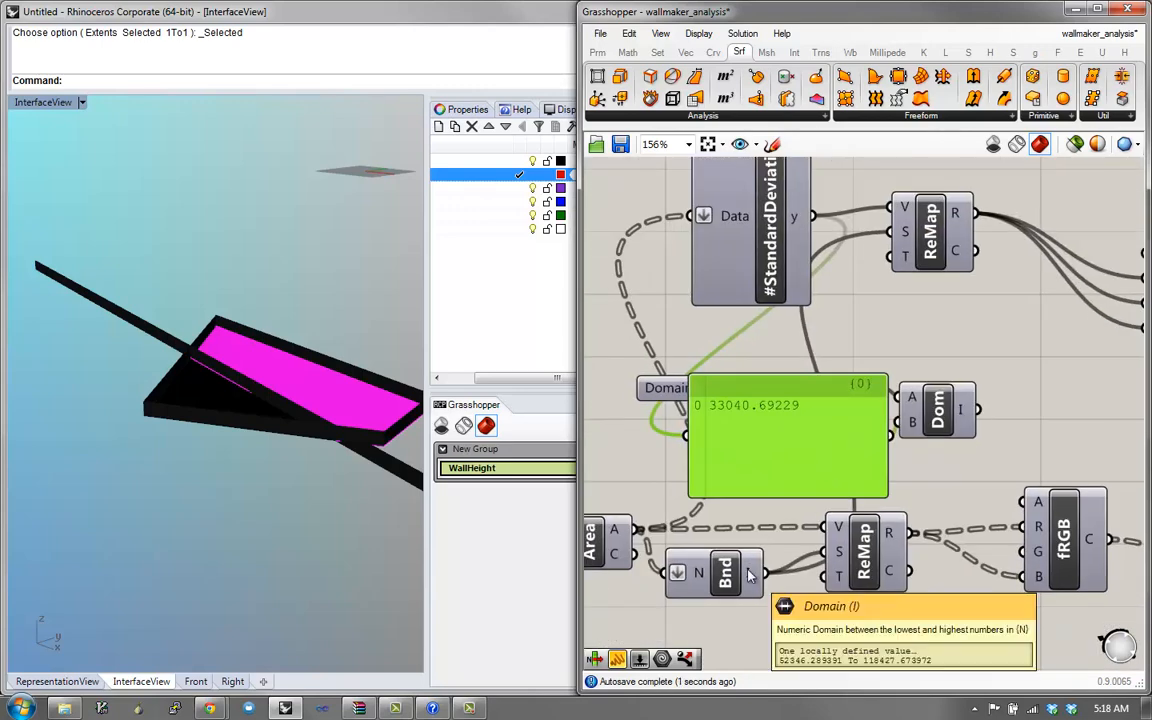
mouse_move(955, 215)
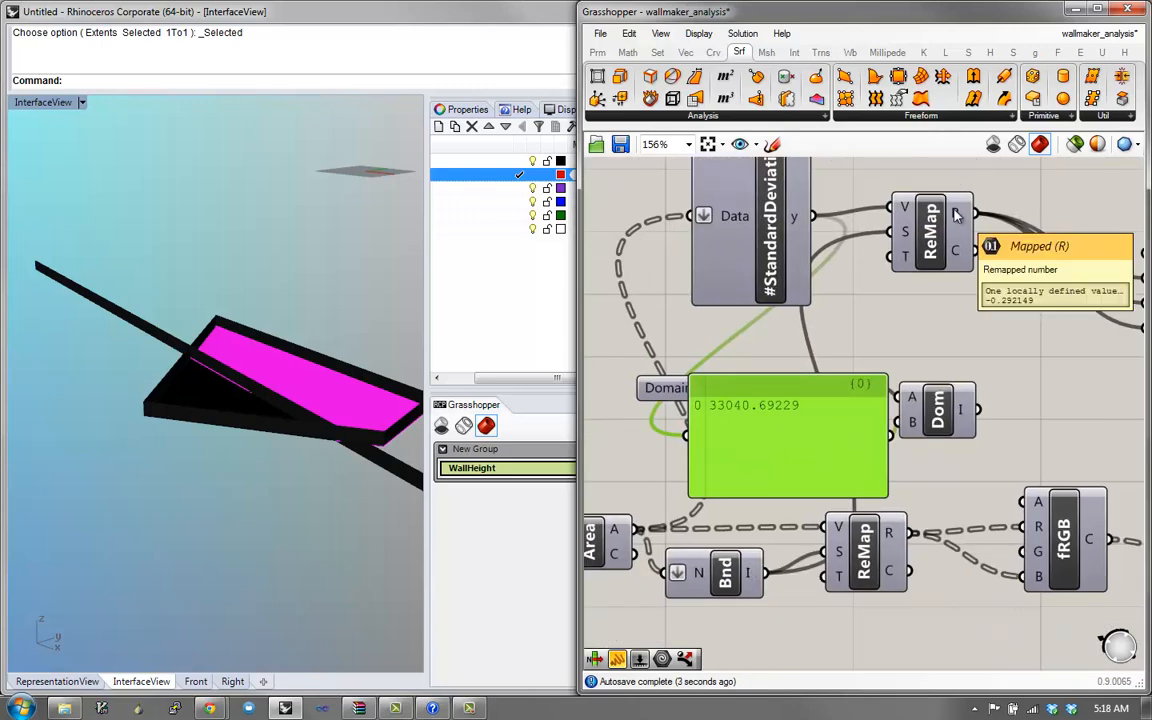
- Delete the diagonal wall and draw a straight polyline wall crosswise through the room, ending at its far long edge
left_click(372, 466)
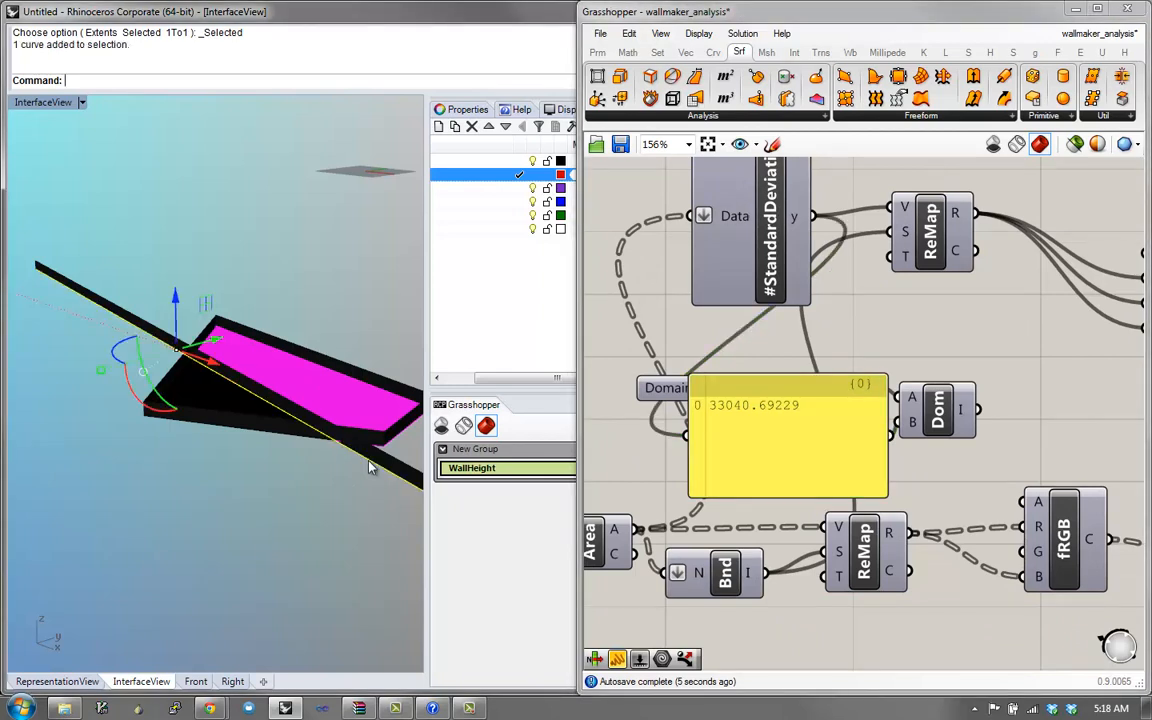
type("E")
key("Return")
type("P")
key("Return")
left_click(271, 524)
left_click(338, 383)
key("Return")
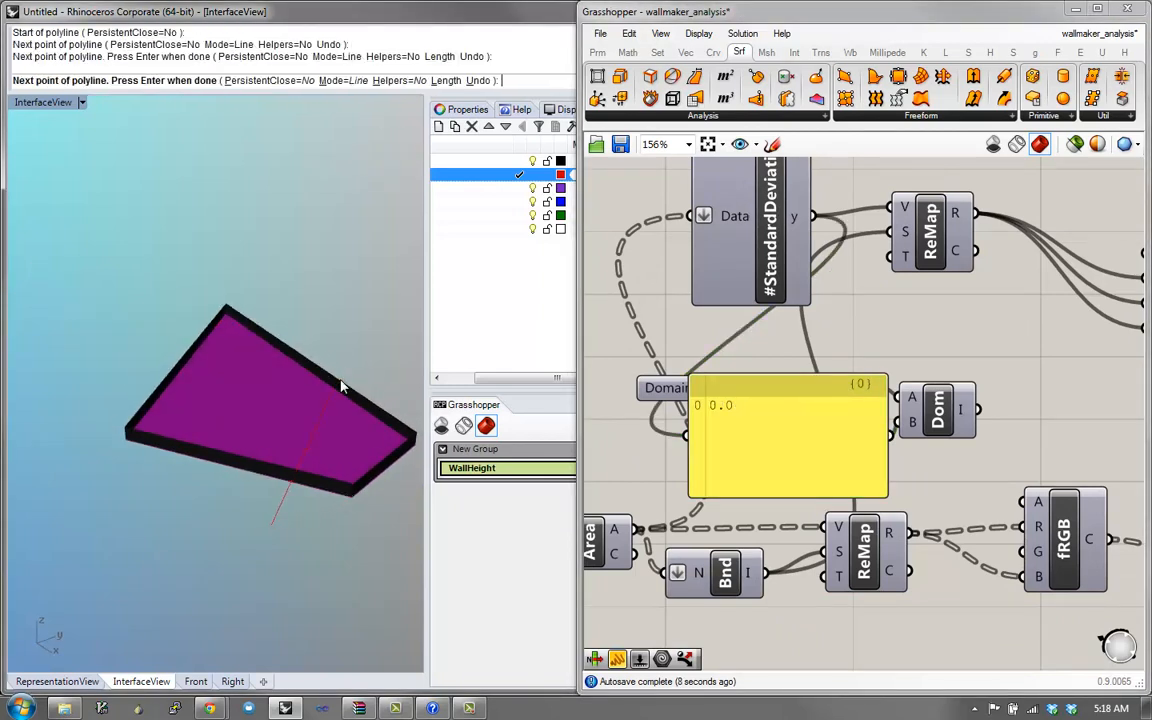
- Draw a straight polyline wall lengthwise from outside the room's wide end to its near corner, crossing the first wall
type("P")
key("Return")
left_click(90, 361)
left_click(357, 488)
key("Return")
- Draw a straight polyline wall from outside the room's far long edge to the outer end of the first crosswise wall
type("P")
key("Return")
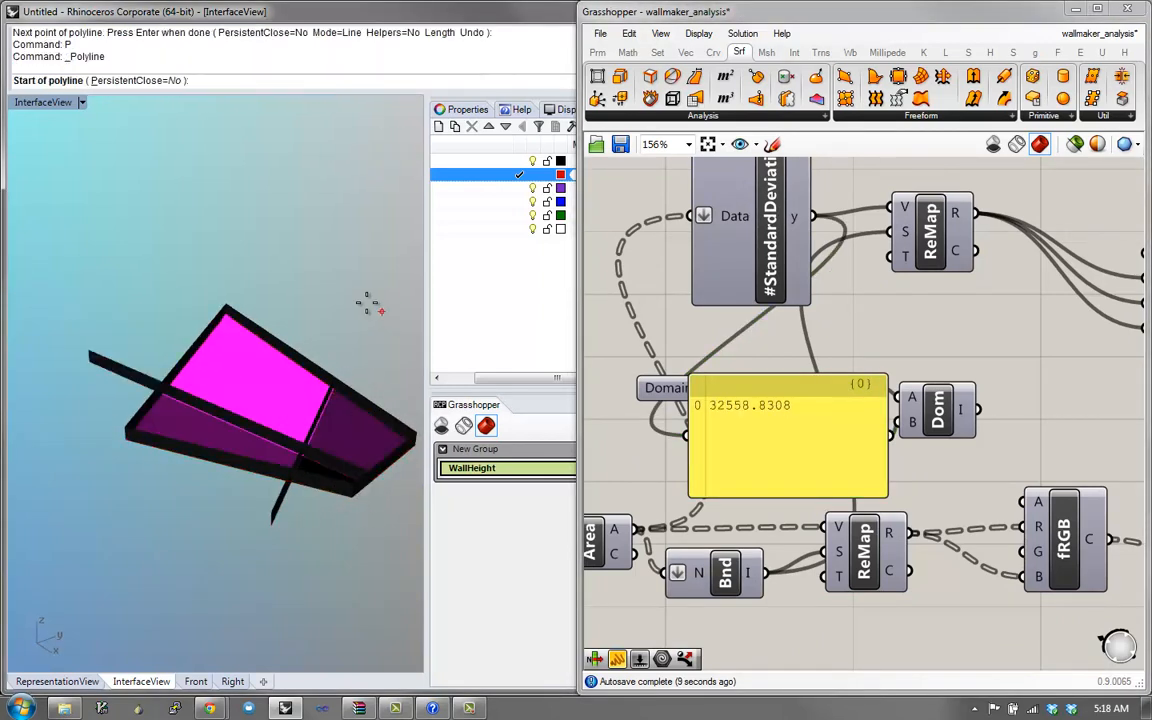
left_click(366, 298)
left_click(271, 521)
key("Return")
- Draw a straight polyline wall from beyond the room's far wide-end corner diagonally past its near edge, and check the upper ReMap's R output
type("P")
key("Return")
left_click(157, 249)
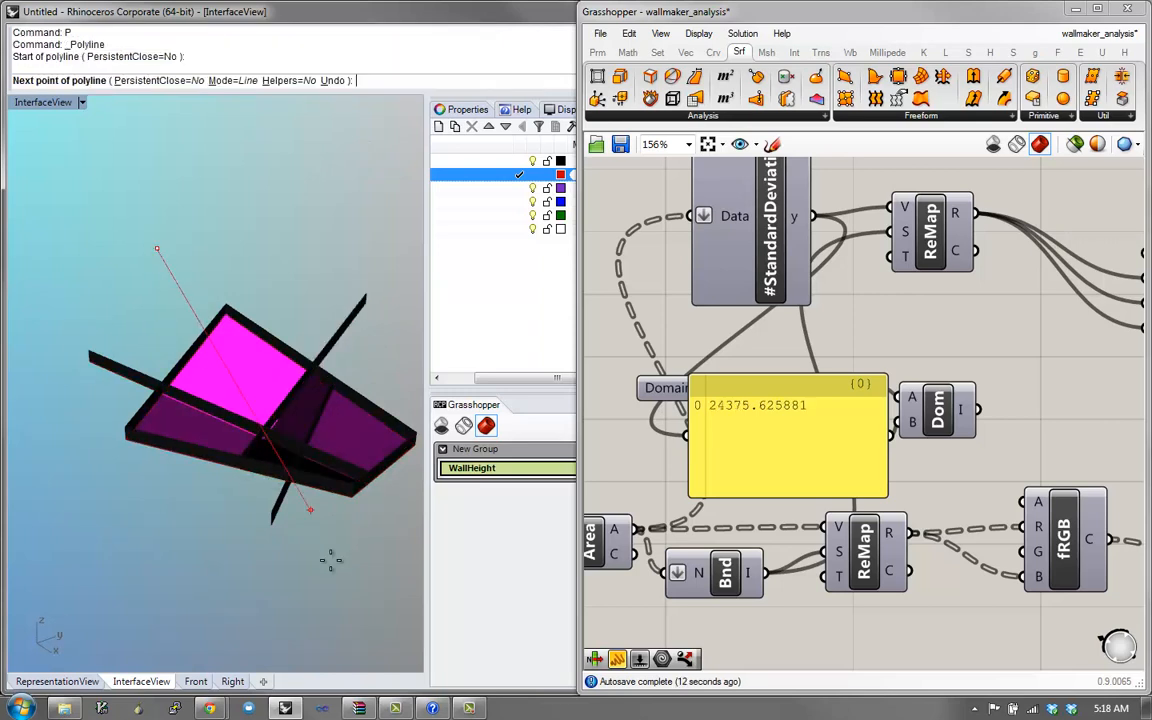
left_click(335, 567)
key("Return")
mouse_move(336, 567)
right_mouse_down()
mouse_move(353, 481)
mouse_move(352, 512)
right_mouse_up()
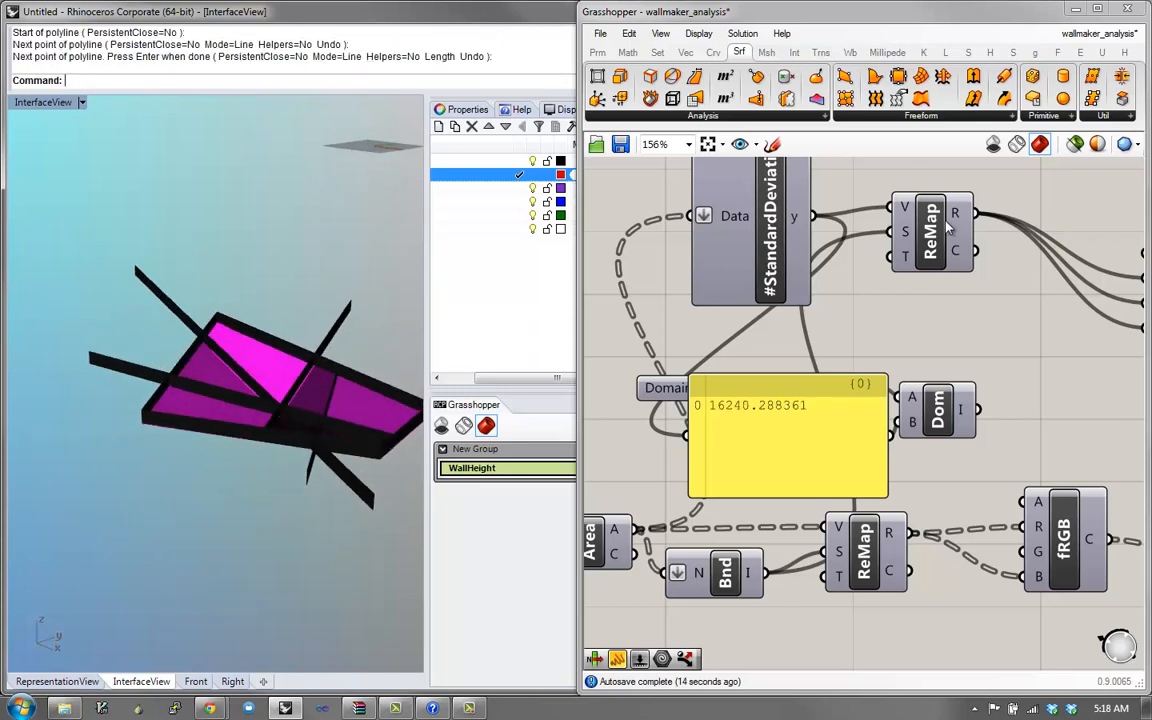
mouse_move(957, 222)
right_click_drag(1055, 272, 861, 290)
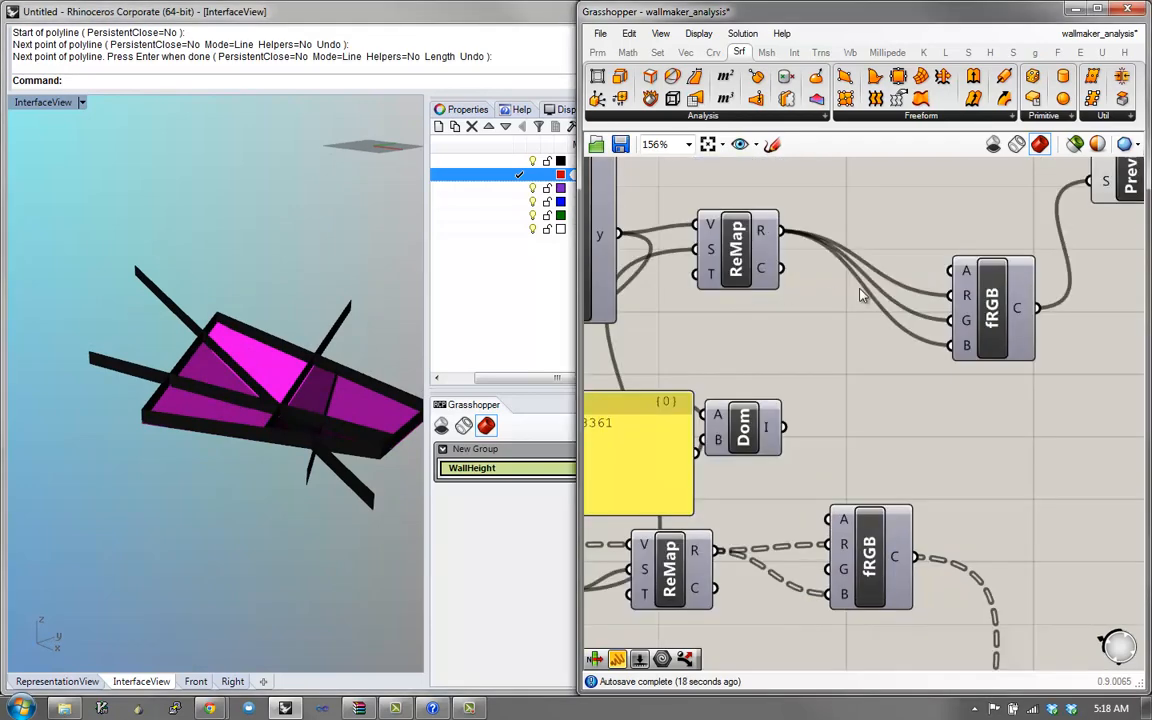
- Select the wall Preview component and check its geometry by switching selected-only preview on and off
right_click_drag(997, 264, 839, 334)
left_click(962, 233)
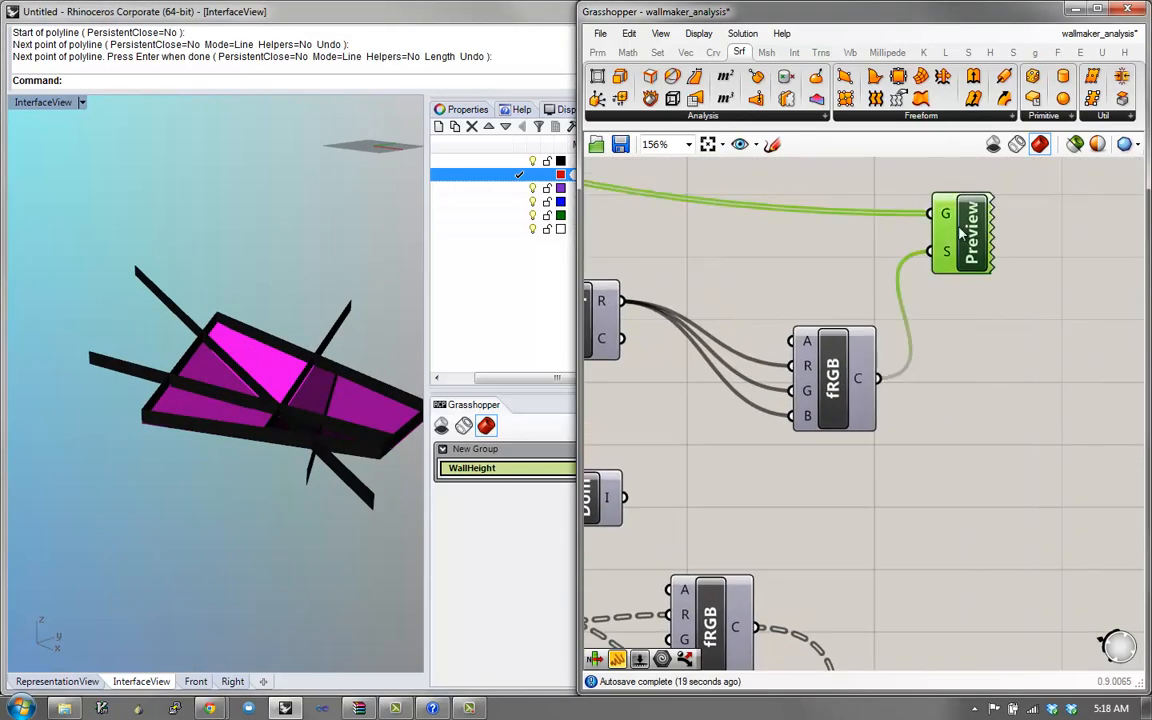
left_click(1073, 145)
left_click(1073, 145)
right_click_drag(711, 384, 885, 406)
mouse_move(697, 387)
right_mouse_down()
mouse_move(805, 416)
mouse_move(885, 390)
right_mouse_up()
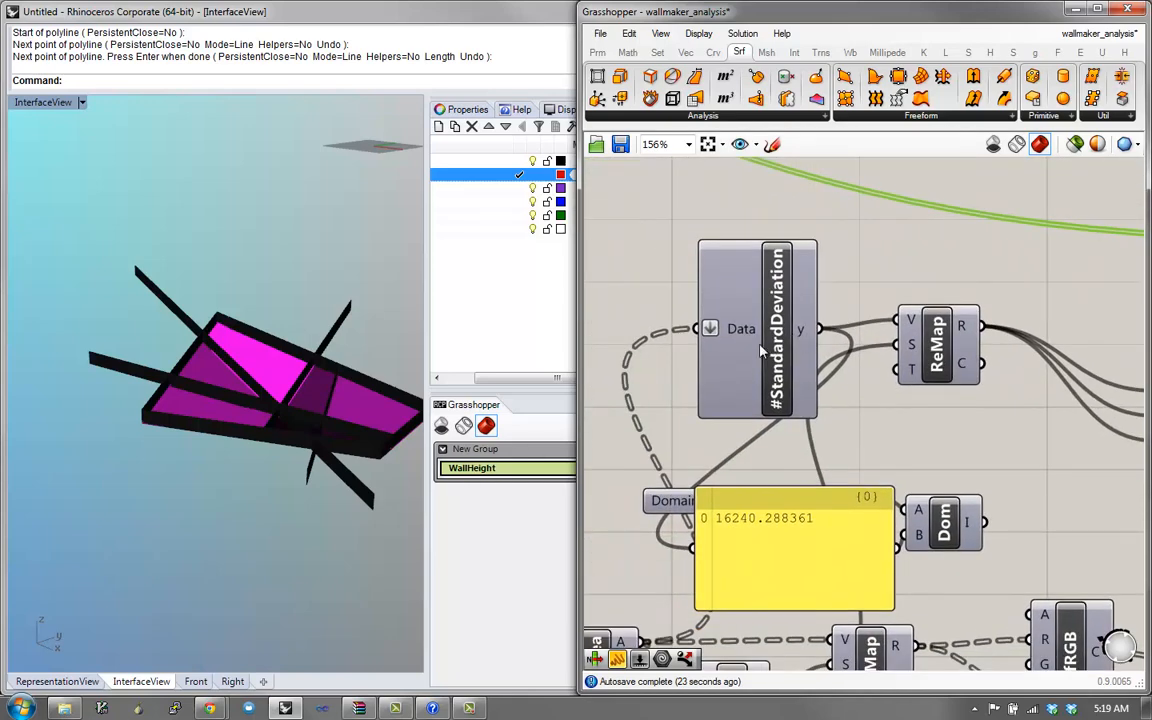
- Draw a straight polyline wall lengthwise through the divided room, from outside its narrow end to beyond its wide end
right_click_drag(373, 398, 295, 605)
type("P")
key("Return")
left_click(295, 605)
left_click(173, 302)
key("Return")
- Draw a straight polyline wall diagonally from outside a wide-end corner of the room to beyond the opposite narrow-end corner
type("P")
key("Return")
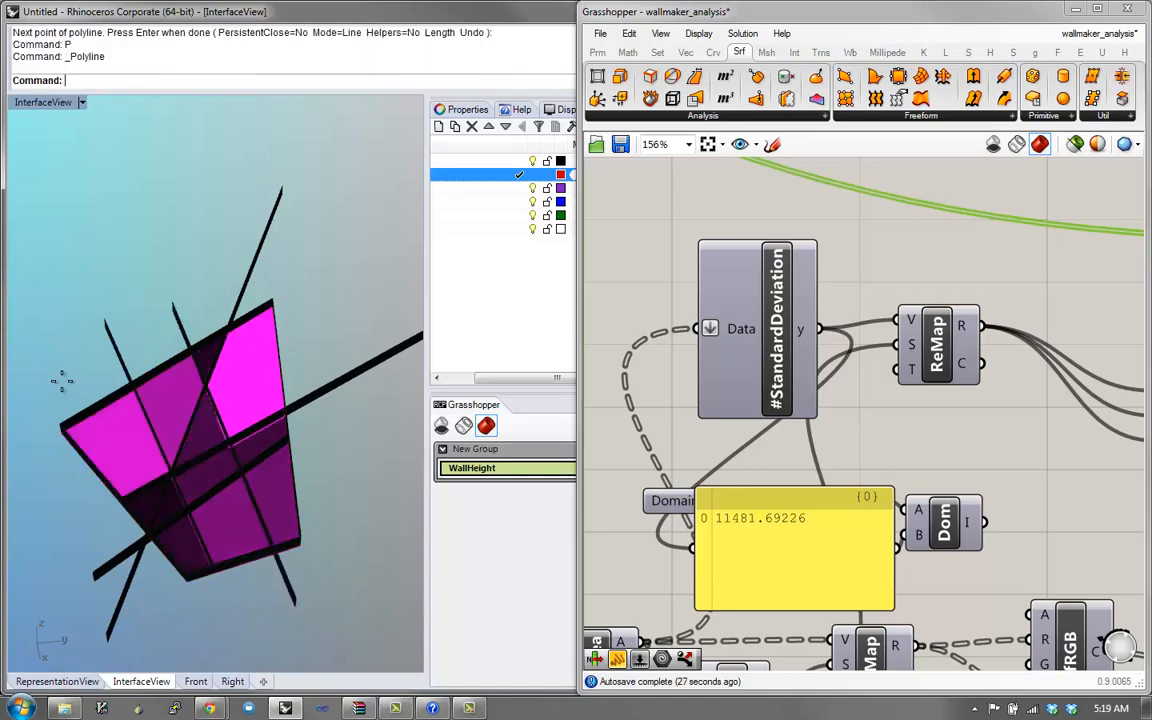
left_click(63, 381)
left_click(365, 557)
key("Return")
- Delete all wall curves of the divided room
scroll(368, 562, "down", 6)
left_click_drag(369, 564, 227, 438)
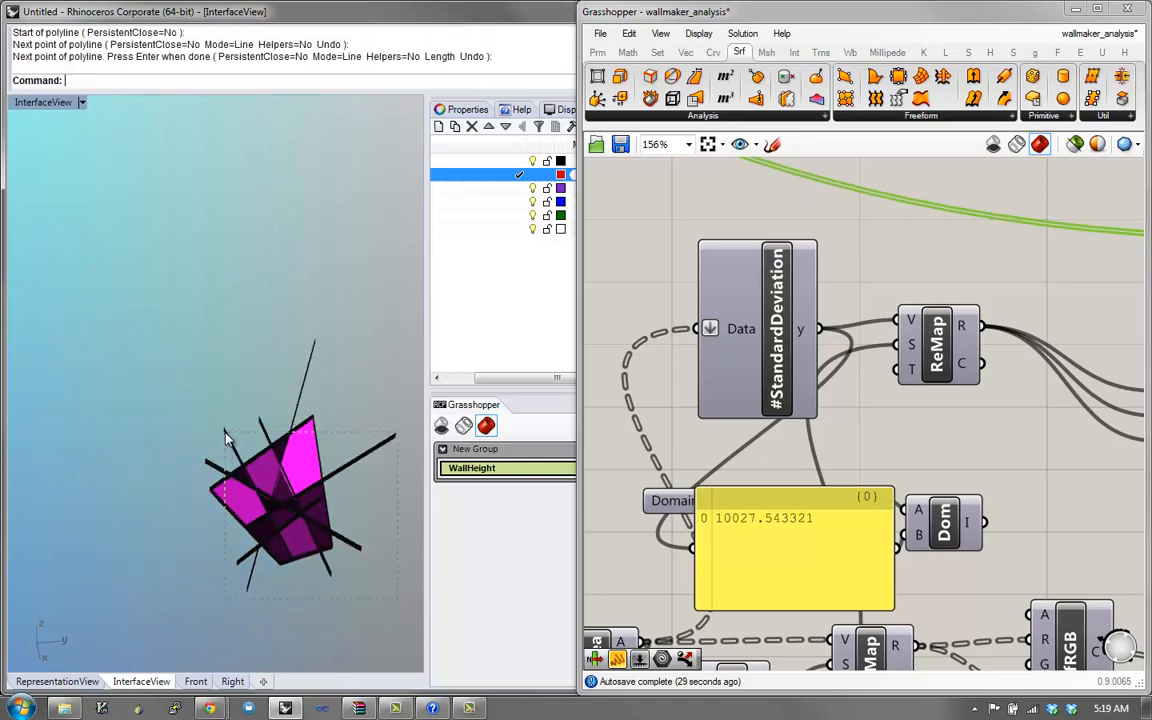
type("E")
key("Return")
- Draw a closed four-sided polyline as a new room outline
type("P")
key("Return")
left_click(244, 393)
left_click(89, 424)
left_click(103, 591)
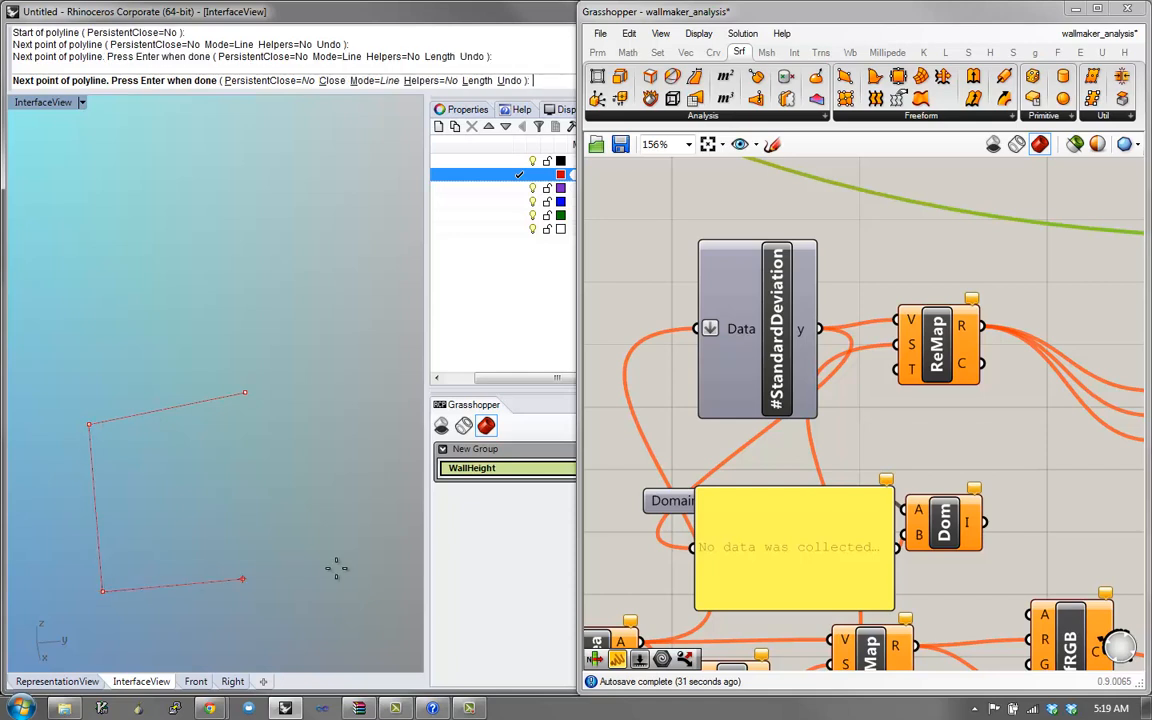
left_click(337, 569)
left_click(245, 394)
- Draw a straight polyline wall slanting across the new room, extending beyond both long sides
type("P")
key("Return")
left_click(393, 375)
left_click(70, 553)
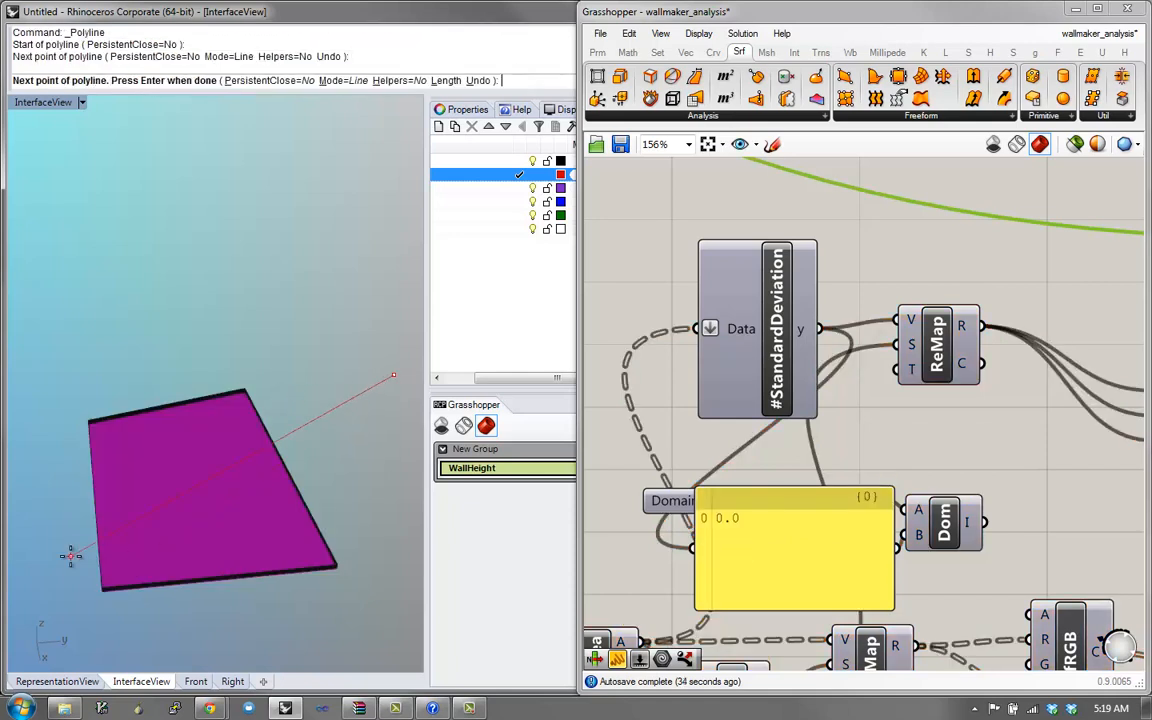
key("Return")
- Draw a straight polyline wall from outside the room's near edge to the slanting wall
type("P")
key("Return")
left_click(240, 609)
left_click(186, 490)
key("Return")
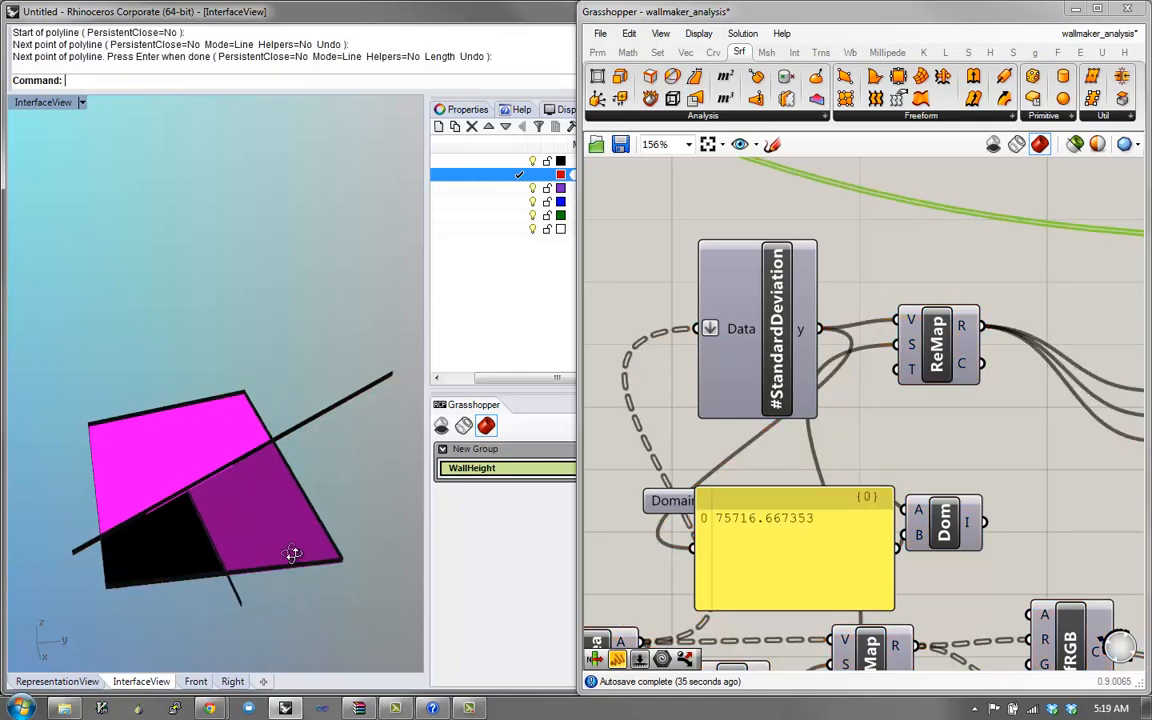
- Draw a straight polyline wall from the short dividing wall out past the room's adjacent long side
right_click_drag(290, 555, 360, 557)
type("P")
key("Return")
left_click(241, 490)
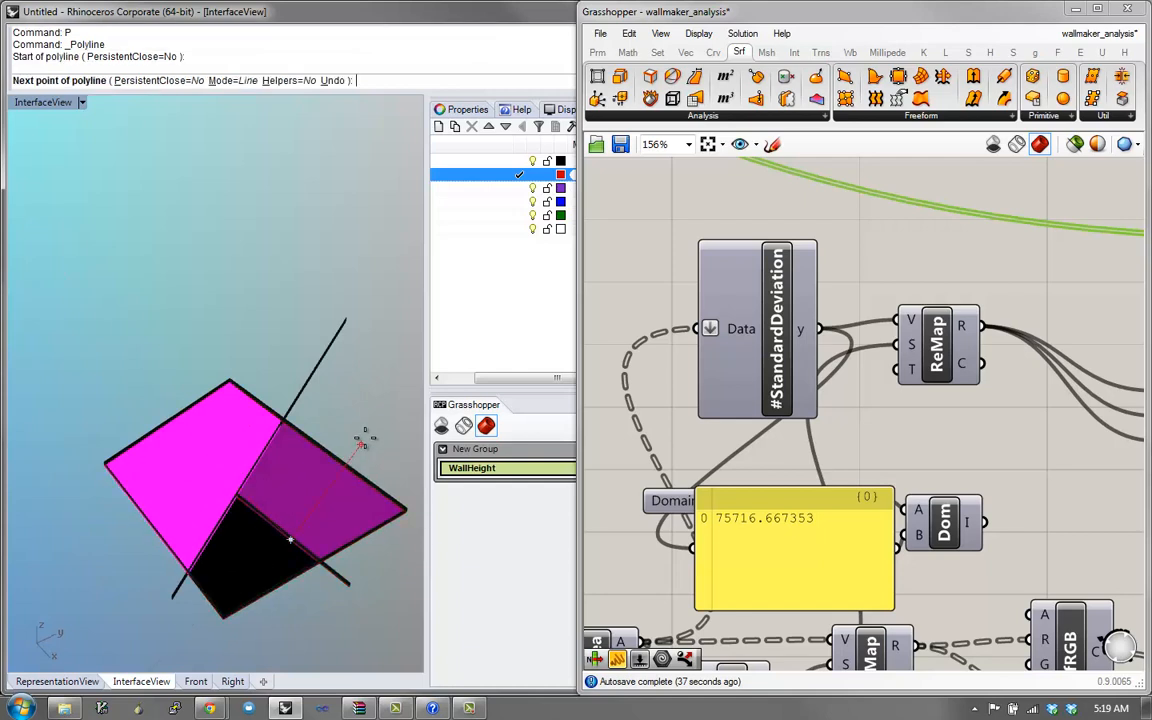
left_click(364, 439)
key("Return")
- Draw two overlapping circles, about 2178 ft in diameter above the room and about 2129 ft in diameter crossing the room
scroll(366, 478, "down", 2)
right_click_drag(350, 460, 320, 530)
scroll(320, 525, "down", 6)
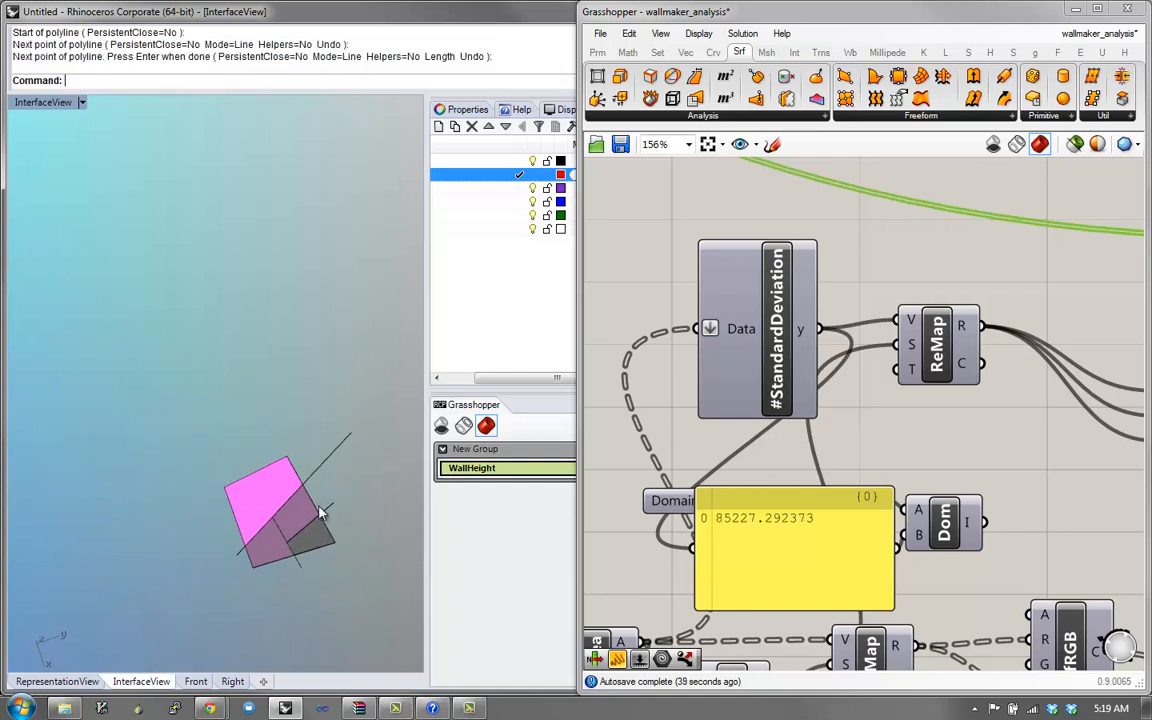
type("Circle")
key("Return")
left_click(227, 337)
left_click(321, 404)
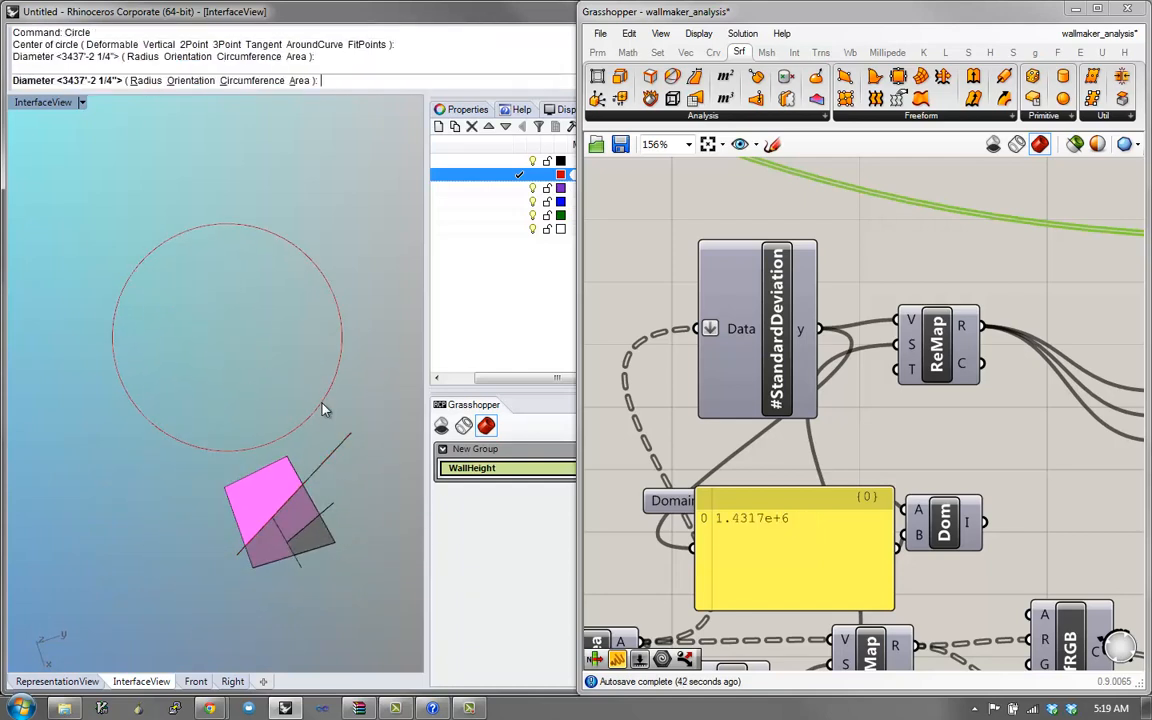
key("Return")
left_click(388, 445)
left_click(311, 366)
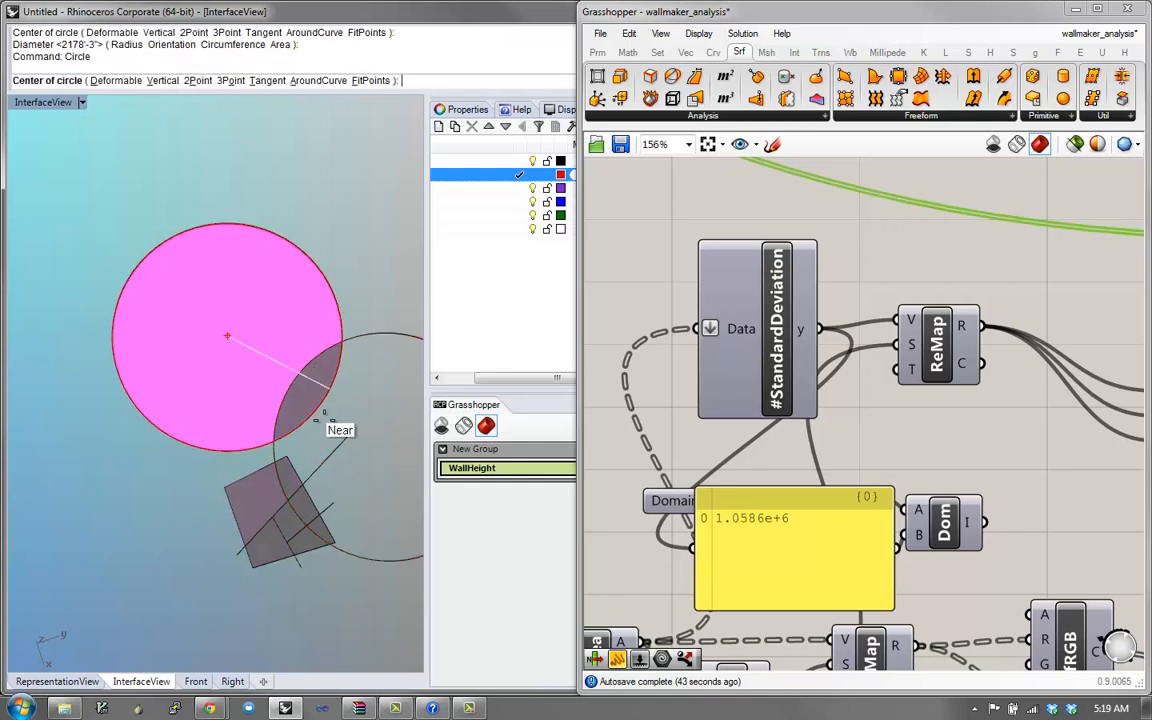
- Draw a smaller circle about 1228 ft in diameter inside the first circle
right_click_drag(168, 469, 119, 447, "shift")
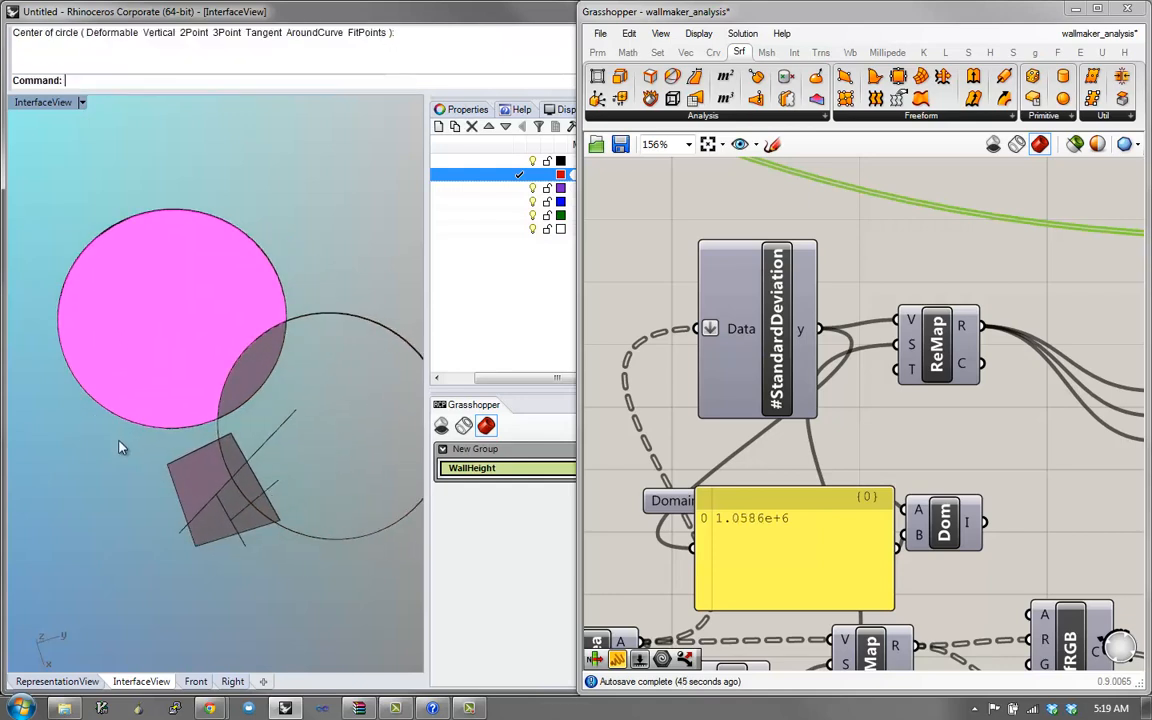
key("Return")
left_click(86, 554)
left_click(178, 409)
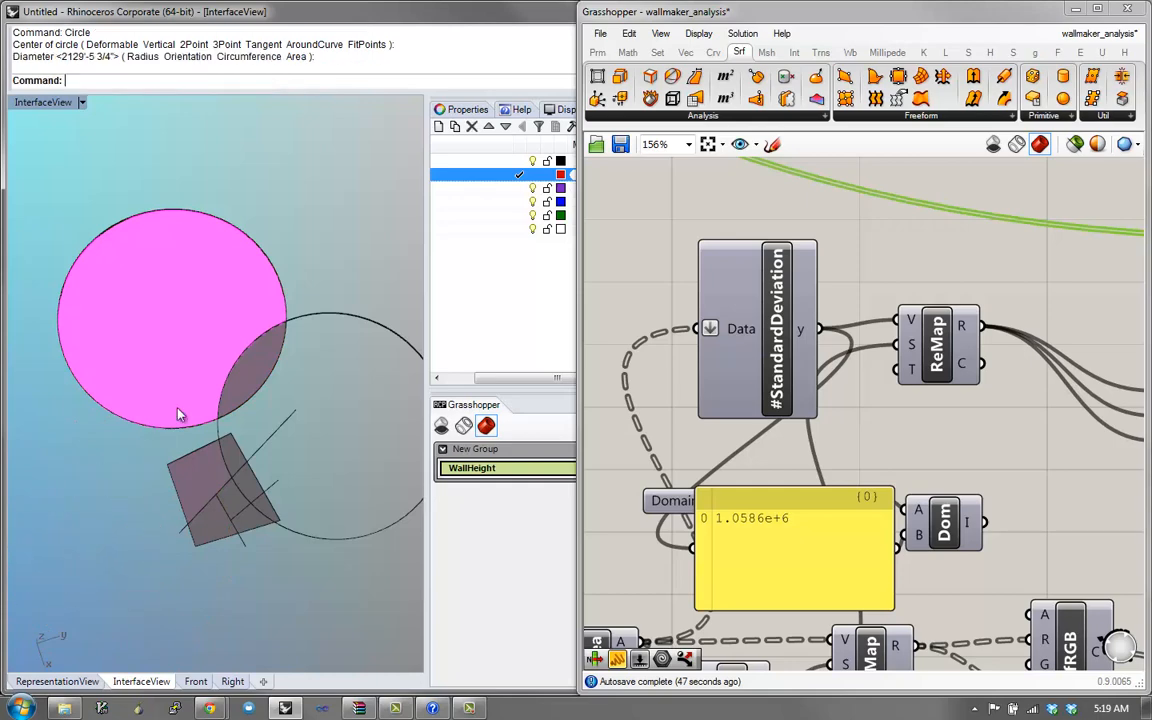
key("Return")
left_click(191, 297)
left_click(229, 341)
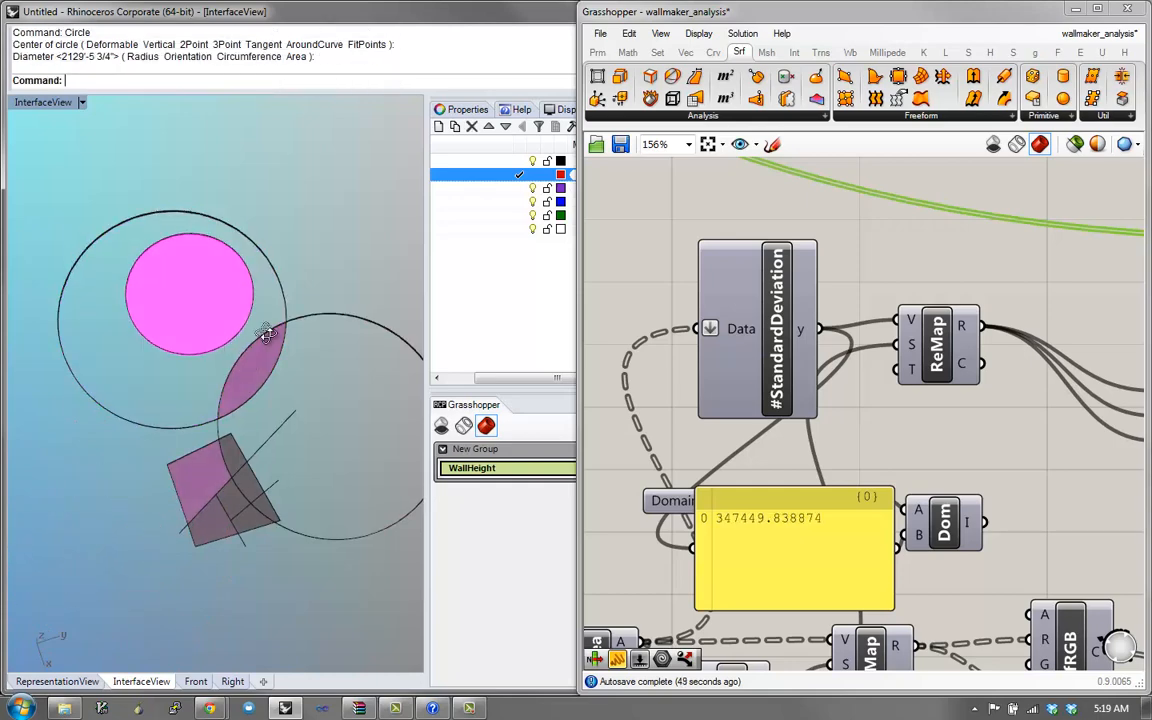
- Draw a larger circle about 2907 ft in diameter above the others, overlapping both big circles
key("Return")
left_click(340, 253)
left_click(245, 348)
mouse_move(322, 376)
right_mouse_down()
mouse_move(329, 410)
mouse_move(260, 417)
mouse_move(278, 342)
mouse_move(305, 505)
right_mouse_up()
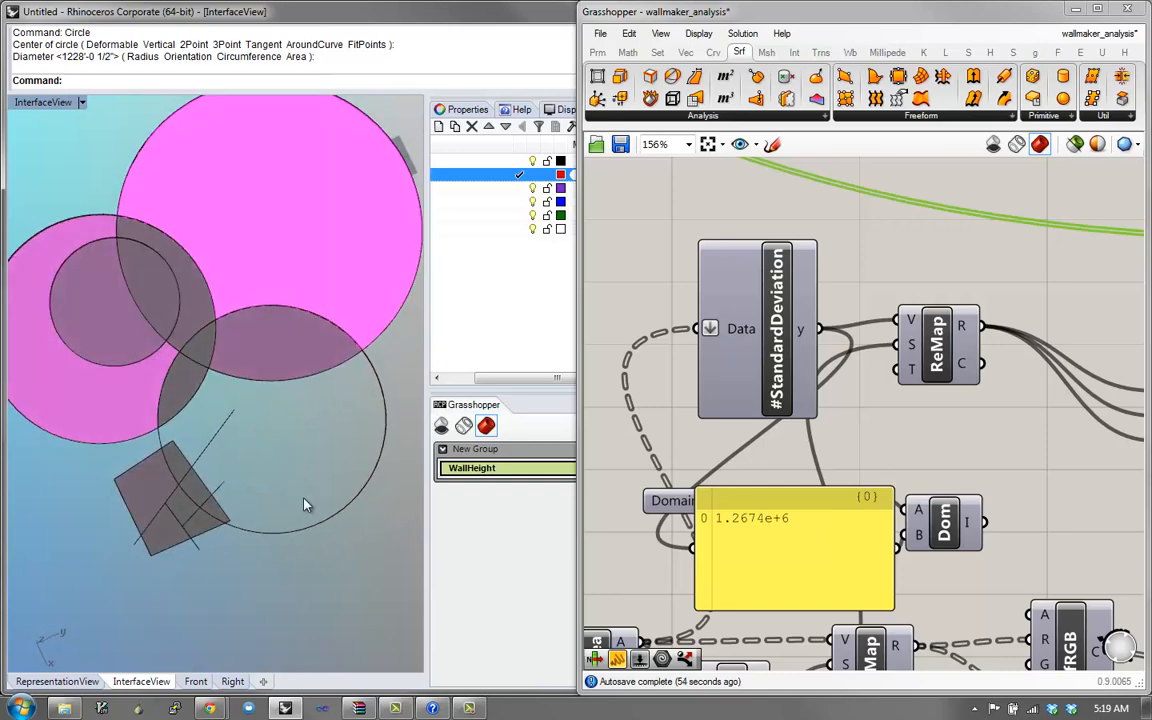
scroll(223, 485, "up", 4)
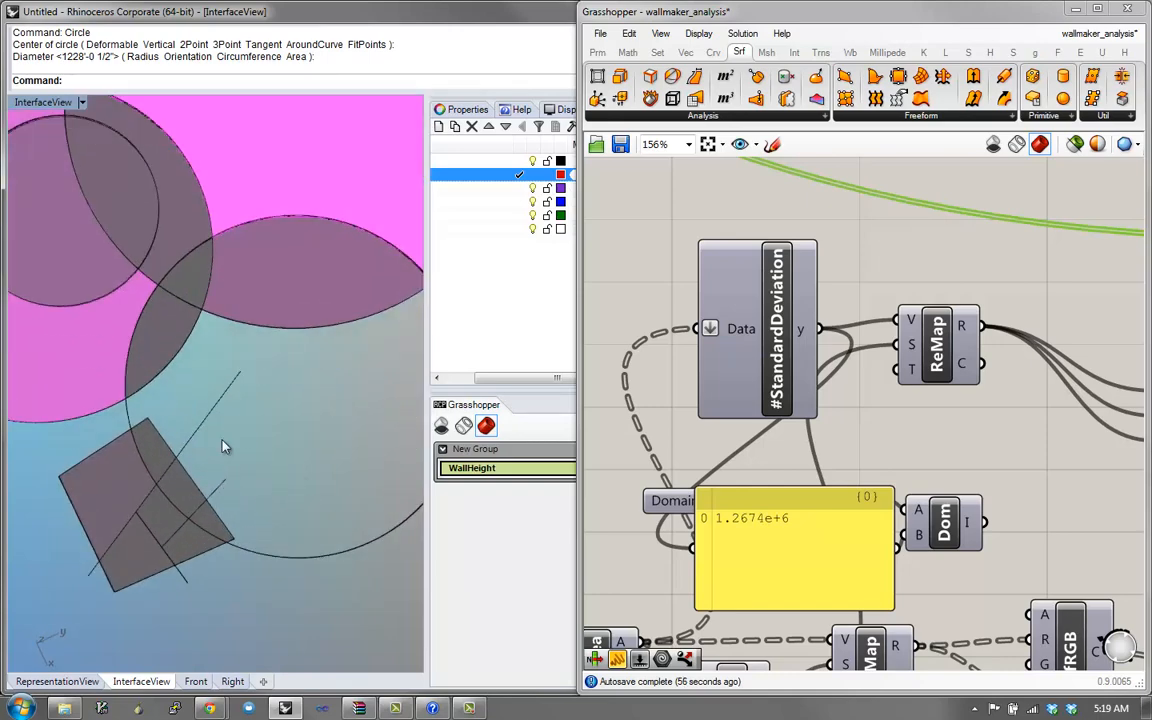
- Delete the three interior walls of the four-sided room one after another
left_click_drag(226, 438, 199, 397)
type("e")
key("space")
left_click_drag(249, 502, 224, 481)
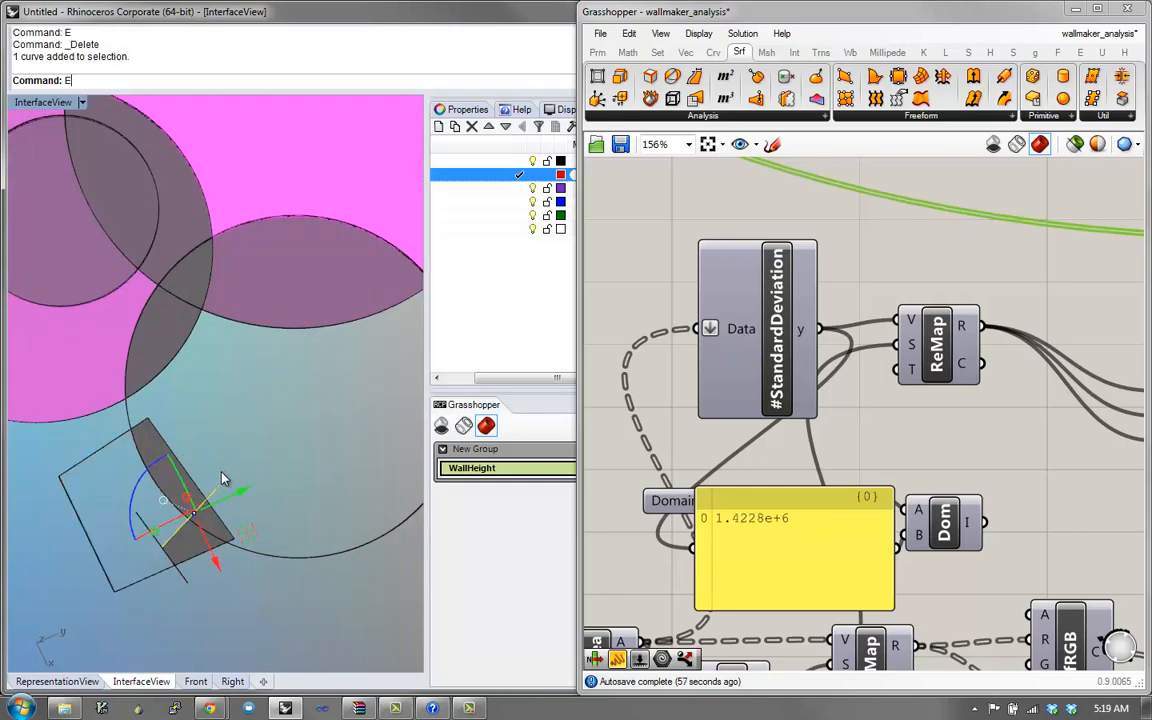
type("e")
key("space")
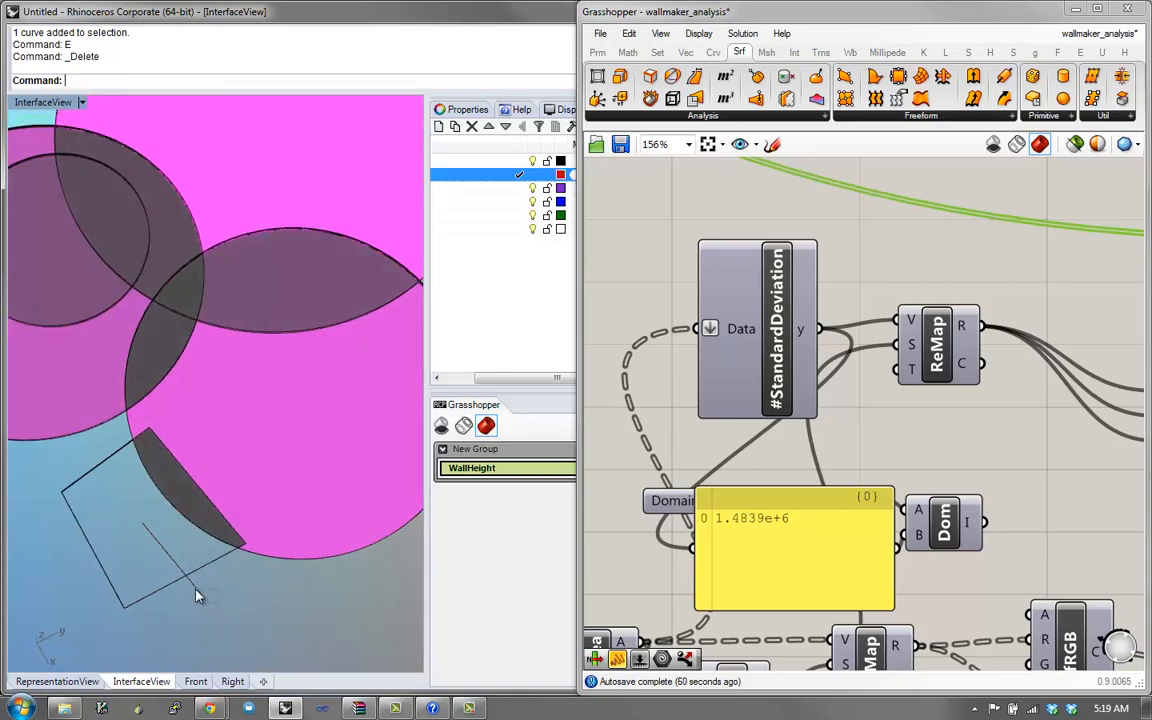
left_click_drag(216, 603, 197, 591)
type("e")
key("space")
- Examine the region colours and wall shading of the overlapping circles and the four-sided room from several angles
scroll(197, 591, "down", 5)
mouse_move(184, 556)
right_mouse_down()
mouse_move(171, 543)
mouse_move(189, 447)
mouse_move(198, 511)
right_mouse_up()
scroll(197, 466, "up", 2)
right_click_drag(197, 466, 222, 460)
scroll(223, 392, "up", 3)
scroll(229, 505, "up", 3)
scroll(222, 460, "down", 8)
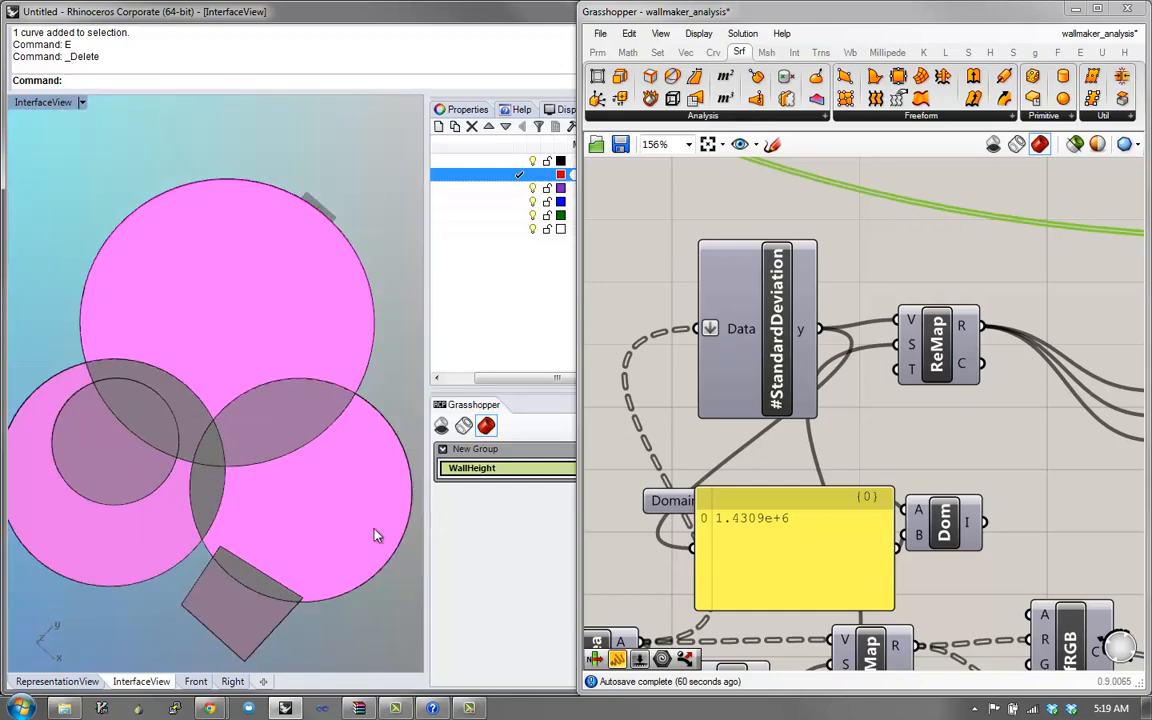
right_click_drag(380, 495, 294, 508)
scroll(373, 463, "down", 8)
scroll(348, 476, "up", 6)
scroll(300, 380, "down", 3)
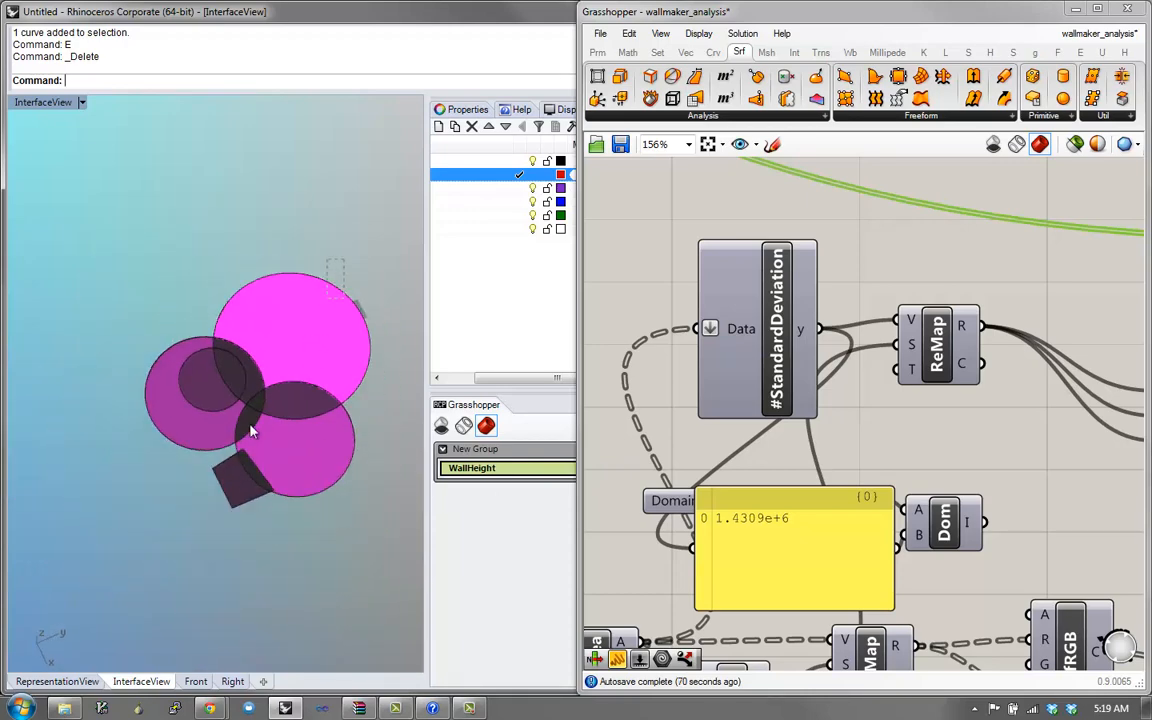
- Delete the four circles and the room outline, and draw a single circle in their place
left_click_drag(197, 508, 206, 506)
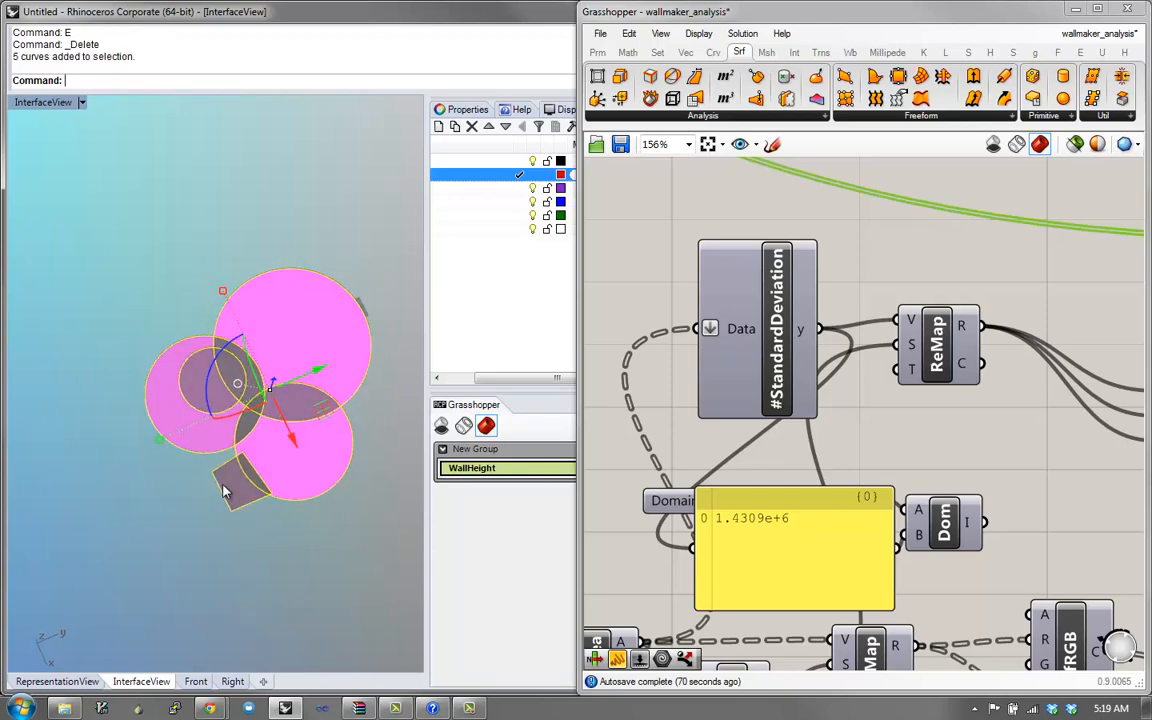
mouse_move(223, 476)
right_mouse_down()
mouse_move(234, 451)
mouse_move(230, 474)
right_mouse_up()
key("Escape")
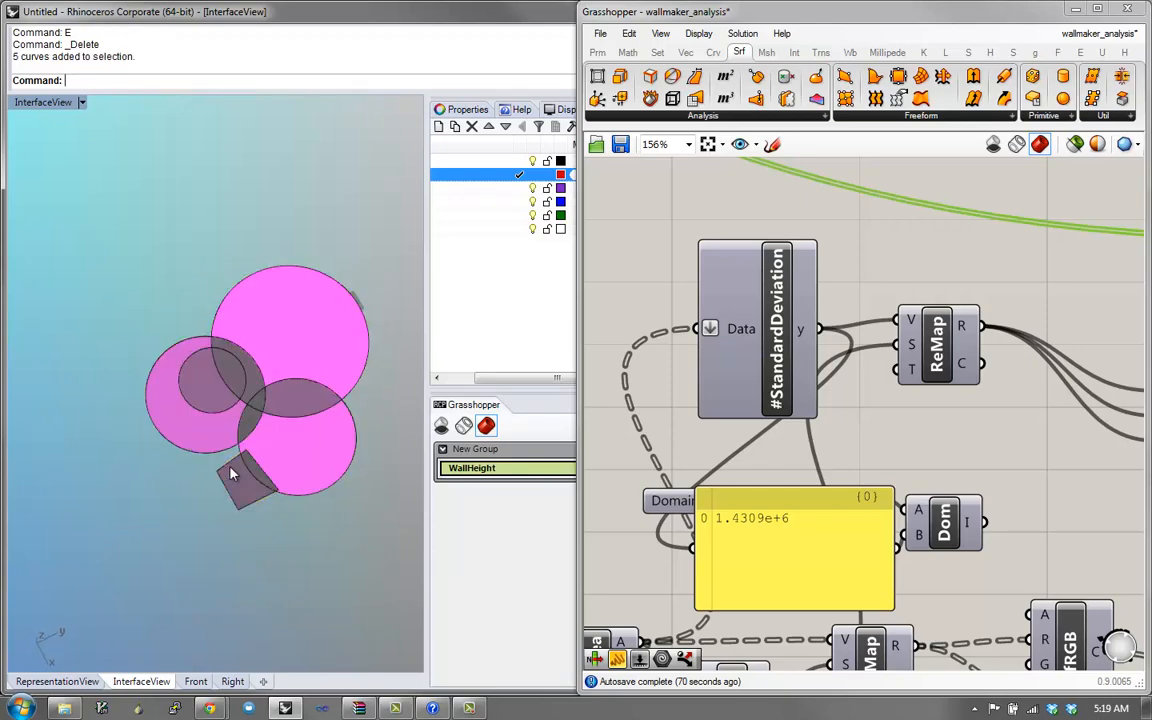
type("Circle")
key("Return")
left_click(247, 393)
left_click(321, 445)
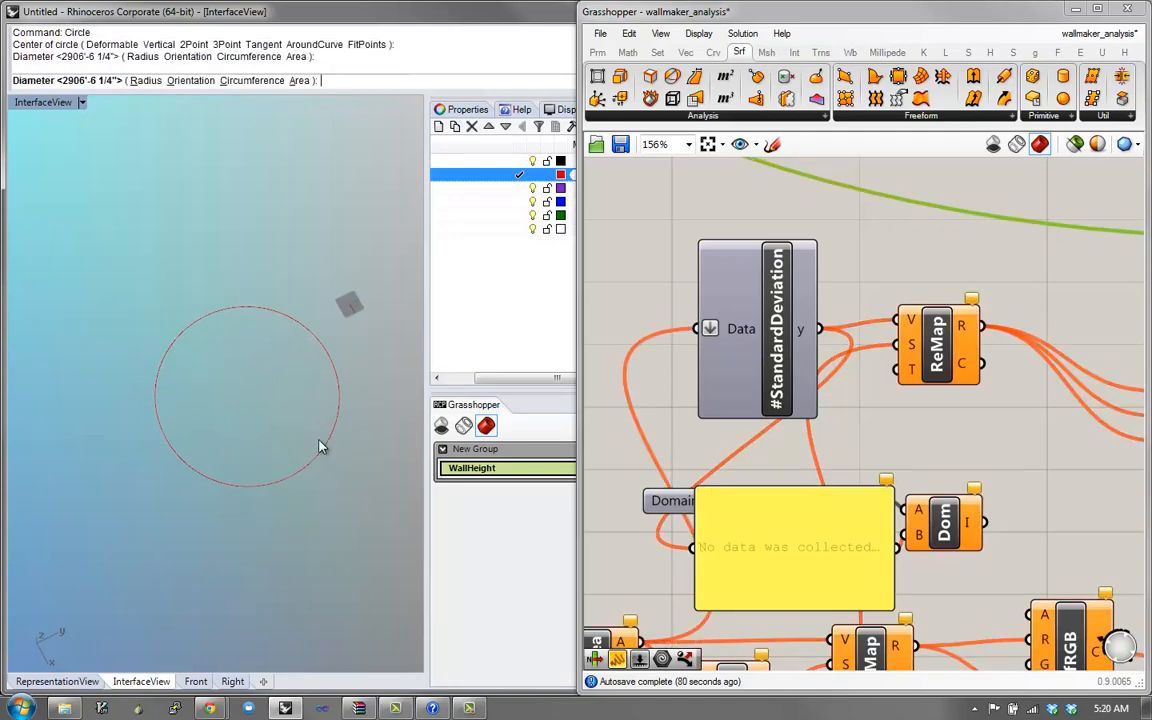
- Scale the new circle down to a much smaller size
scroll(243, 425, "up", 3)
left_click(290, 528)
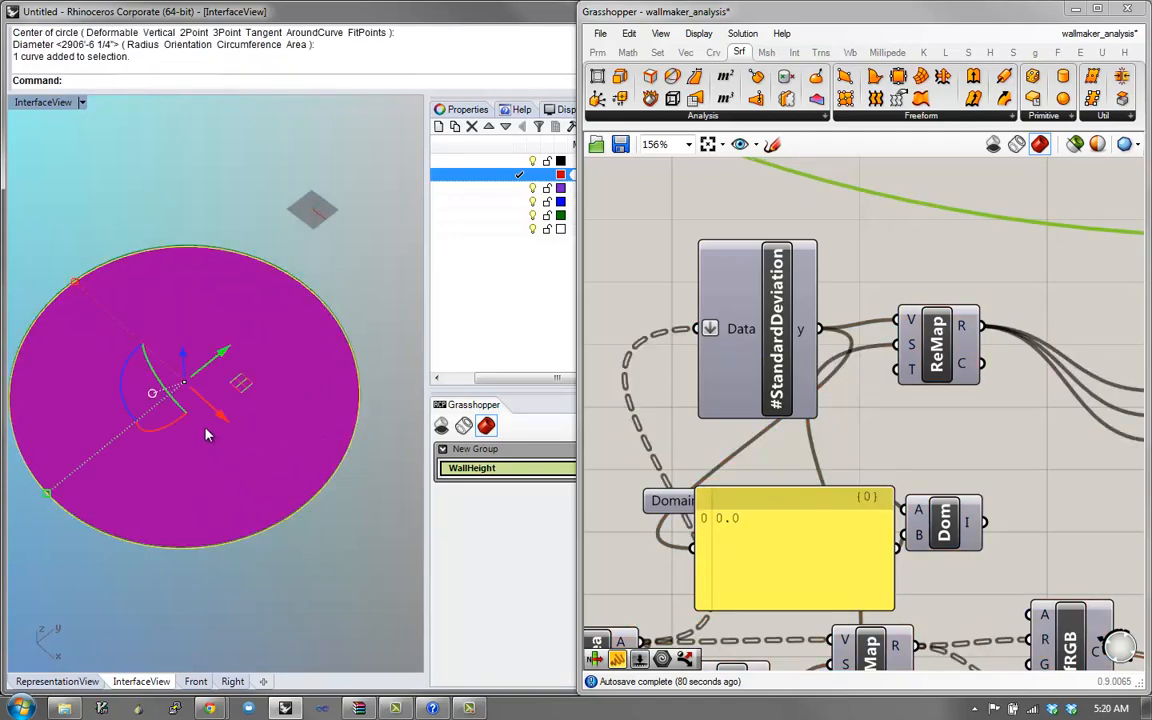
left_click_drag(47, 500, 150, 414)
type("zs")
key("Return")
right_click_drag(216, 387, 424, 360)
left_click(1041, 257)
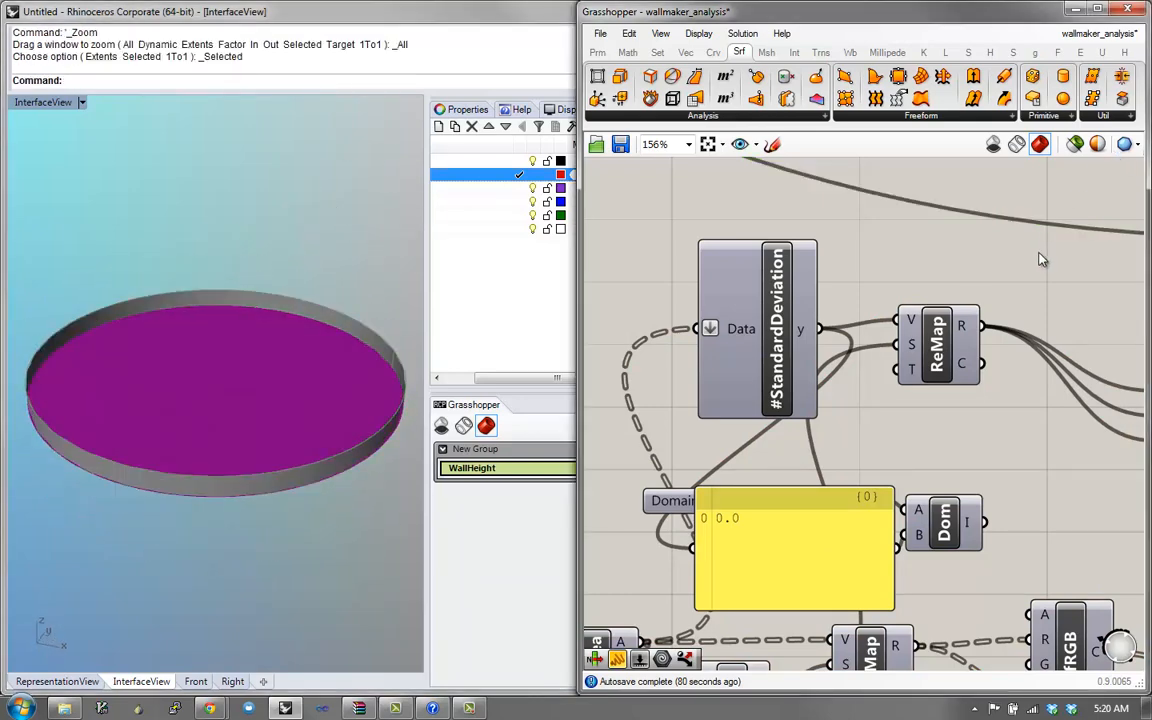
- Draw a straight polyline wall from the circle's centre to its near edge
right_click_drag(260, 360, 248, 400)
type("p")
key("Return")
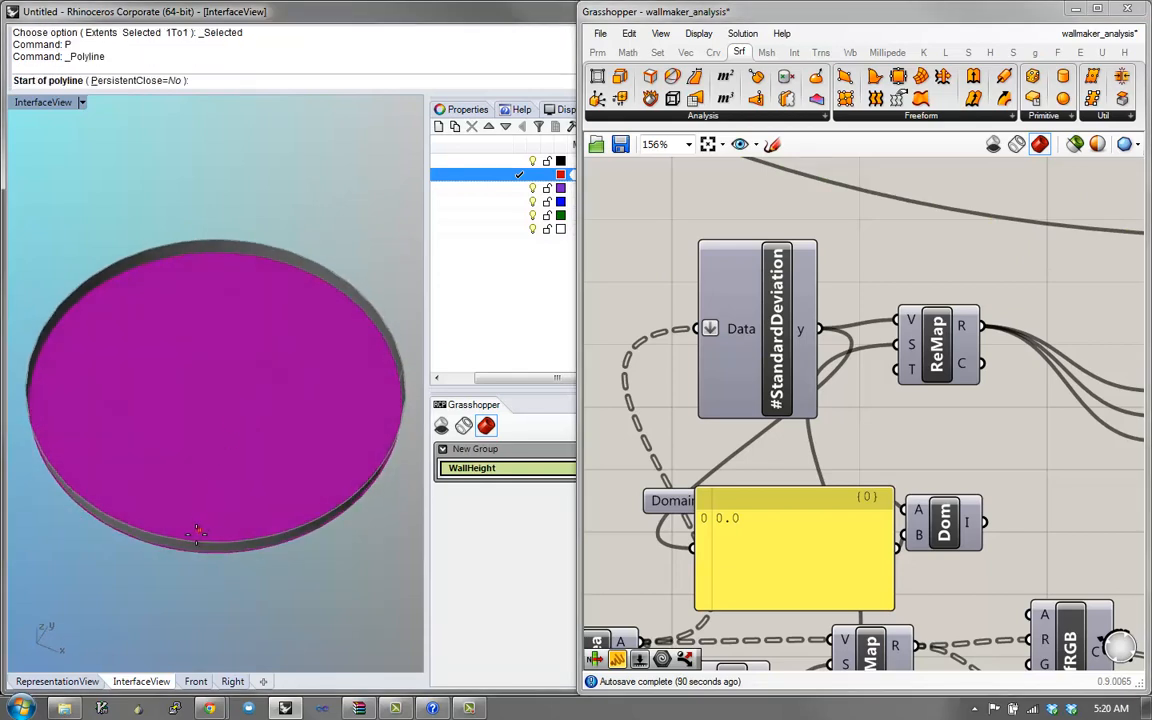
left_click(215, 384)
left_click(226, 548)
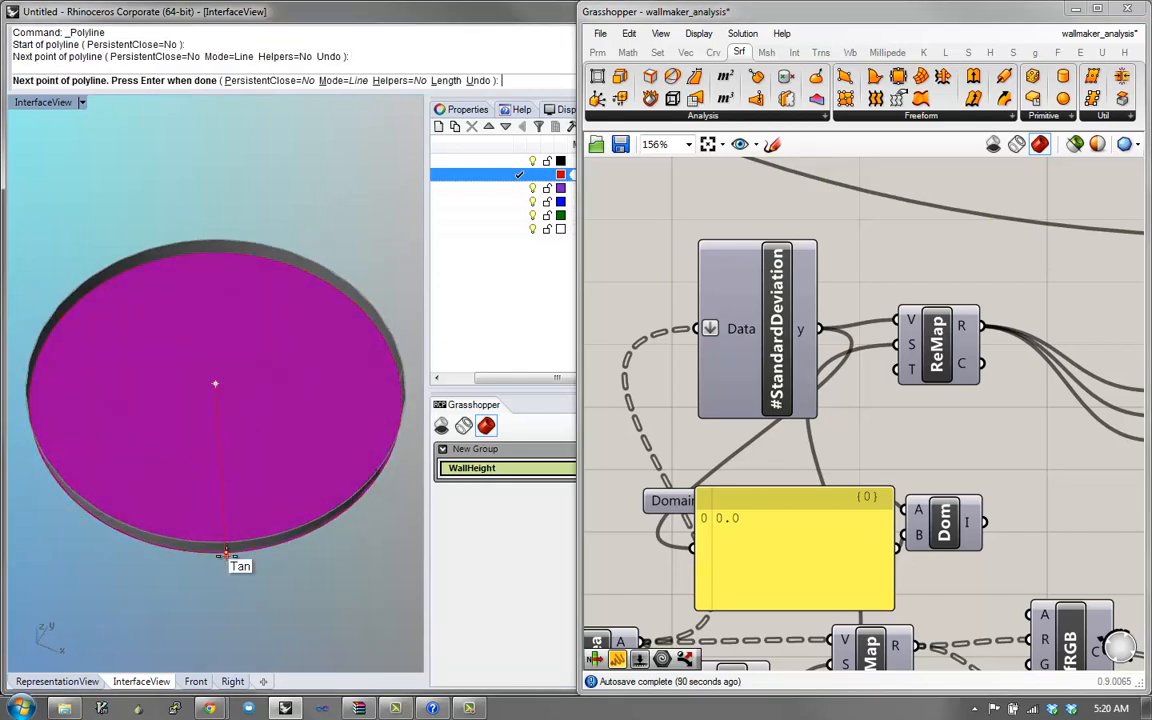
key("Return")
- Stretch the radial wall from the circle's centre past the edge with Scale1D, and delete it
left_click(265, 475)
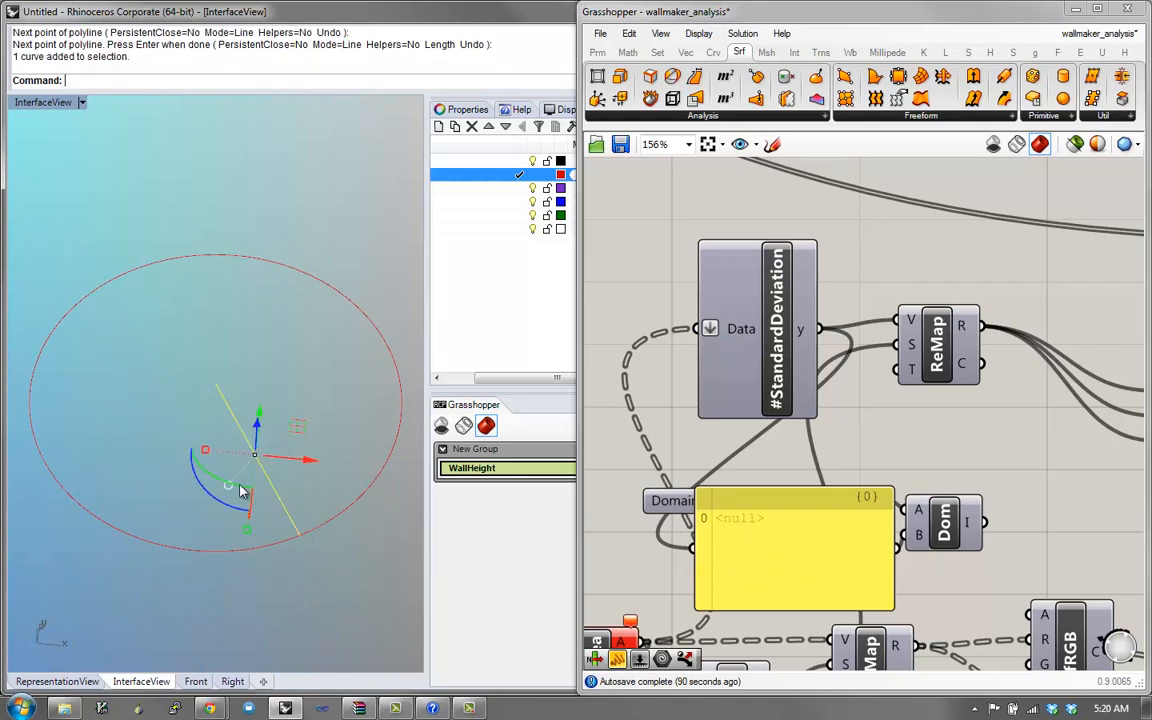
type("SC1")
key("Return")
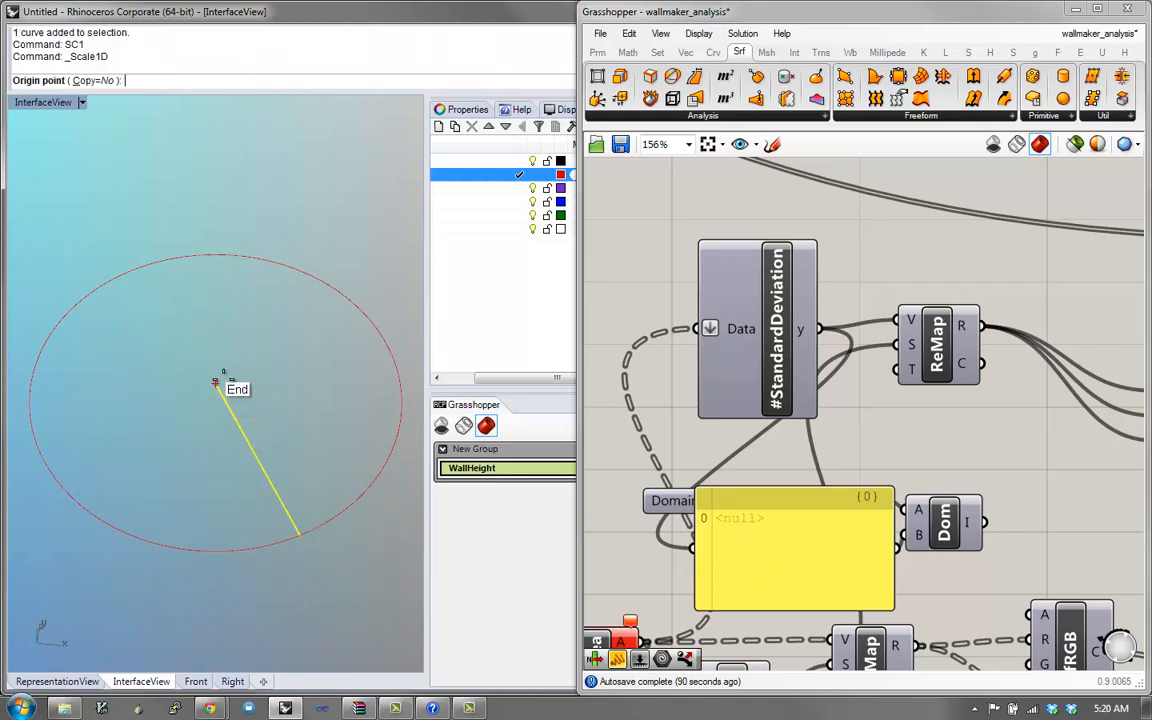
left_click(215, 384)
left_click(299, 537)
left_click(328, 588)
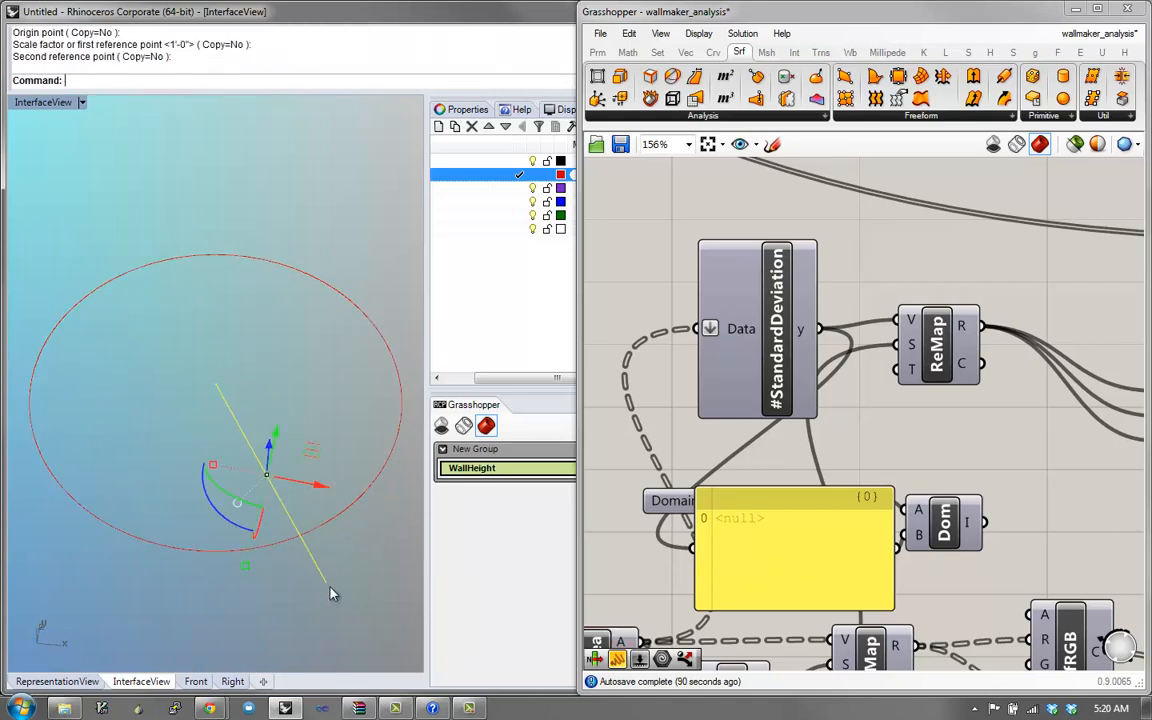
key("Delete")
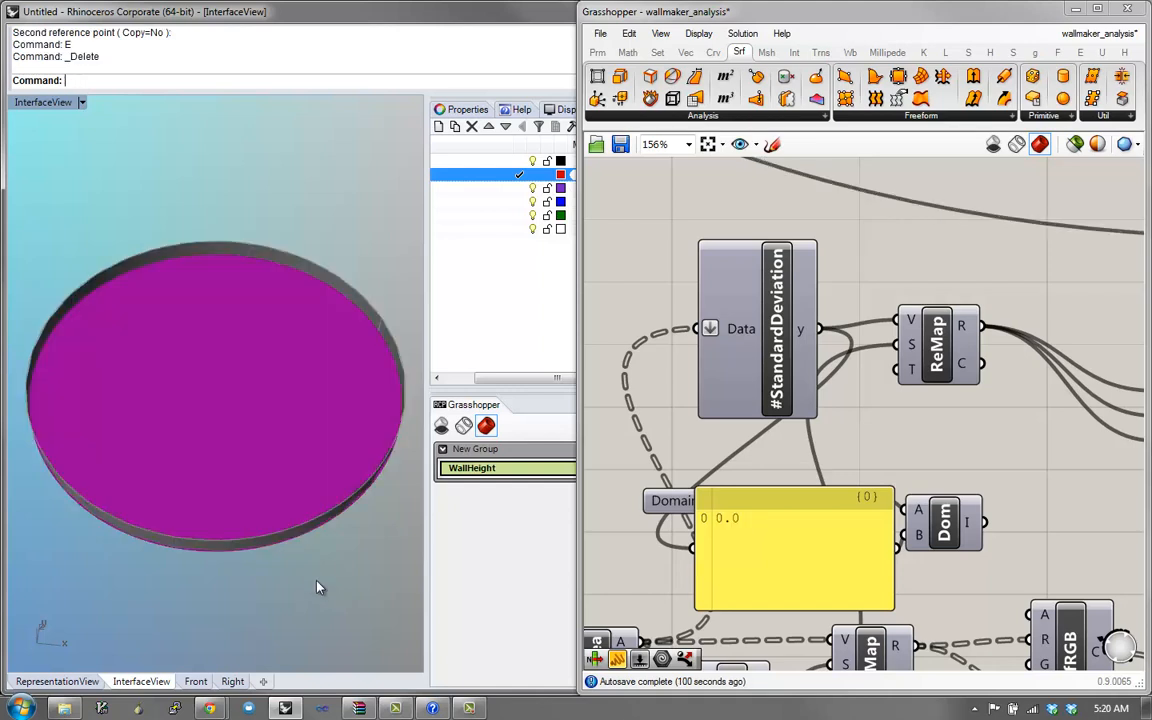
- Draw a straight polyline wall across the circle from its near edge to its far edge
type("P")
key("Return")
left_click(270, 545)
left_click(192, 252)
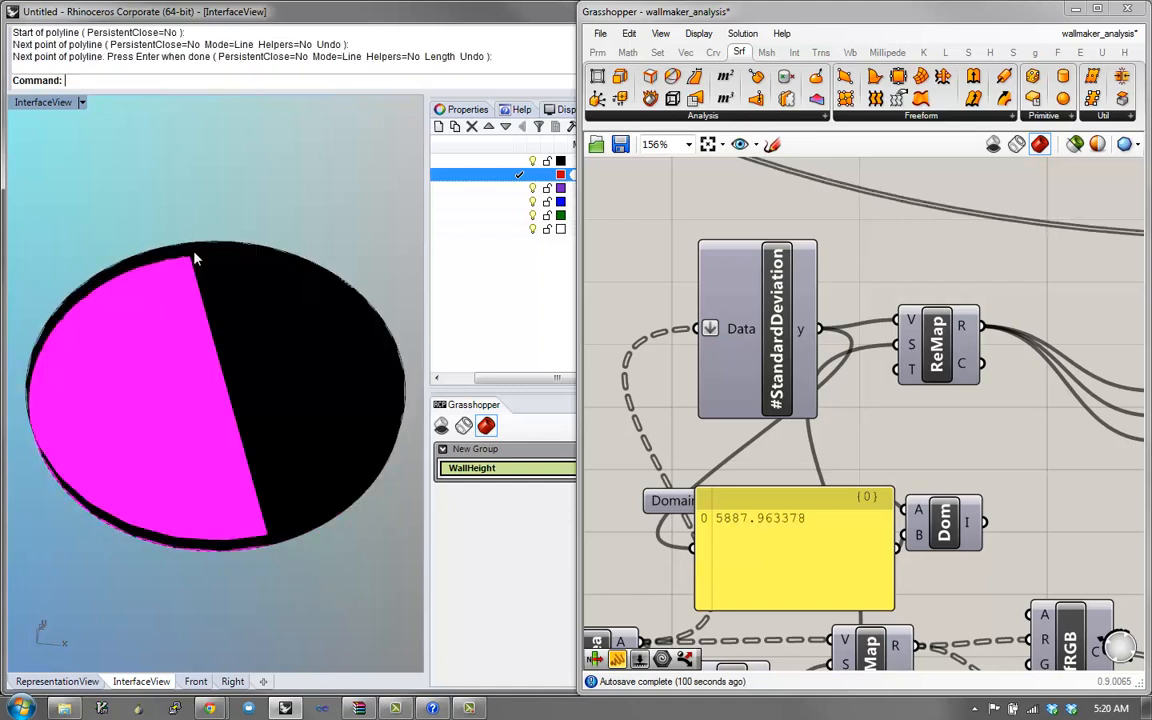
key("Return")
- Draw a short polyline wall from the circle's centre to the dividing wall
type("P")
key("Return")
left_click(215, 384)
left_click(33, 404)
key("Return")
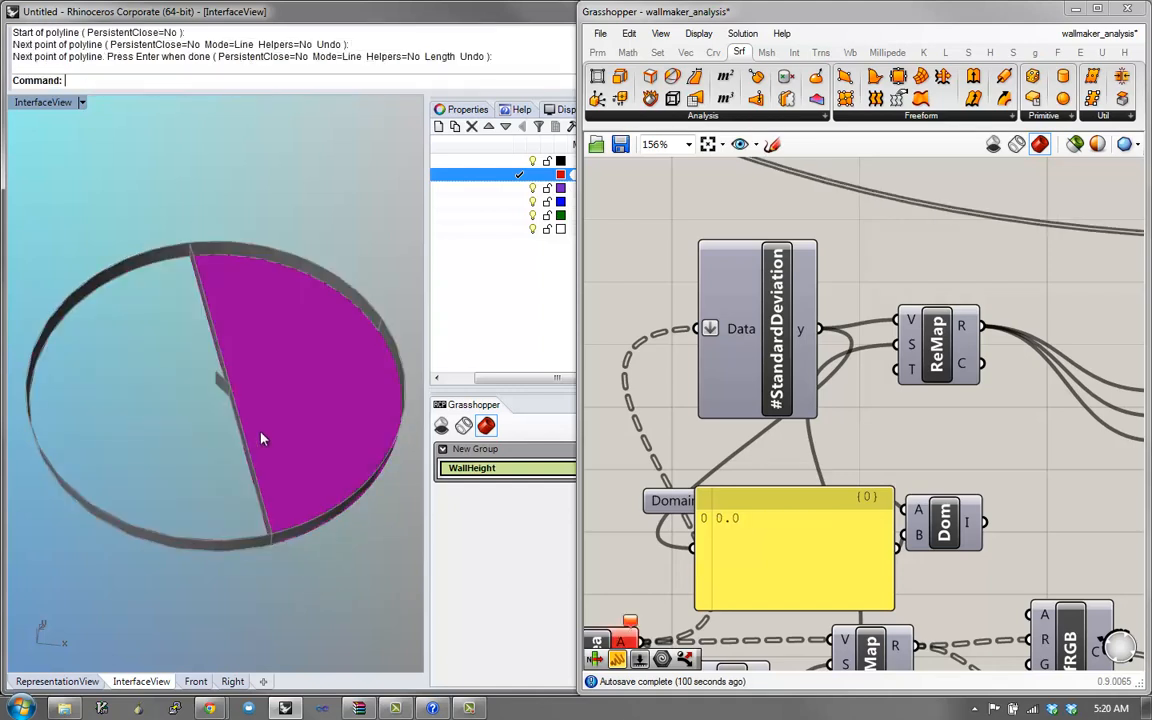
- Draw a straight polyline wall from the lower part of the dividing wall to the circle's right-hand edge
type("P")
key("Return")
left_click(243, 447)
left_click(398, 440)
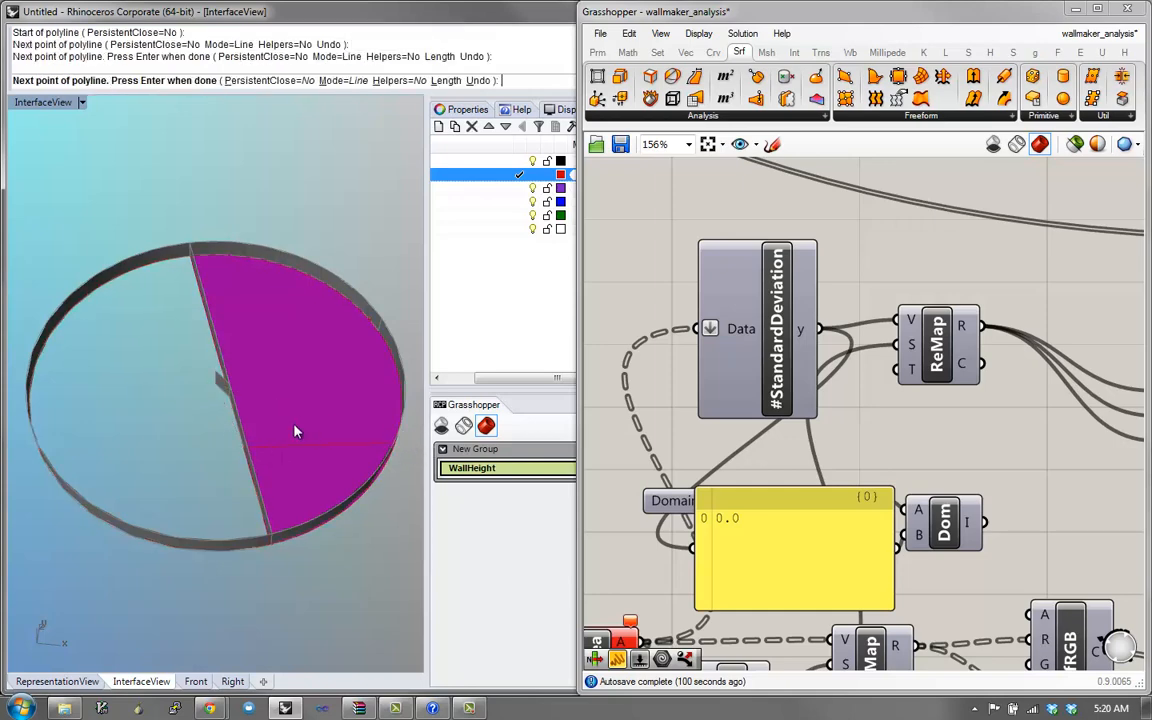
key("Return")
- Delete the short stub wall at the circle's centre
left_click(205, 362)
type("E")
key("Return")
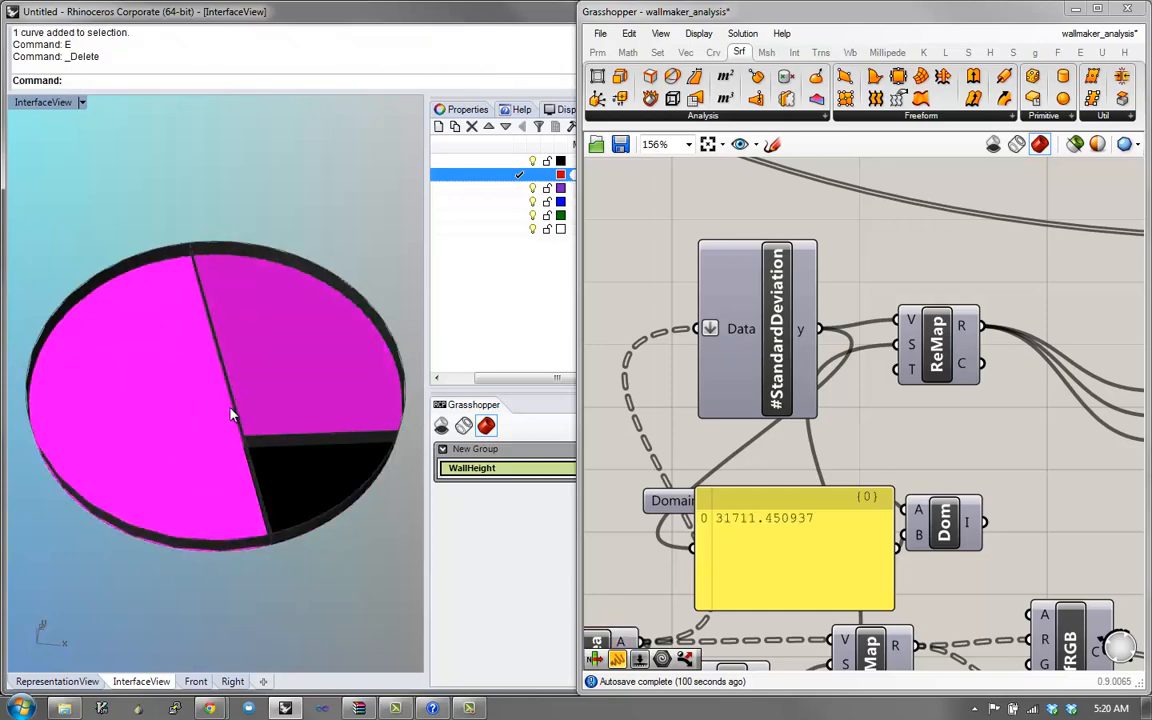
- Draw a straight polyline wall from the dividing wall to the circle's upper-left edge
type("P")
key("Return")
left_click(225, 381)
right_click(105, 337)
scroll(175, 335, "down", 6)
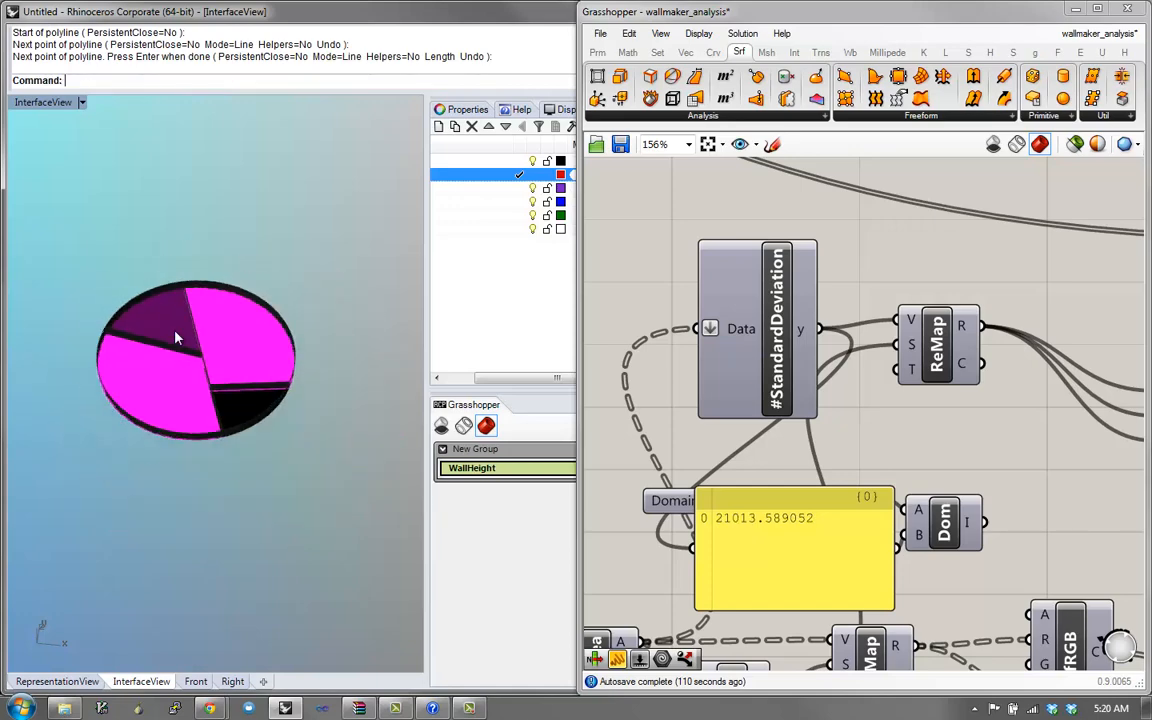
- Draw a straight polyline wall across the whole circle, crossing the dividing wall and extending past the circle at both ends
right_click_drag(175, 335, 376, 411)
right_click(105, 479)
left_click(103, 481)
left_click(339, 265)
right_click(337, 267)
- Draw another polyline wall across the circle, roughly parallel to the dividing wall and extending past the circle at both ends
right_click(375, 410)
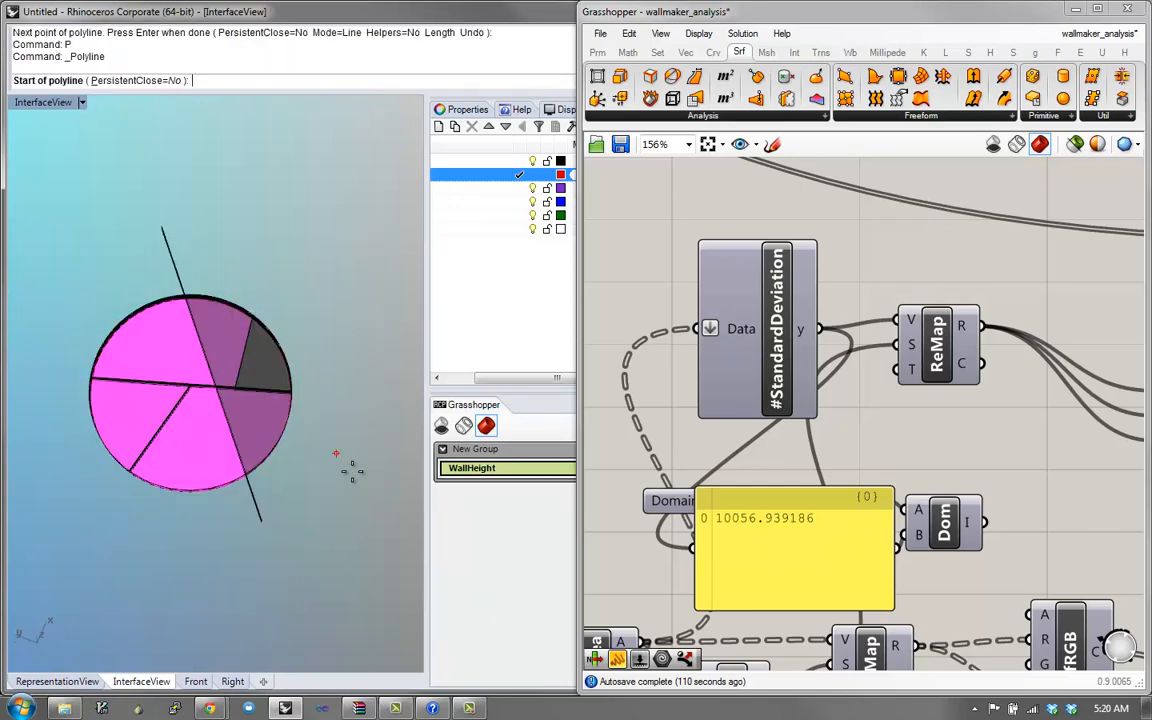
left_click(359, 453)
left_click(44, 418)
right_click(103, 383)
right_click_drag(103, 383, 213, 460)
- Draw a straight polyline wall from outside the circle's upper edge through the dividing wall to outside its lower-right edge
right_click(213, 458)
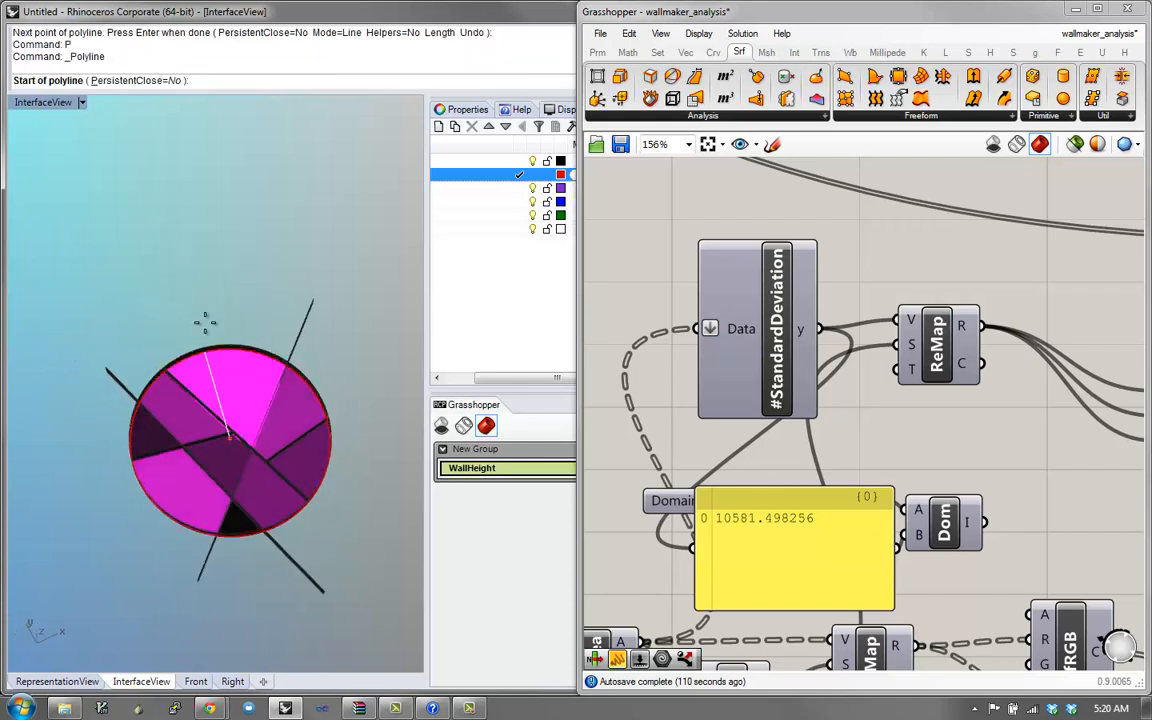
left_click(219, 298)
left_click(355, 560)
right_click(356, 565)
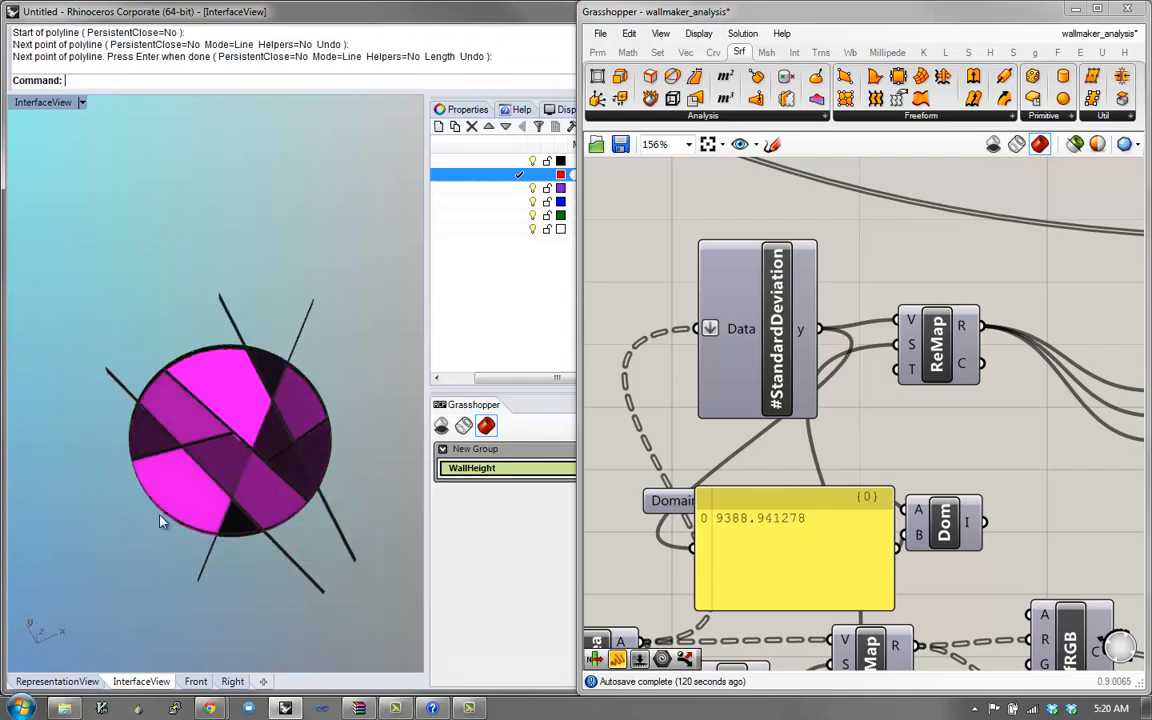
- Draw a polyline wall from outside the circle's lower-left edge across it to the protruding upper-right end of the existing crossing wall
right_click(104, 480)
left_click(108, 558)
left_click(310, 303)
right_click(310, 307)
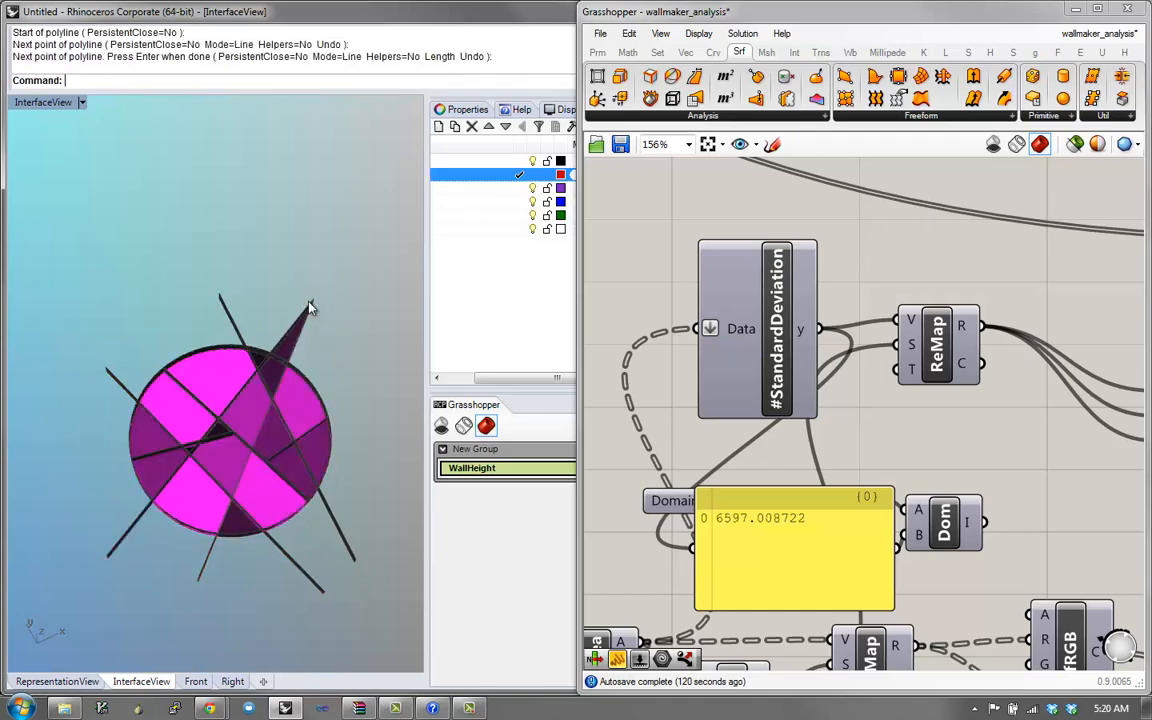
- Draw a polyline wall cutting off the circle's left side, from its lower-left edge to a point outside its upper-left edge
right_click_drag(298, 432, 311, 481)
scroll(311, 481, "up", 5)
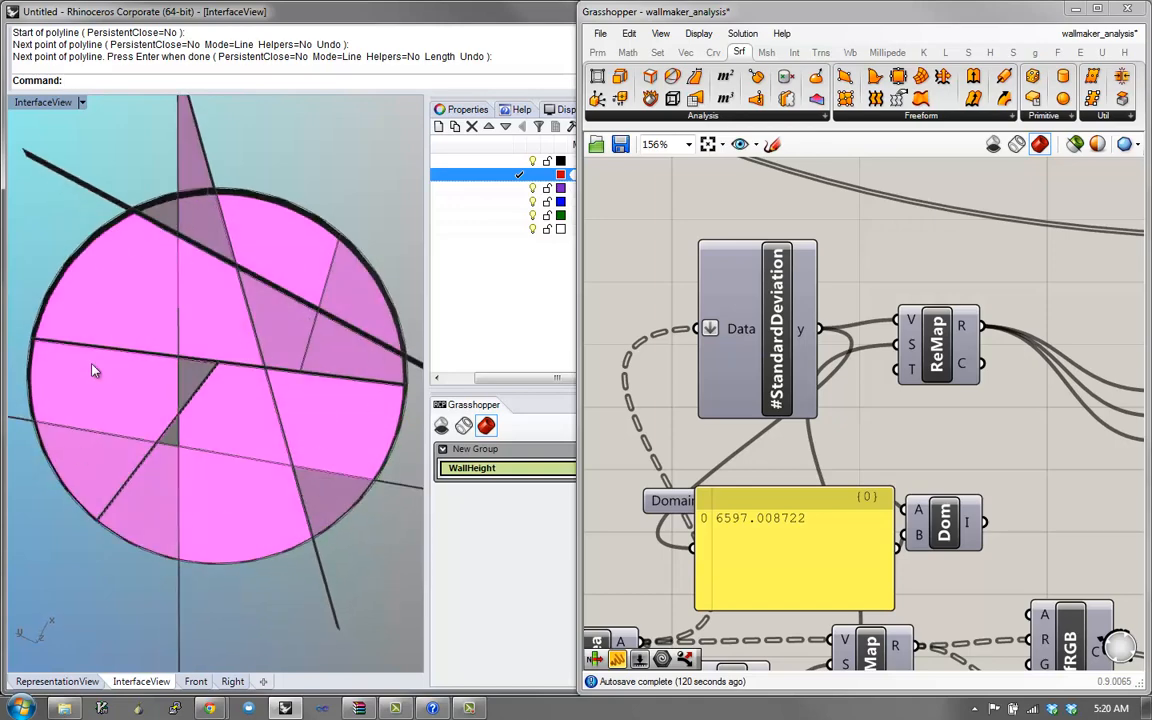
right_click_drag(836, 424, 880, 408)
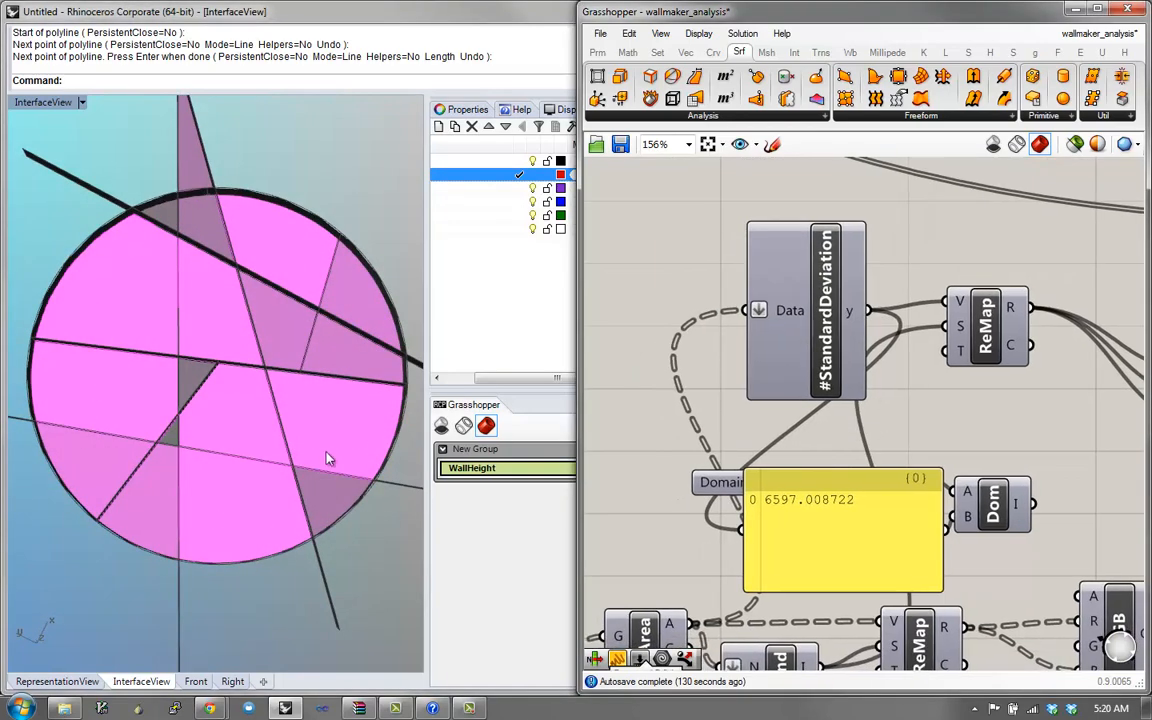
right_click_drag(327, 458, 335, 392)
type("p")
key("Return")
left_click(148, 437)
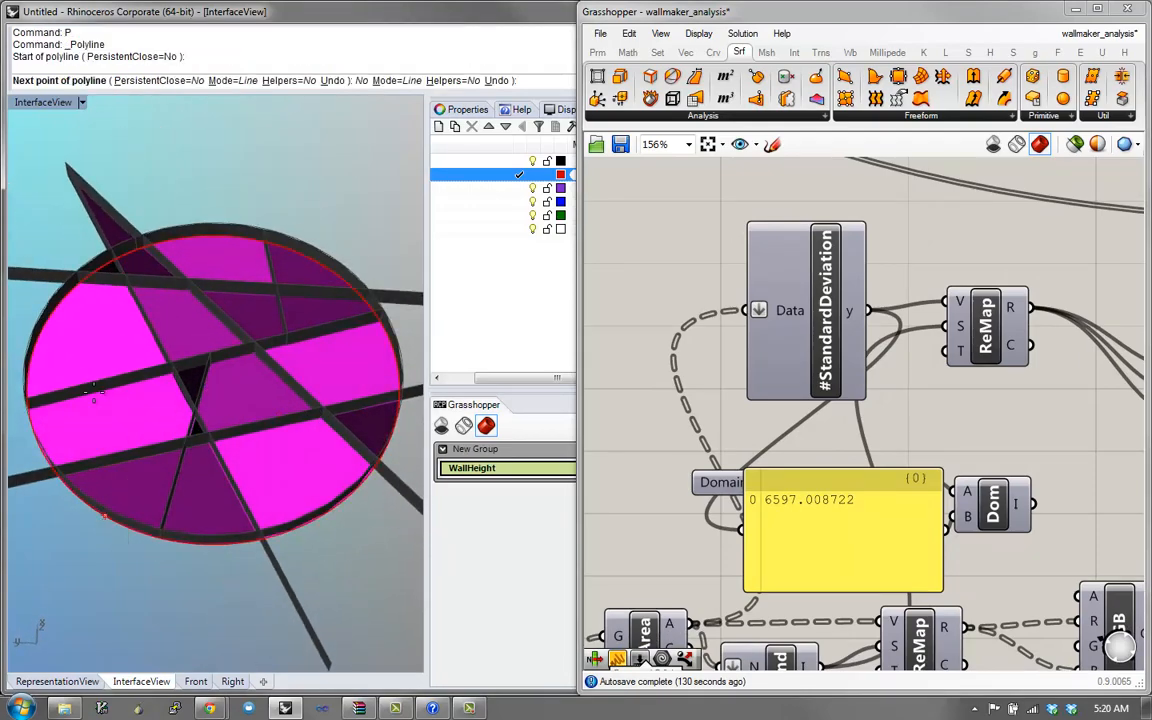
left_click(60, 240)
key("Return")
- Draw a polyline wall across the circle between the dividing wall and its near-parallel neighbour, extending past both edges
right_click_drag(145, 290, 180, 390)
type("p")
key("Return")
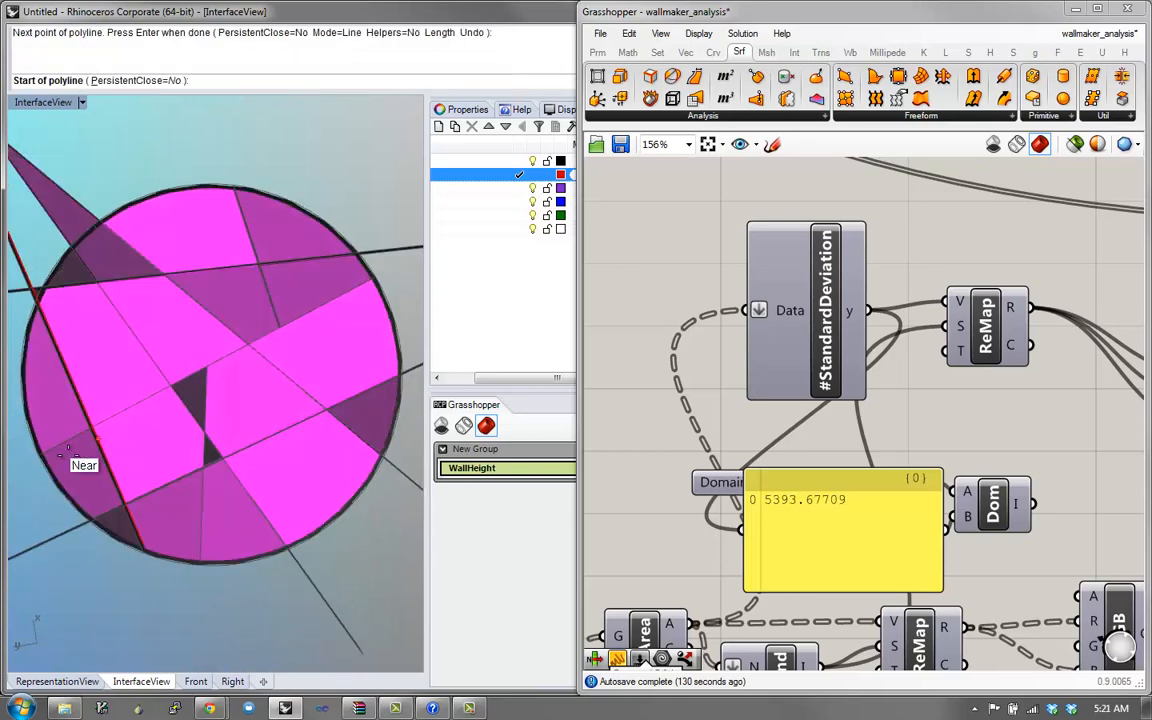
left_click(27, 497)
scroll(390, 328, "down", 2)
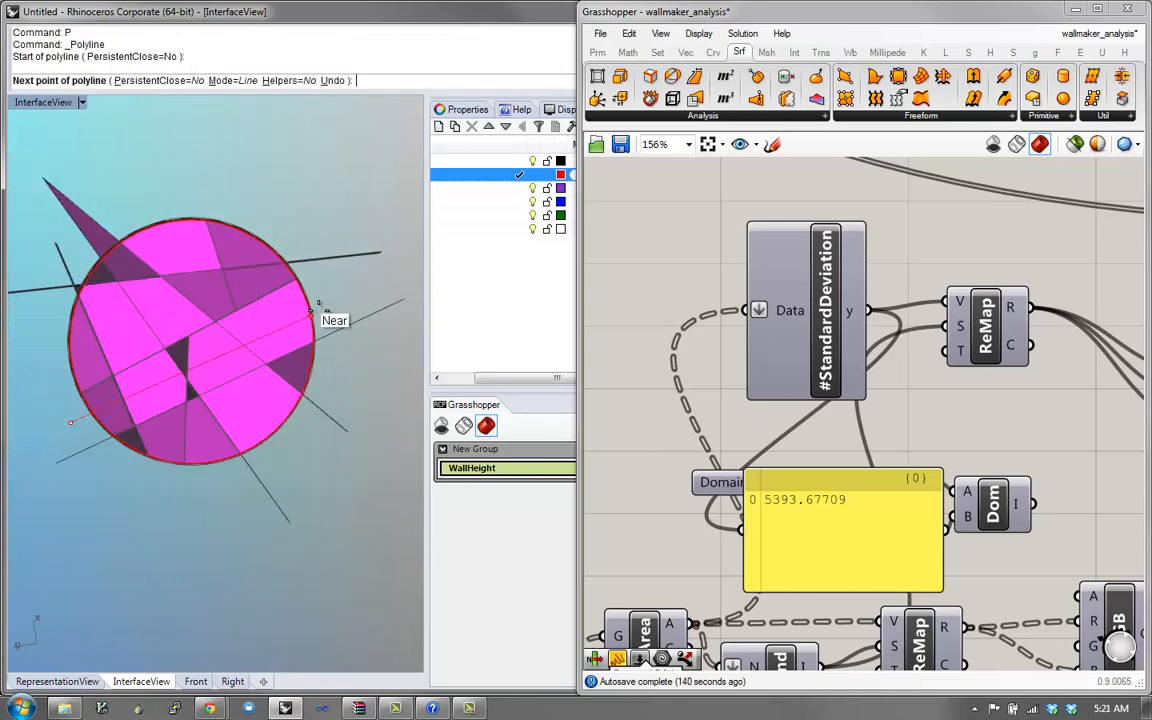
left_click(403, 300)
key("Return")
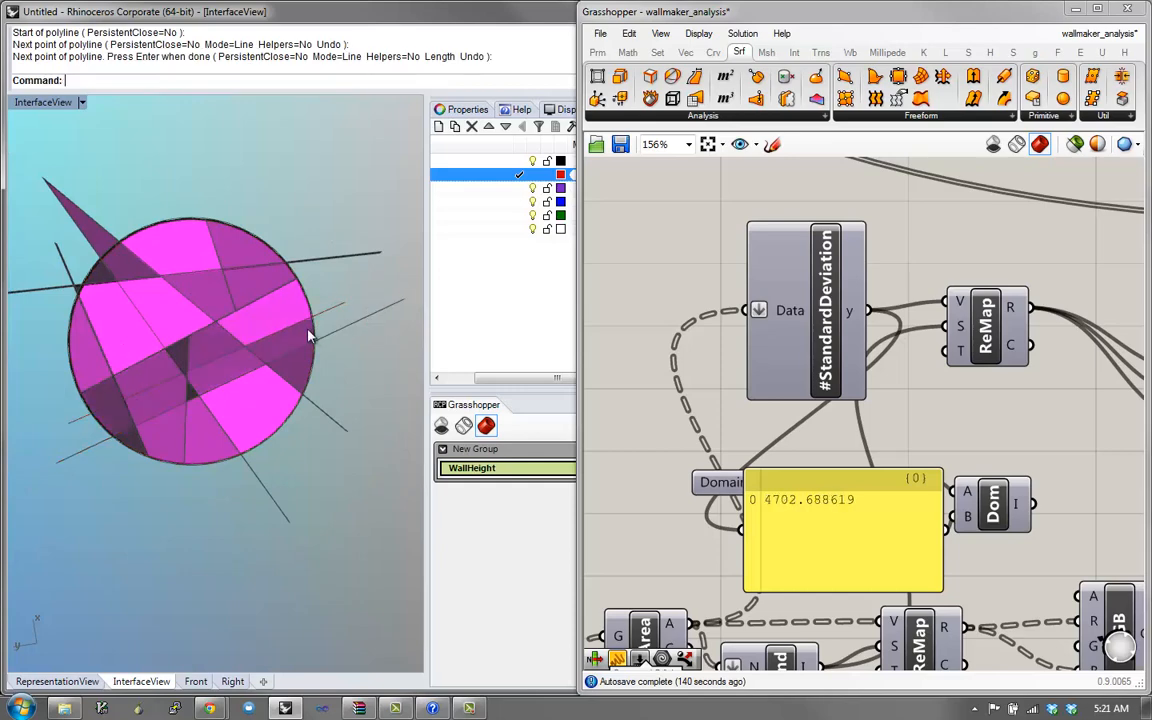
mouse_move(309, 329)
right_mouse_down()
mouse_move(334, 360)
mouse_move(311, 326)
mouse_move(313, 338)
right_mouse_up()
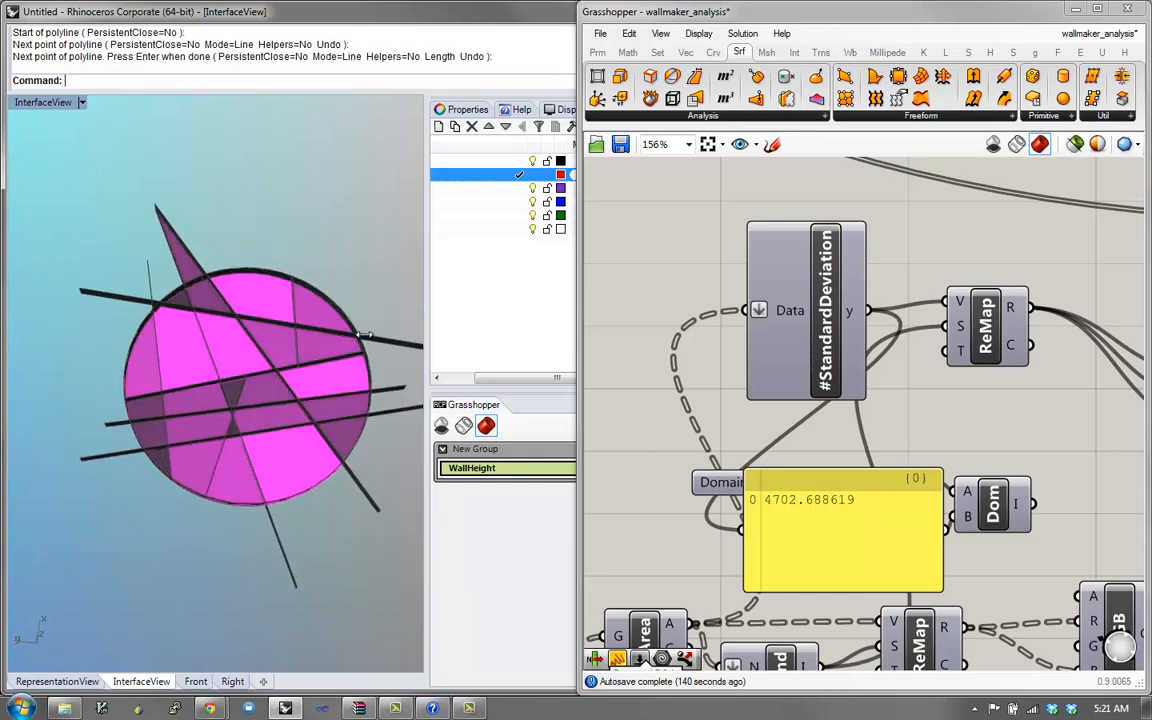